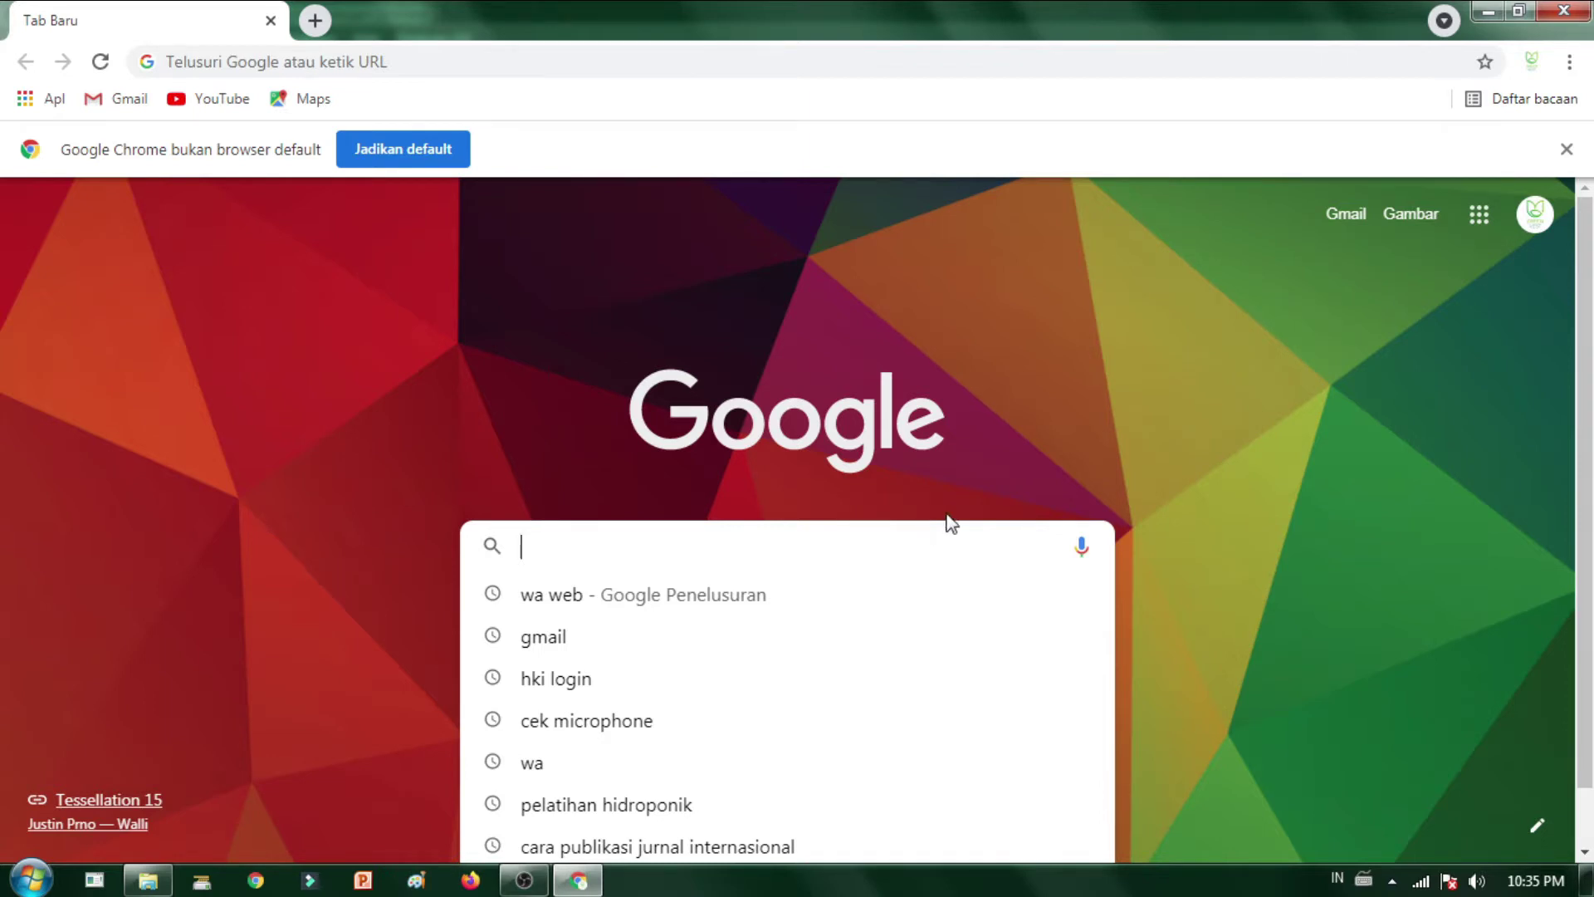
# - Dismiss Chrome's recent-searches list and get the address bar ready for the journal's web address
pyautogui.click(307, 60)
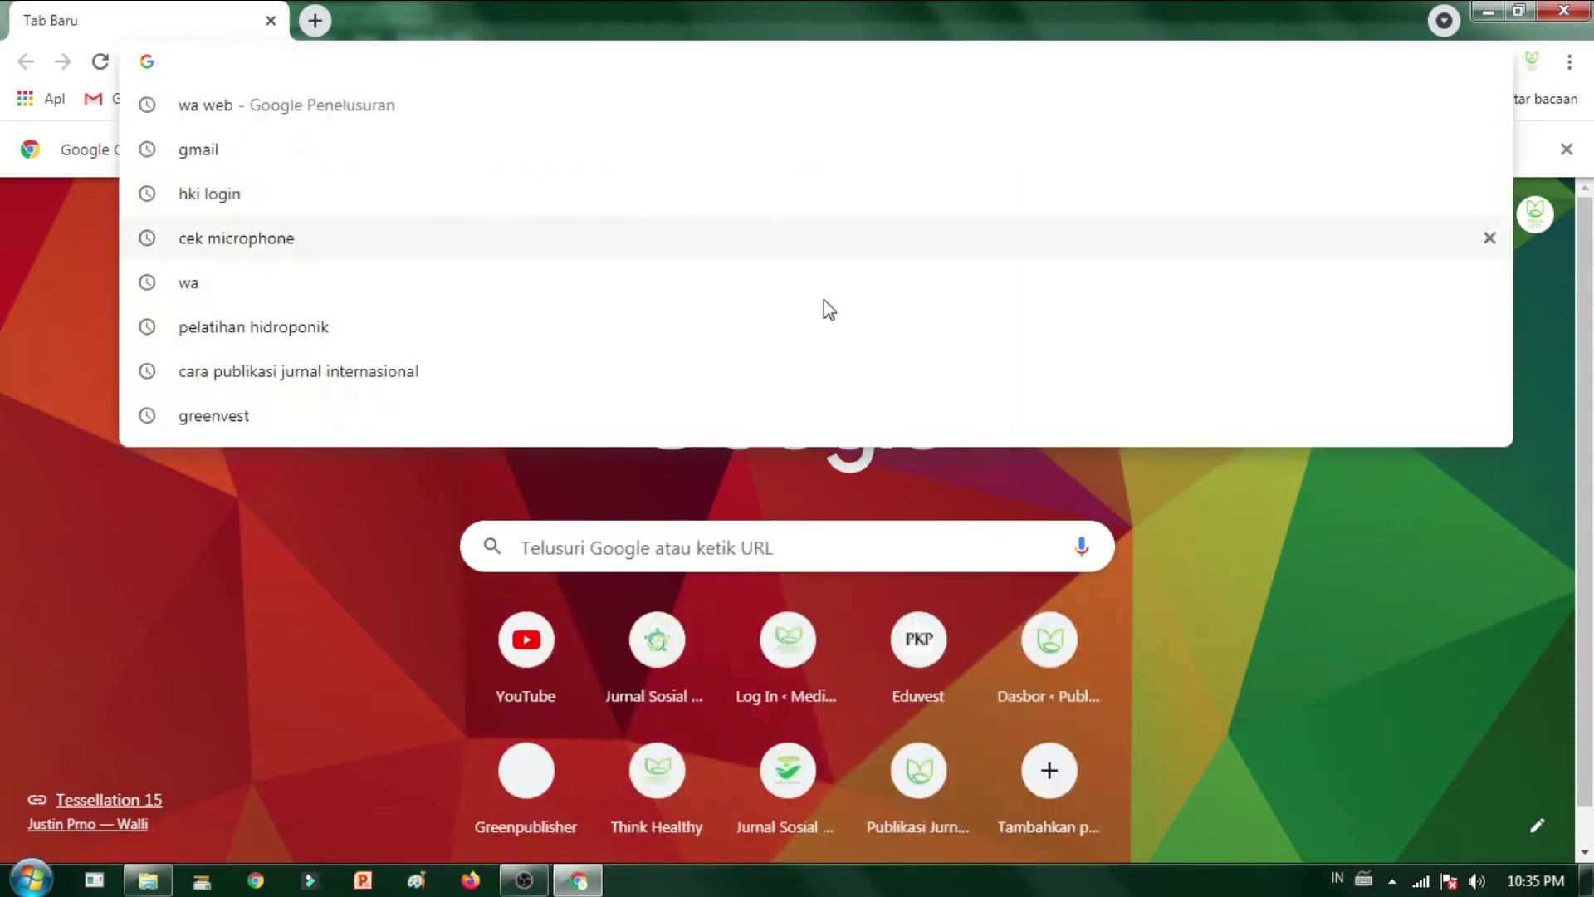
pyautogui.click(1412, 591)
pyautogui.click(508, 66)
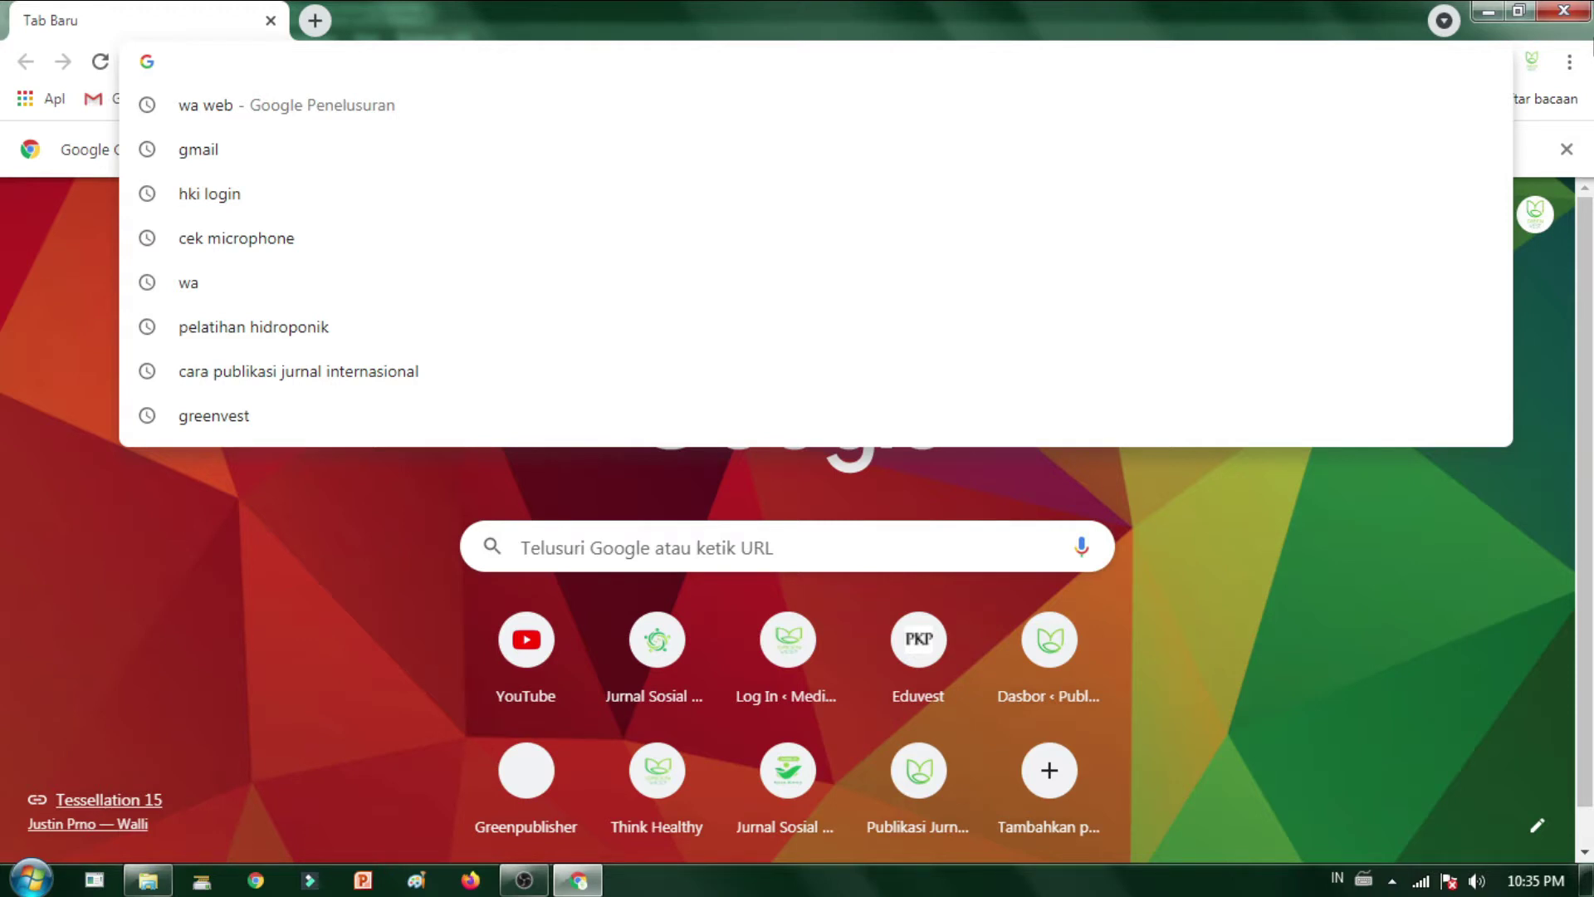
# - Load matriks.greenvest.co.id from the 'matr' autocomplete and scroll through its homepage
pyautogui.write('matr')
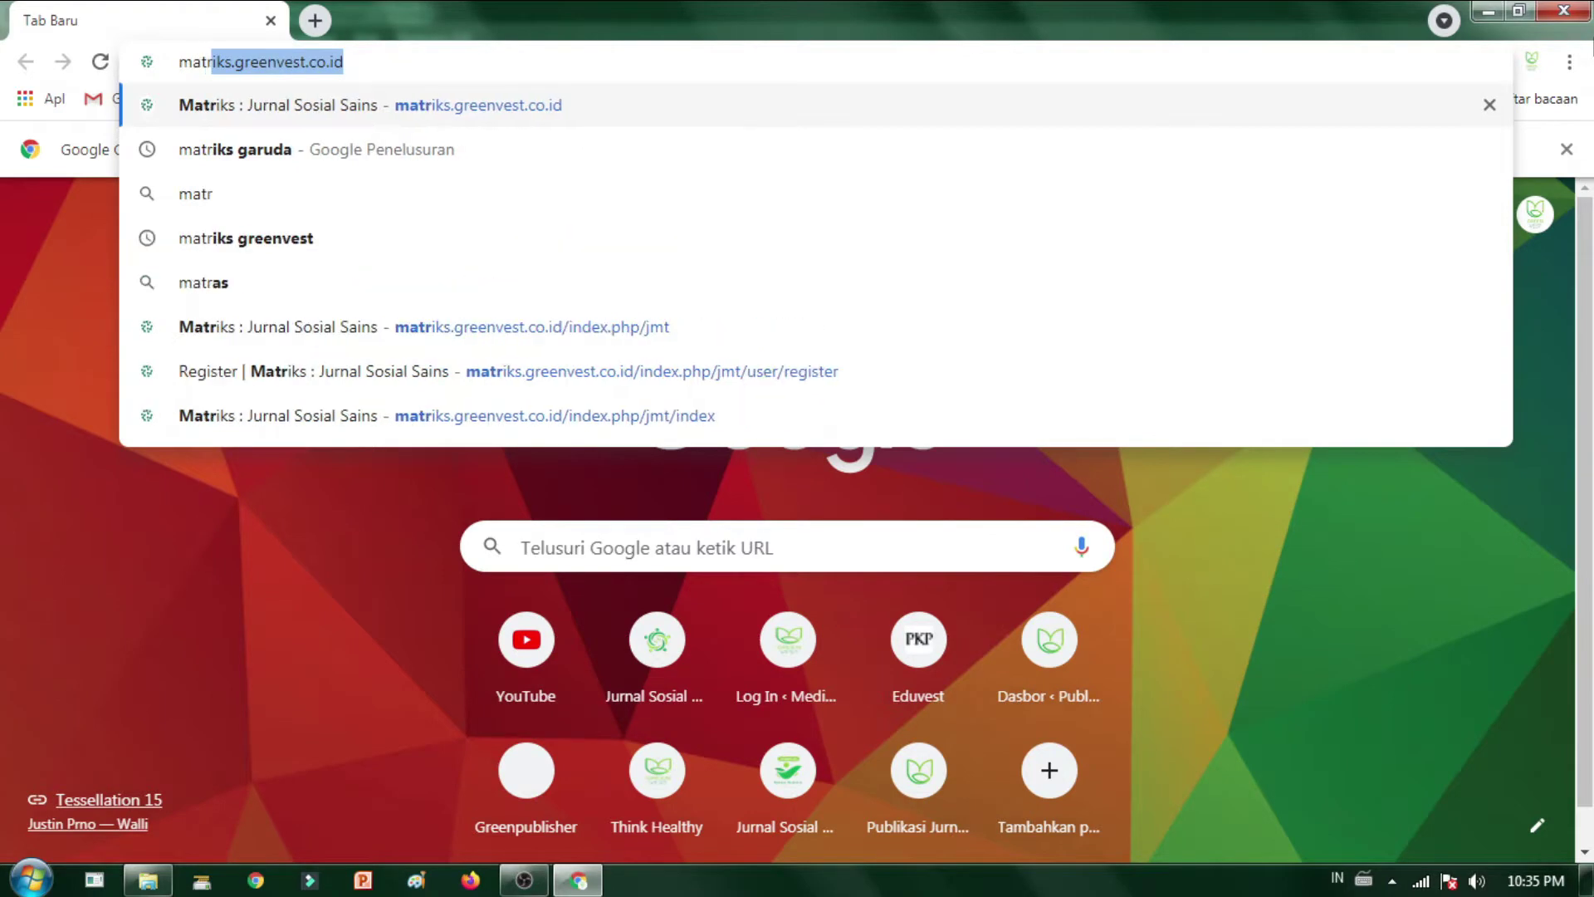
pyautogui.press('Return')
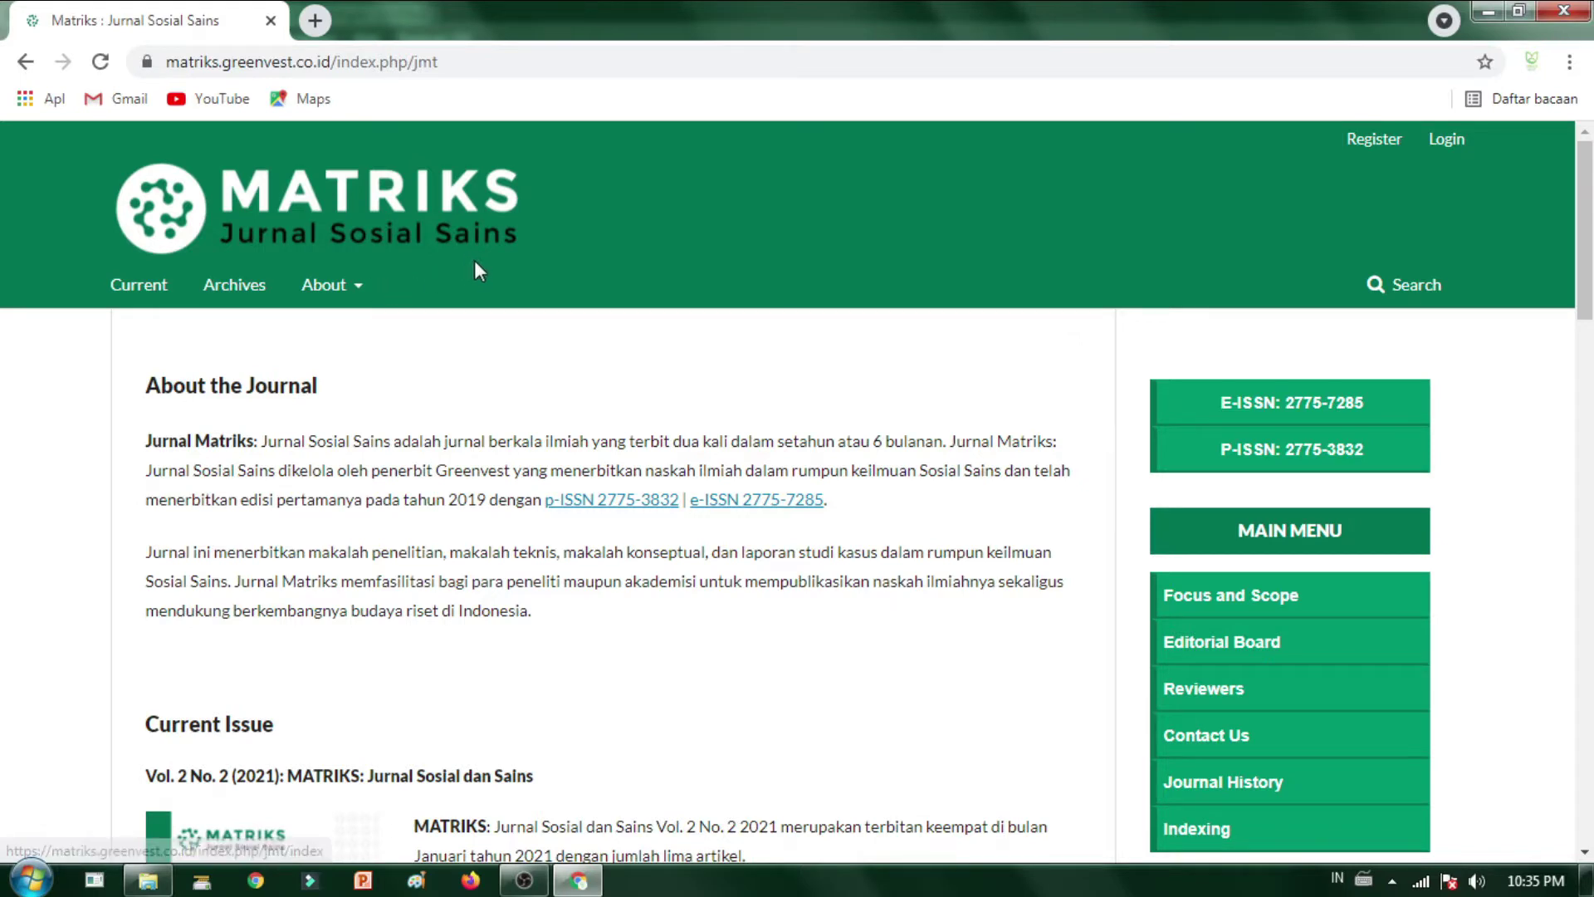
pyautogui.scroll(-1, 1009, 383)
pyautogui.scroll(-9, 830, 390)
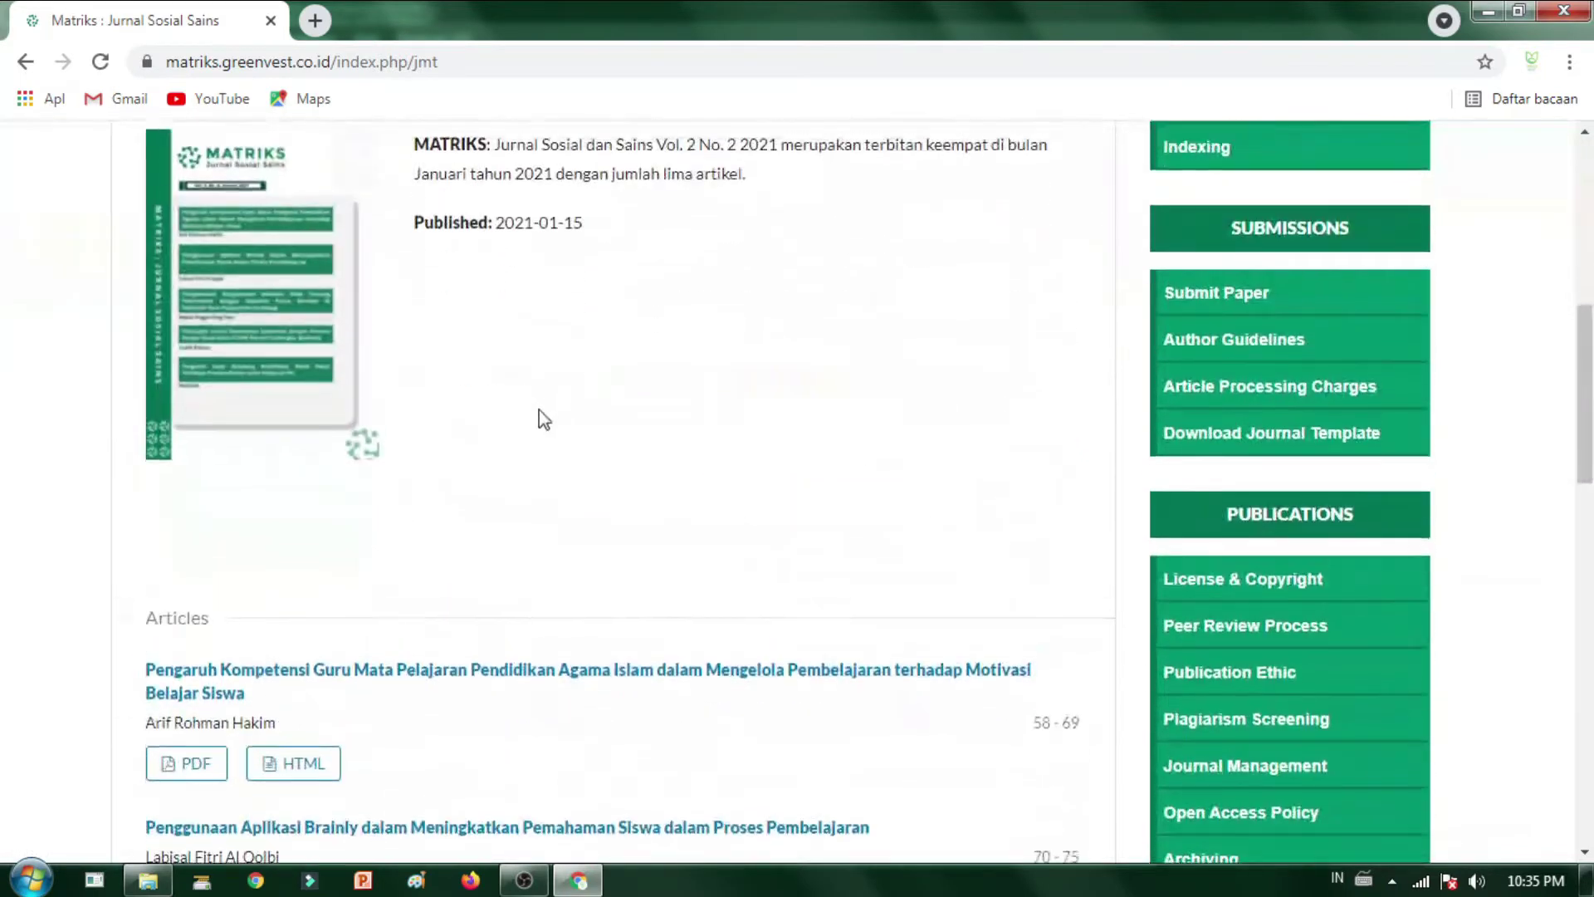
pyautogui.scroll(10, 539, 410)
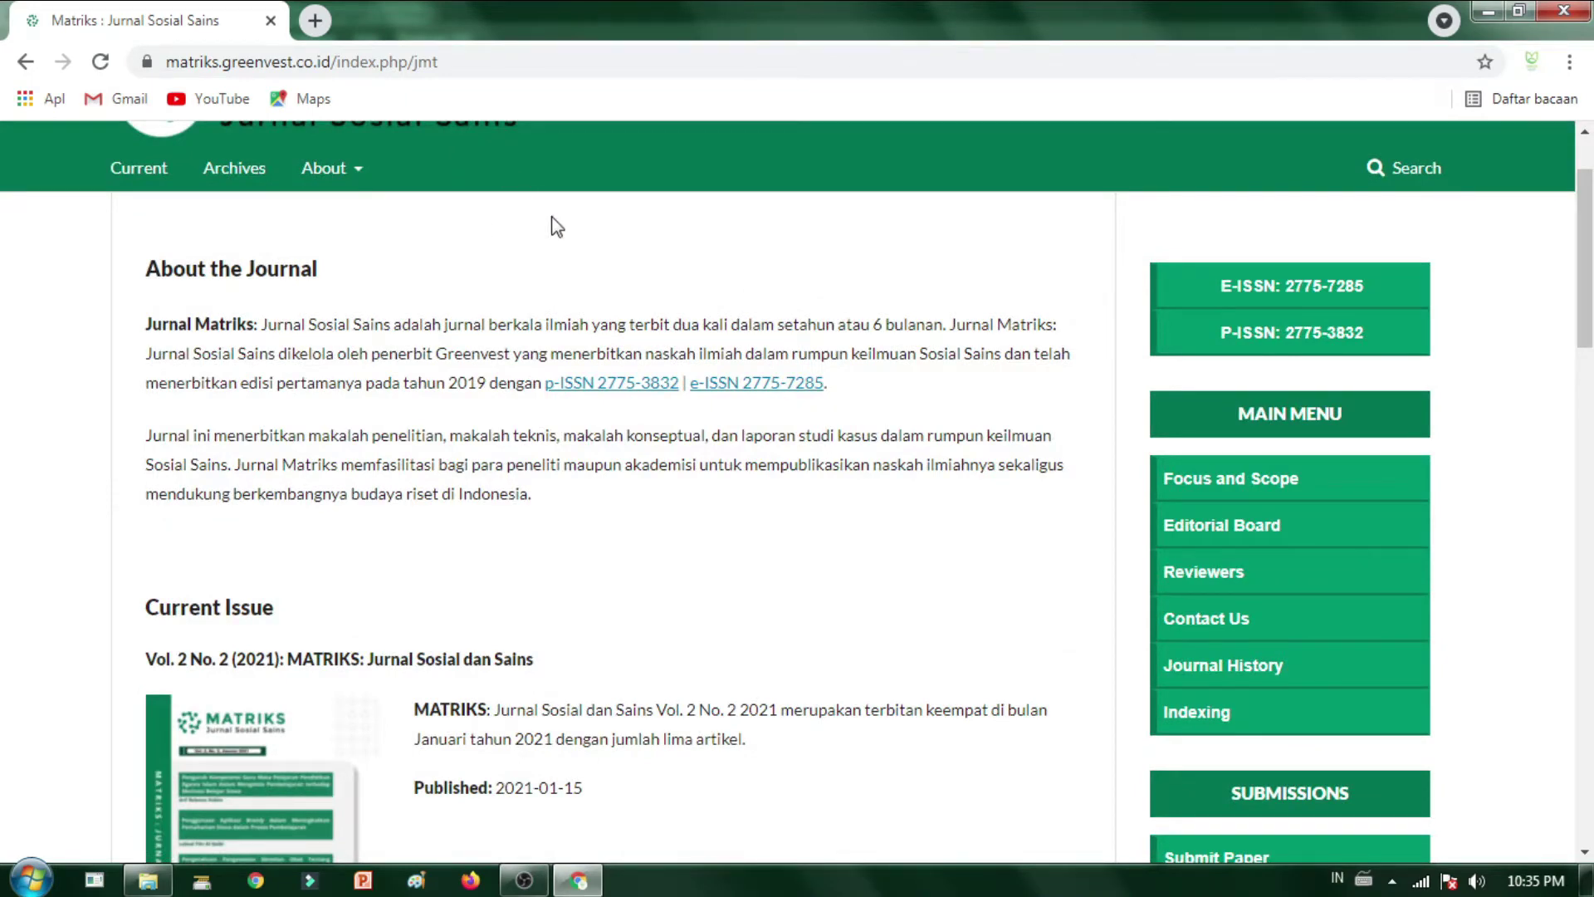
pyautogui.scroll(-1, 556, 226)
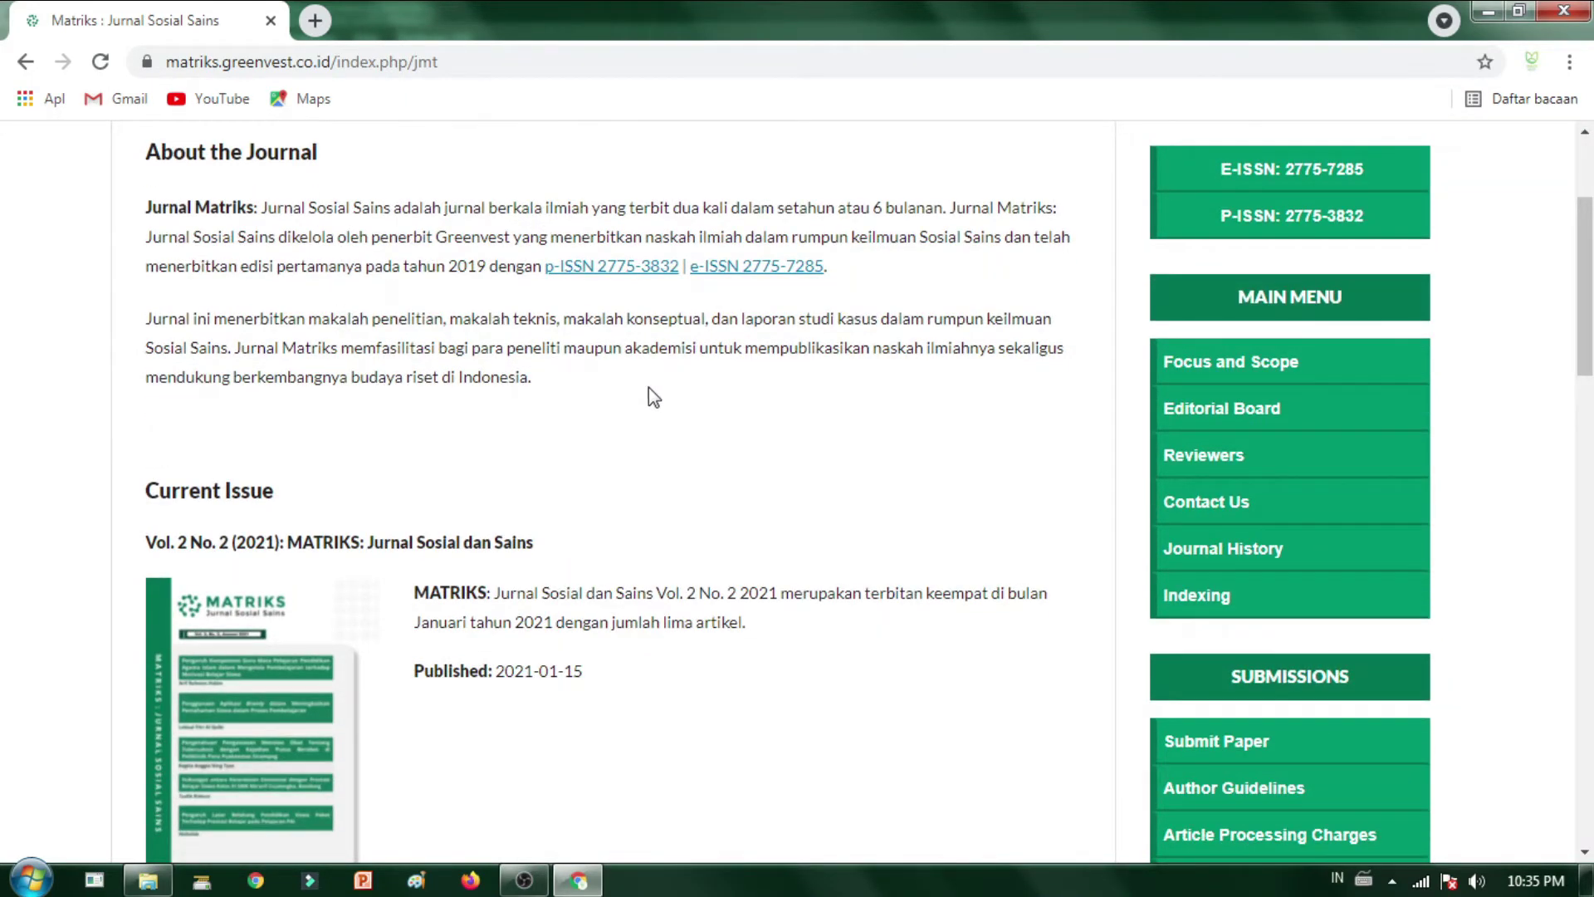
pyautogui.scroll(-10, 531, 445)
pyautogui.scroll(13, 515, 445)
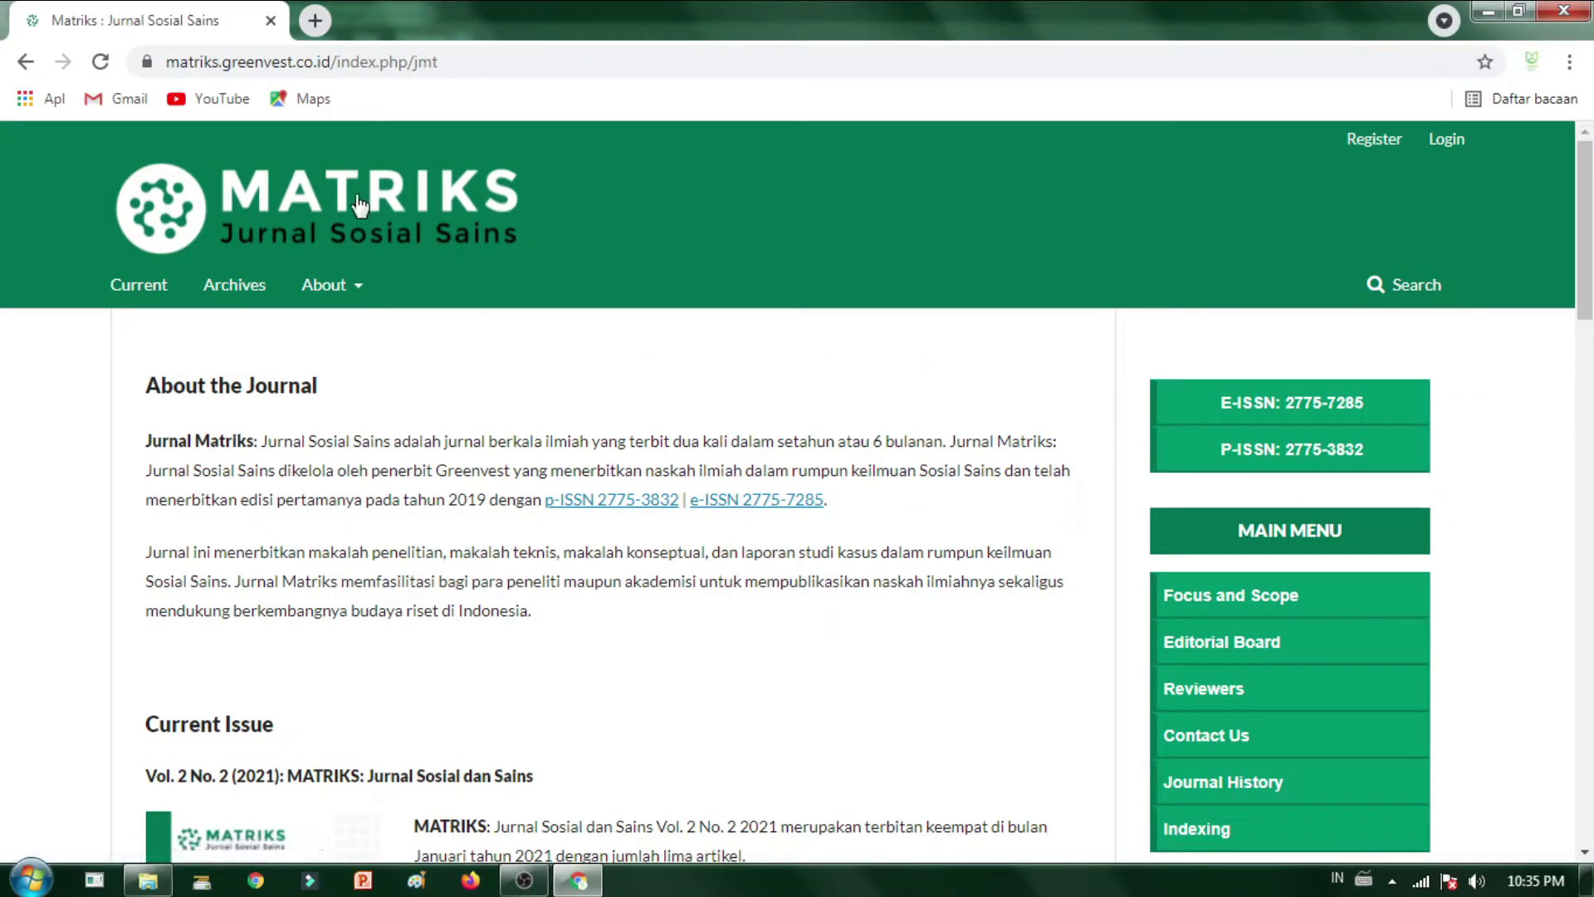
# - Open a second blank tab beside the Matriks page and switch to it
pyautogui.click(314, 20)
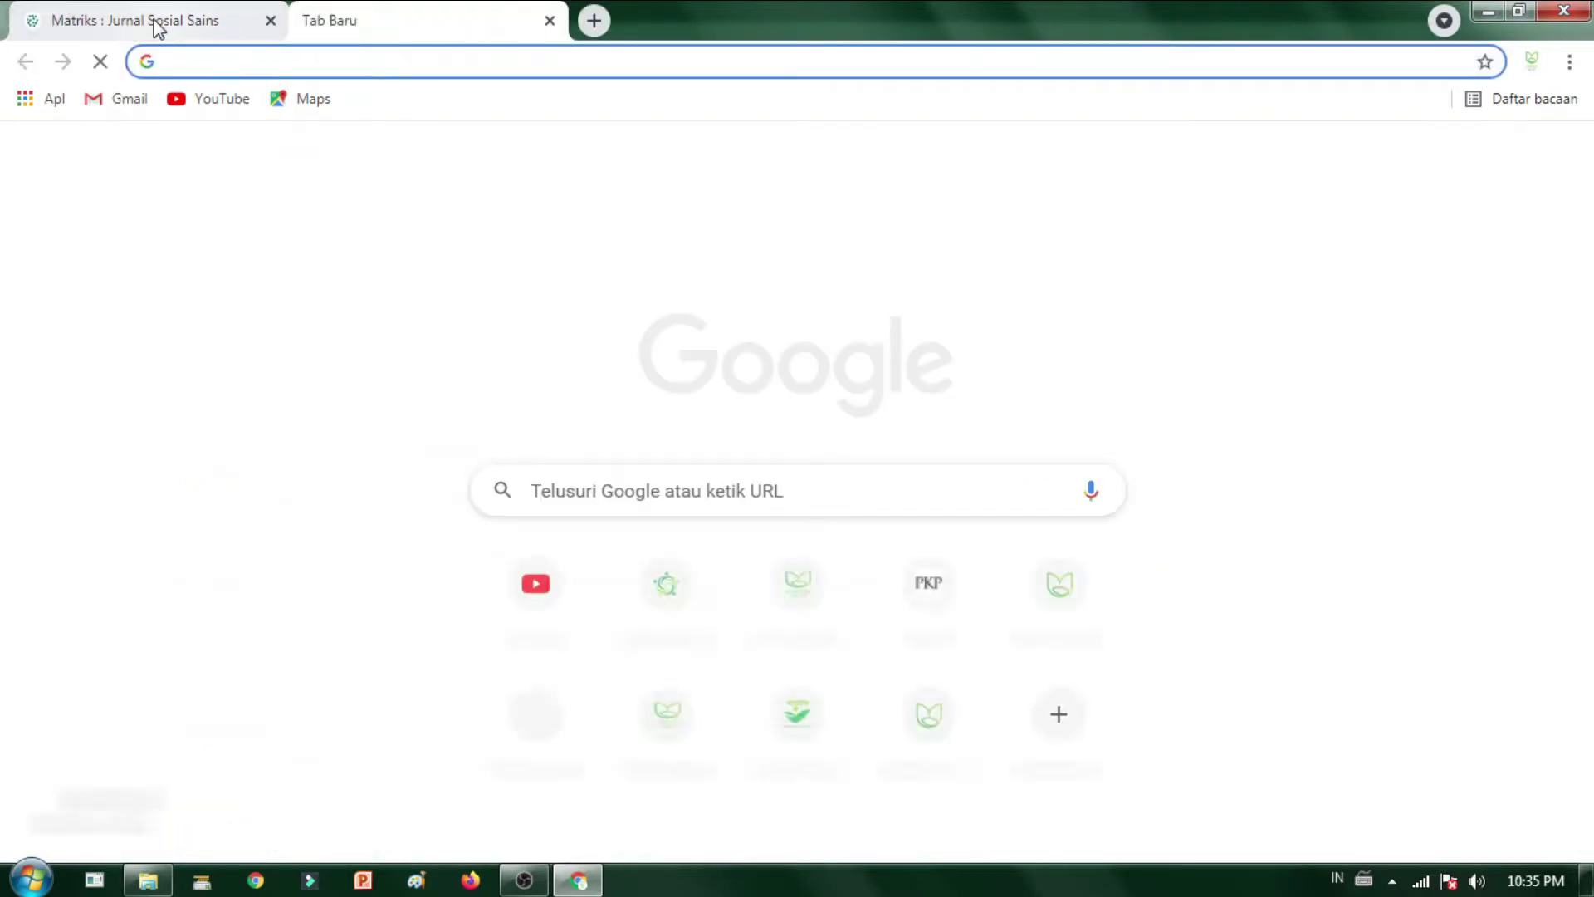
pyautogui.click(158, 25)
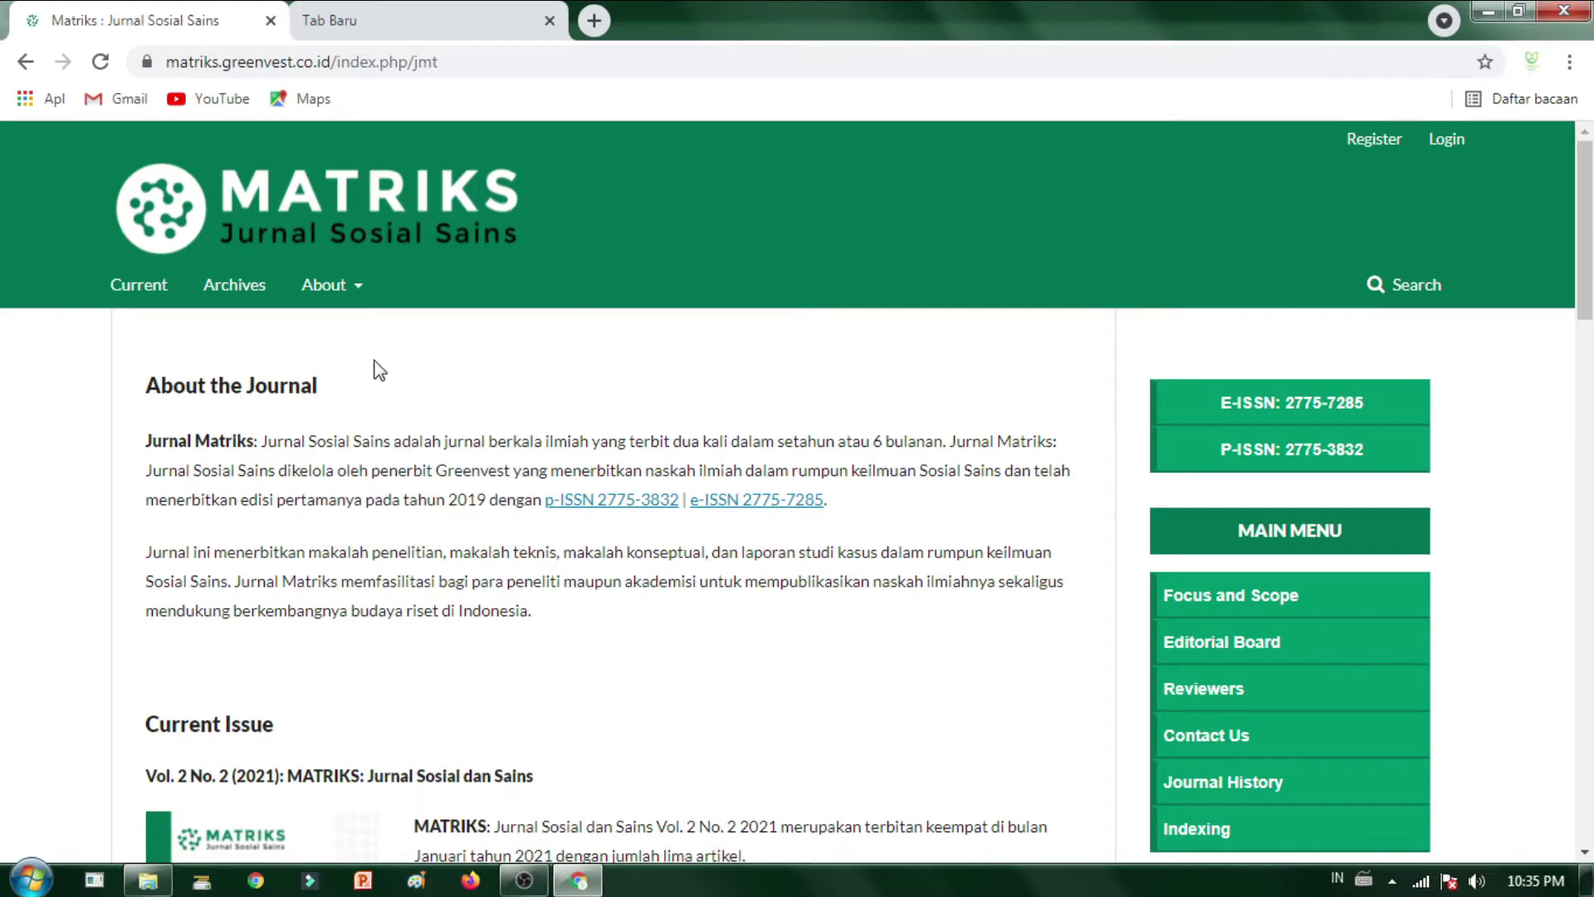
pyautogui.click(309, 10)
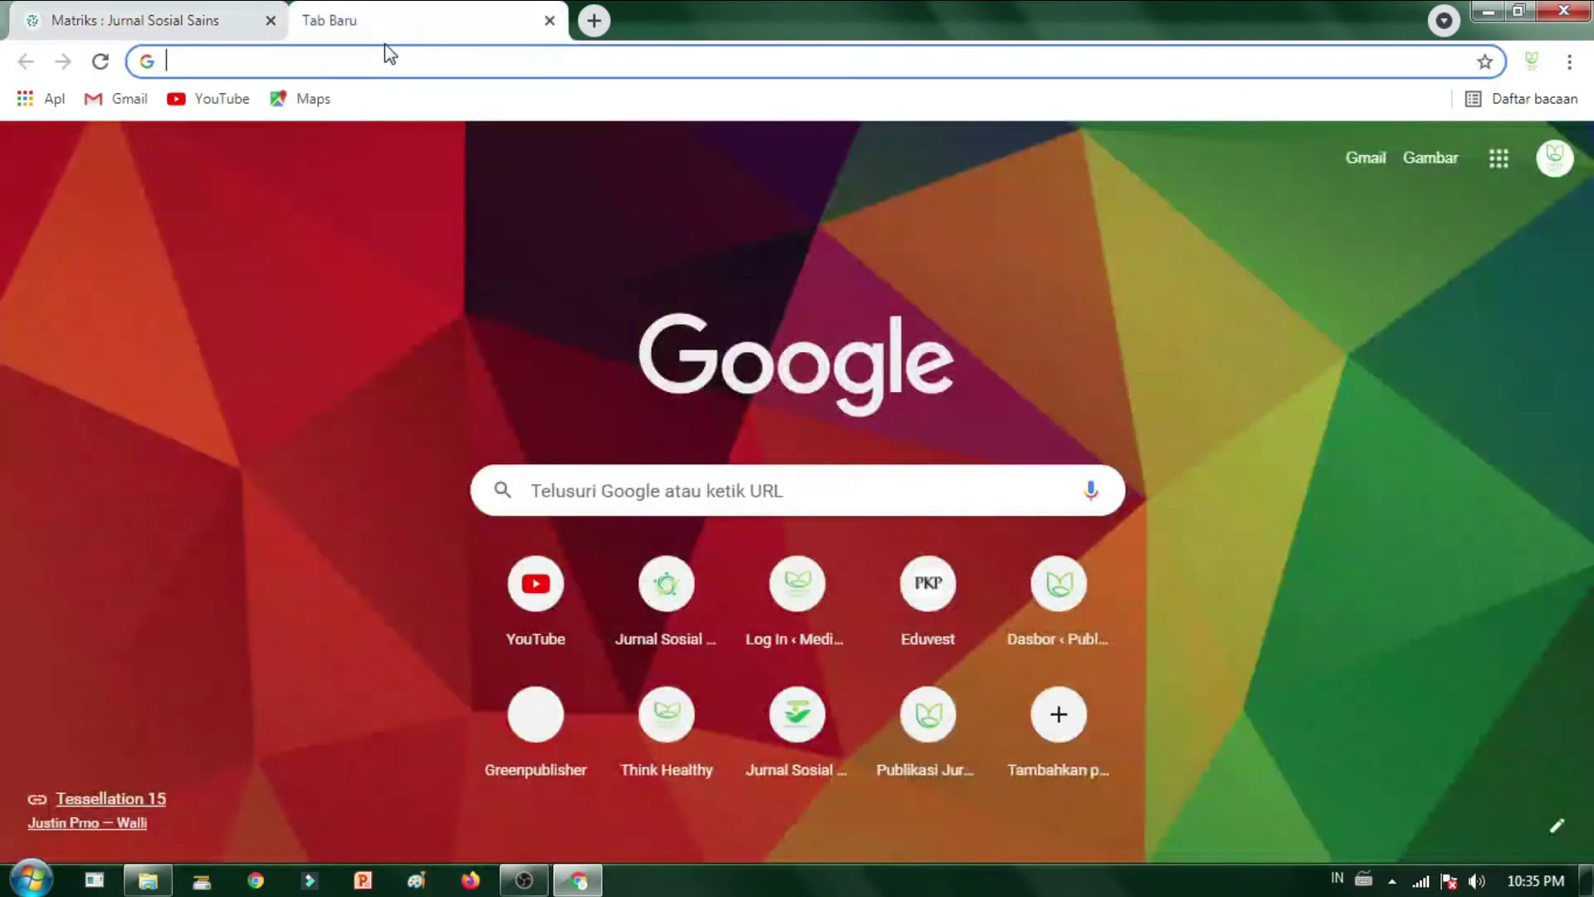
# - Load sostech.greenvest.co.id from 'sos' in the second tab and scroll its homepage
pyautogui.write('sostech.greenvest.co.id')
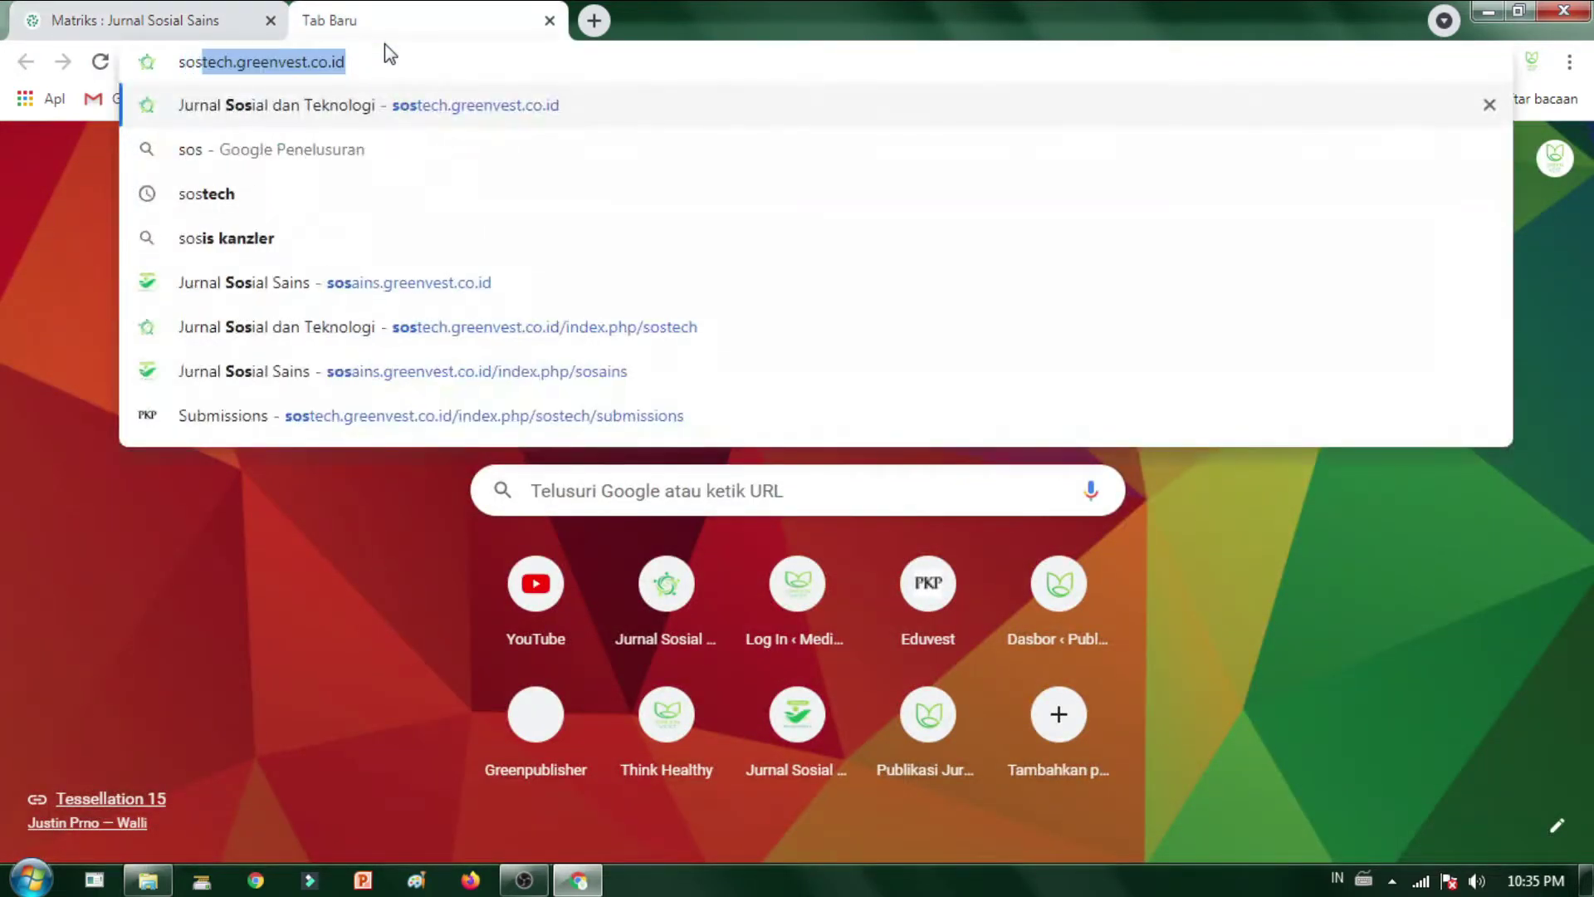
pyautogui.press('Return')
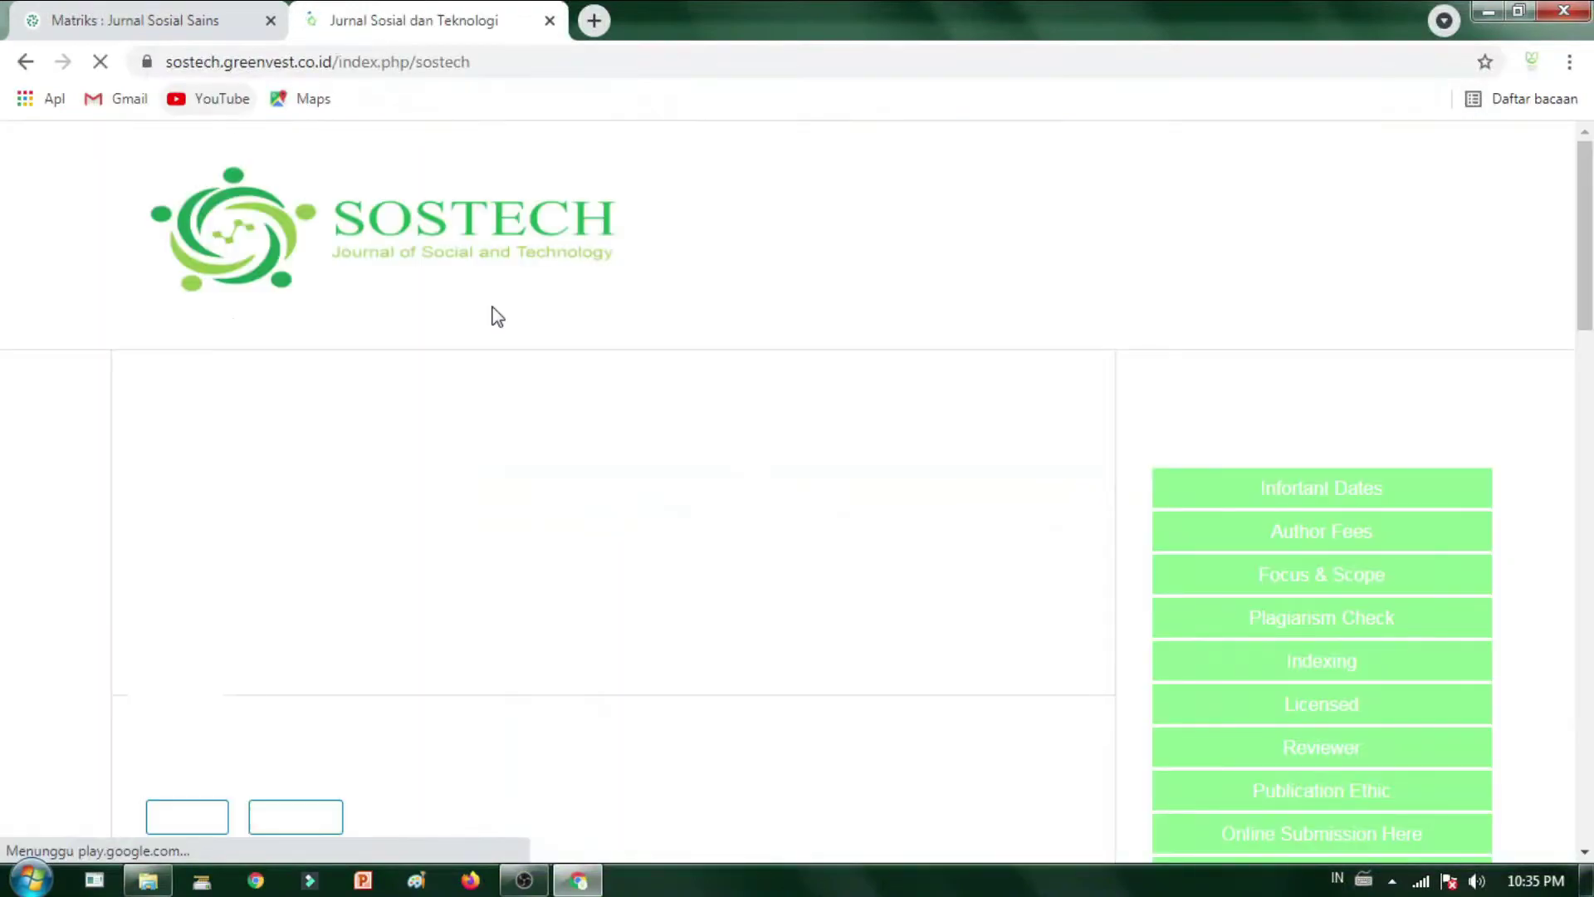
pyautogui.scroll(-2, 530, 446)
pyautogui.scroll(-5, 564, 452)
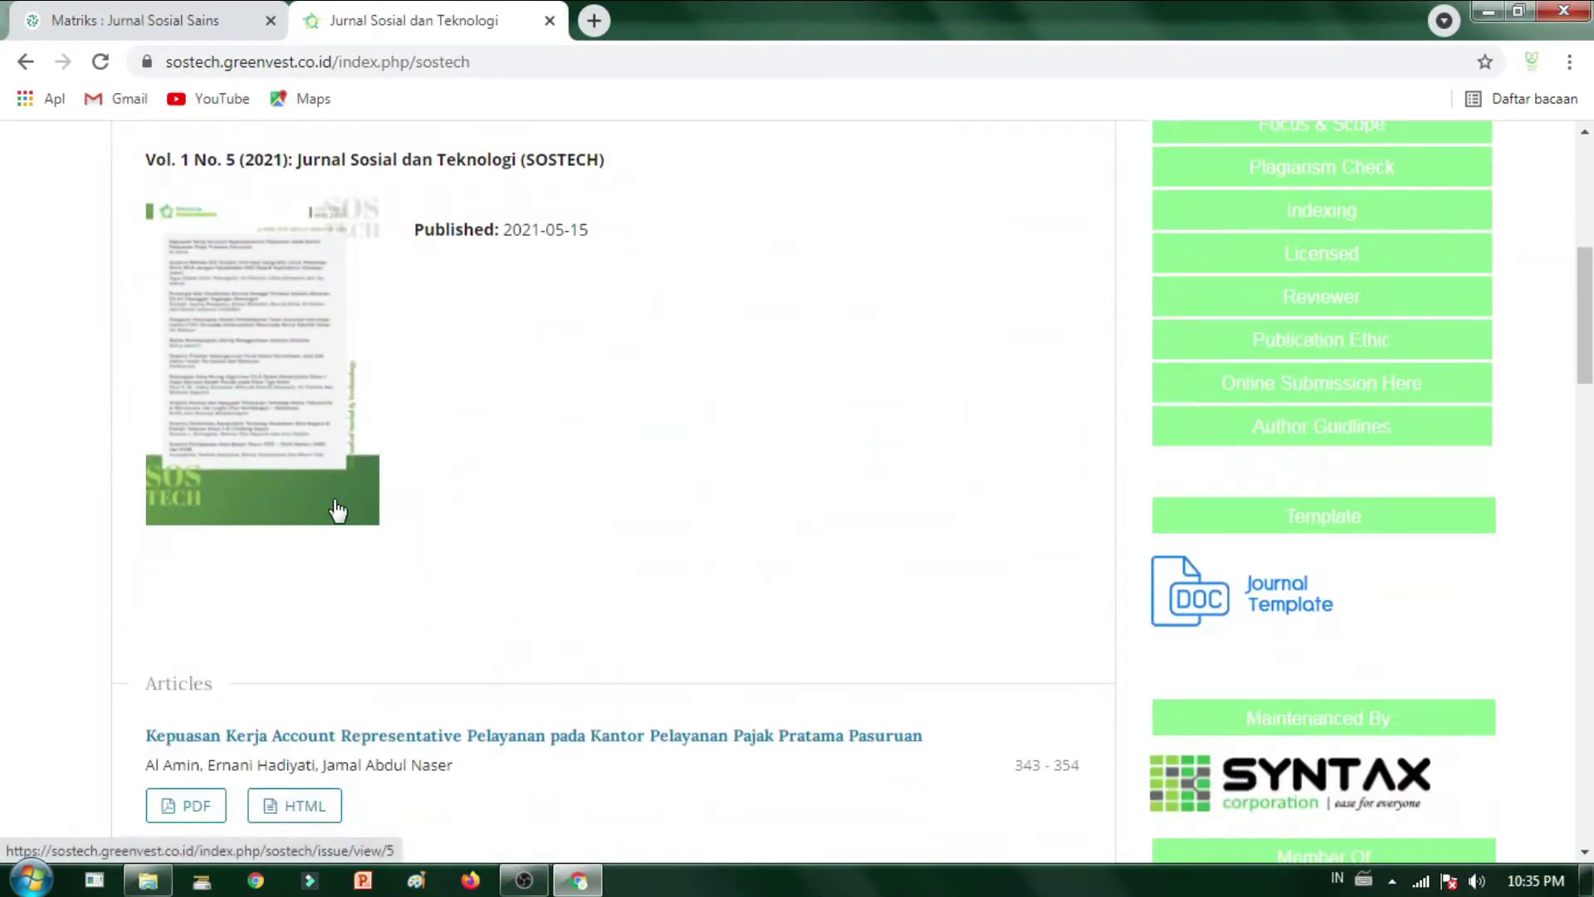
pyautogui.scroll(-4, 499, 548)
pyautogui.scroll(-10, 1311, 697)
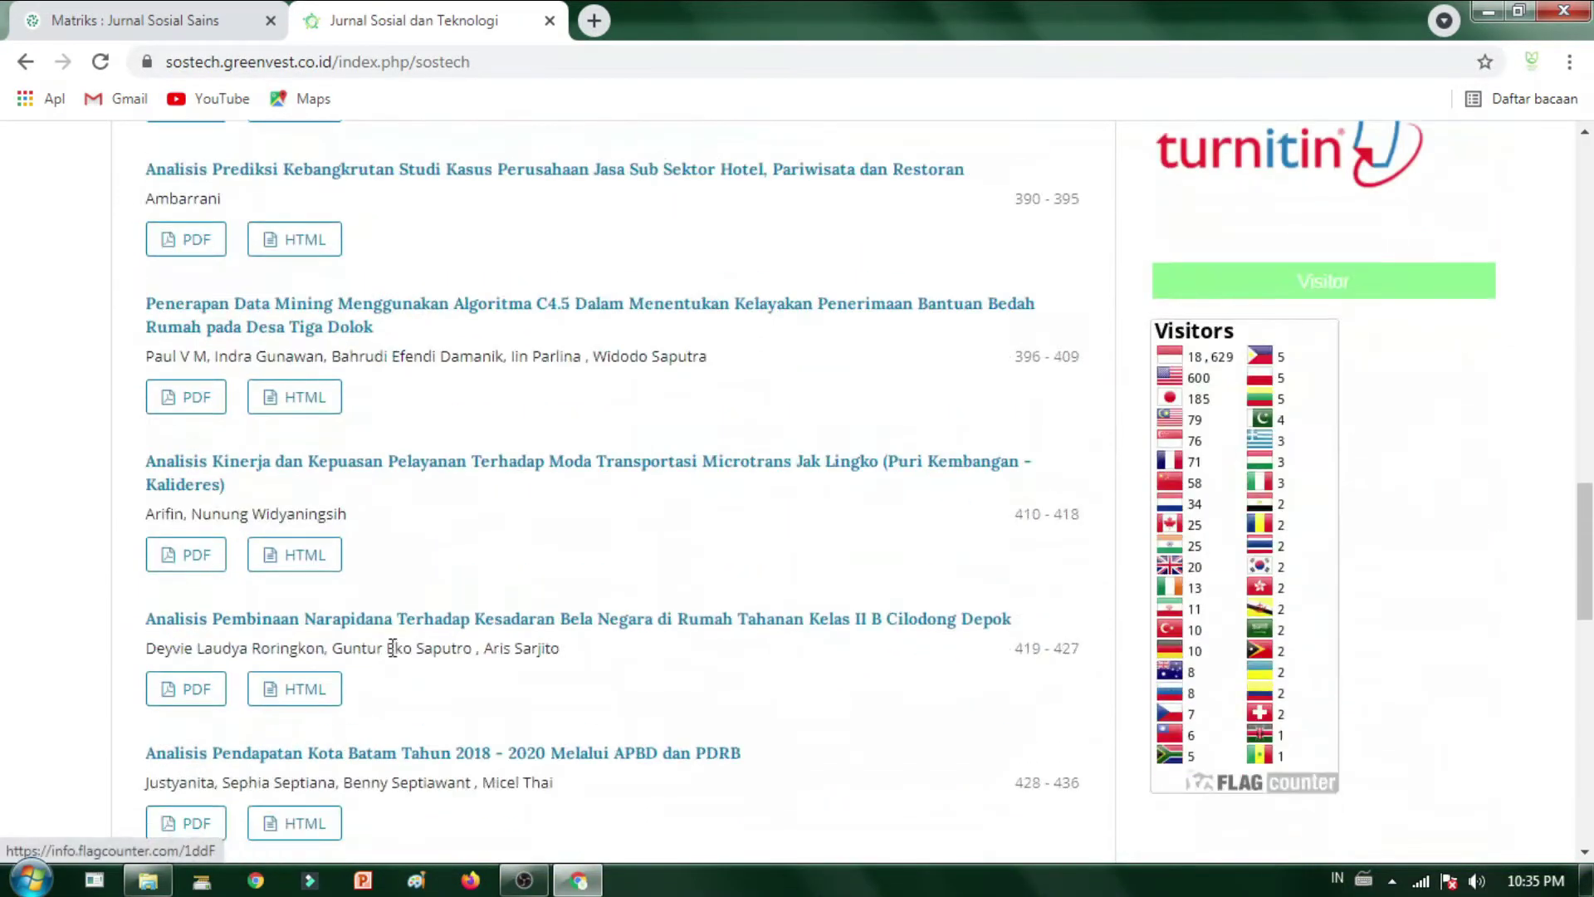
pyautogui.scroll(15, 1312, 697)
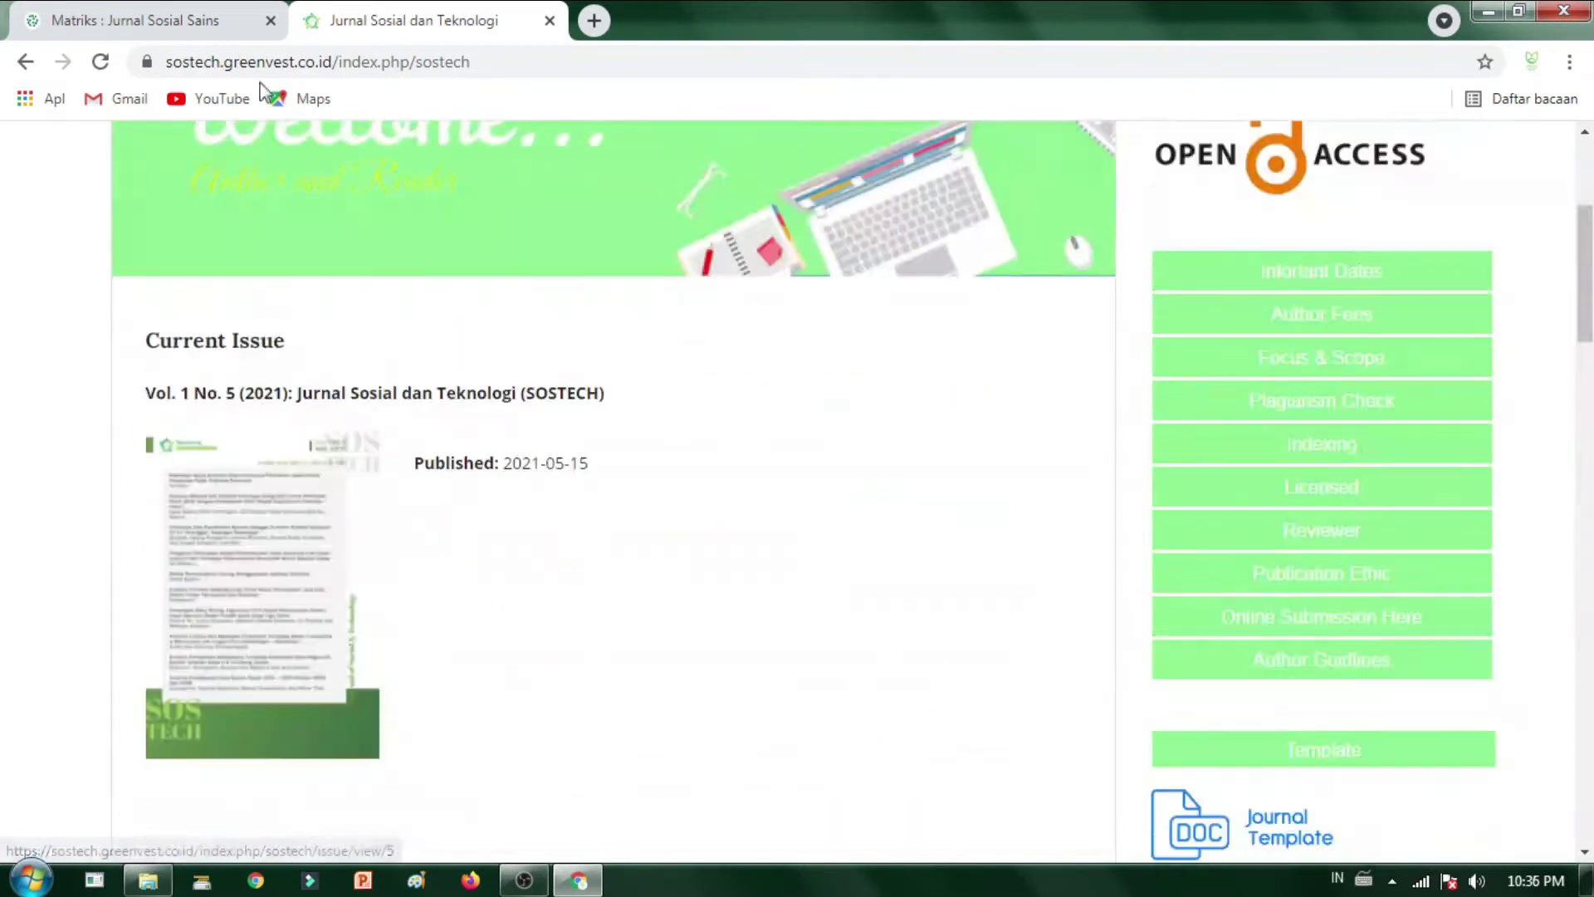
# - Add a third blank tab, check each open tab, and return to the Matriks tab
pyautogui.click(593, 21)
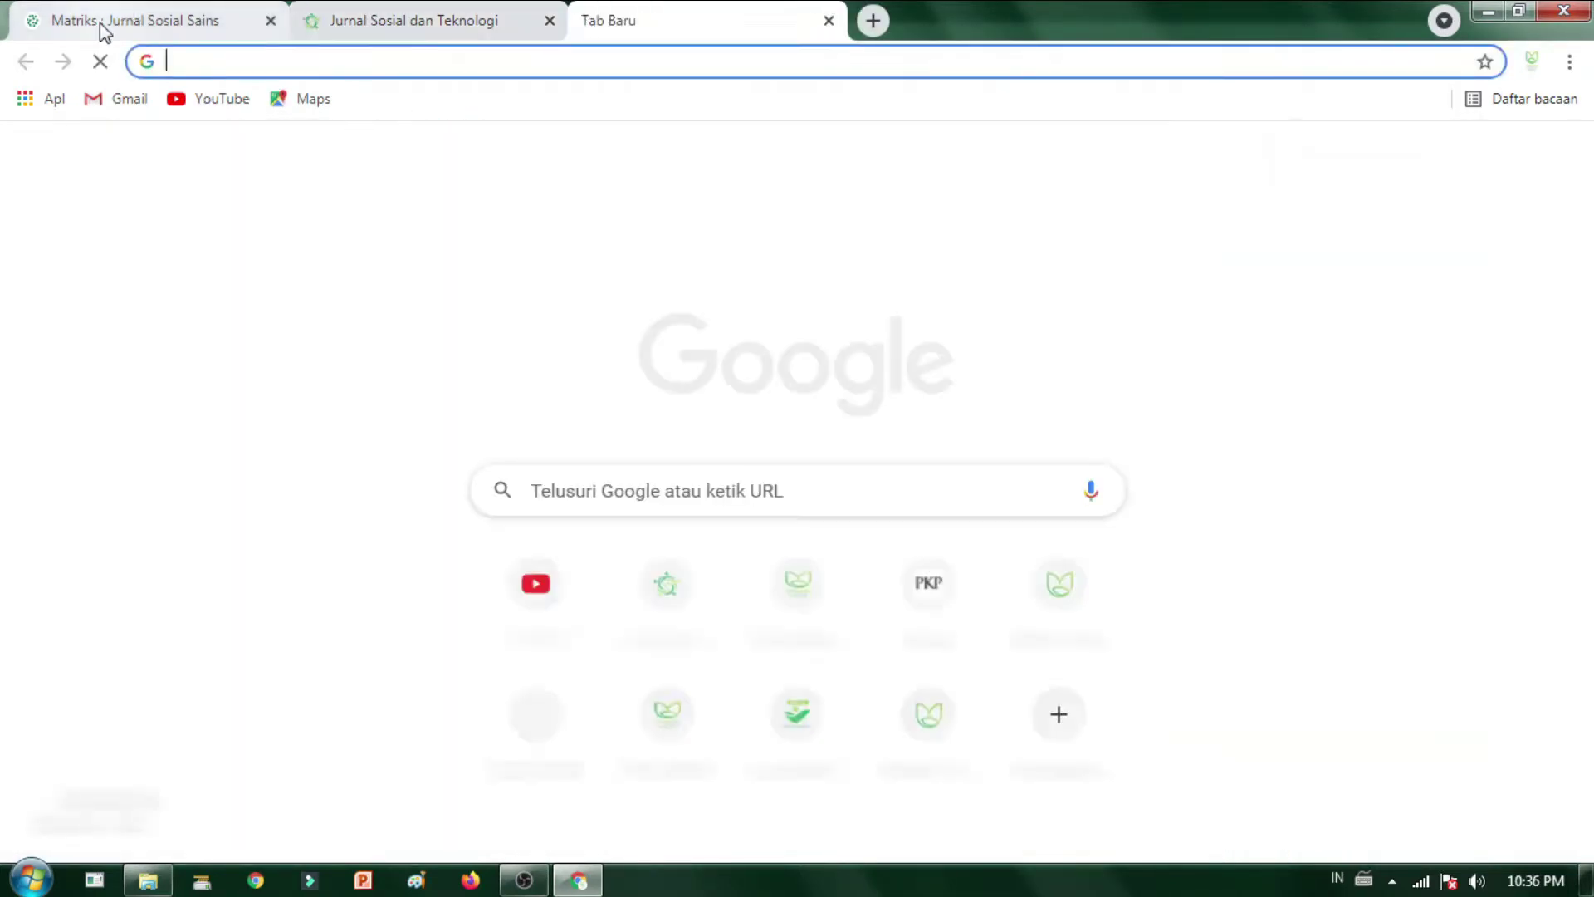
pyautogui.click(99, 23)
pyautogui.click(419, 22)
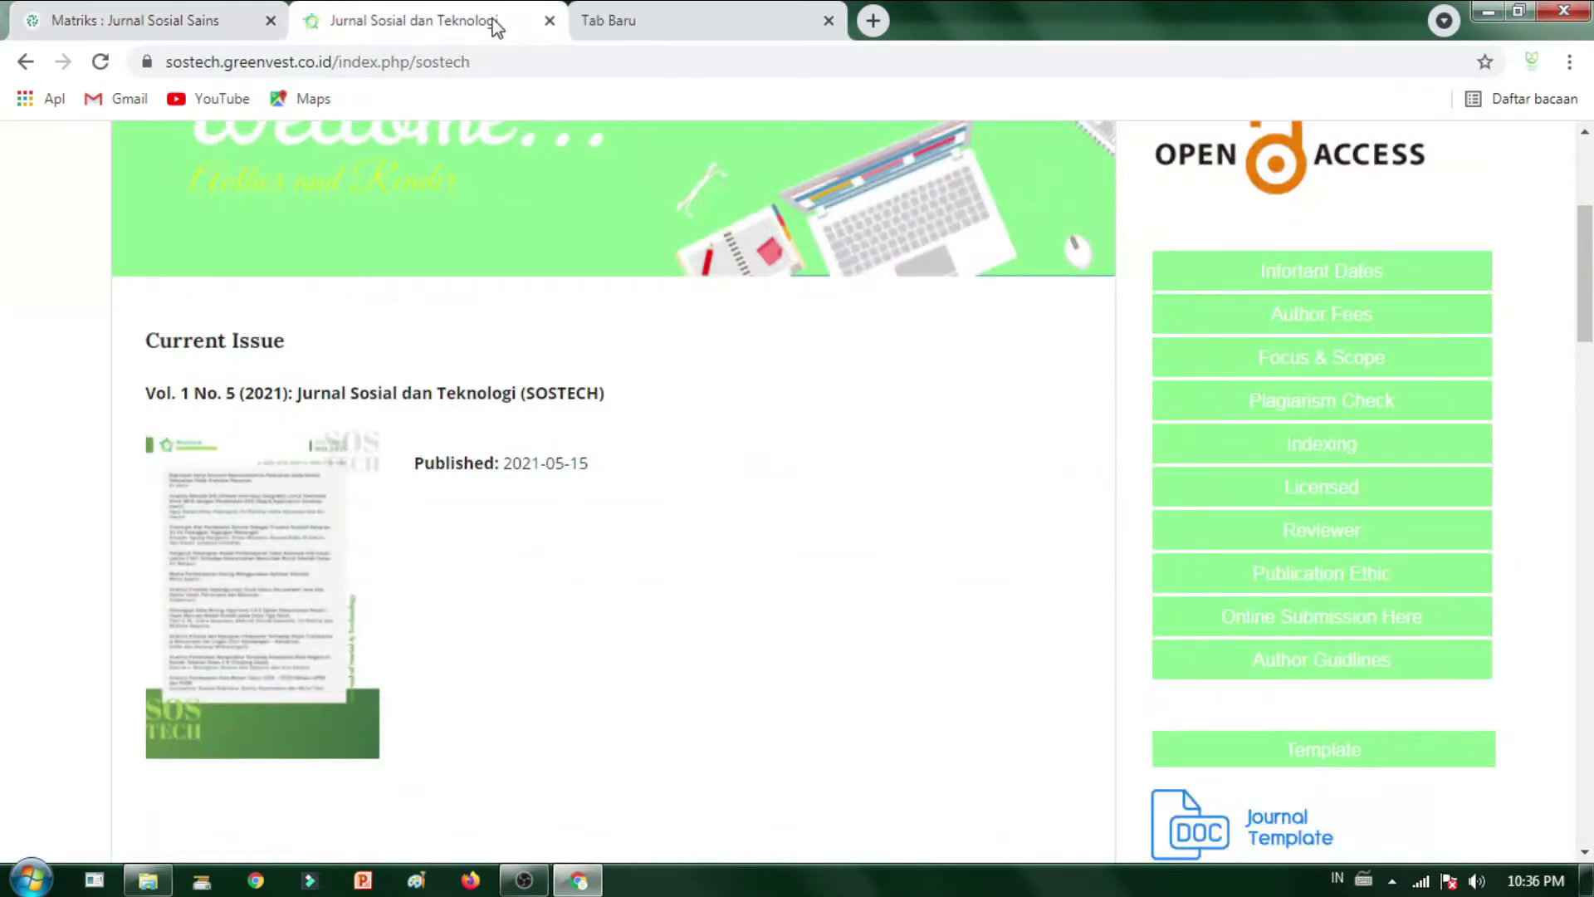
pyautogui.click(639, 32)
pyautogui.click(589, 63)
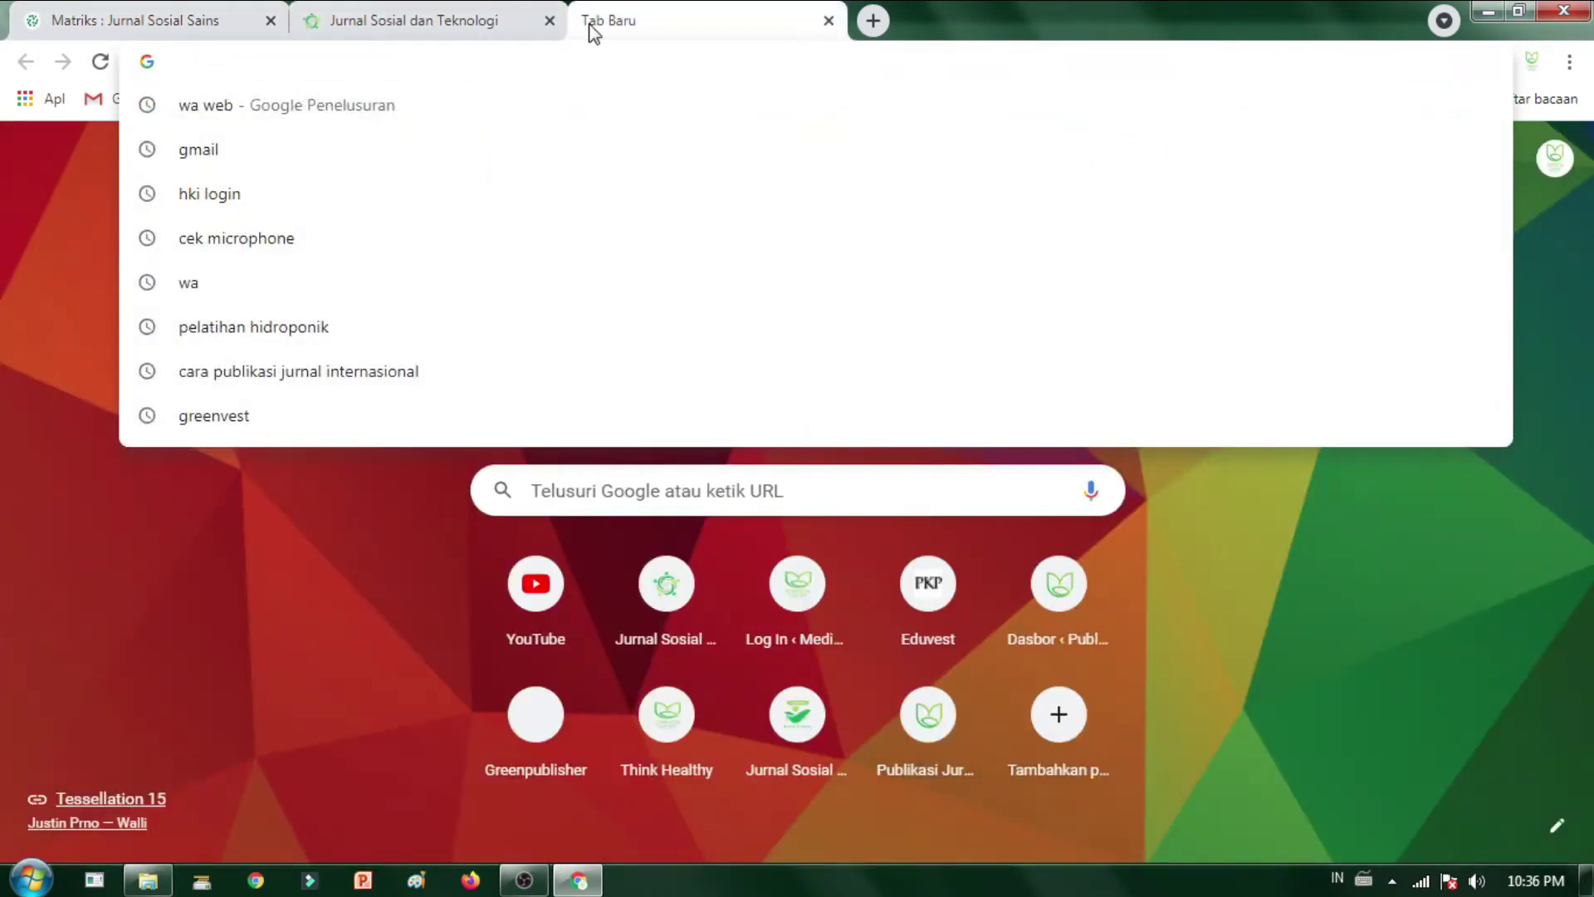
pyautogui.click(374, 21)
pyautogui.click(125, 20)
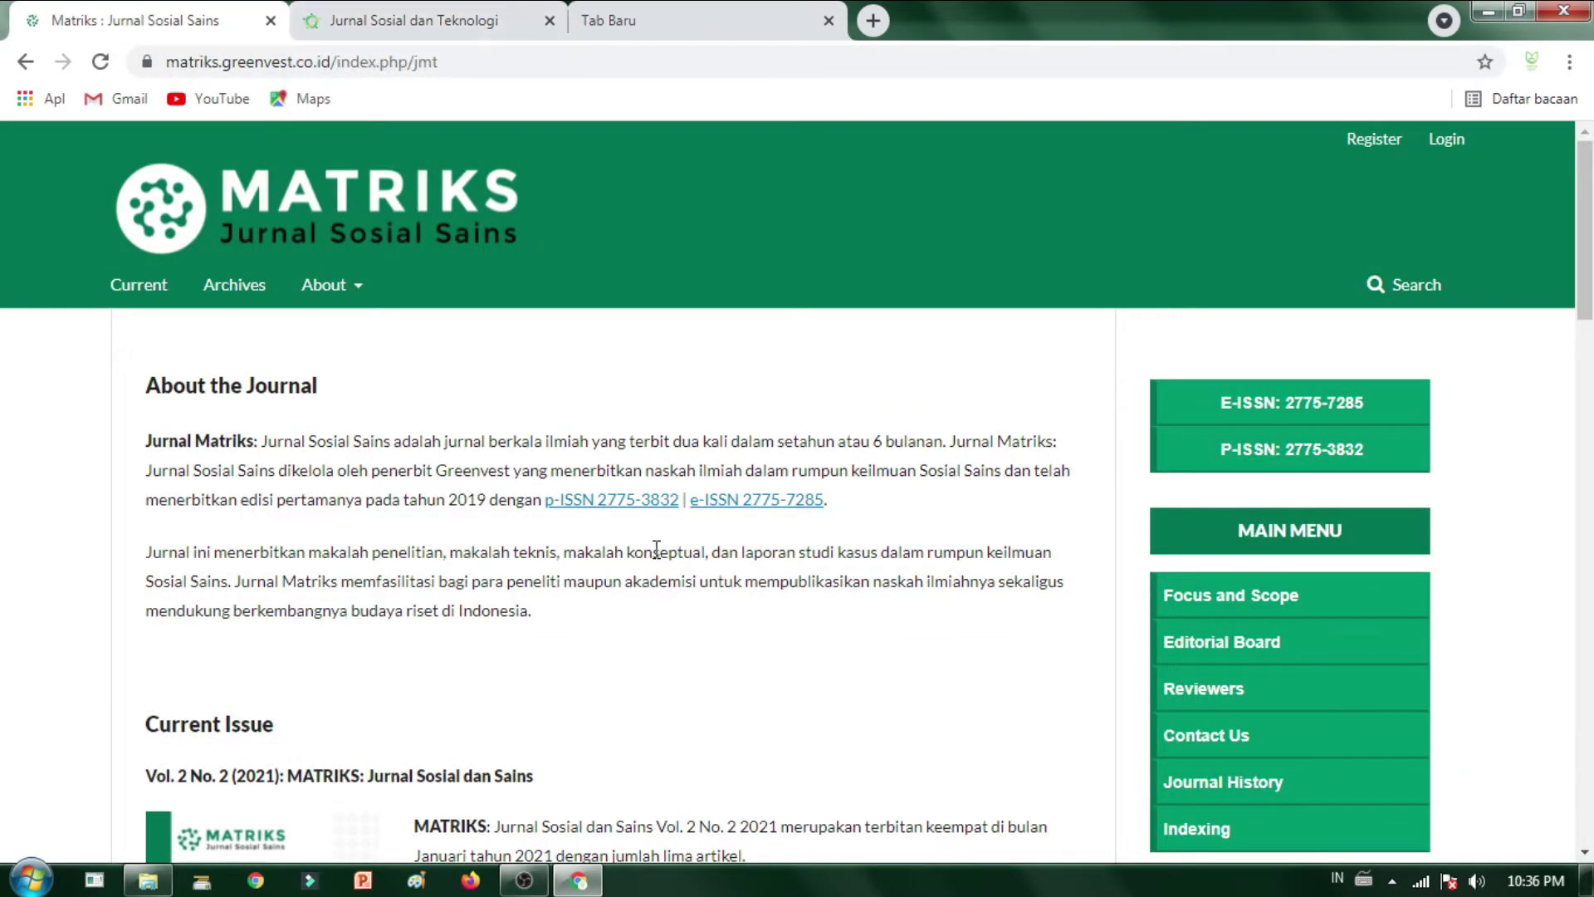
pyautogui.scroll(-1, 1013, 515)
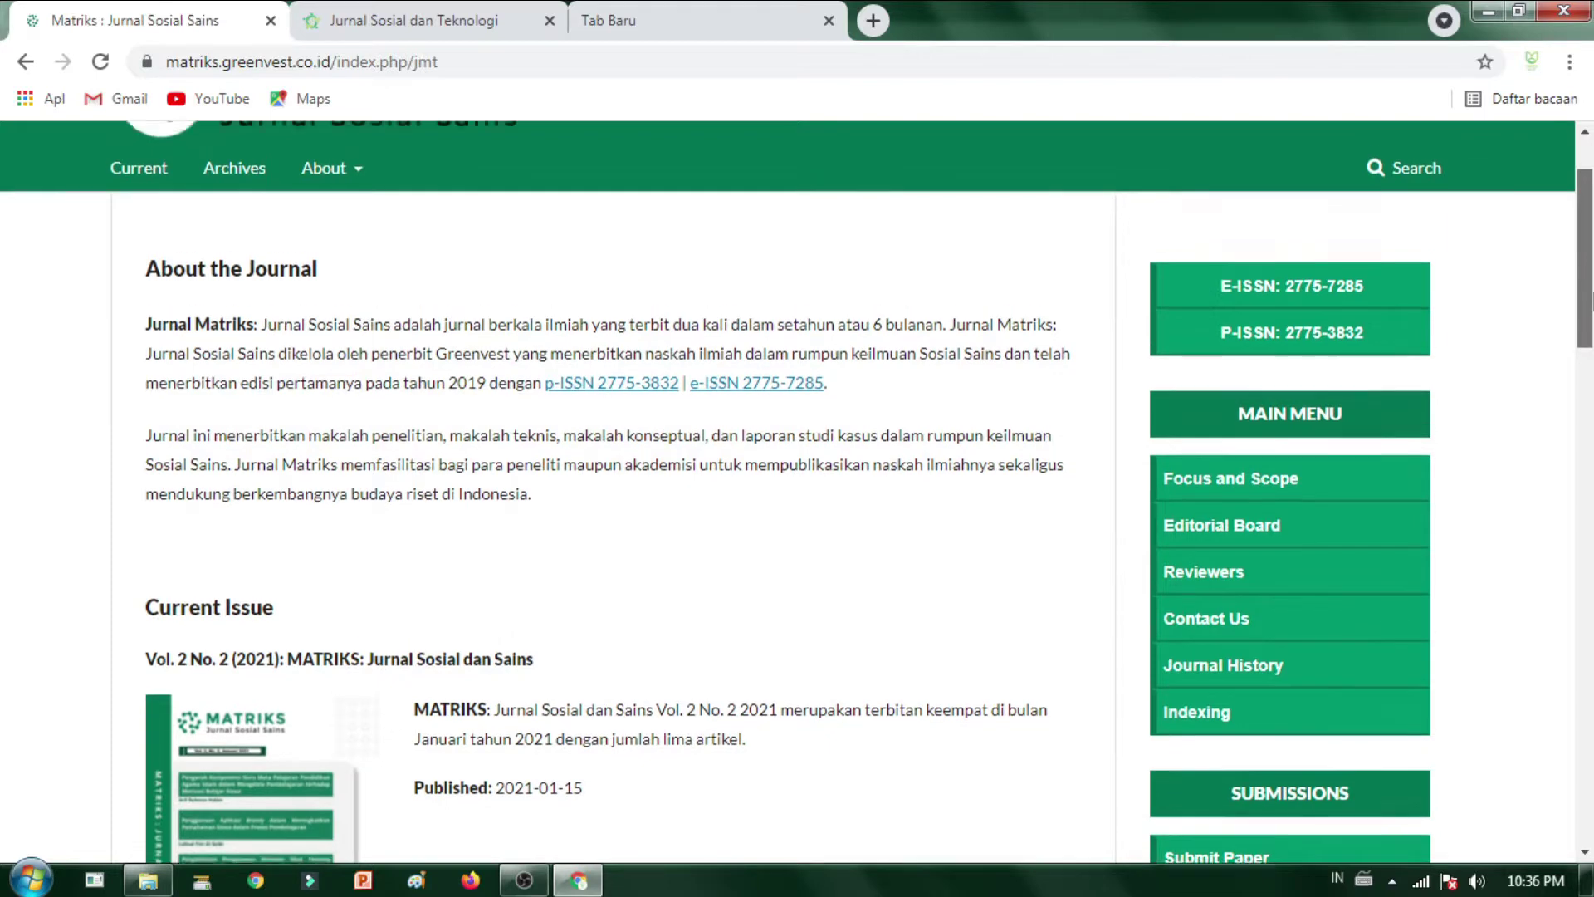
pyautogui.scroll(1, 1589, 299)
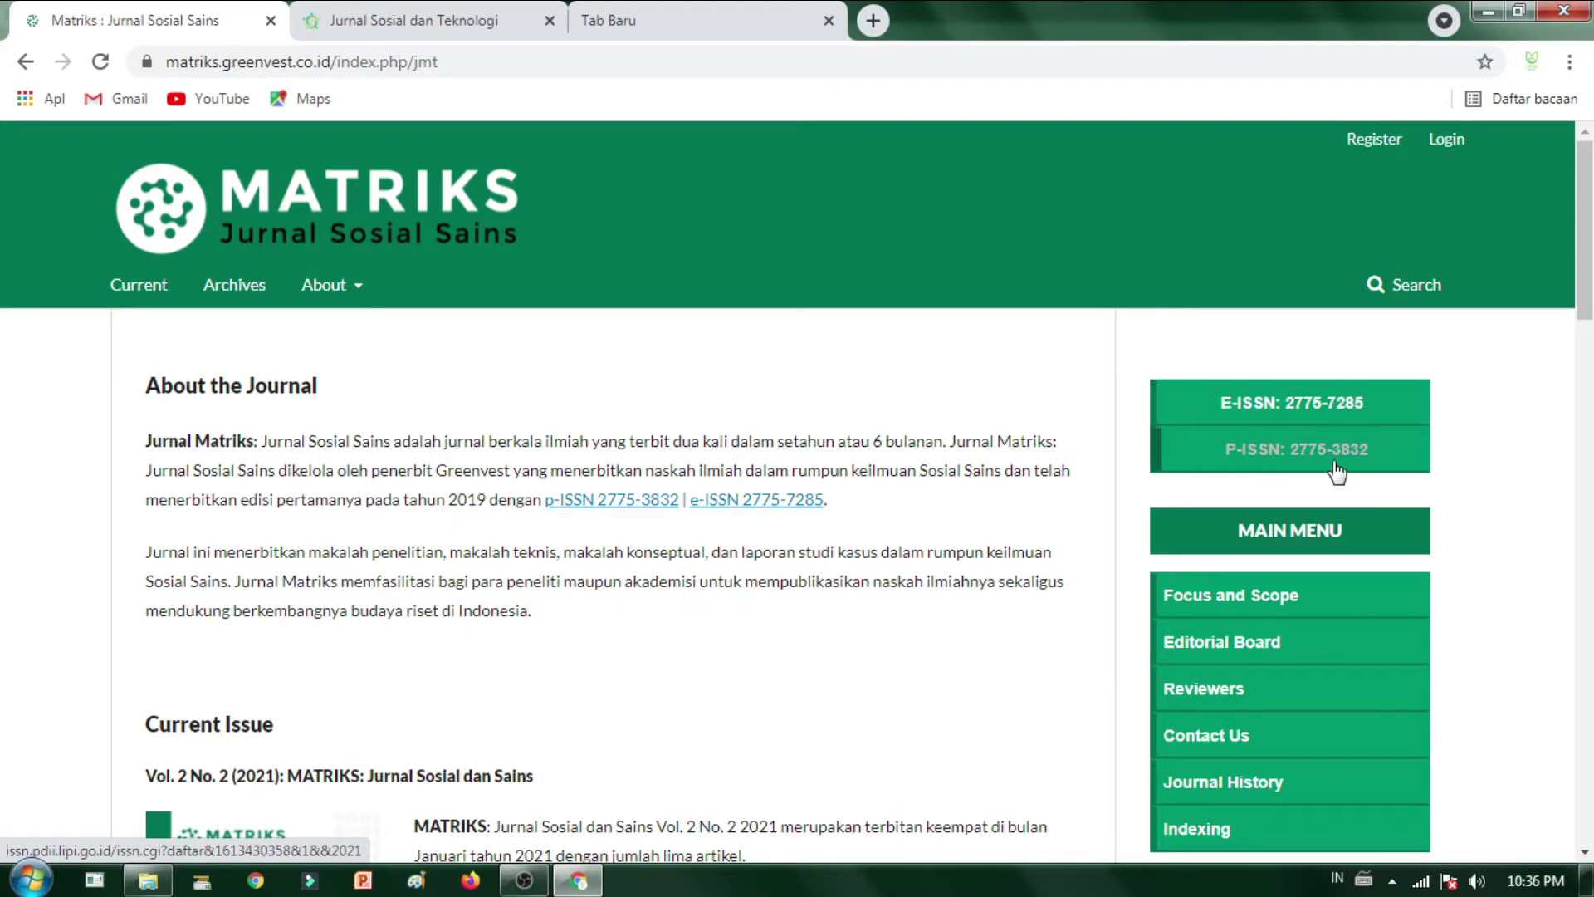
pyautogui.scroll(-1, 1070, 701)
pyautogui.scroll(-4, 1067, 694)
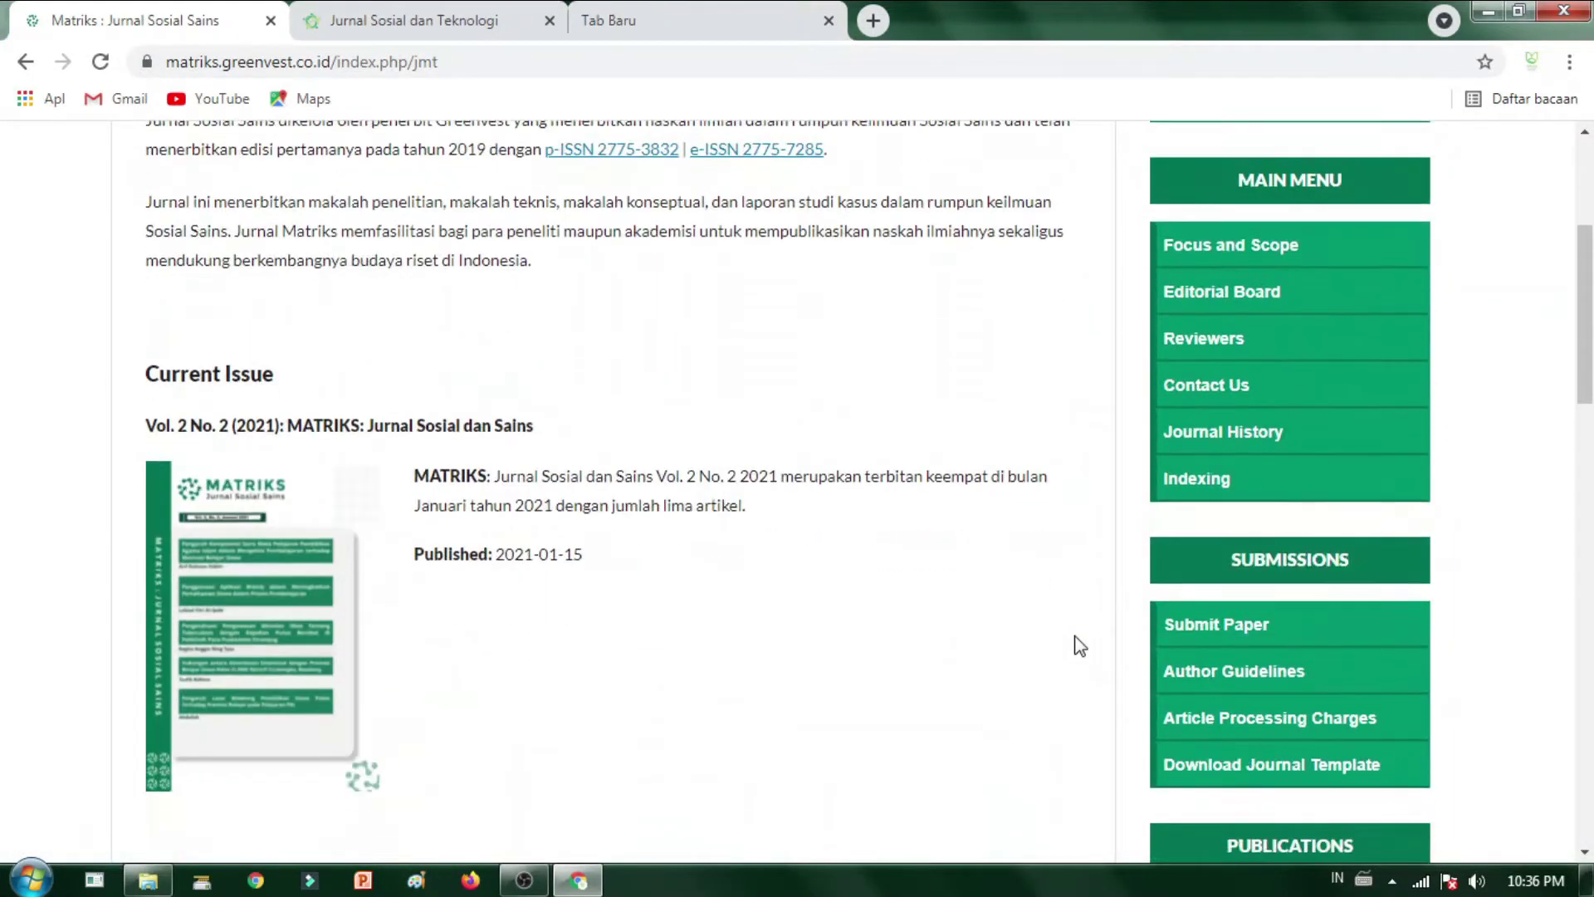
pyautogui.scroll(-6, 1248, 576)
pyautogui.scroll(8, 1351, 562)
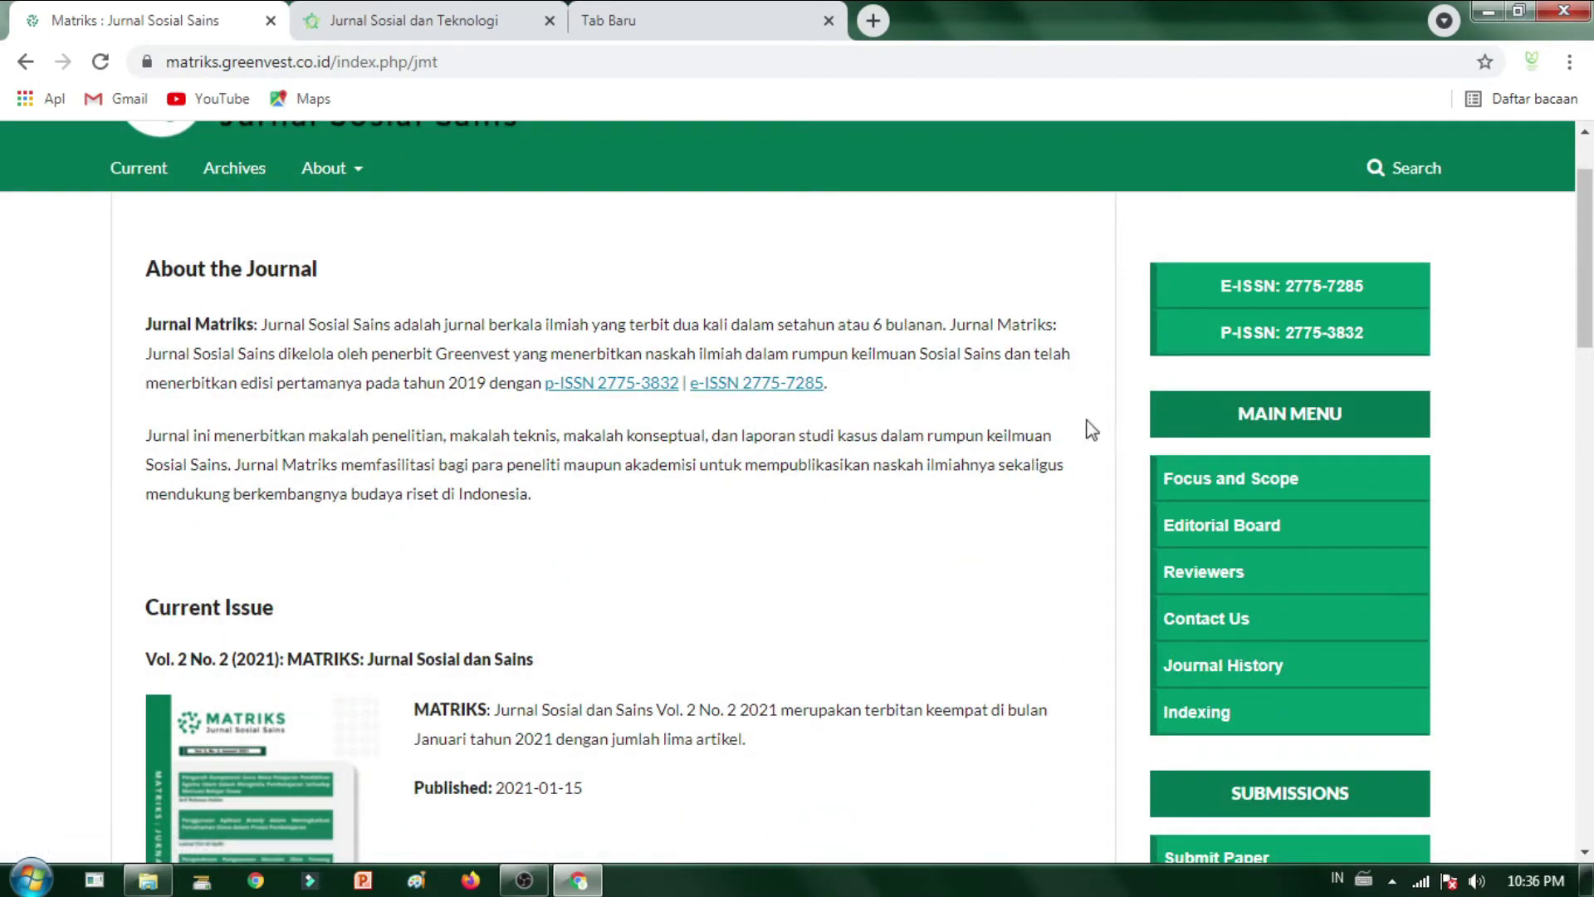
pyautogui.scroll(2, 508, 573)
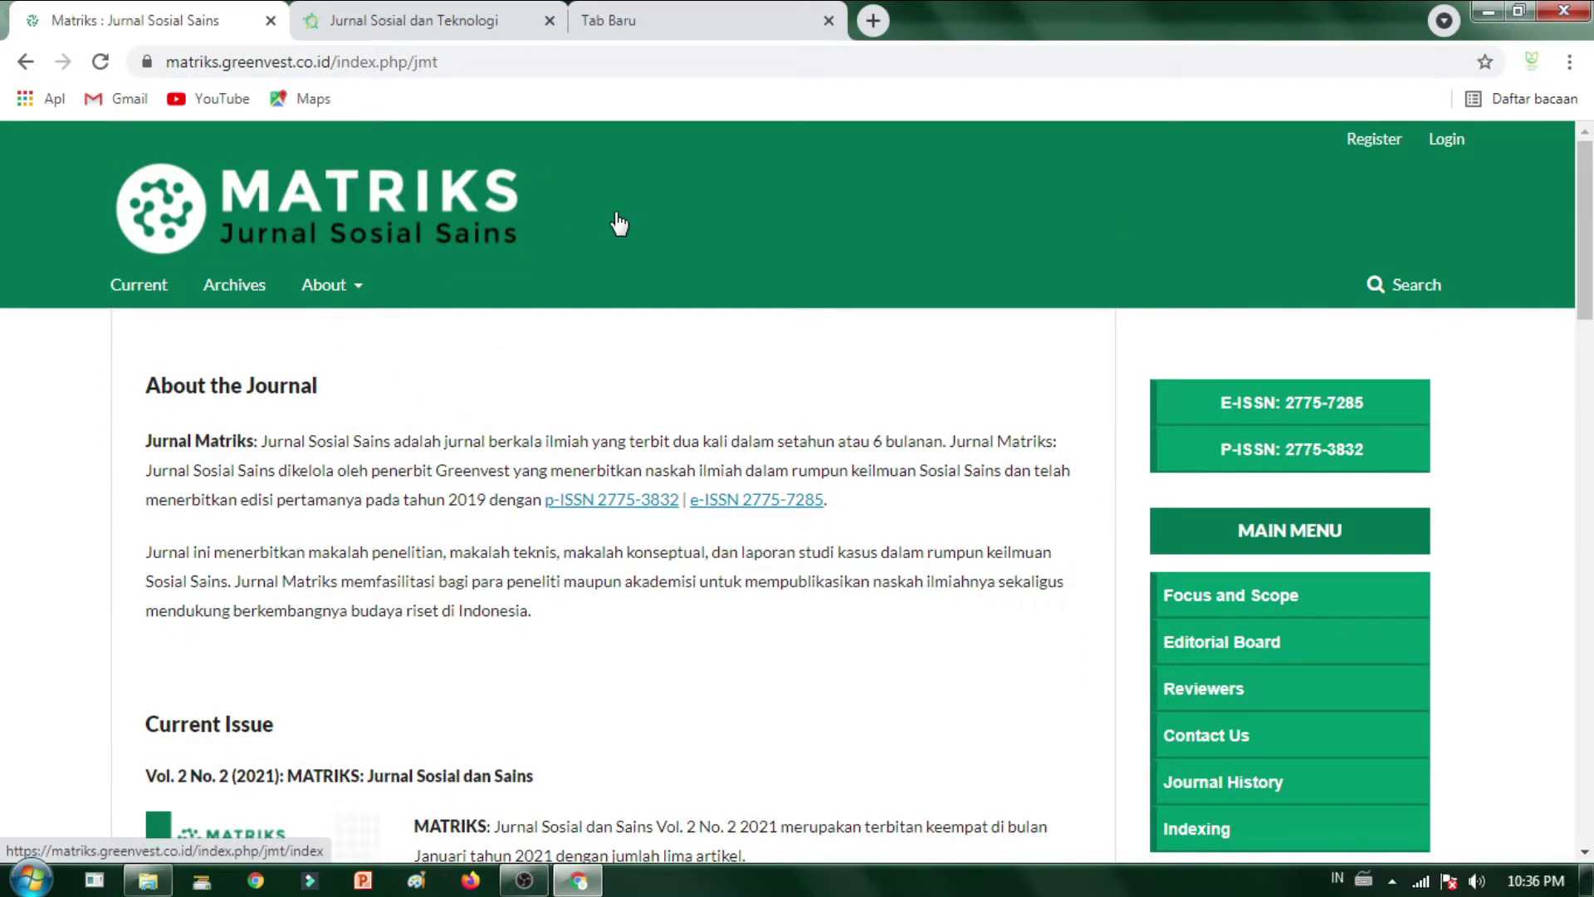
pyautogui.click(644, 33)
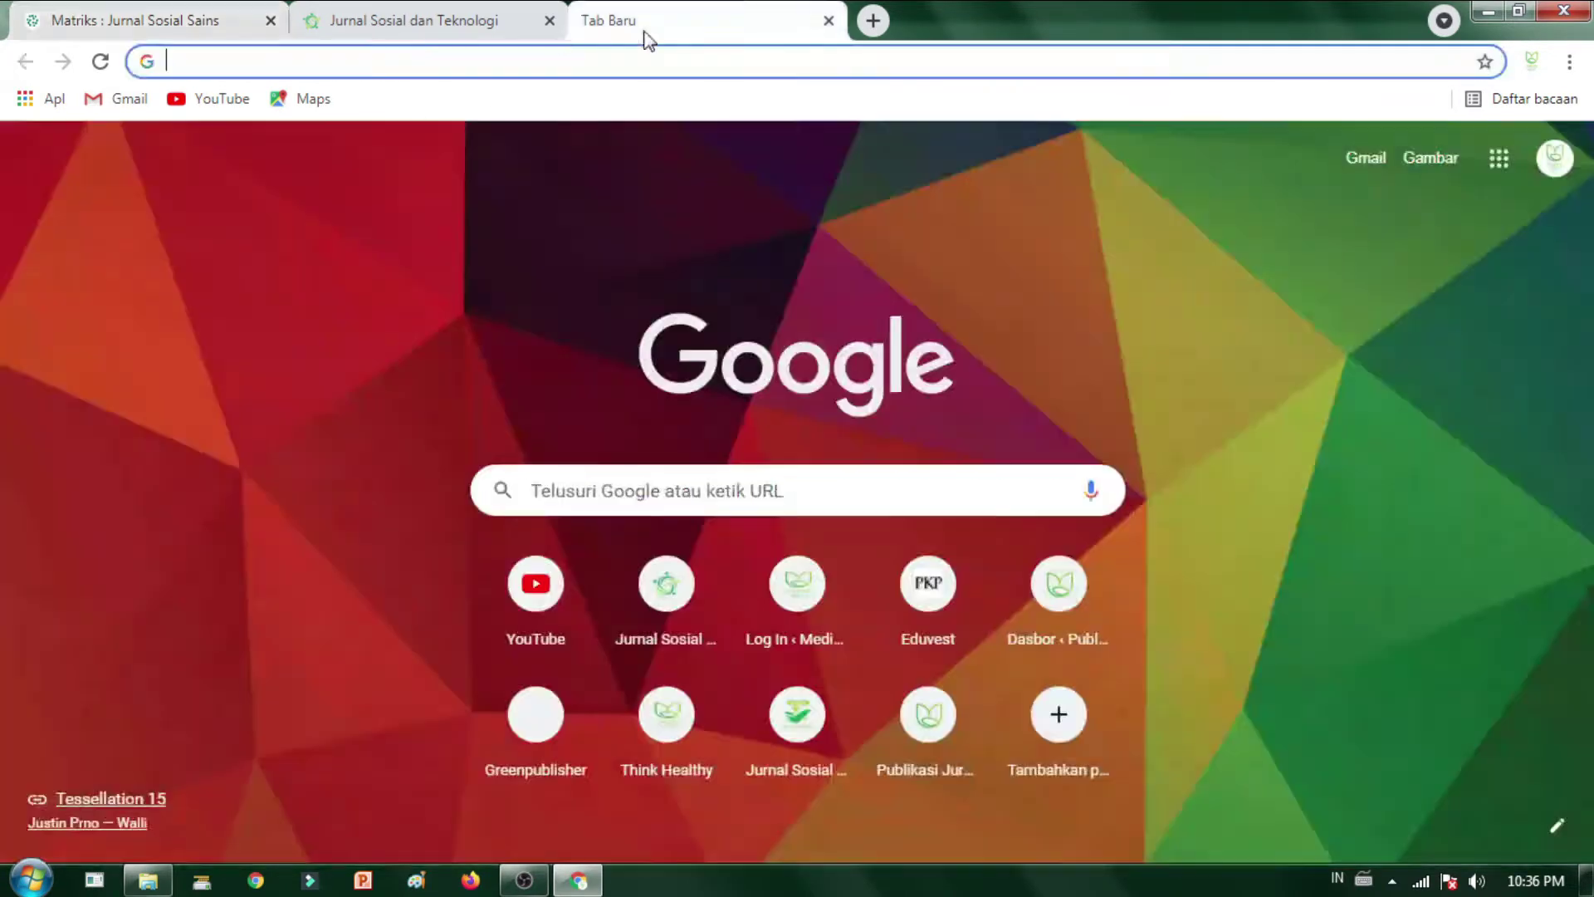
pyautogui.click(401, 16)
pyautogui.click(78, 17)
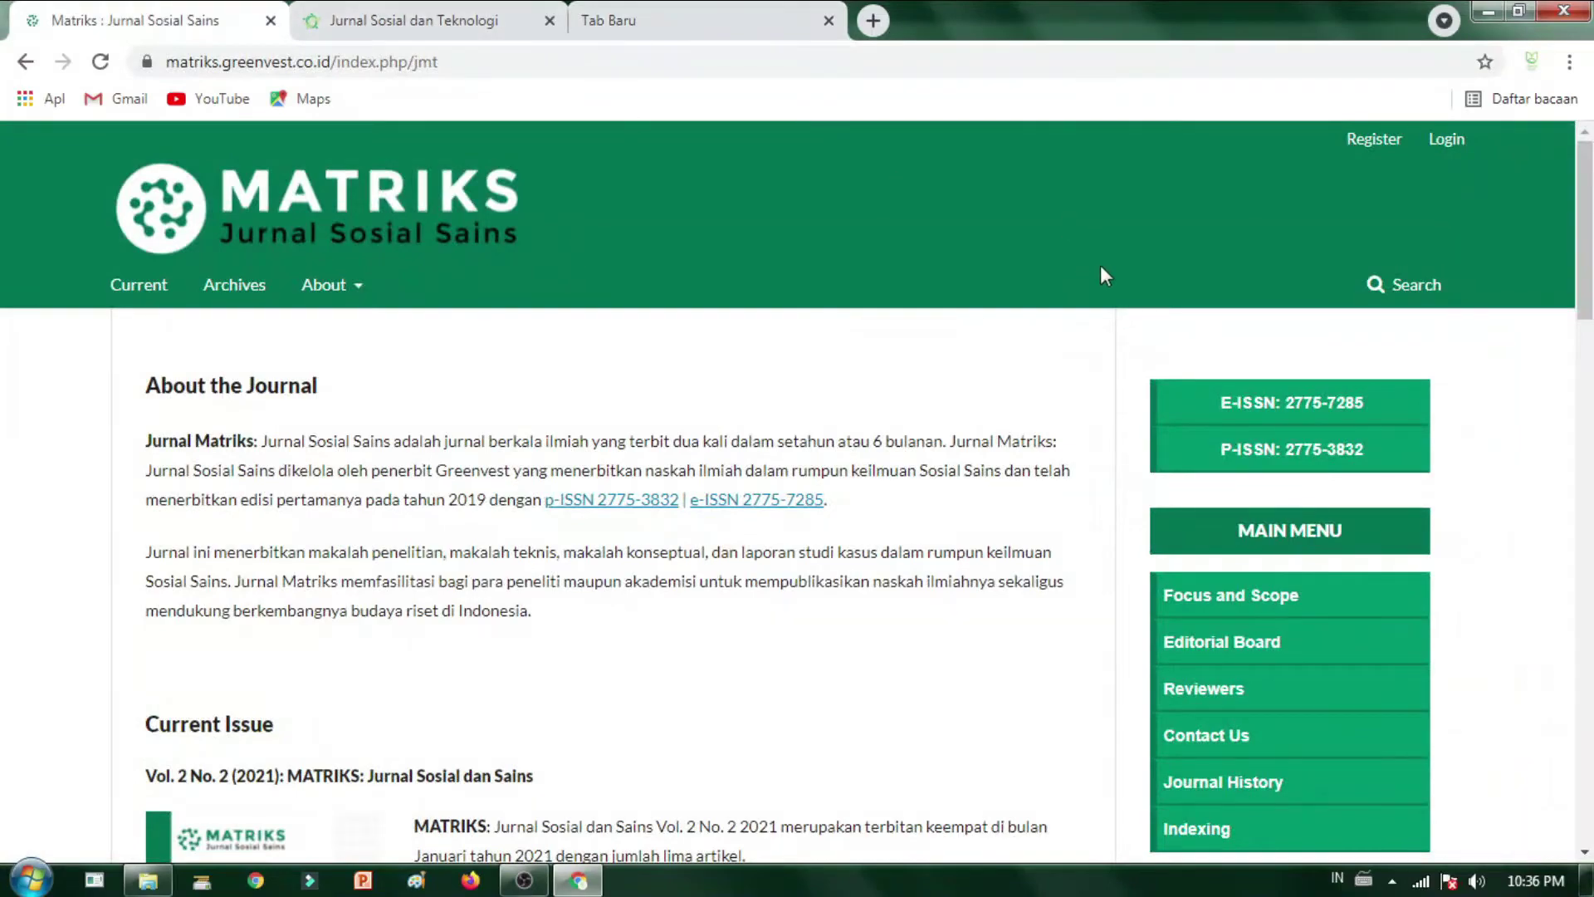
pyautogui.scroll(-4, 1137, 635)
pyautogui.scroll(-1, 1222, 677)
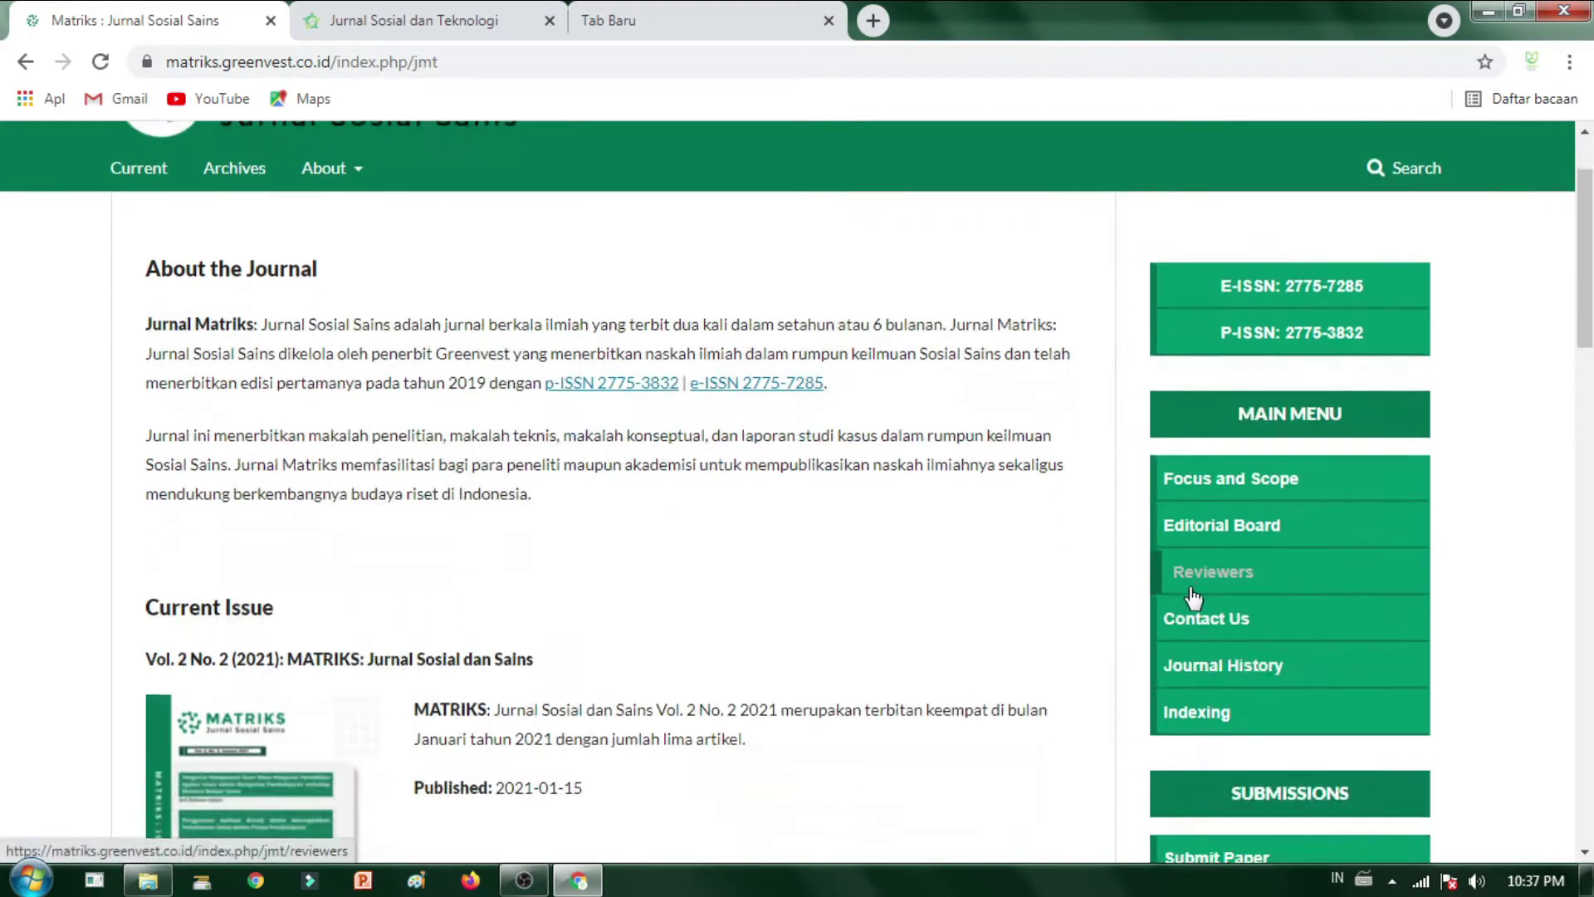
# - Open the Reviewers page and Template Jurnal Matriks.docx in new tabs, then return to Matriks
pyautogui.click(1205, 565)
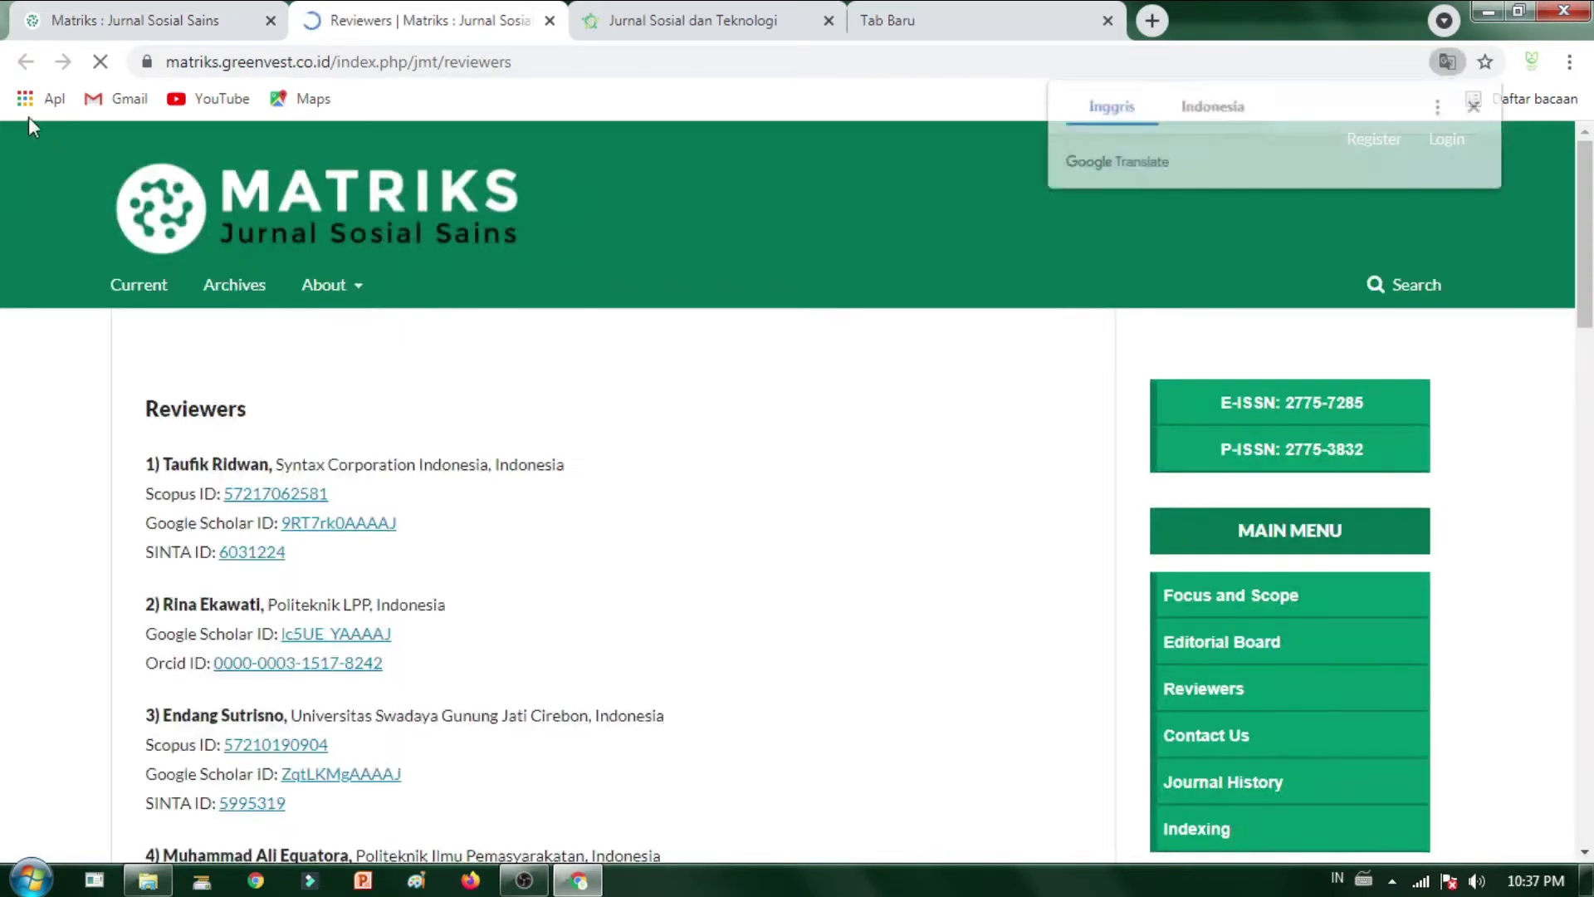
pyautogui.click(103, 23)
pyautogui.scroll(-3, 1199, 627)
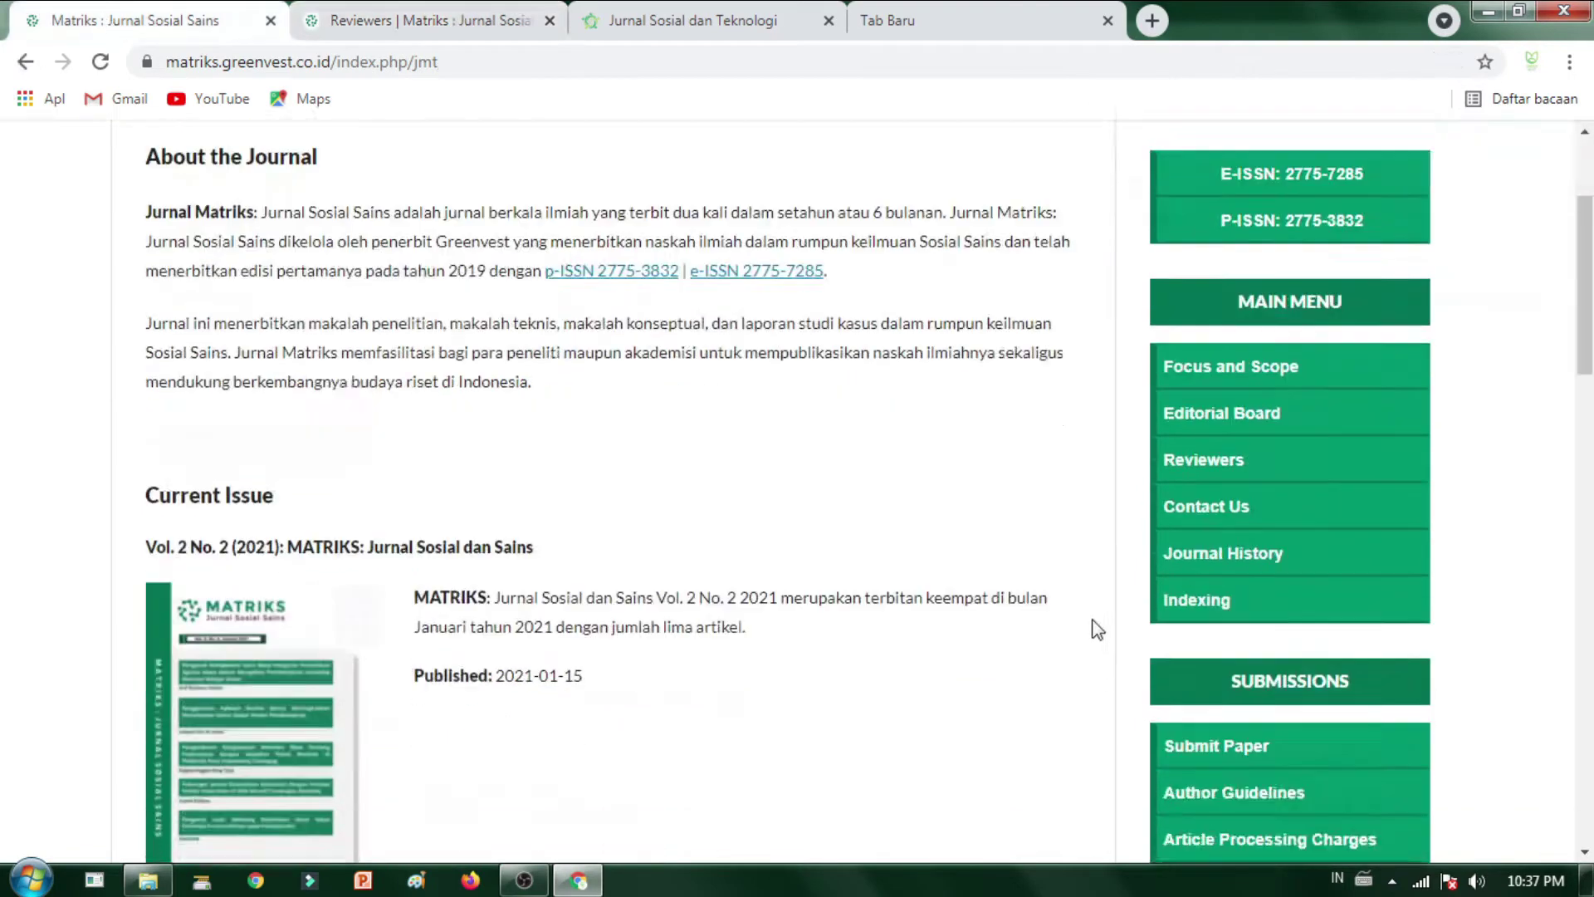
pyautogui.scroll(-2, 1262, 635)
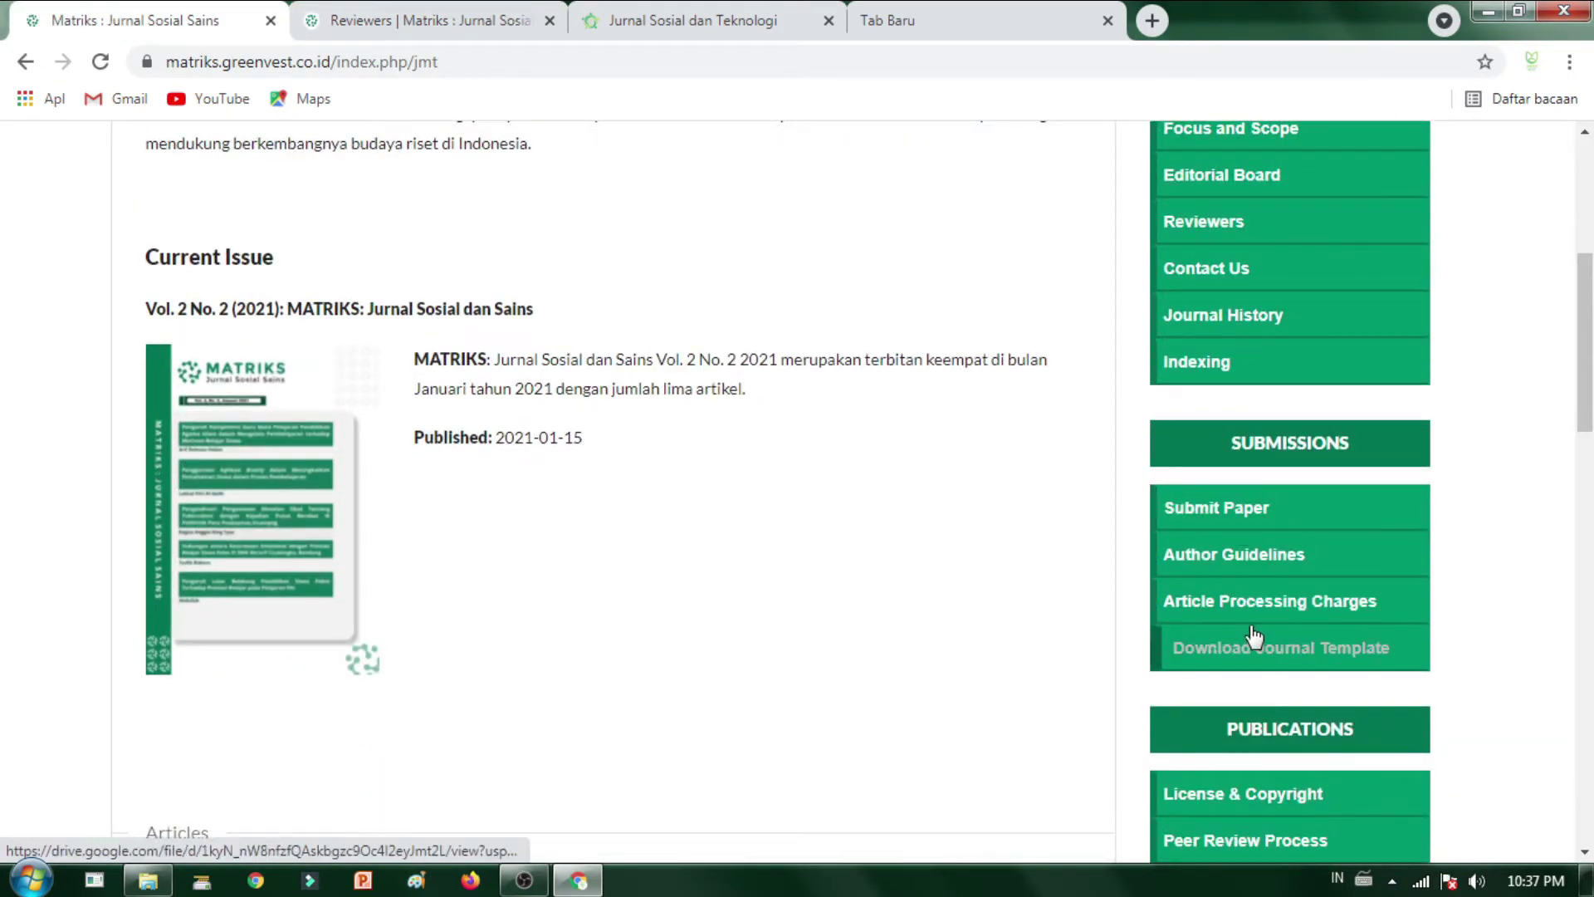
pyautogui.click(1227, 648)
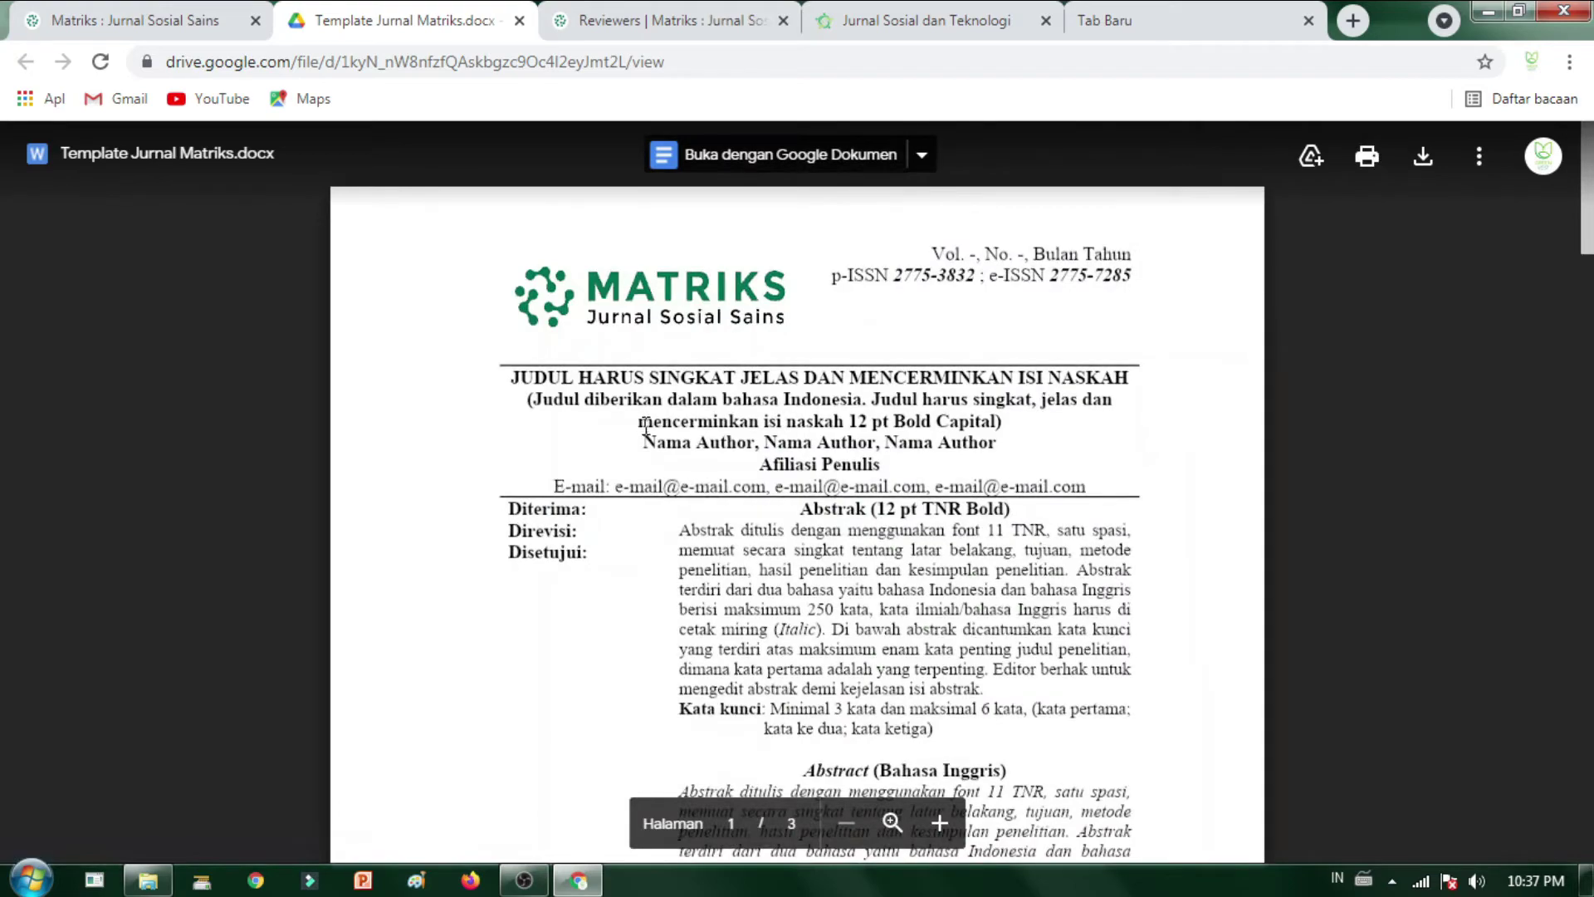
pyautogui.scroll(-5, 799, 408)
pyautogui.scroll(5, 752, 486)
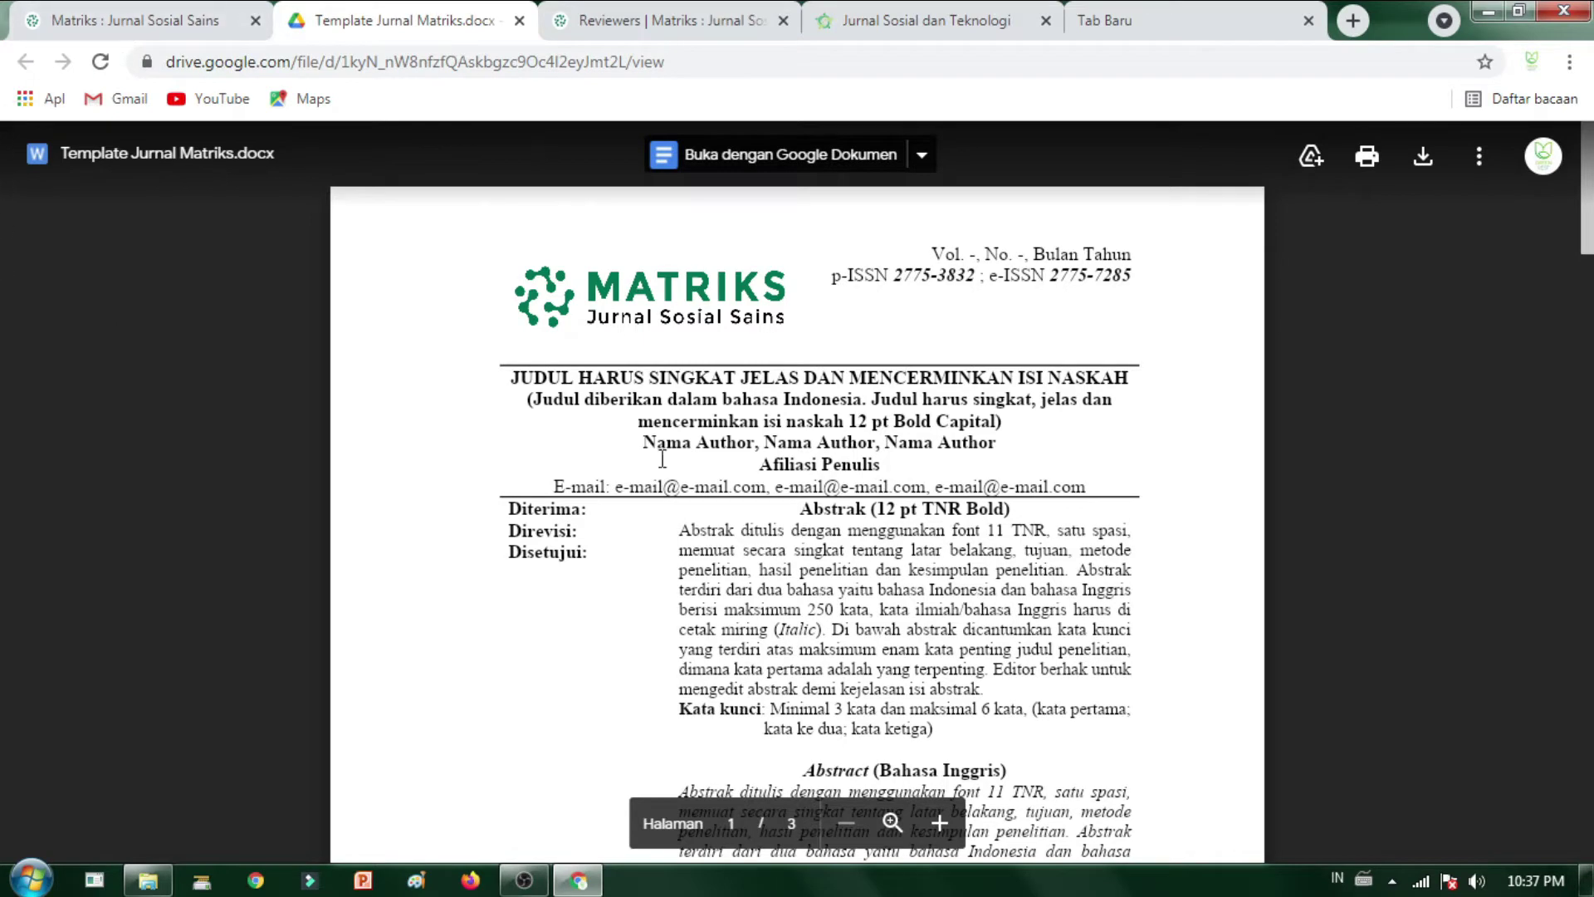
pyautogui.click(69, 23)
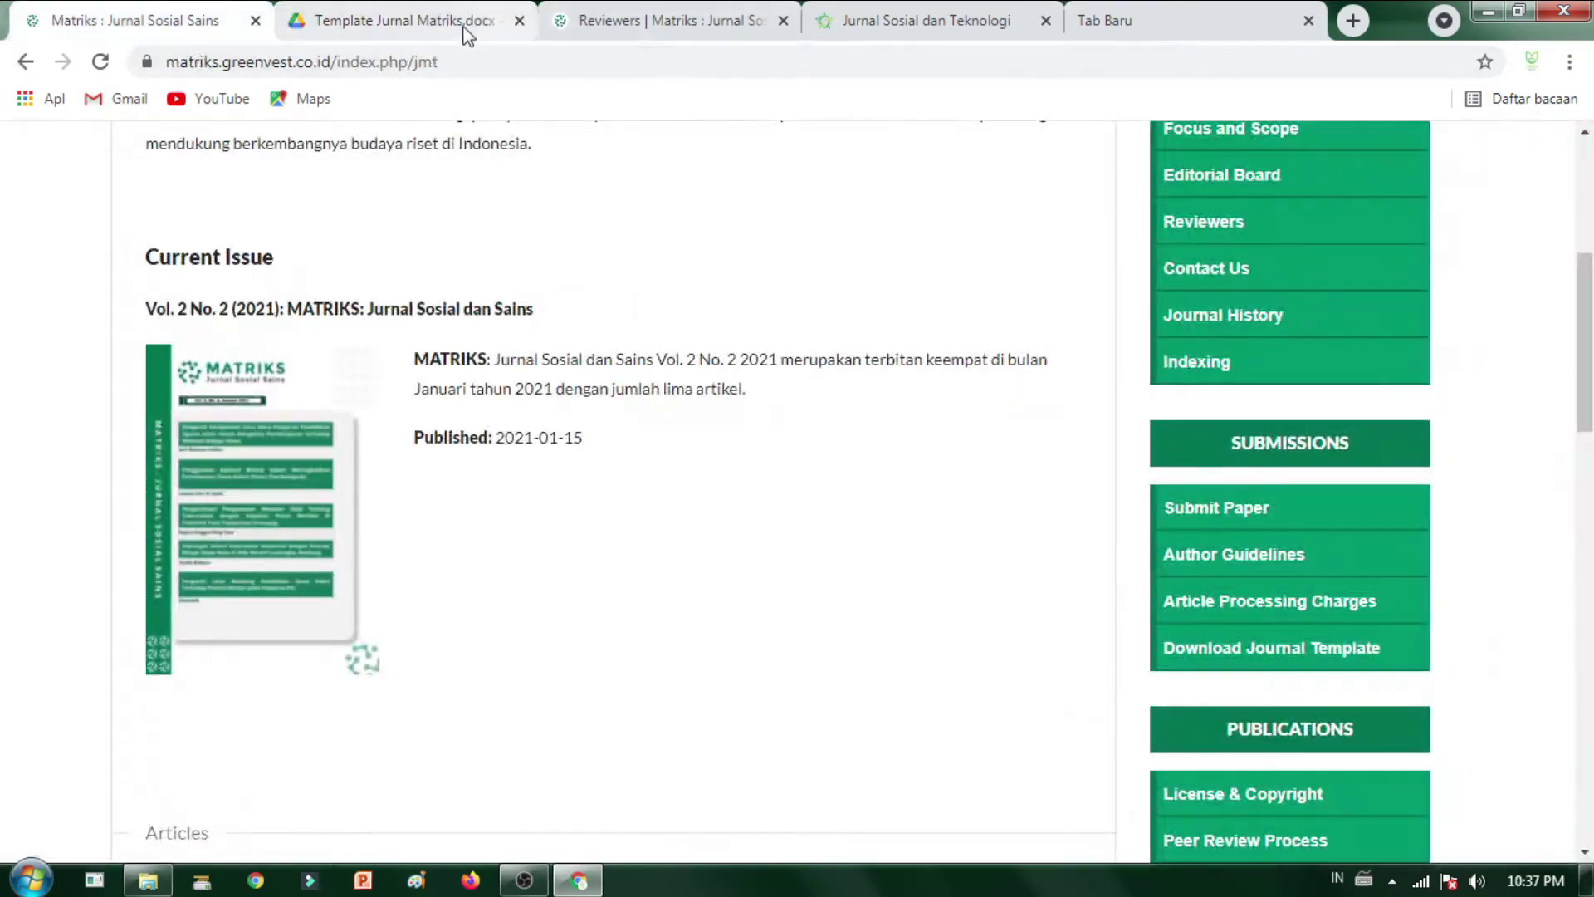
# - Open the SOSTECH template, Template Sostech Terbaru Untuk Maret.docx, in Google Drive
pyautogui.click(893, 26)
pyautogui.scroll(-3, 1349, 515)
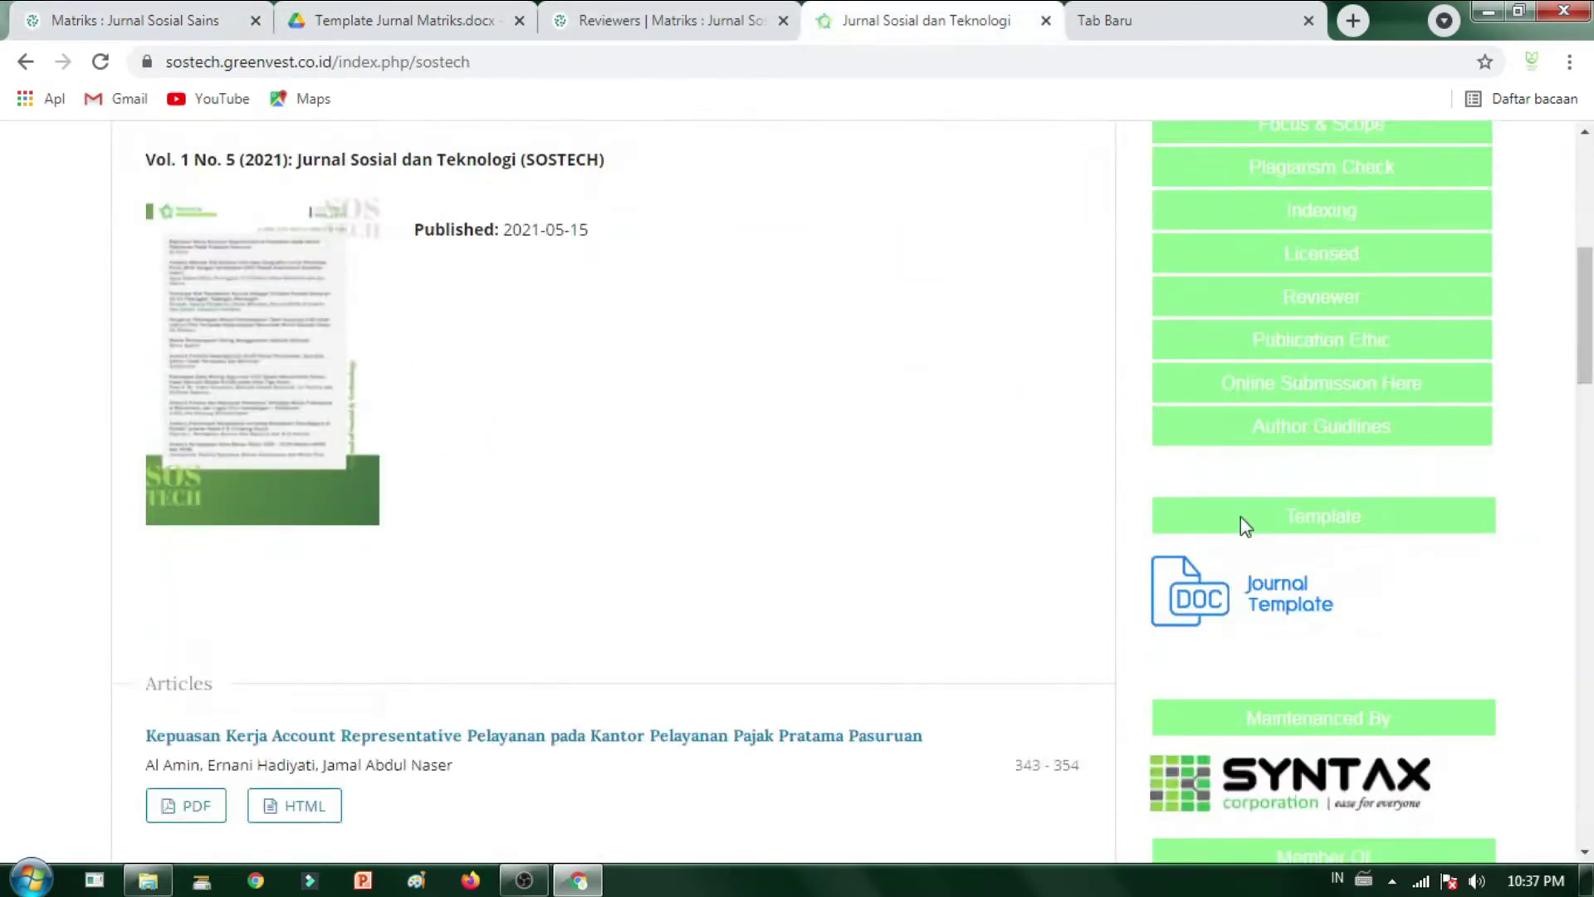
pyautogui.click(1244, 596)
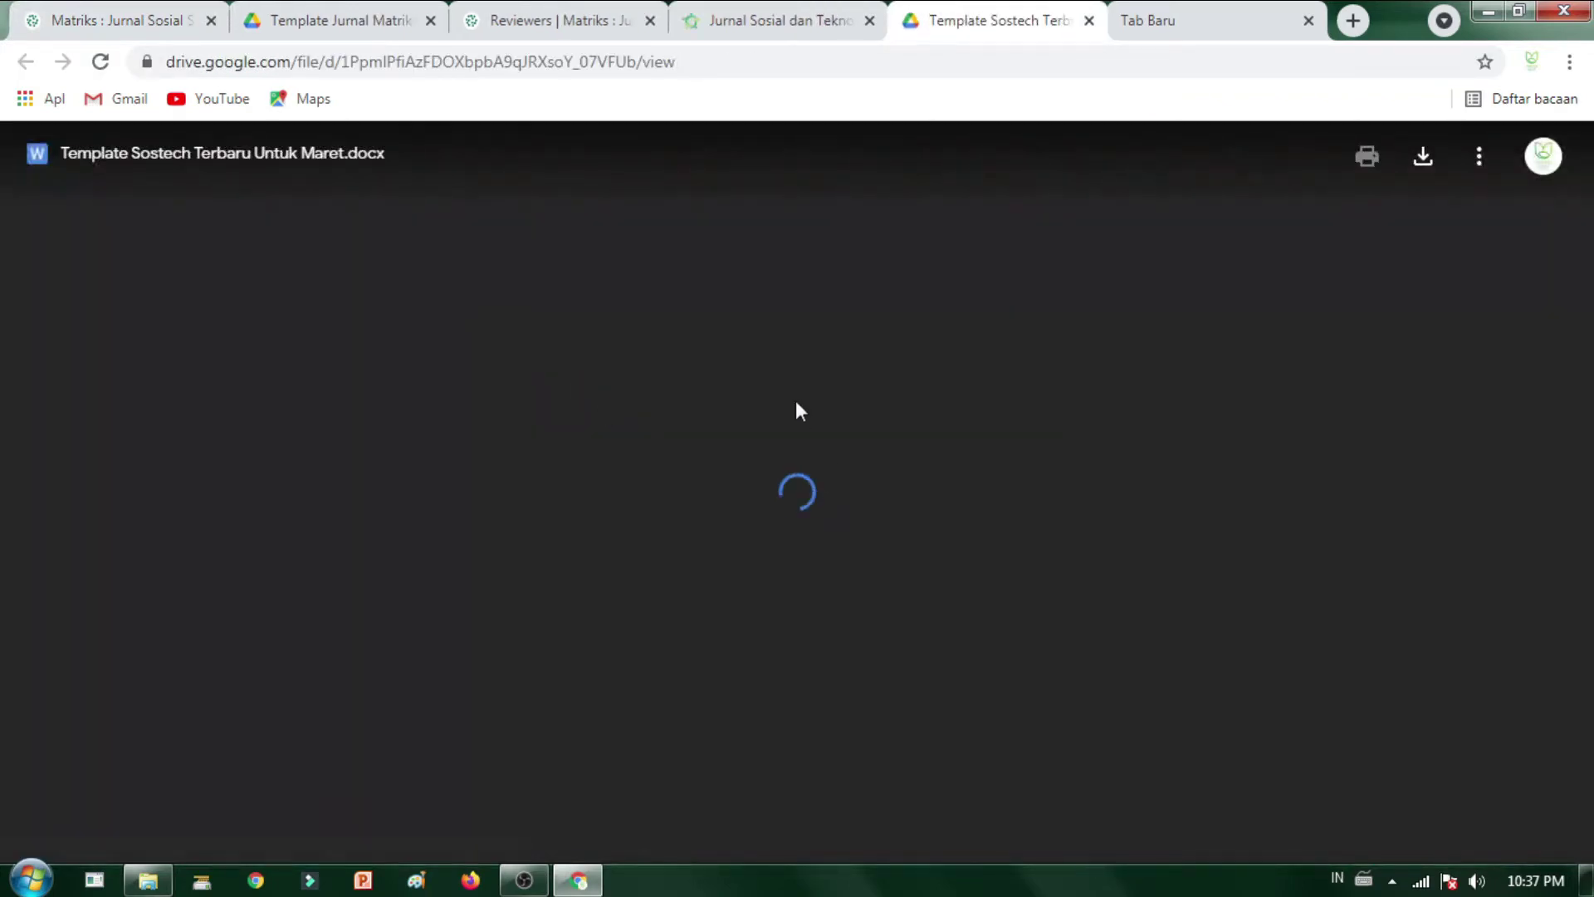
pyautogui.scroll(-3, 616, 352)
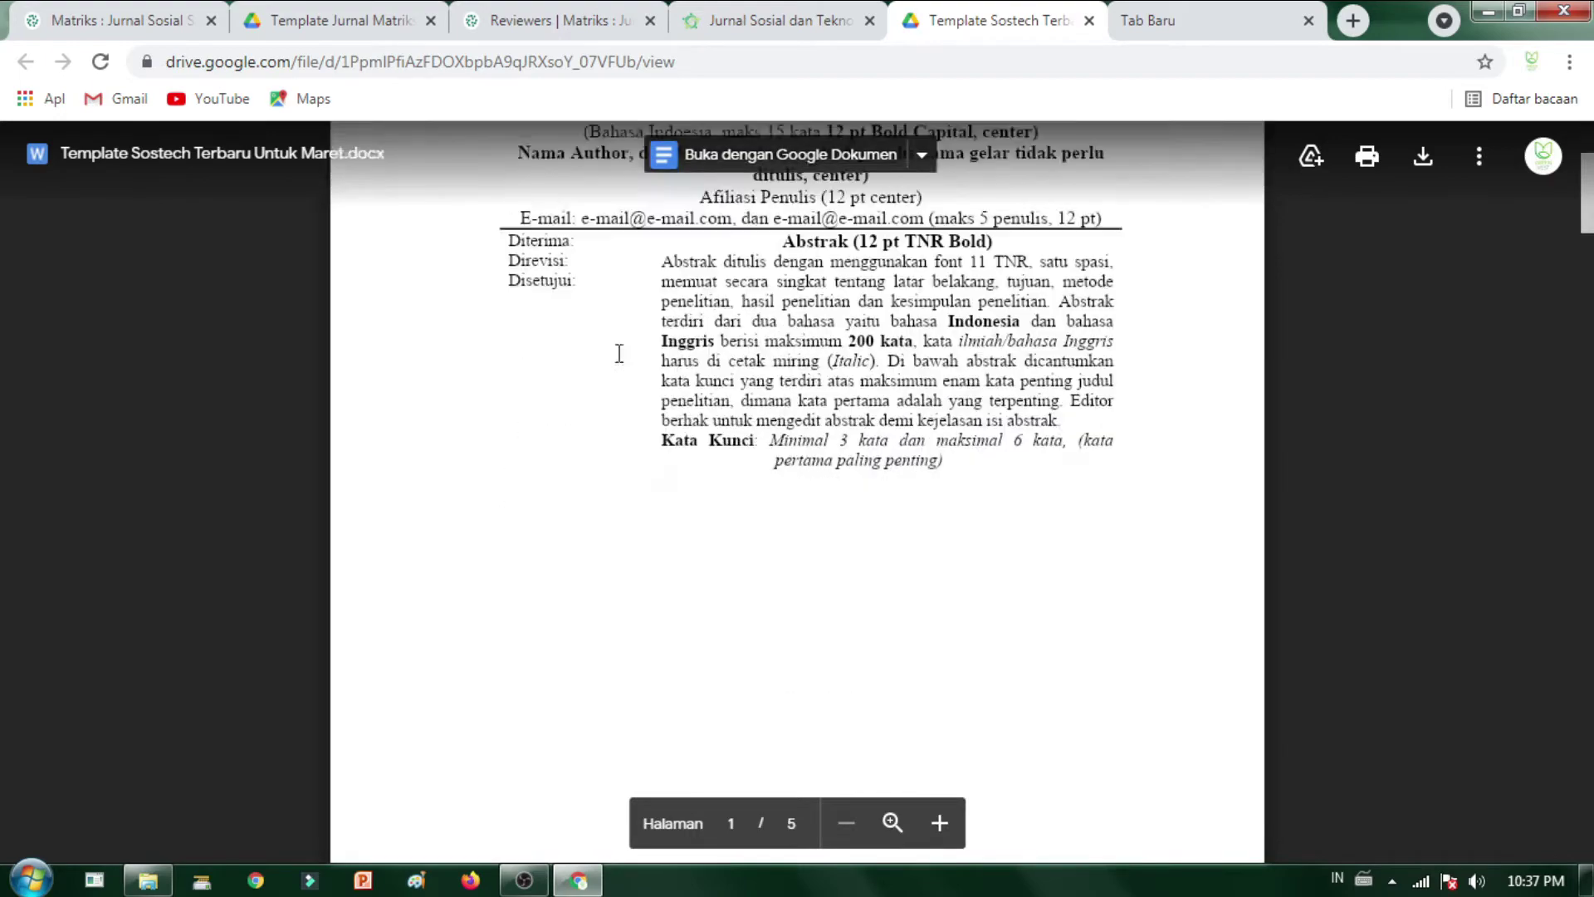
pyautogui.scroll(3, 608, 336)
pyautogui.click(338, 25)
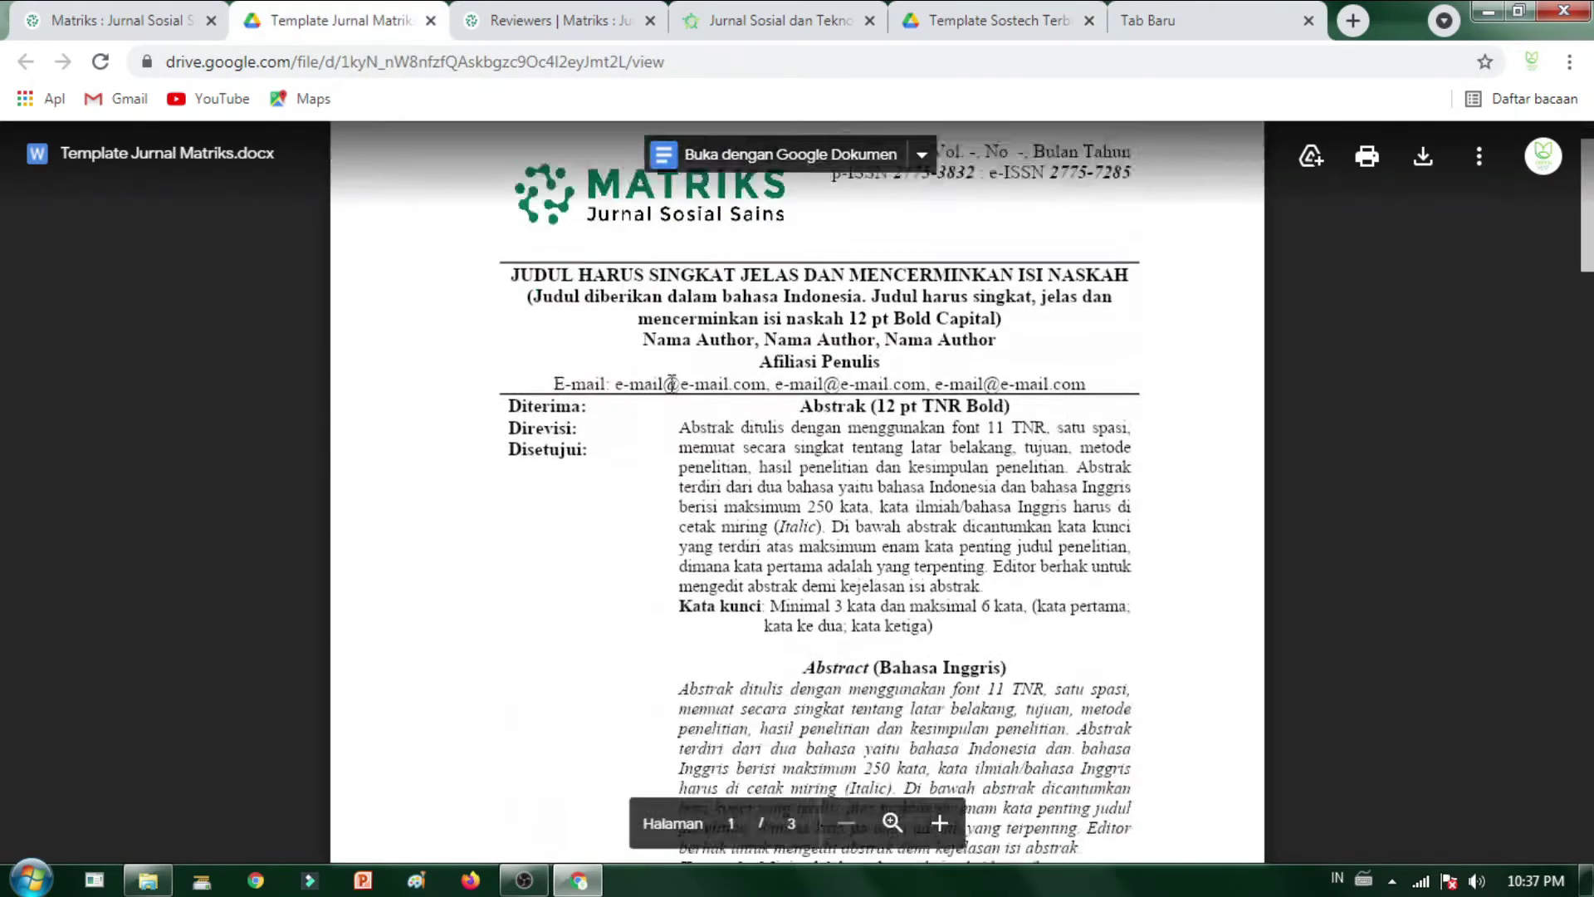
# - Browse the Matriks homepage, glance at the Matriks template, and end back on the homepage
pyautogui.click(106, 19)
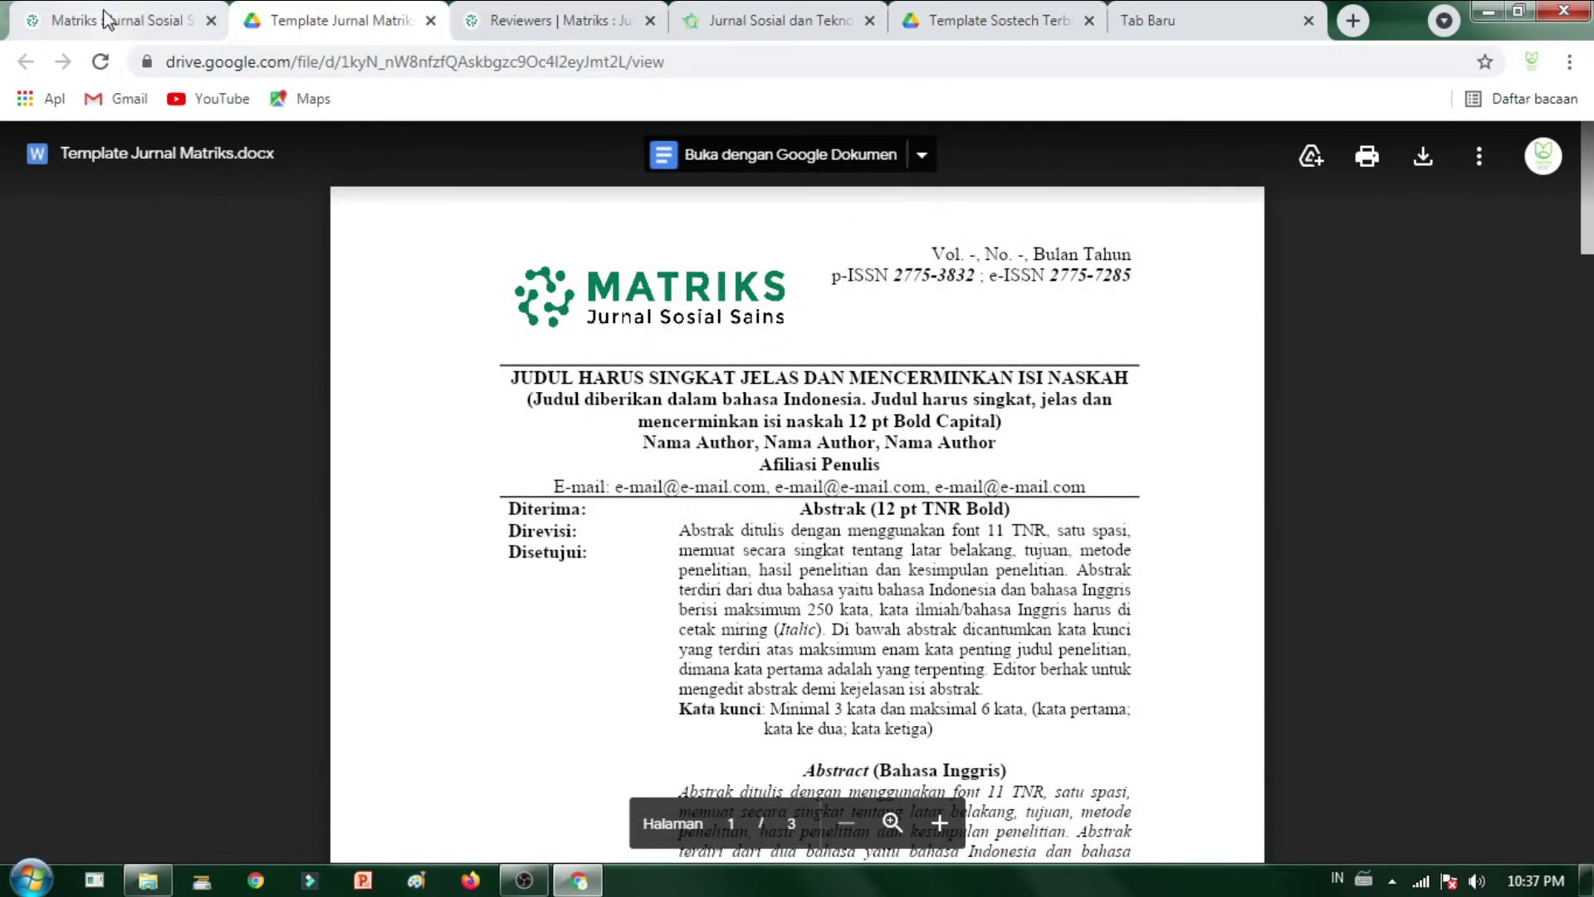
pyautogui.scroll(5, 633, 389)
pyautogui.scroll(-3, 1487, 562)
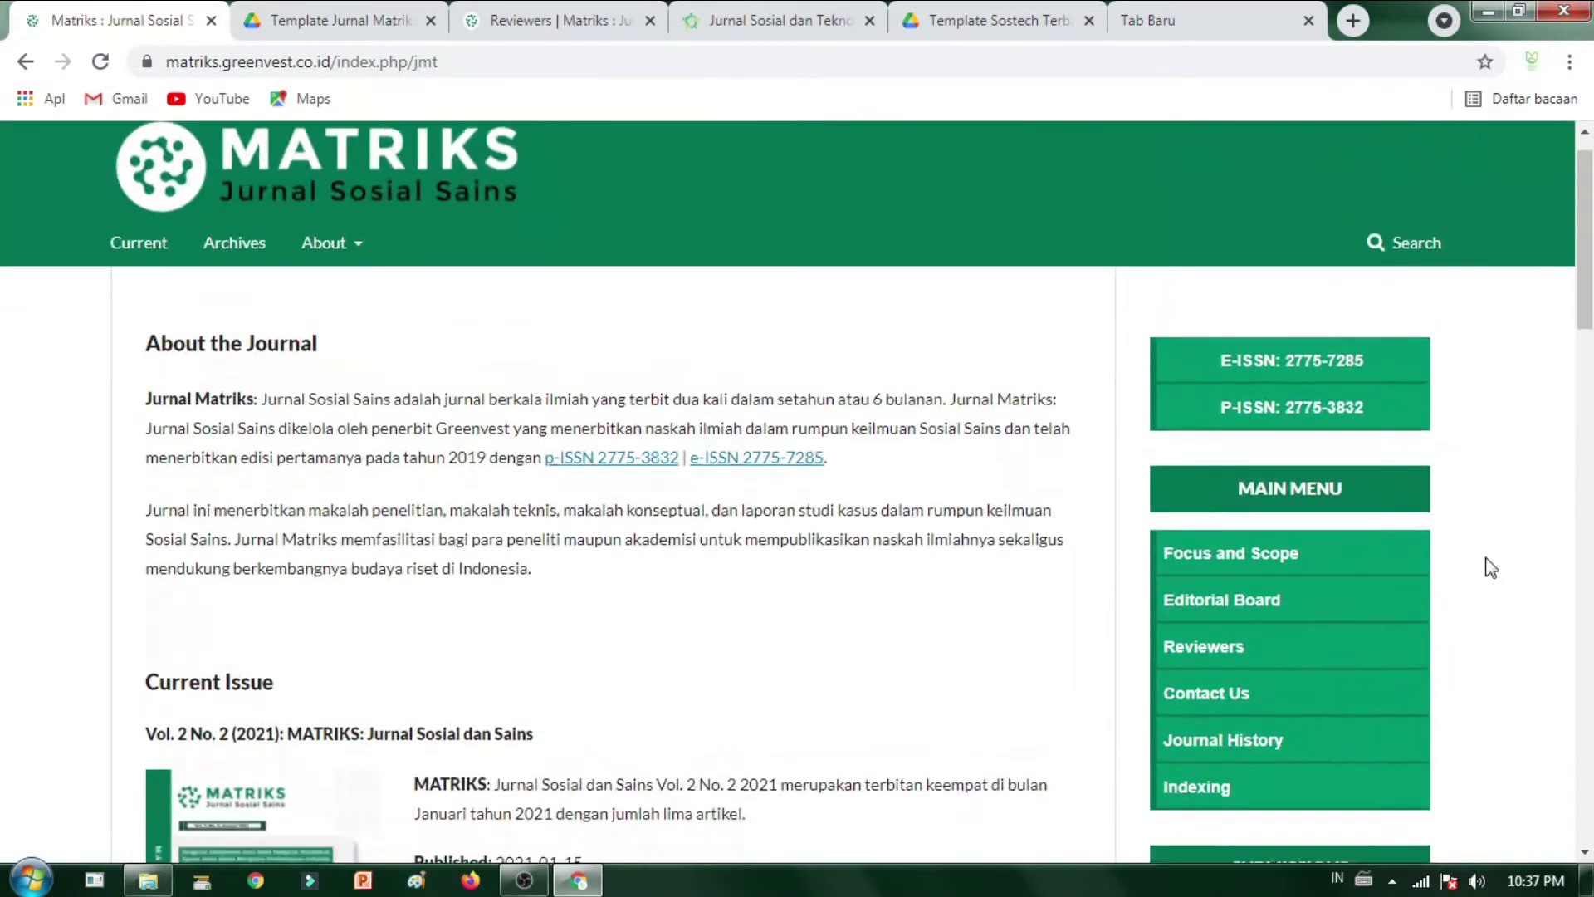
pyautogui.scroll(-1, 1157, 751)
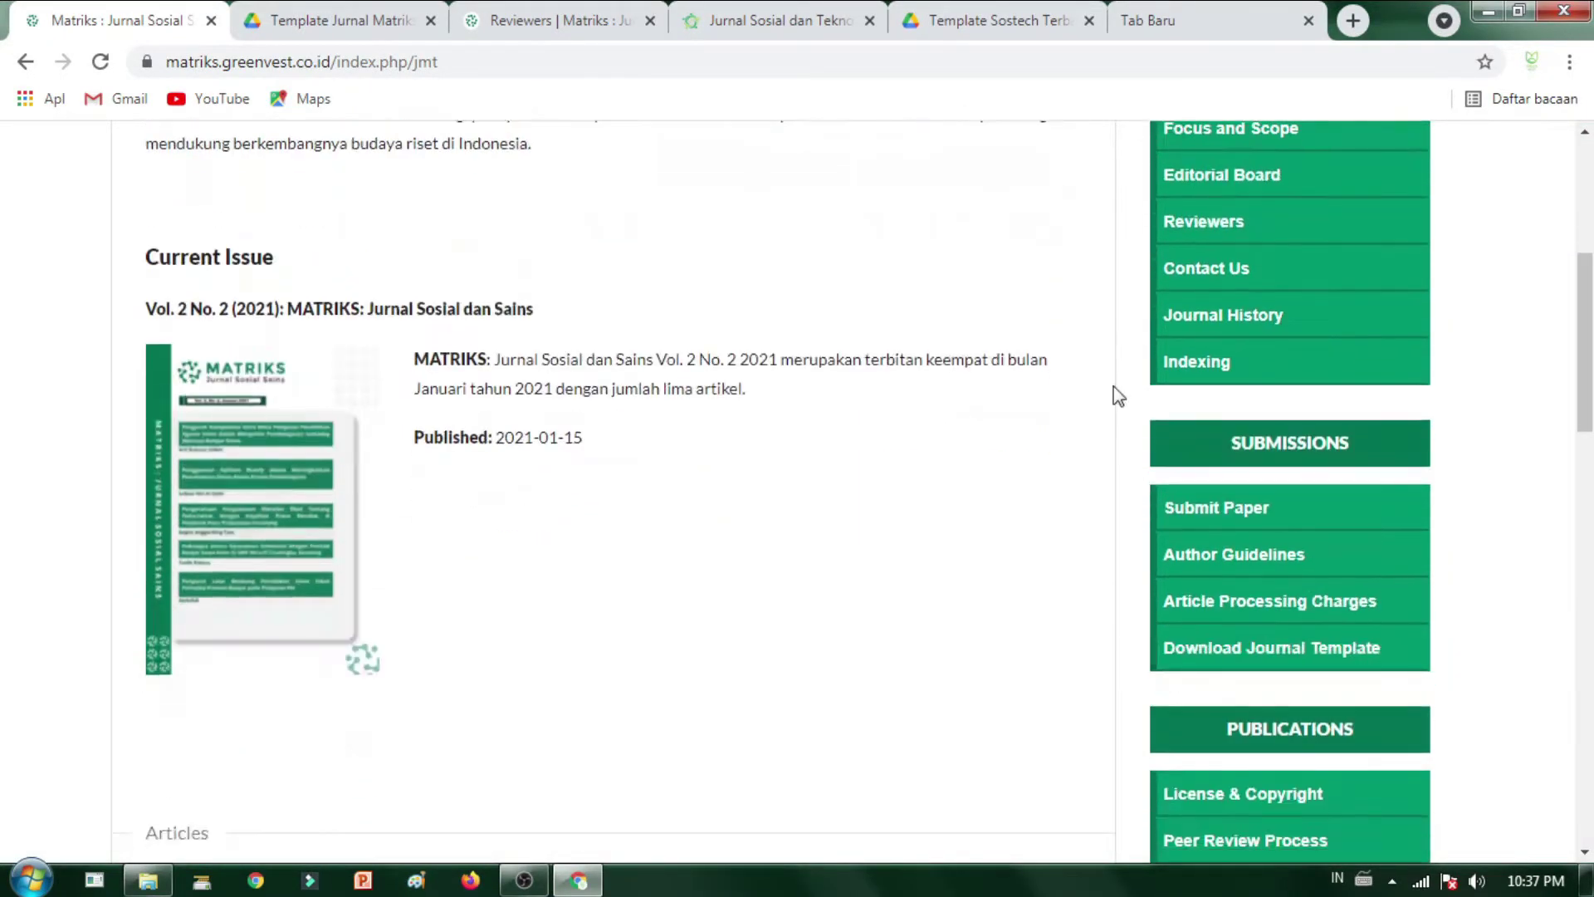
pyautogui.scroll(-4, 1262, 674)
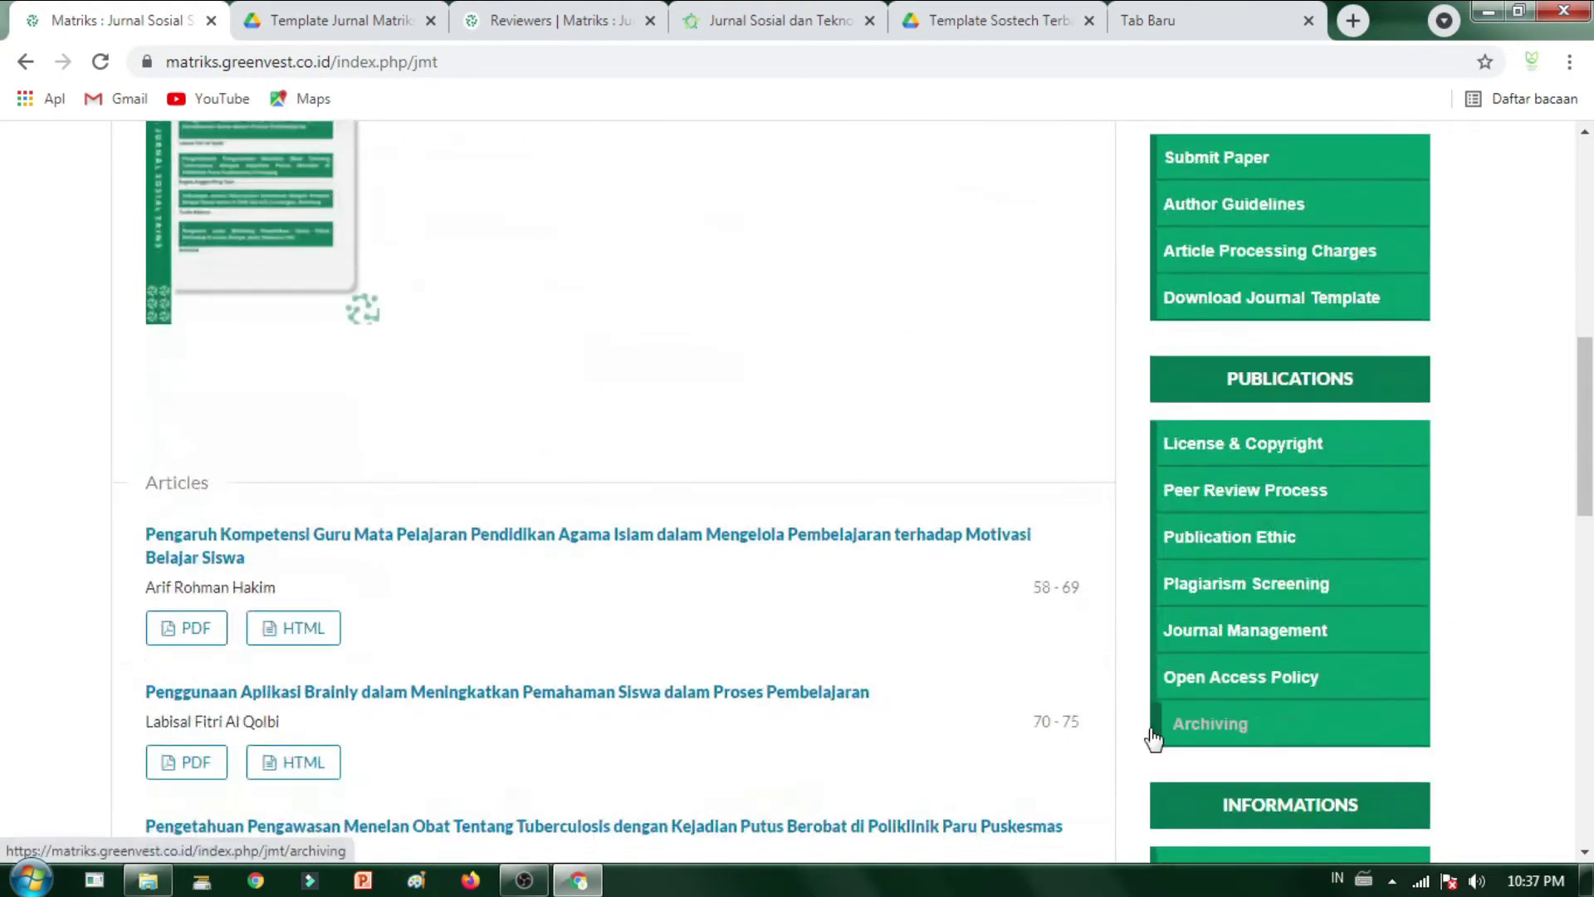
pyautogui.scroll(8, 829, 644)
pyautogui.click(332, 20)
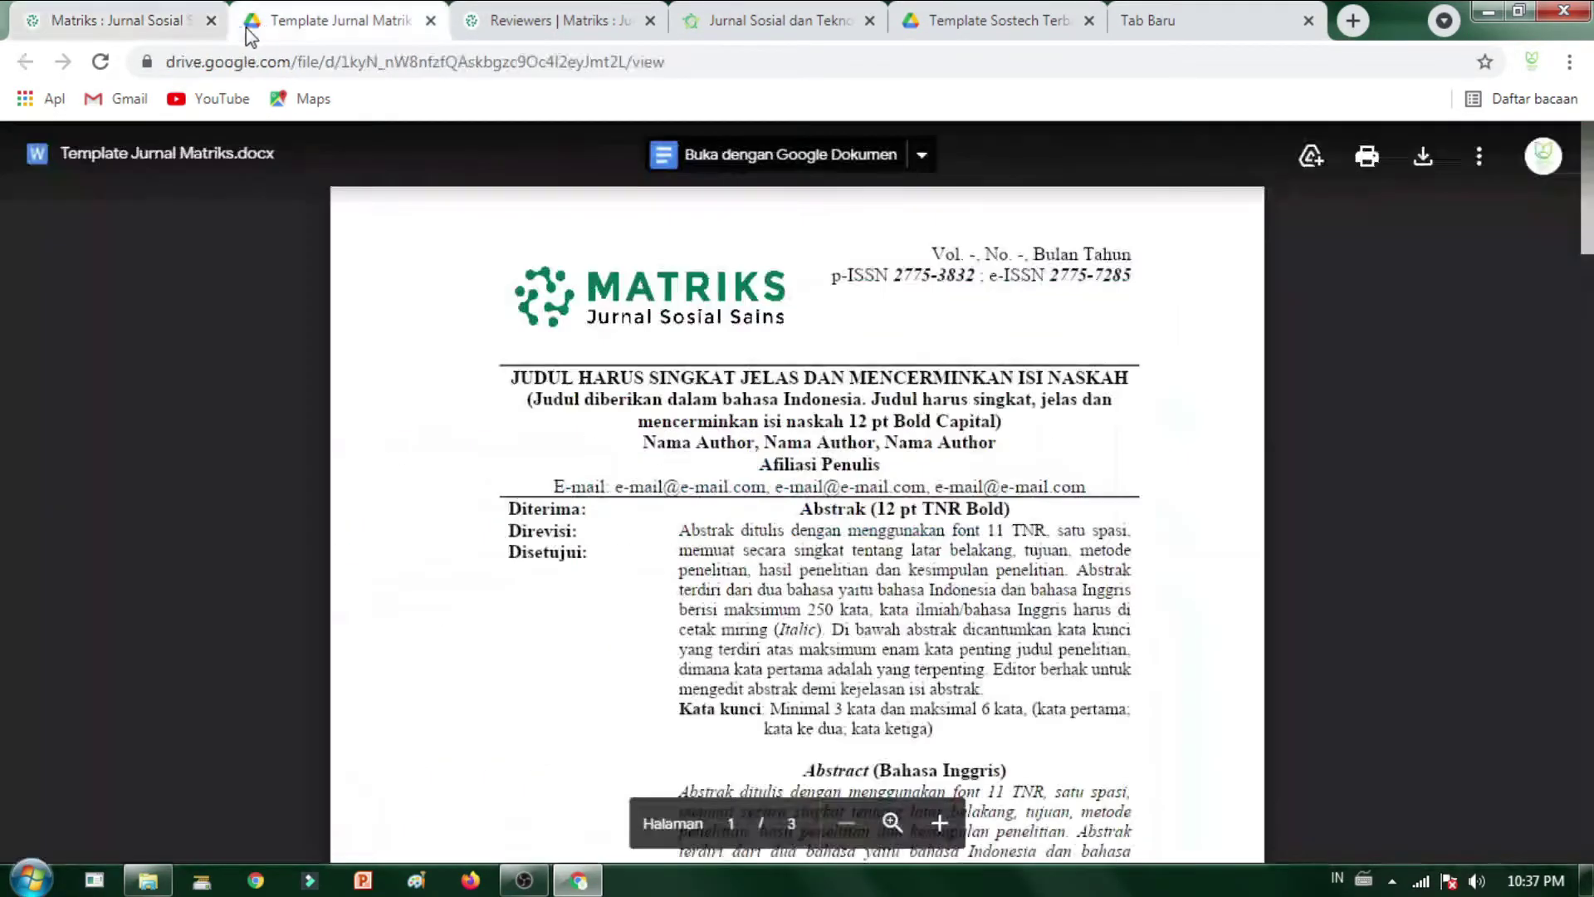
pyautogui.click(159, 23)
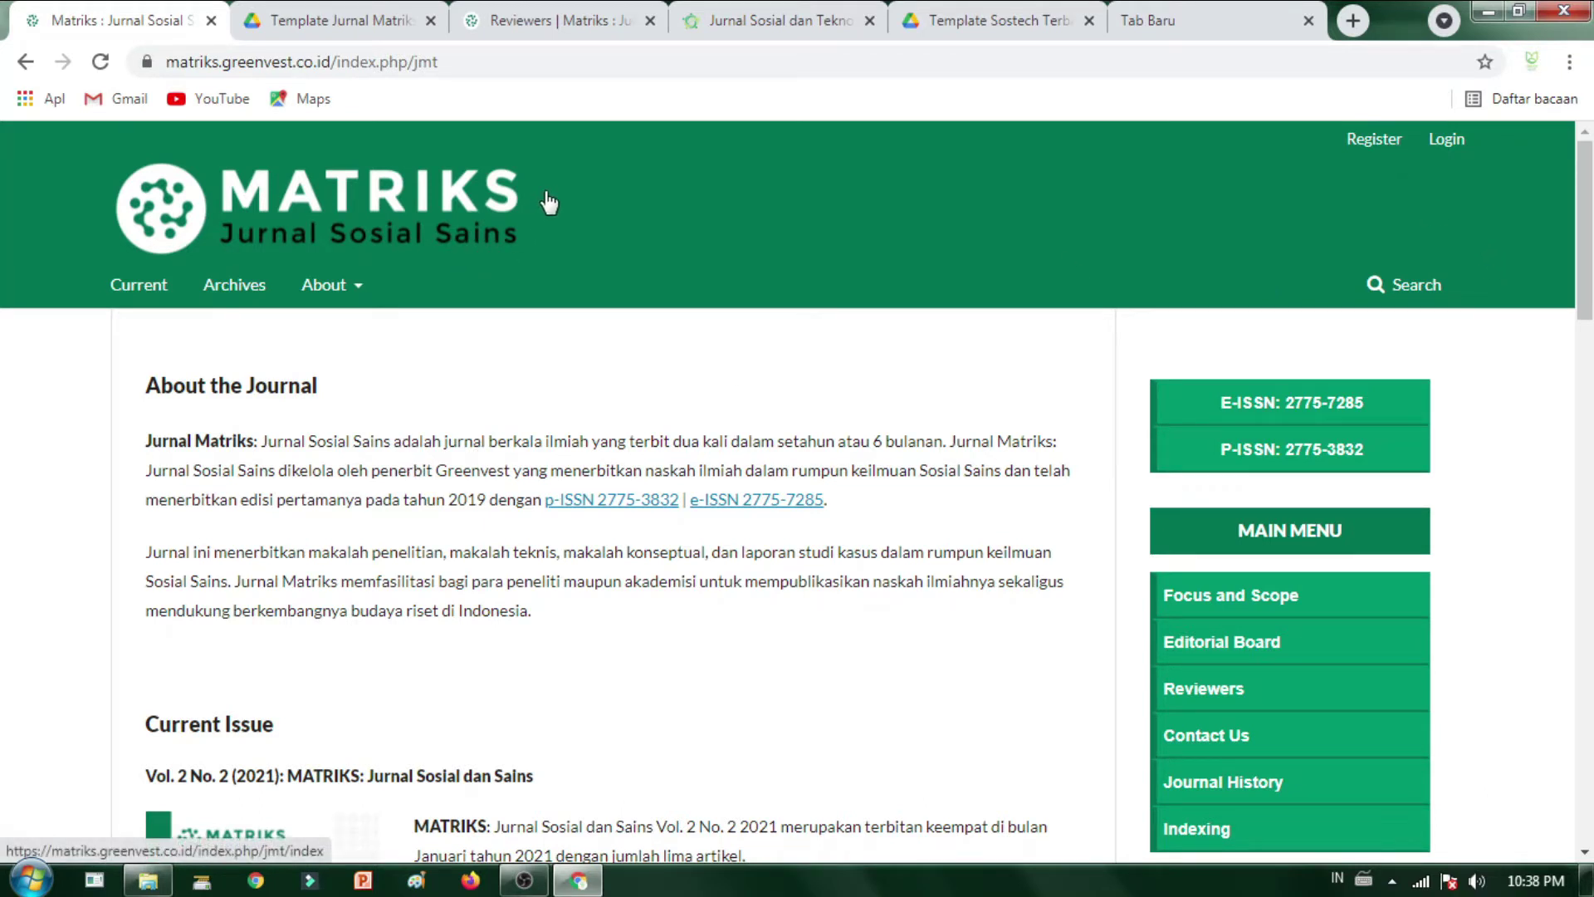
# - Open the registration form and enter the author's given name, correcting its spelling
pyautogui.click(1372, 136)
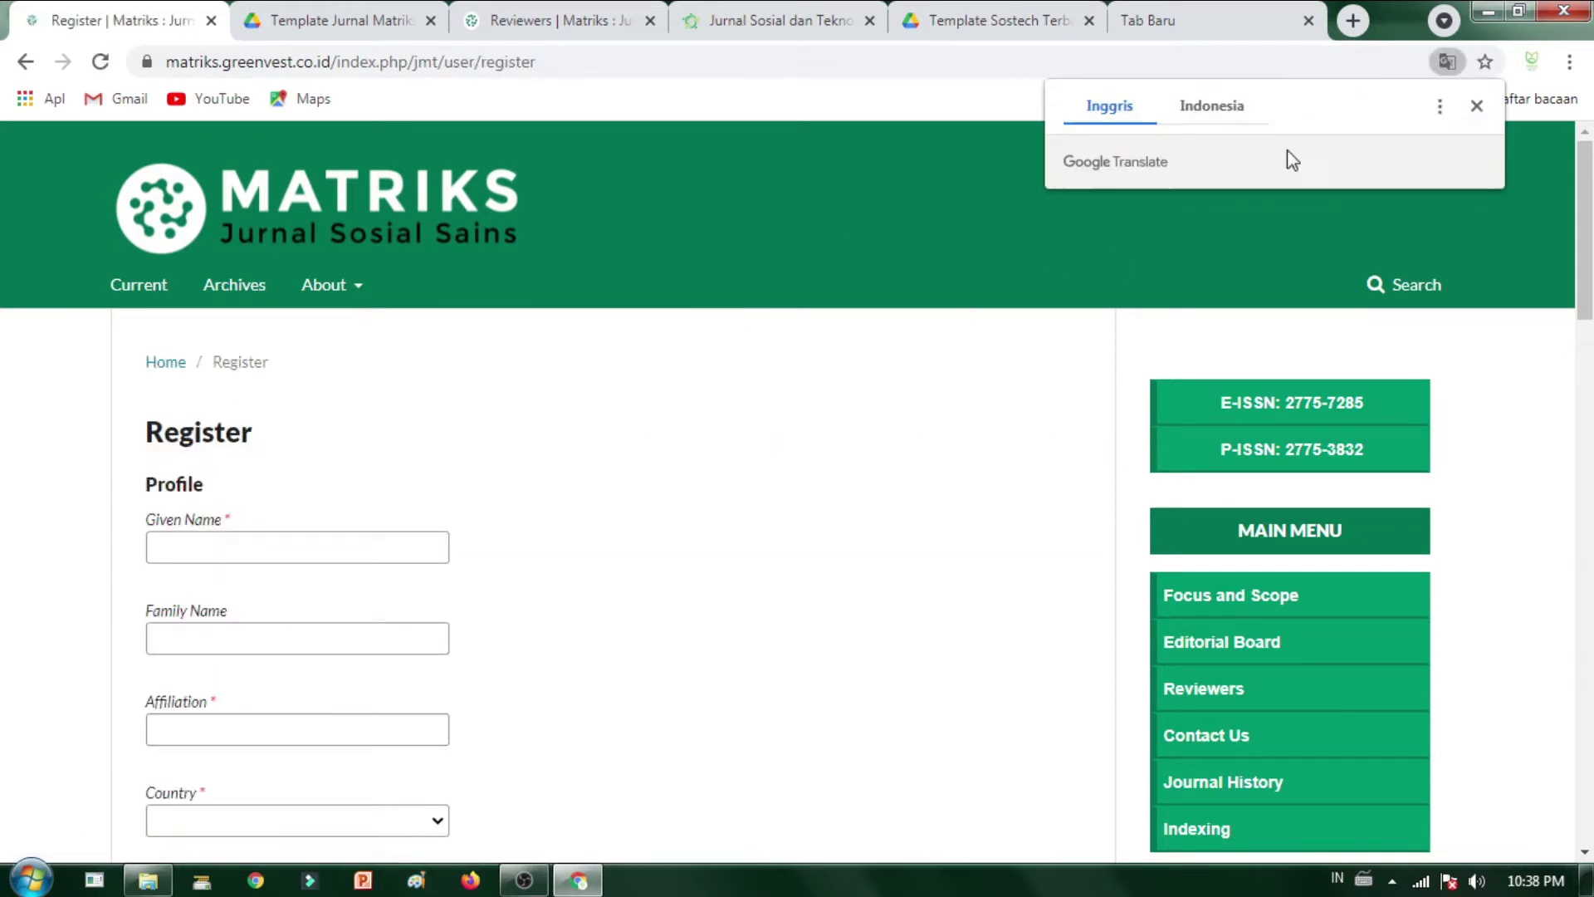
pyautogui.click(280, 551)
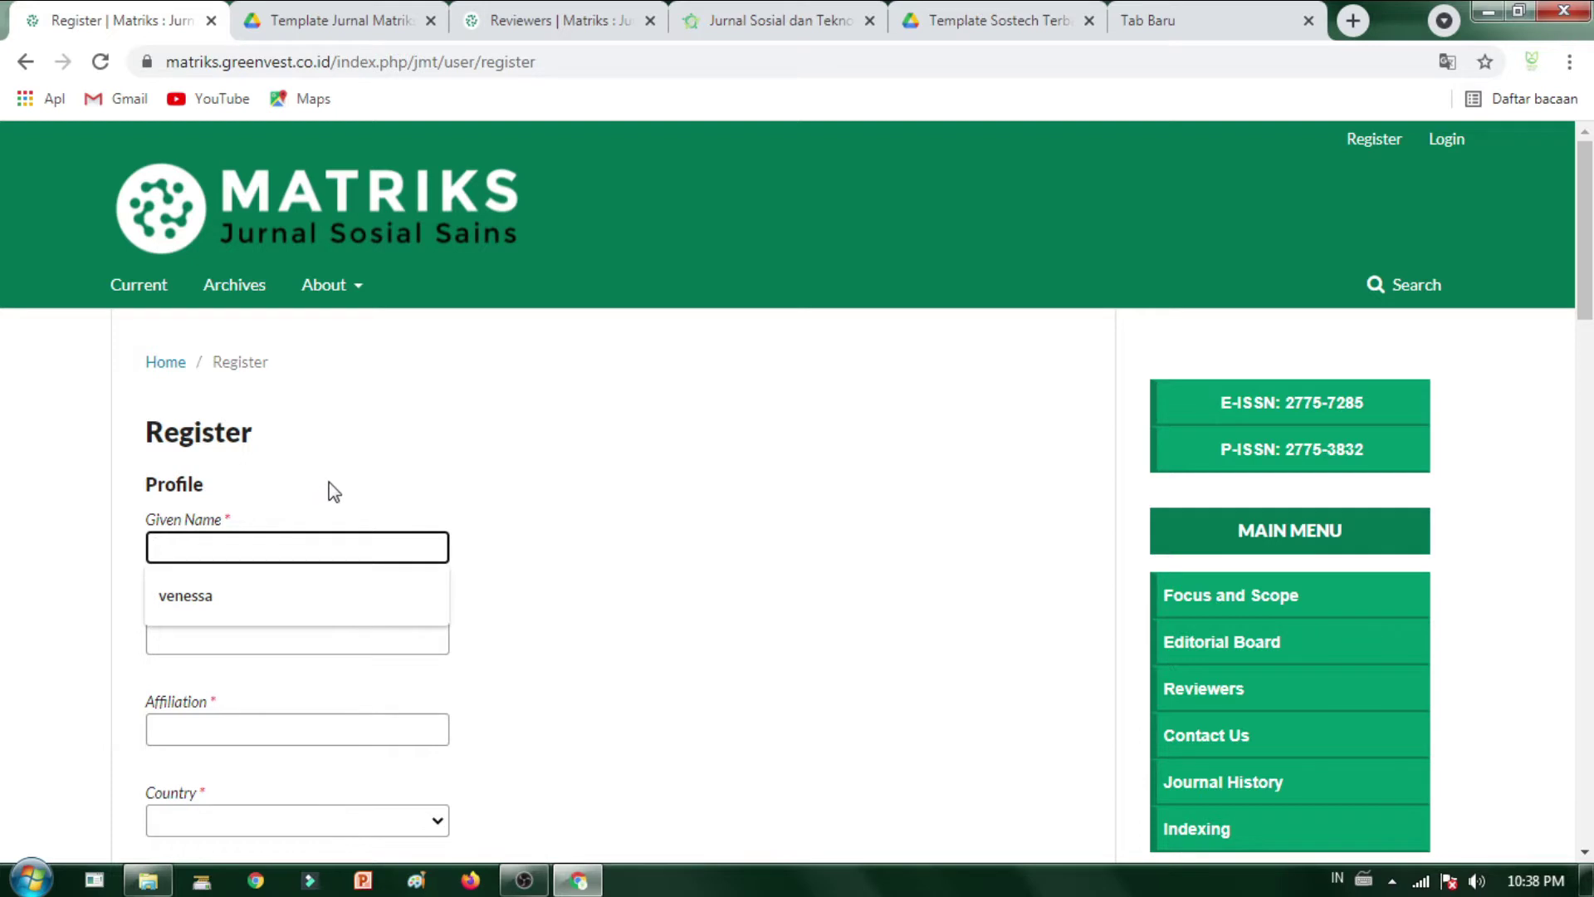
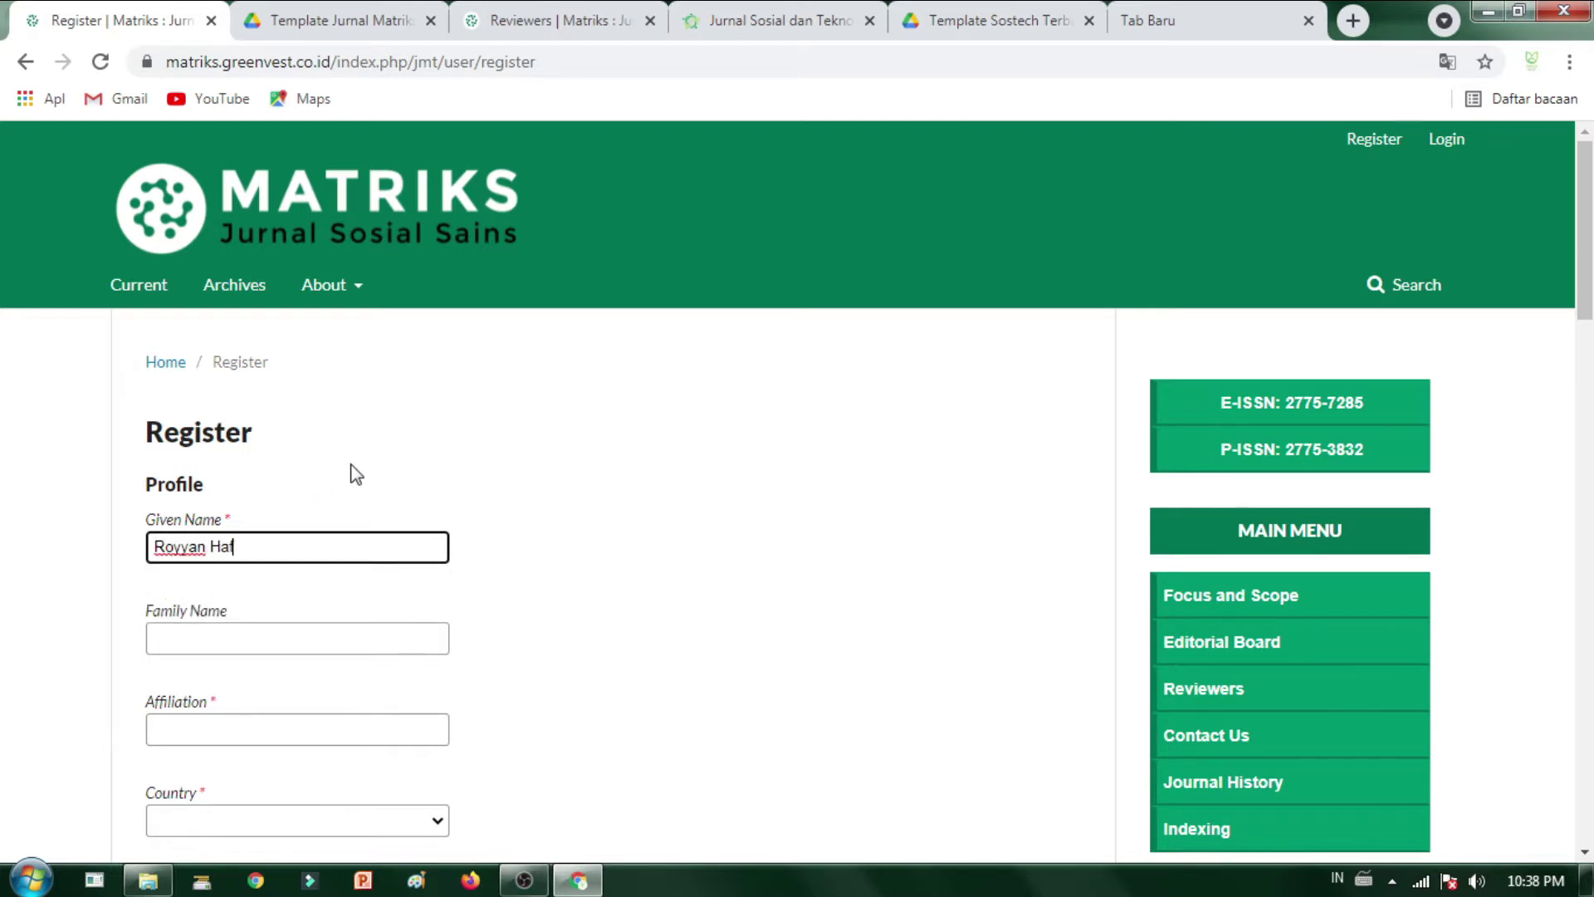
pyautogui.scroll(-2, 274, 647)
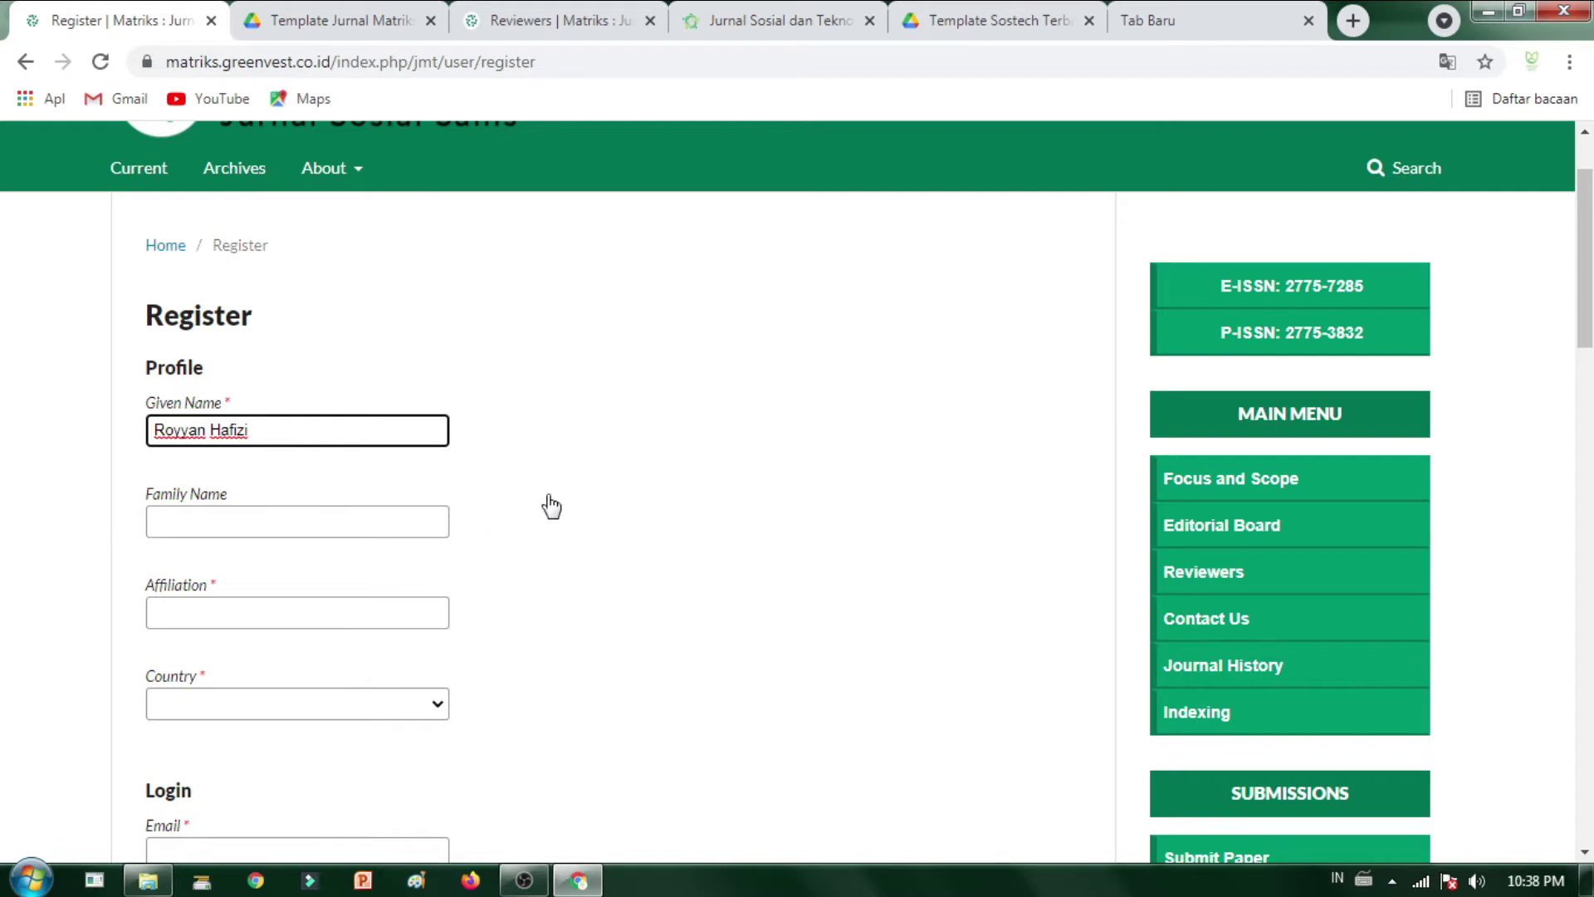
pyautogui.press('BackSpace')
pyautogui.press('BackSpace')
pyautogui.write('h')
pyautogui.click(161, 429)
pyautogui.press('BackSpace')
pyautogui.write('r')
# - Enter the author's family name, fixing the typos along the way
pyautogui.click(283, 519)
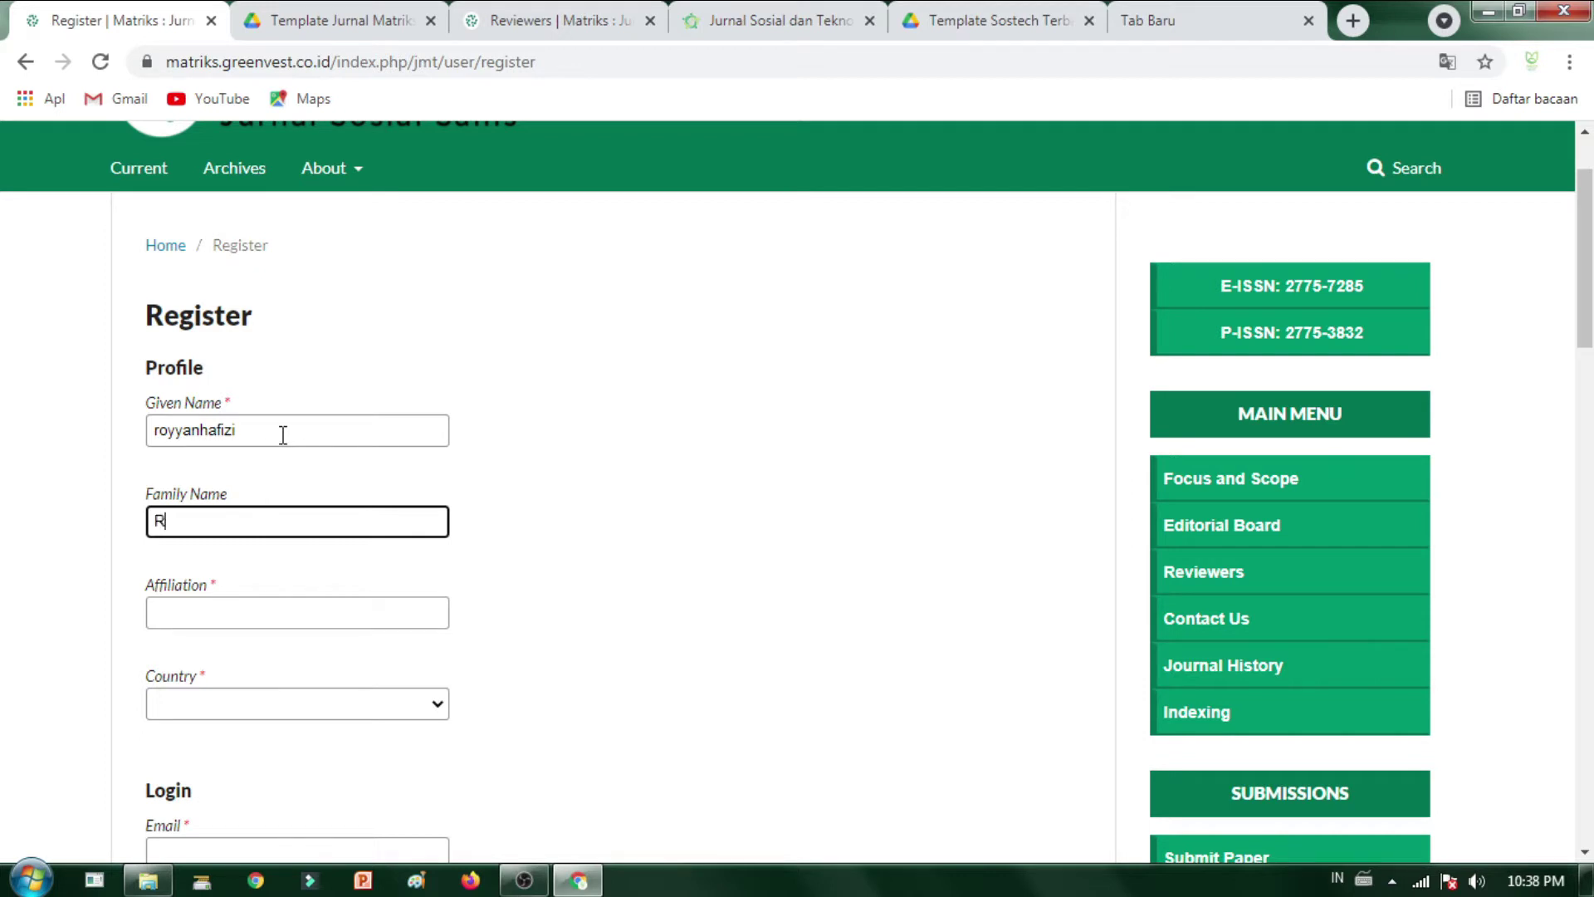
# - Set the affiliation to STAI Ibnu Khaldun and the country to Indonesia
pyautogui.click(277, 611)
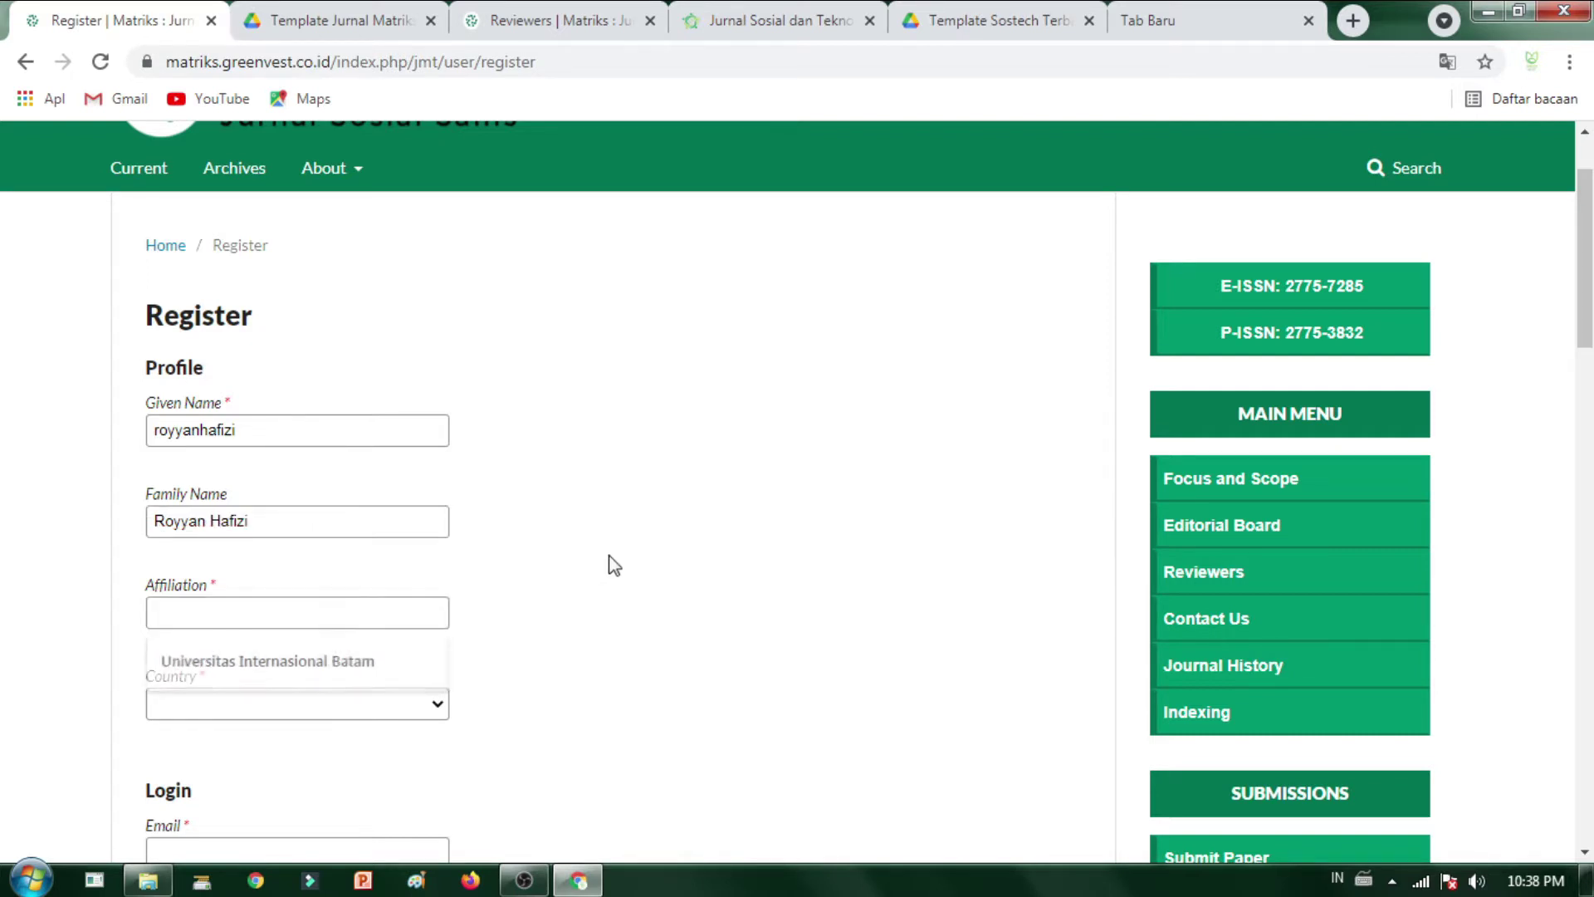
pyautogui.click(269, 603)
pyautogui.scroll(-3, 290, 437)
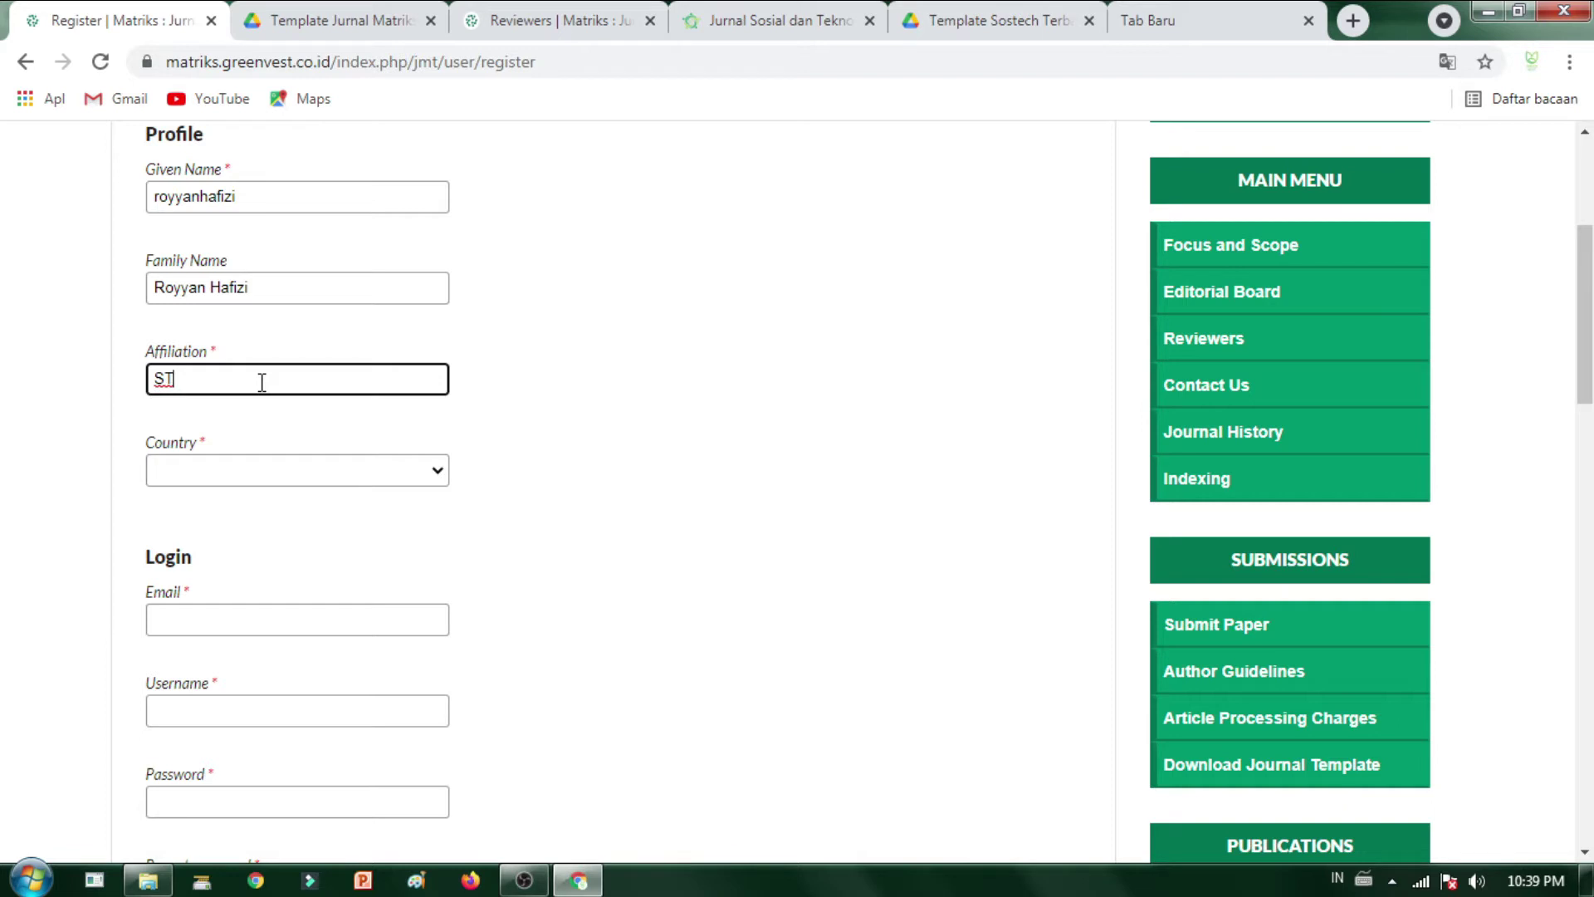
pyautogui.write('AI Ibnu Khaldun')
pyautogui.scroll(-3, 249, 445)
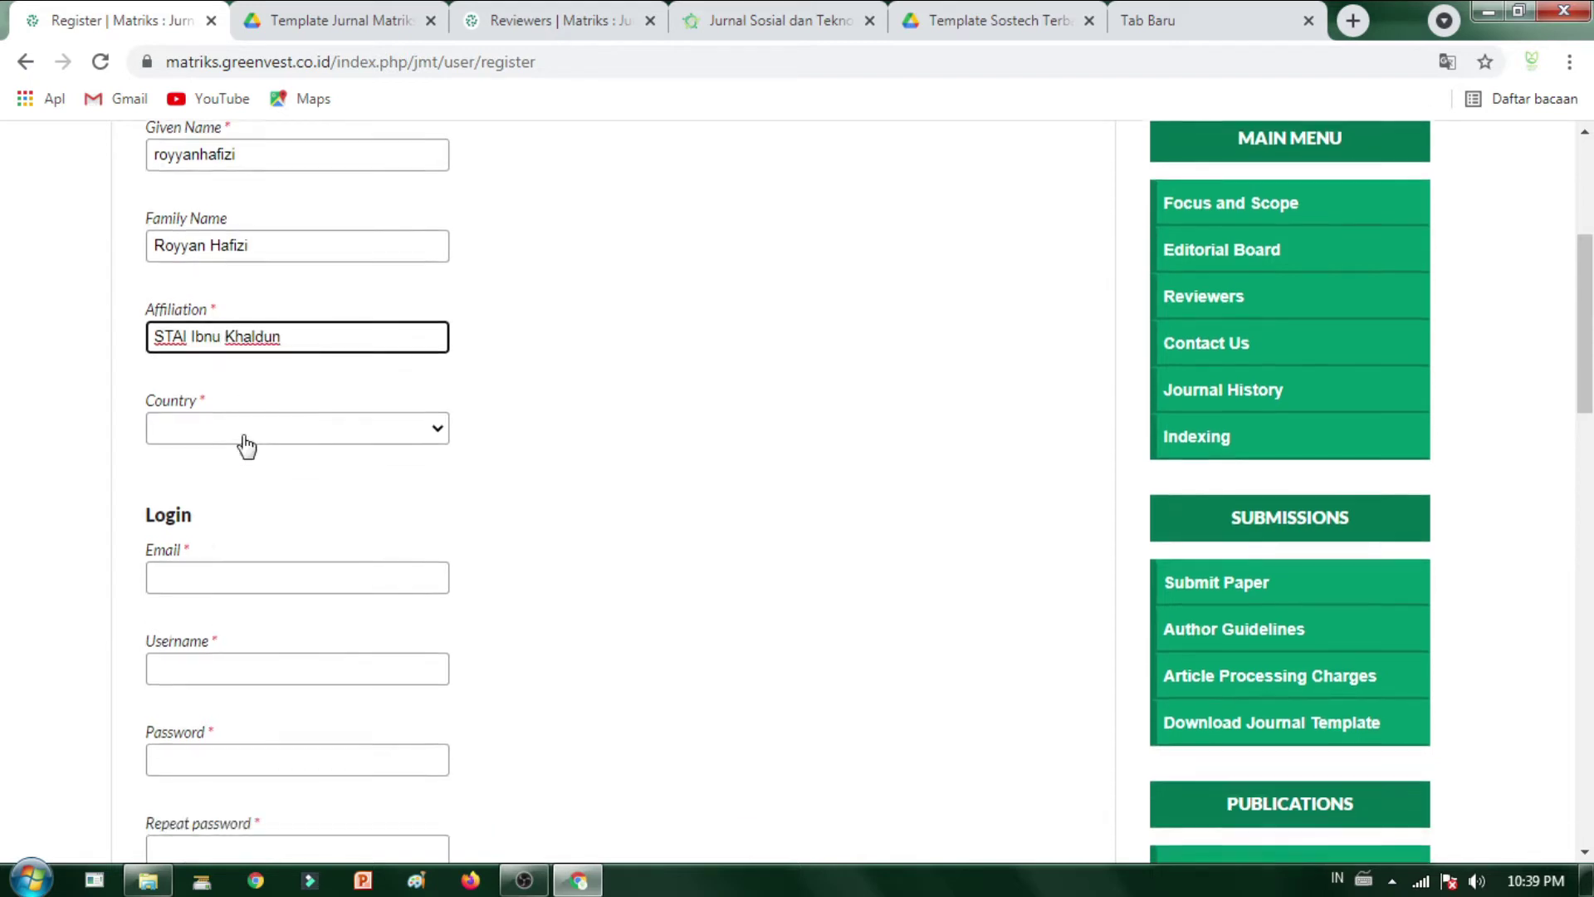
pyautogui.click(295, 231)
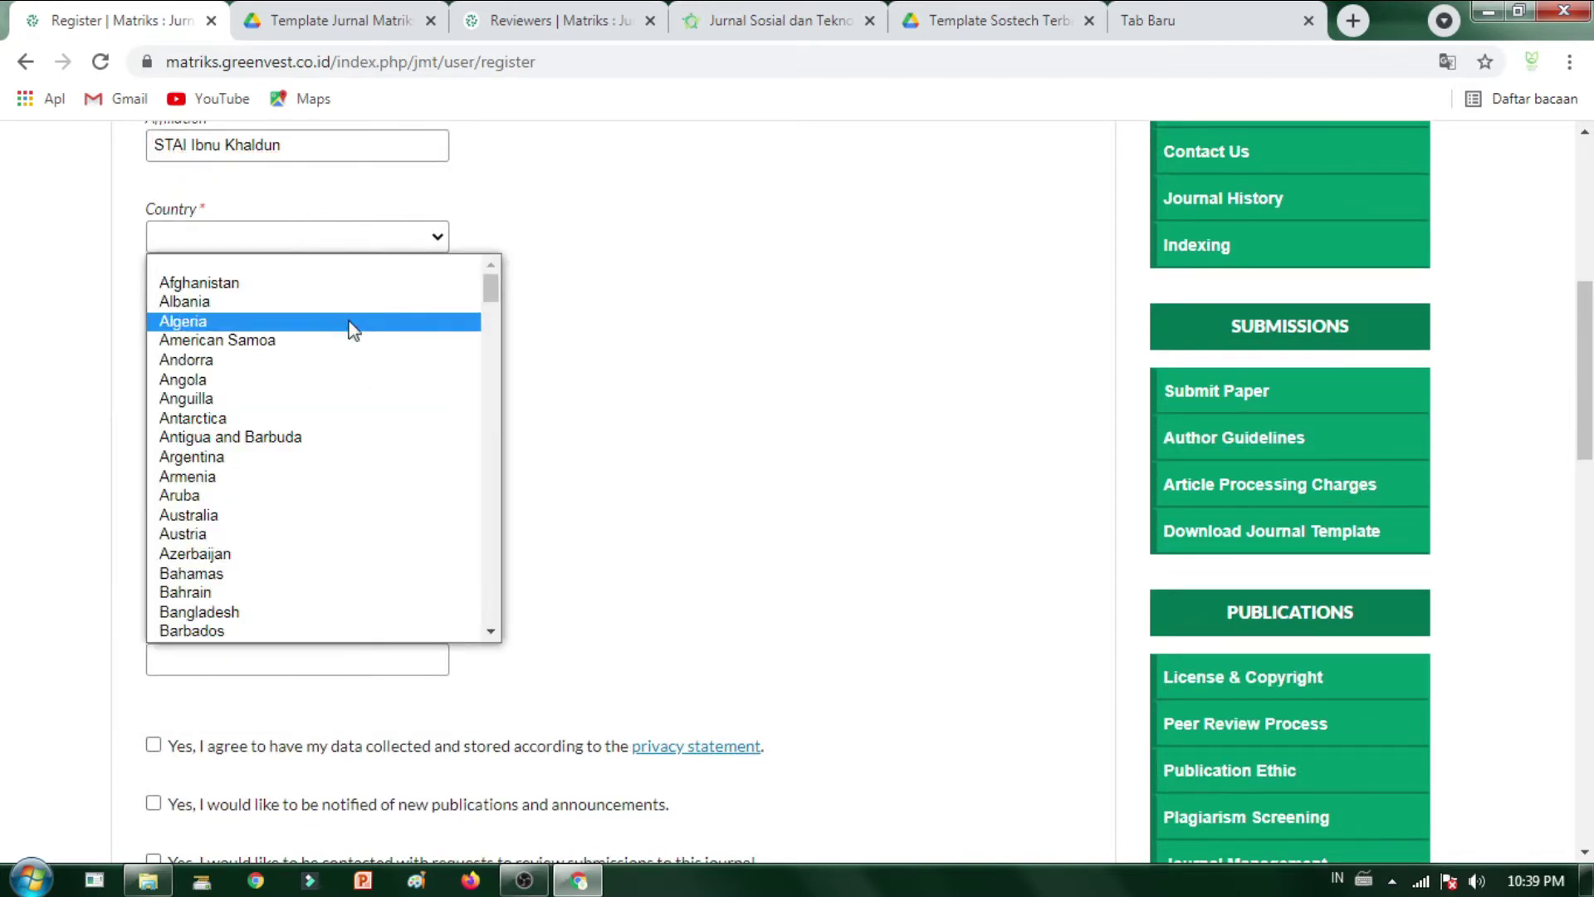
pyautogui.press('i')
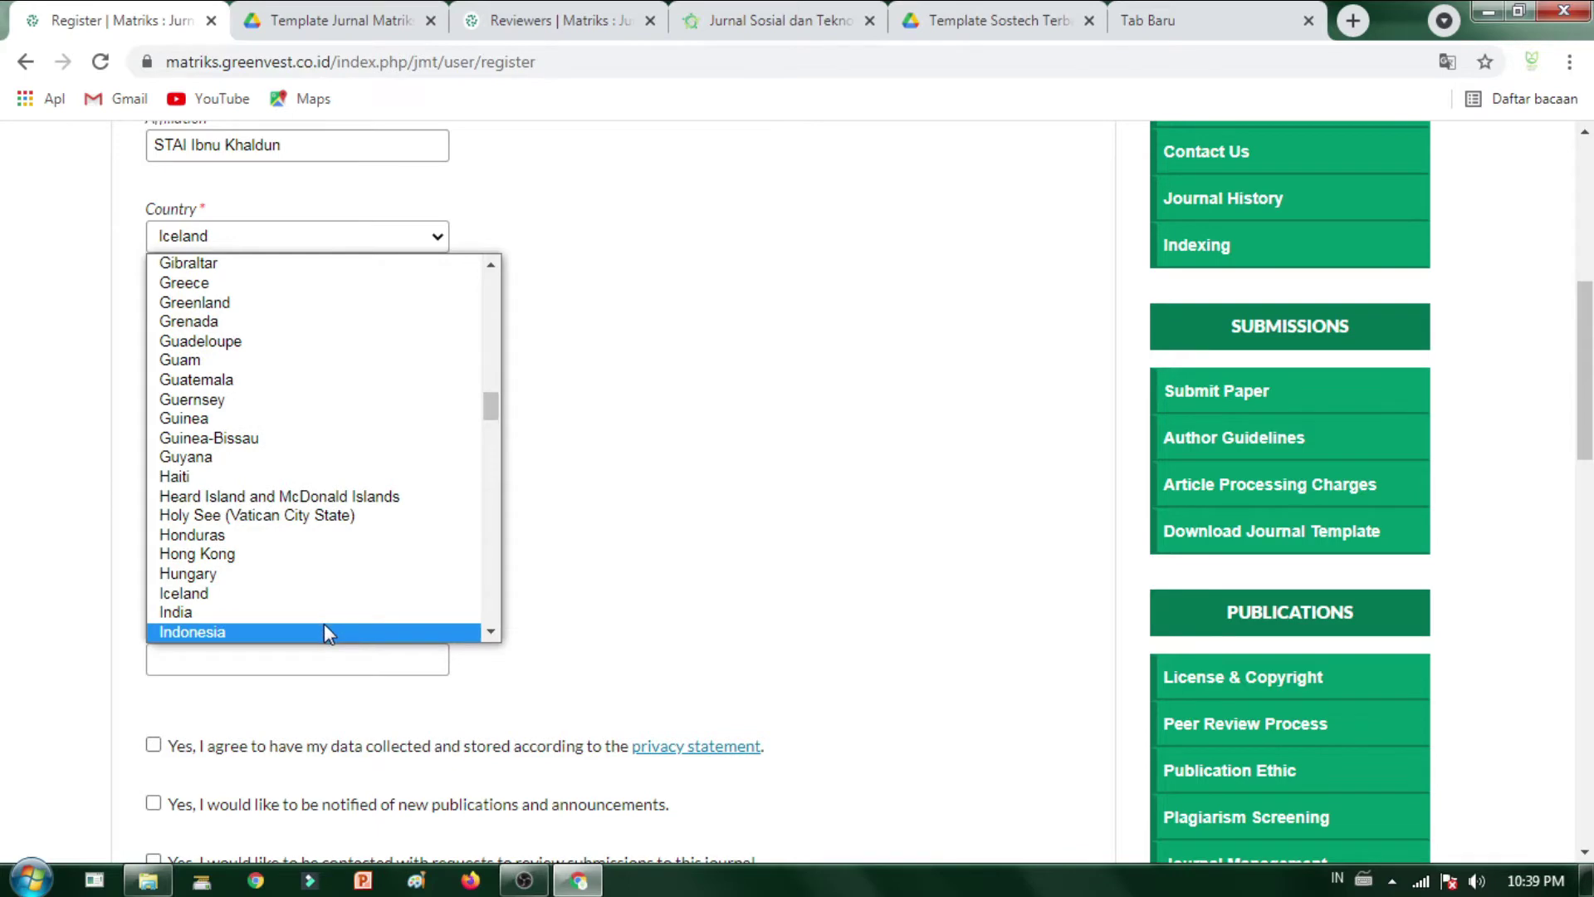
pyautogui.click(324, 629)
pyautogui.scroll(-2, 221, 387)
# - Fill in the author's login email address
pyautogui.scroll(2, 249, 310)
pyautogui.click(243, 378)
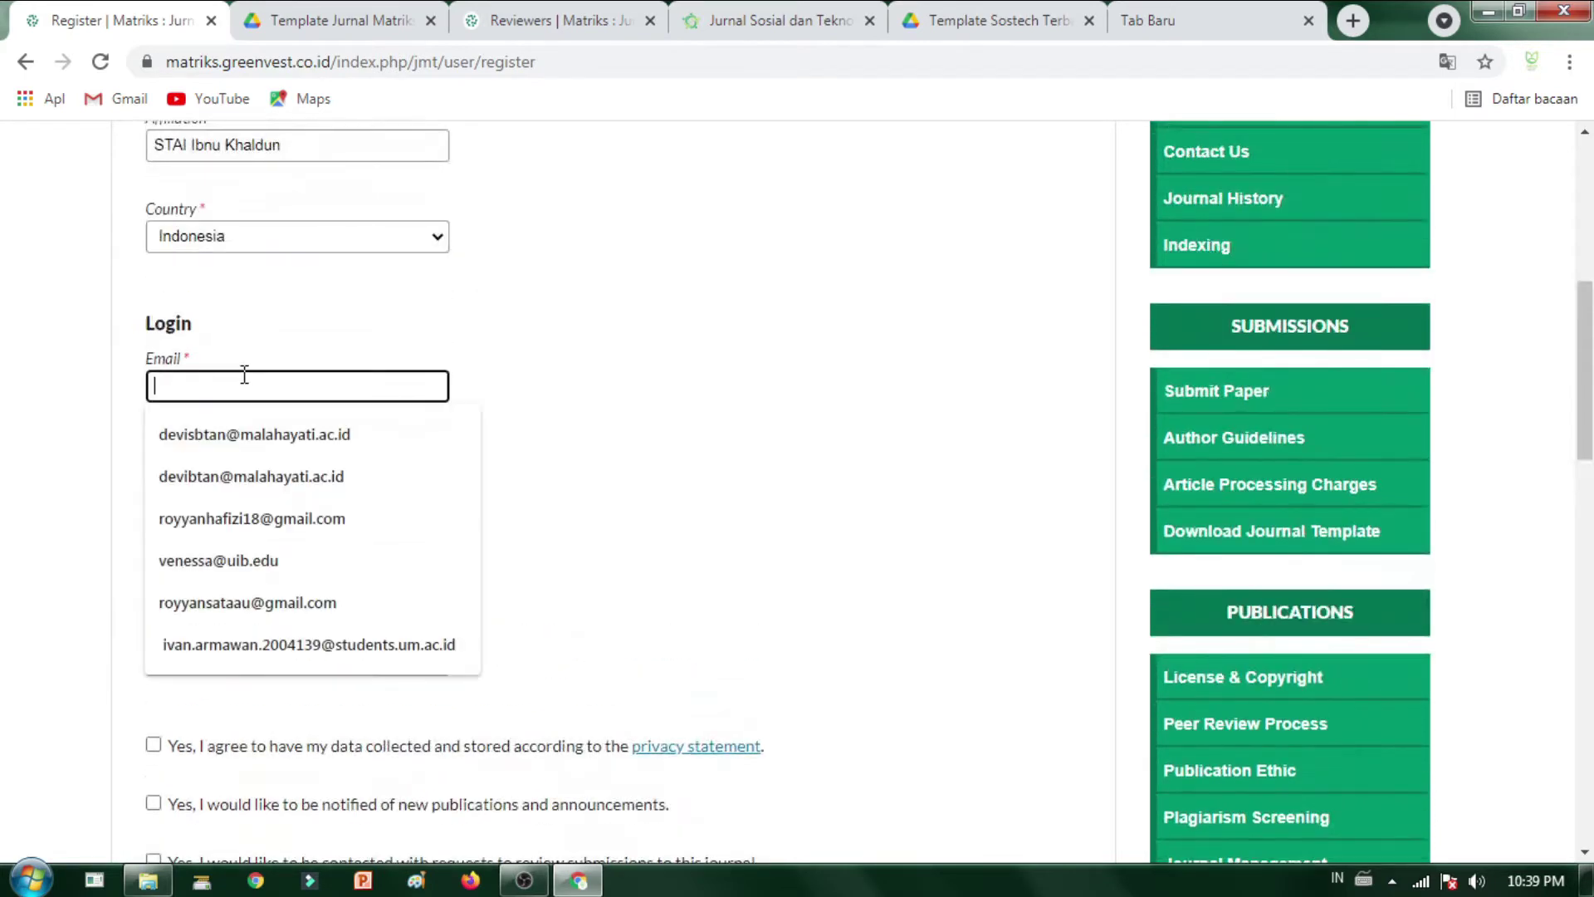
pyautogui.scroll(5, 527, 353)
pyautogui.scroll(-5, 271, 451)
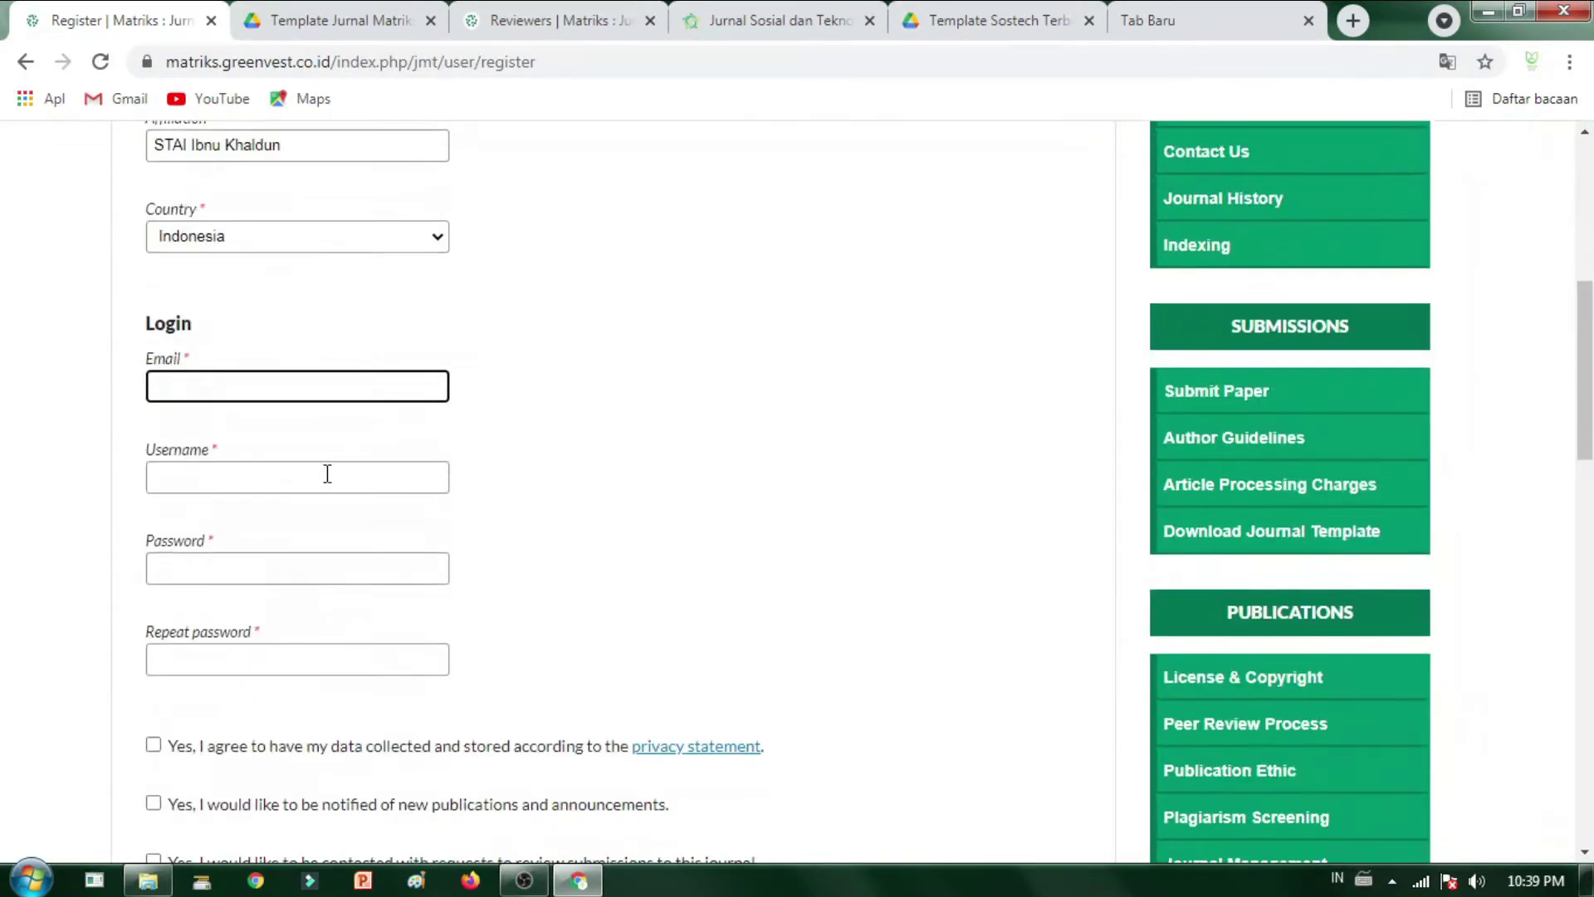
pyautogui.scroll(3, 253, 371)
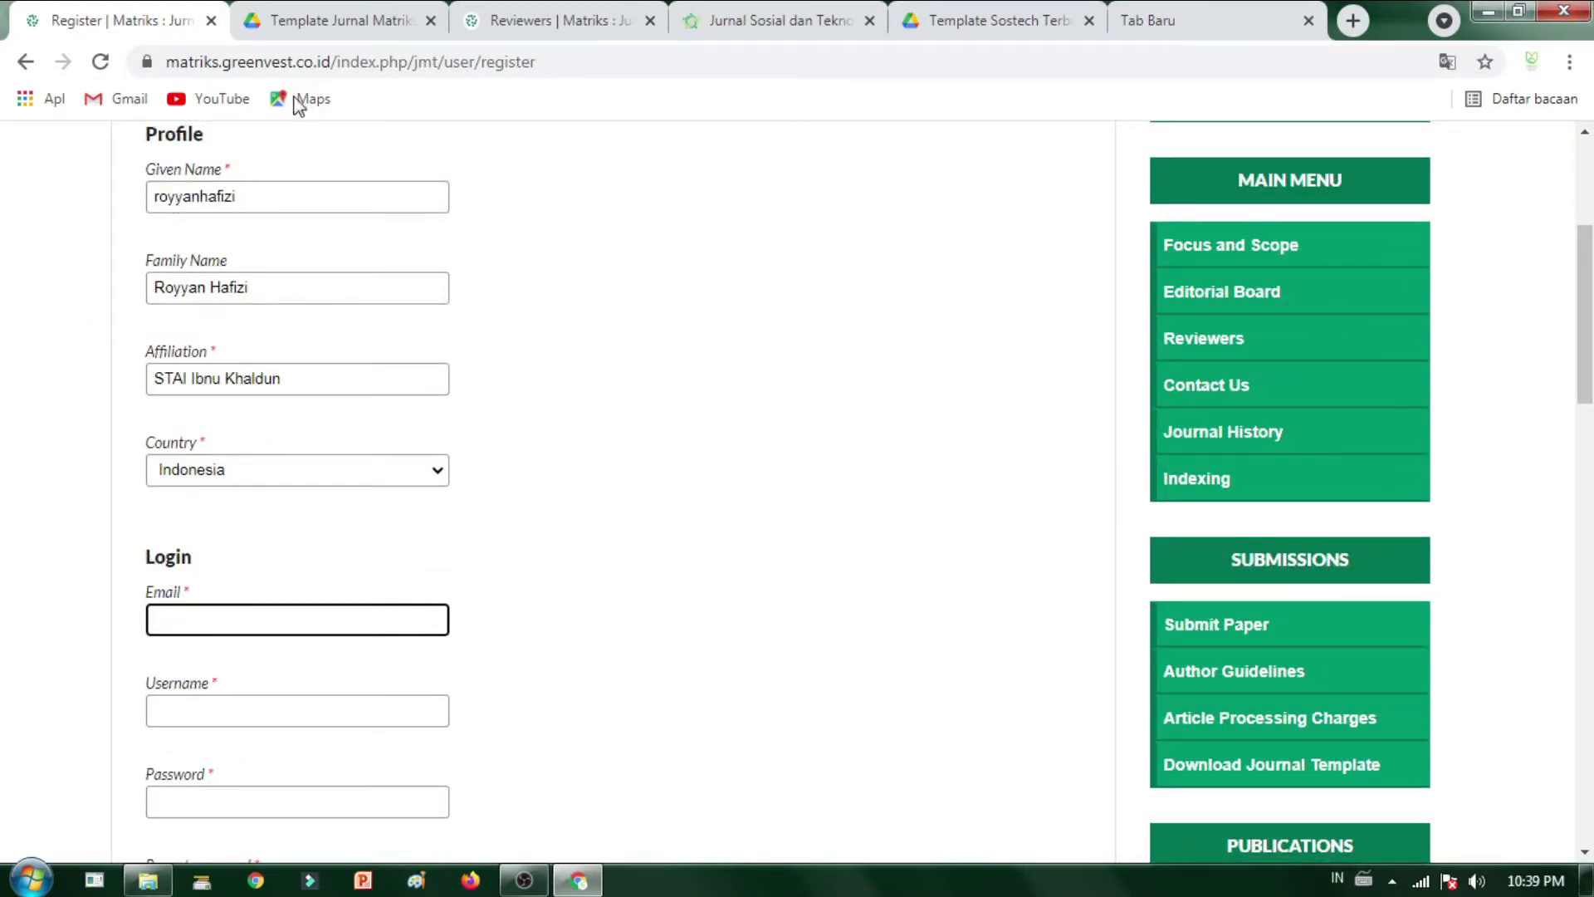
pyautogui.click(313, 621)
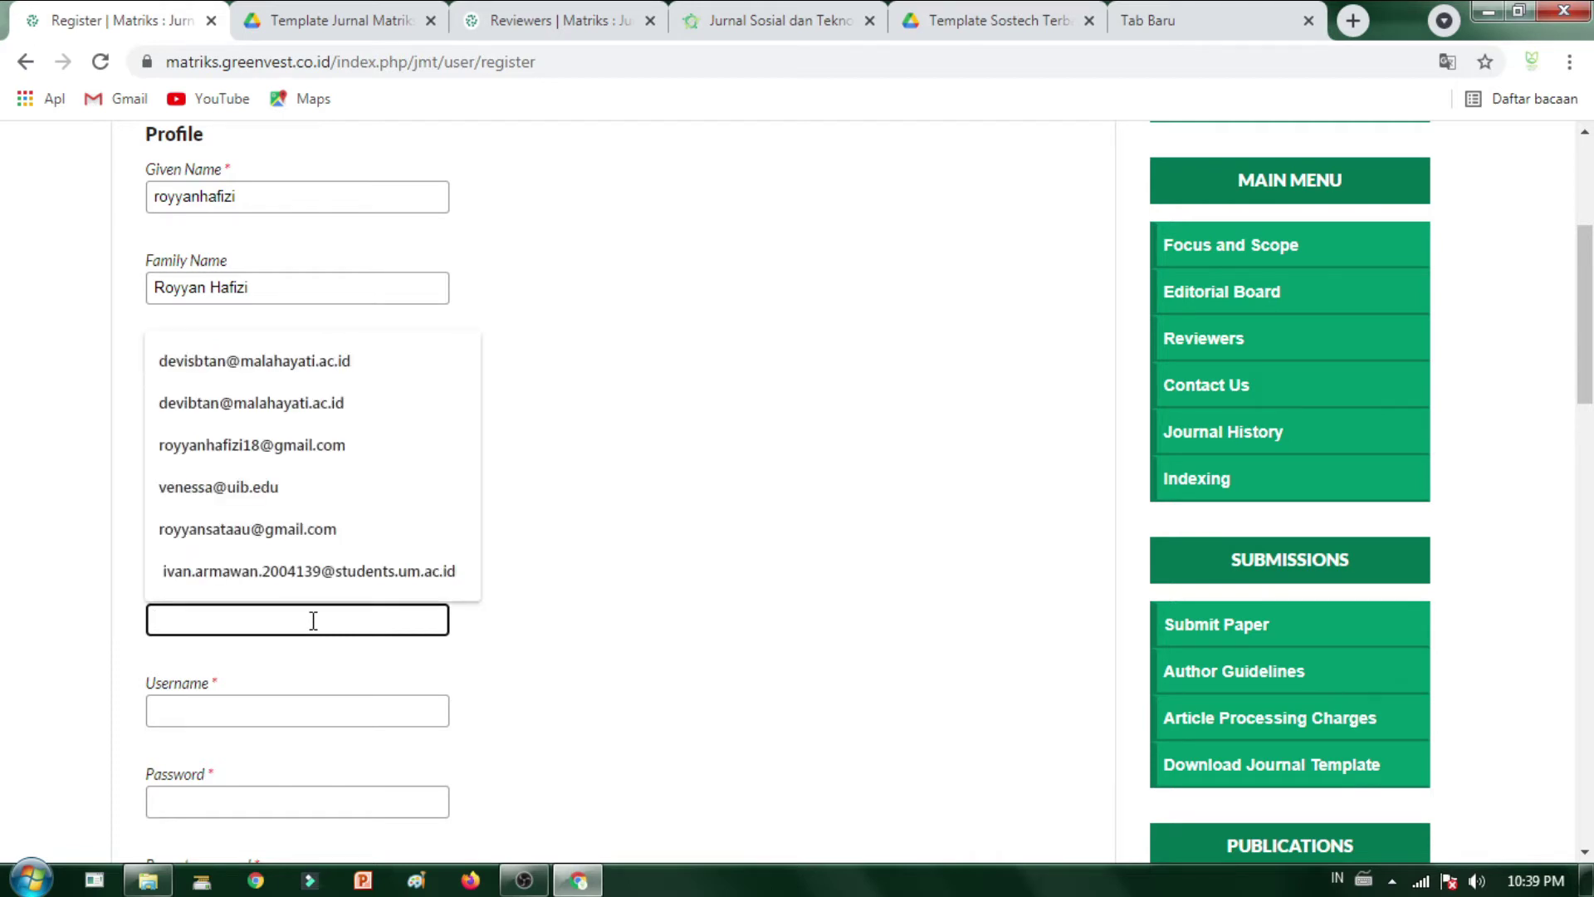
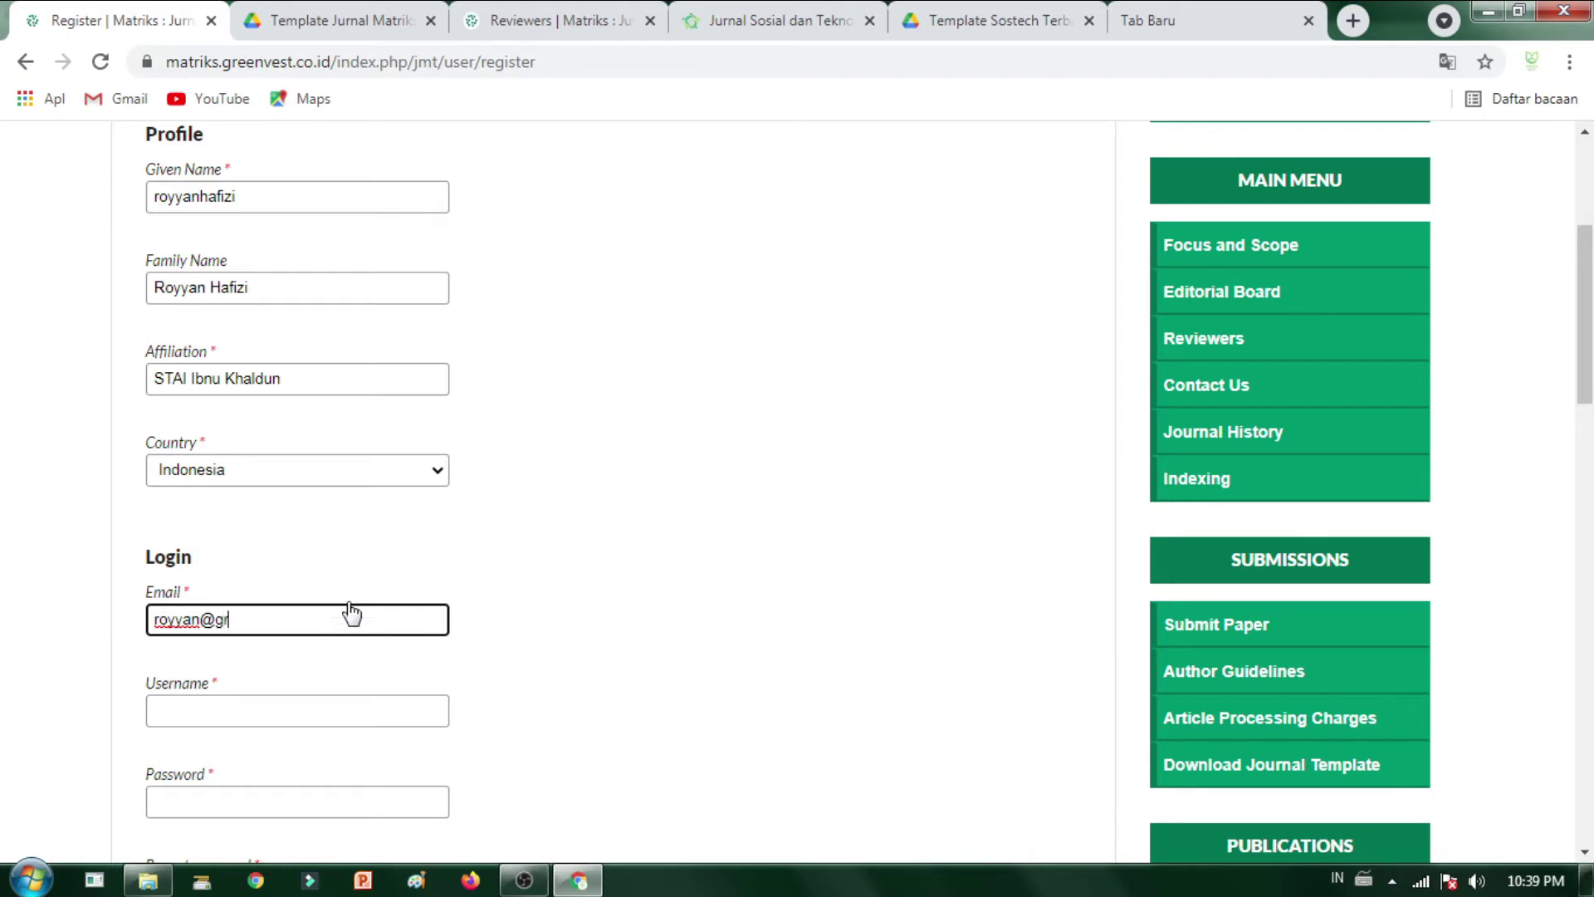
# - Fill the username by copying and pasting the given name
pyautogui.click(295, 705)
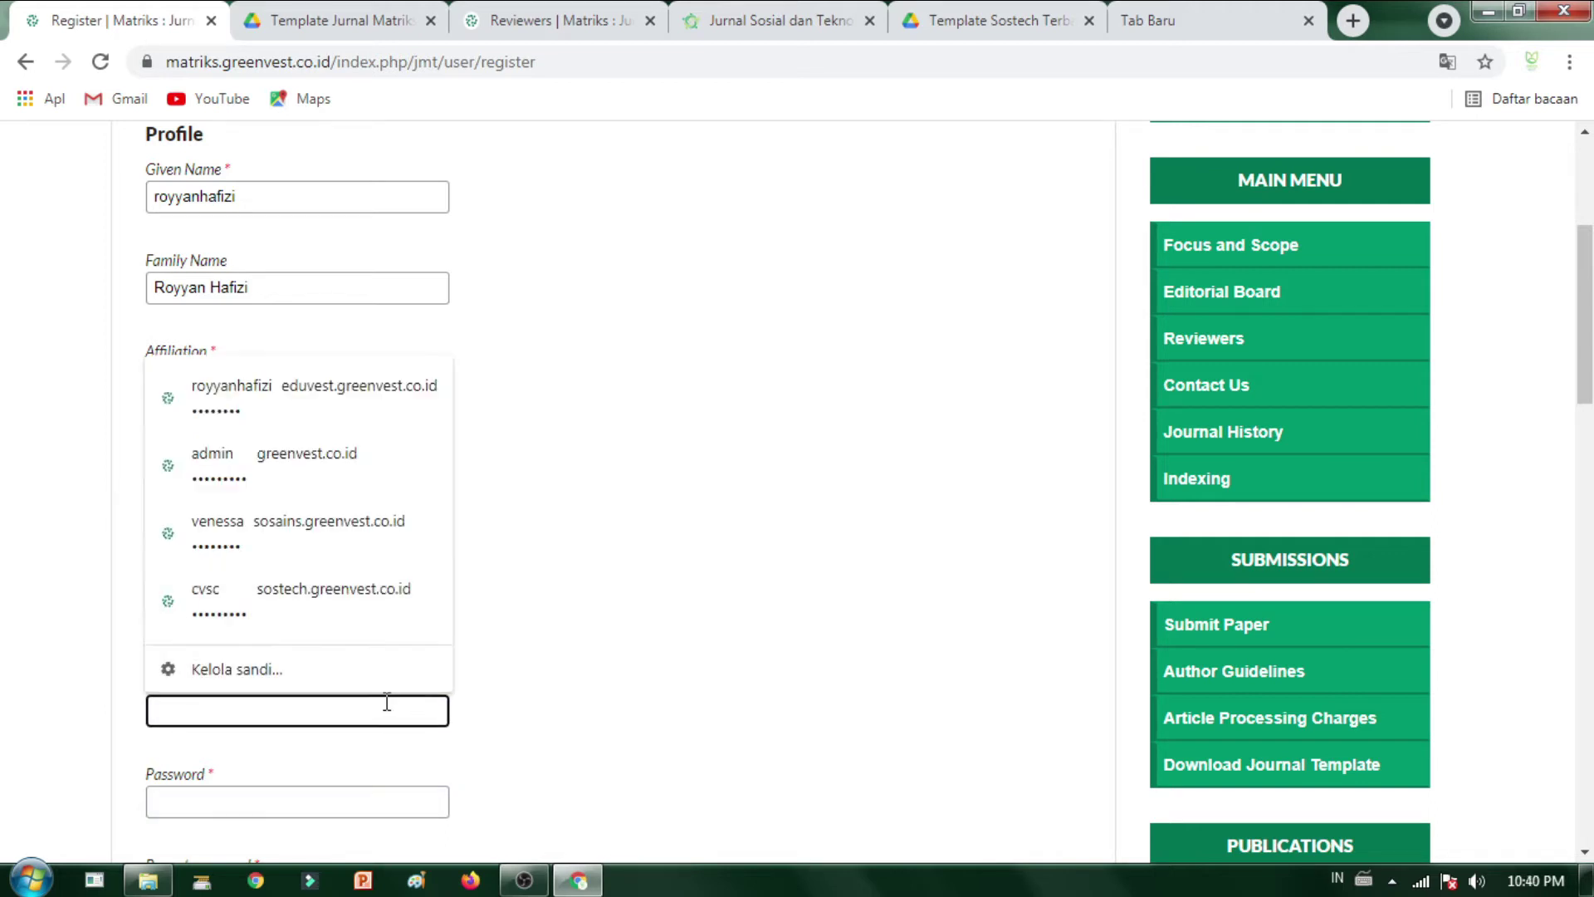
pyautogui.scroll(1, 469, 672)
pyautogui.scroll(-3, 463, 690)
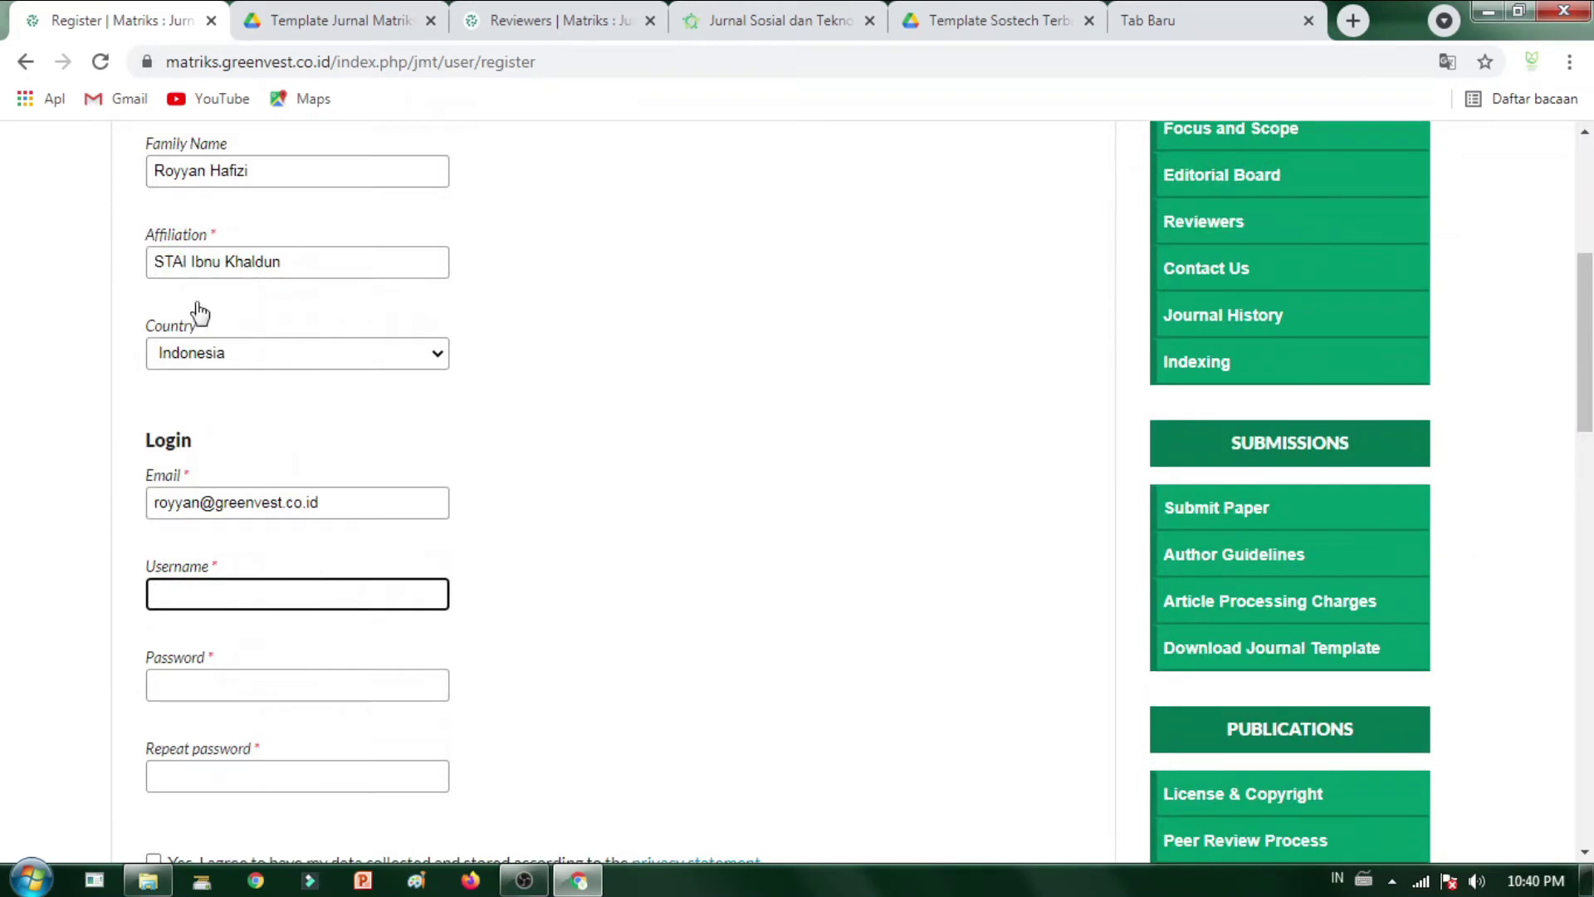
pyautogui.scroll(4, 356, 413)
pyautogui.click(318, 422)
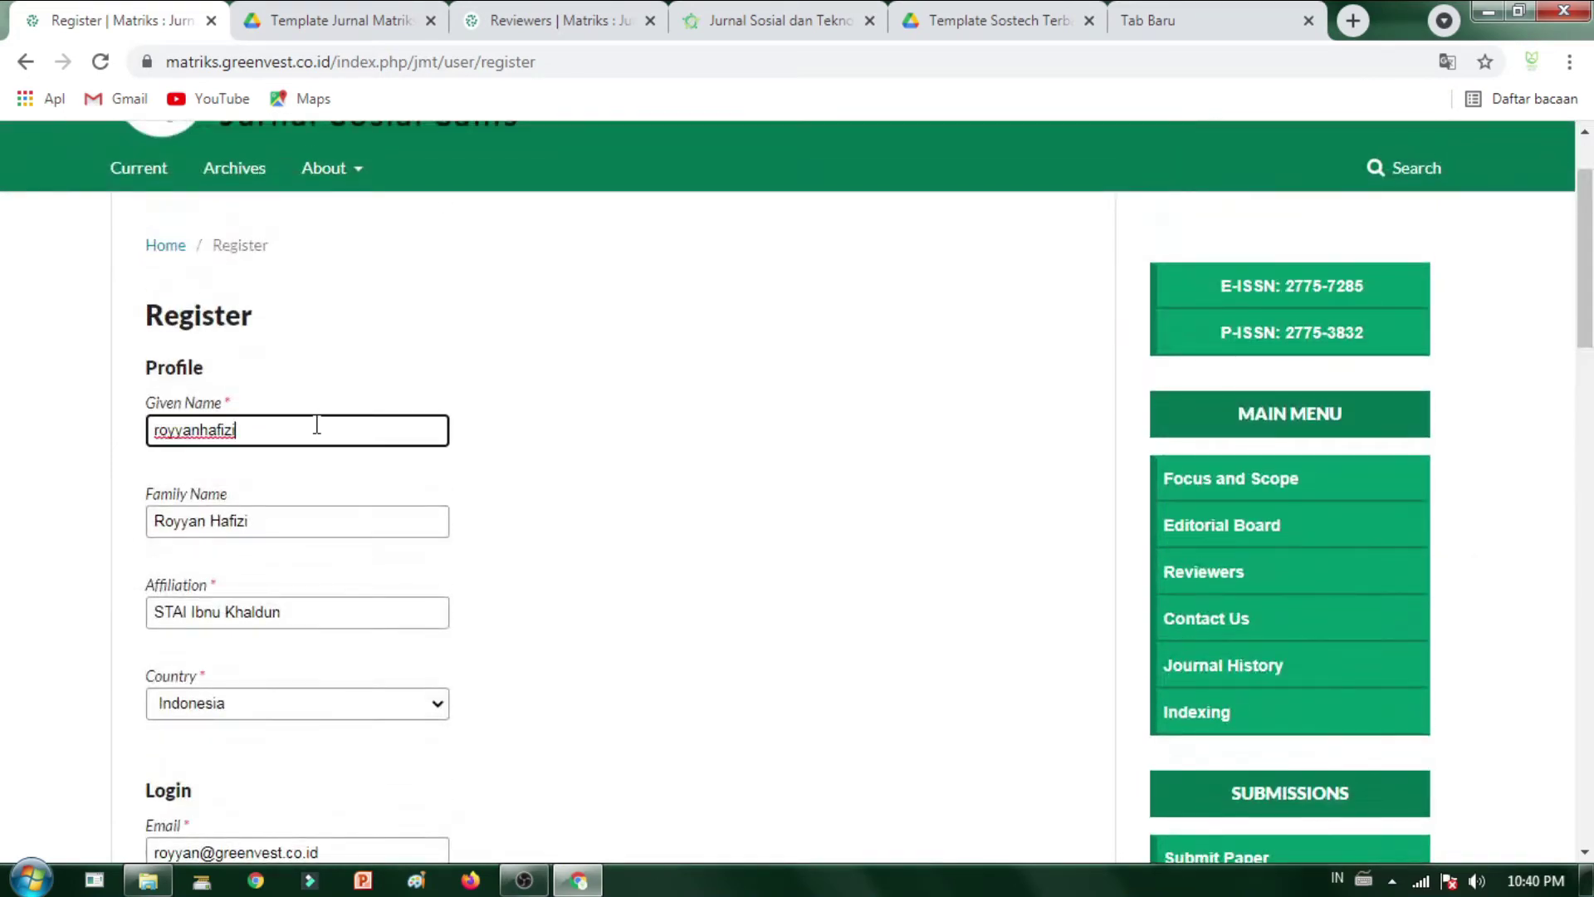
pyautogui.doubleClick(321, 418)
pyautogui.hotkey('ctrl', 'c')
pyautogui.scroll(-7, 328, 417)
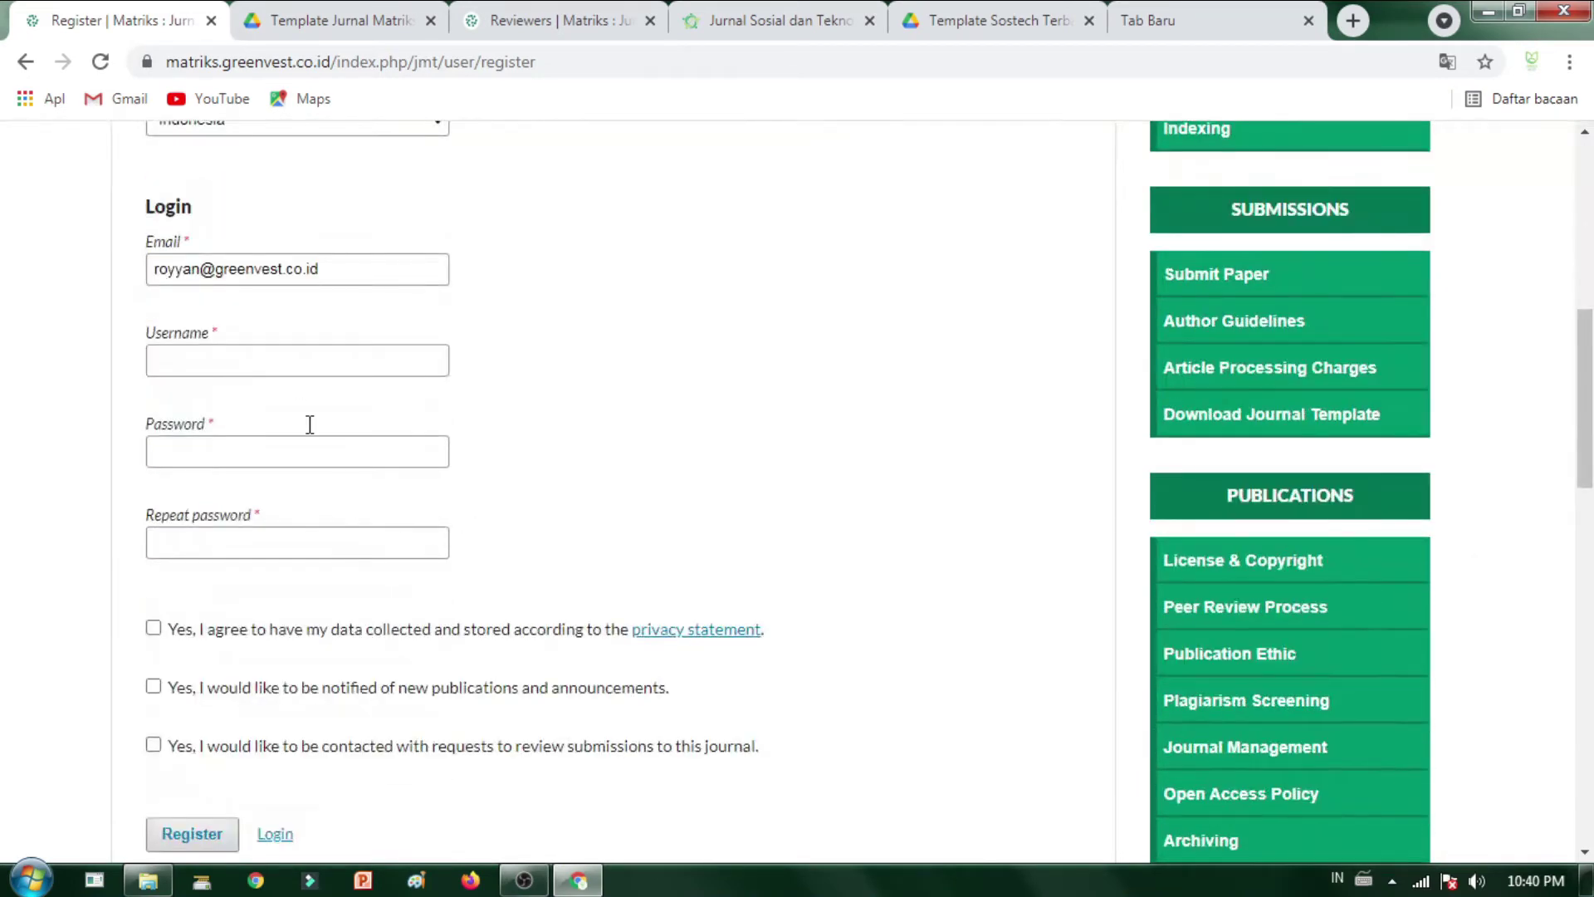
pyautogui.click(300, 349)
pyautogui.hotkey('ctrl', 'v')
pyautogui.press('Tab')
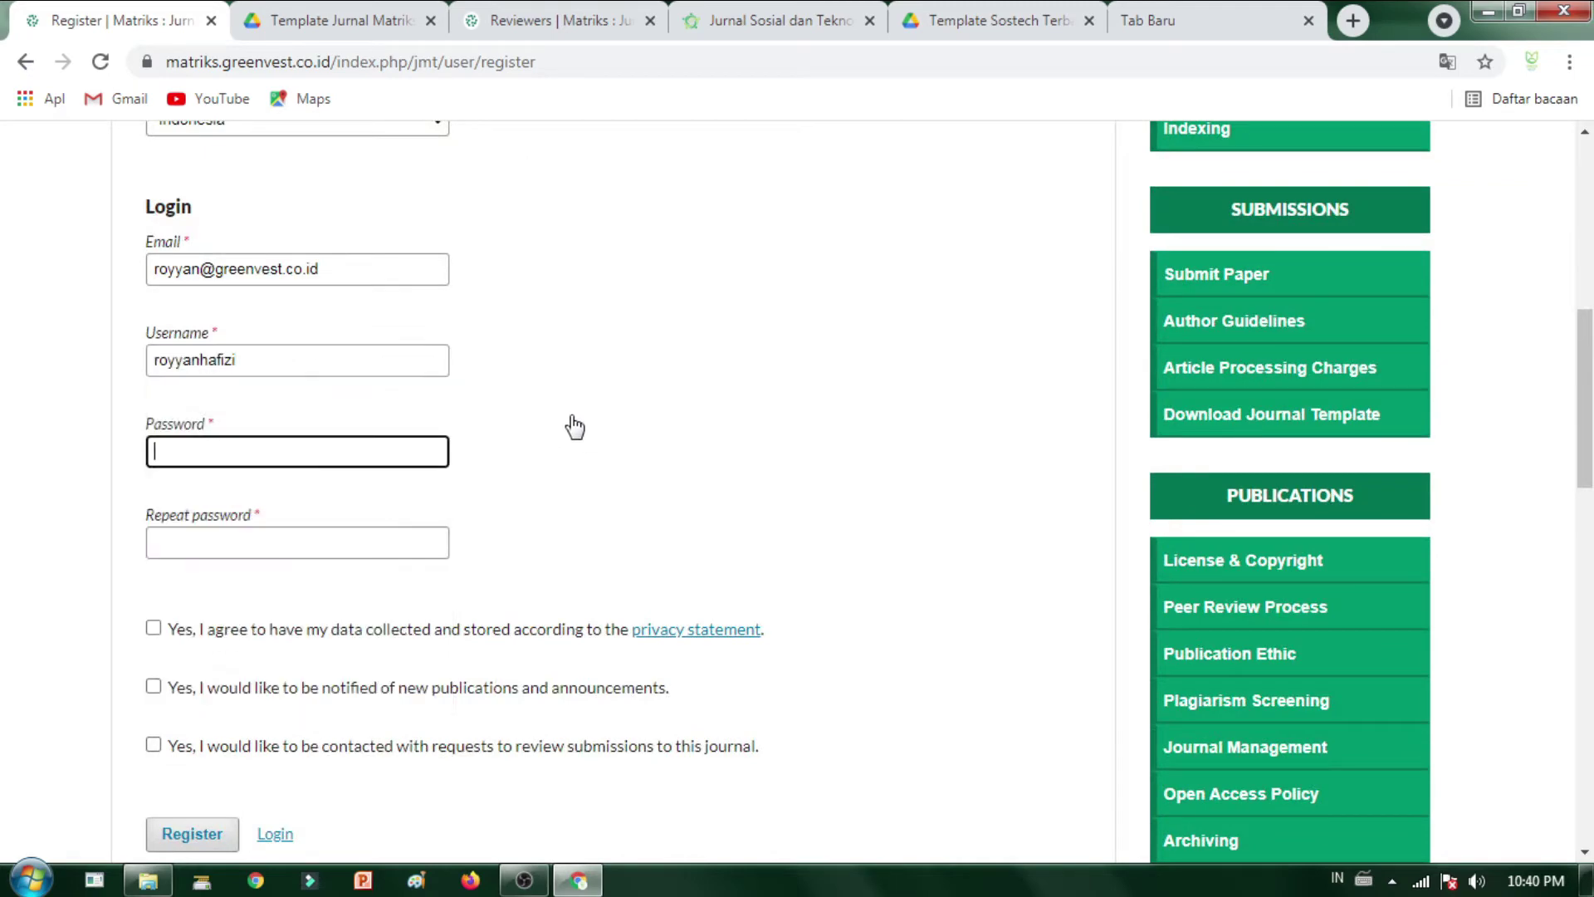
# - Paste the copied username as both the password and the repeated password
pyautogui.click(234, 451)
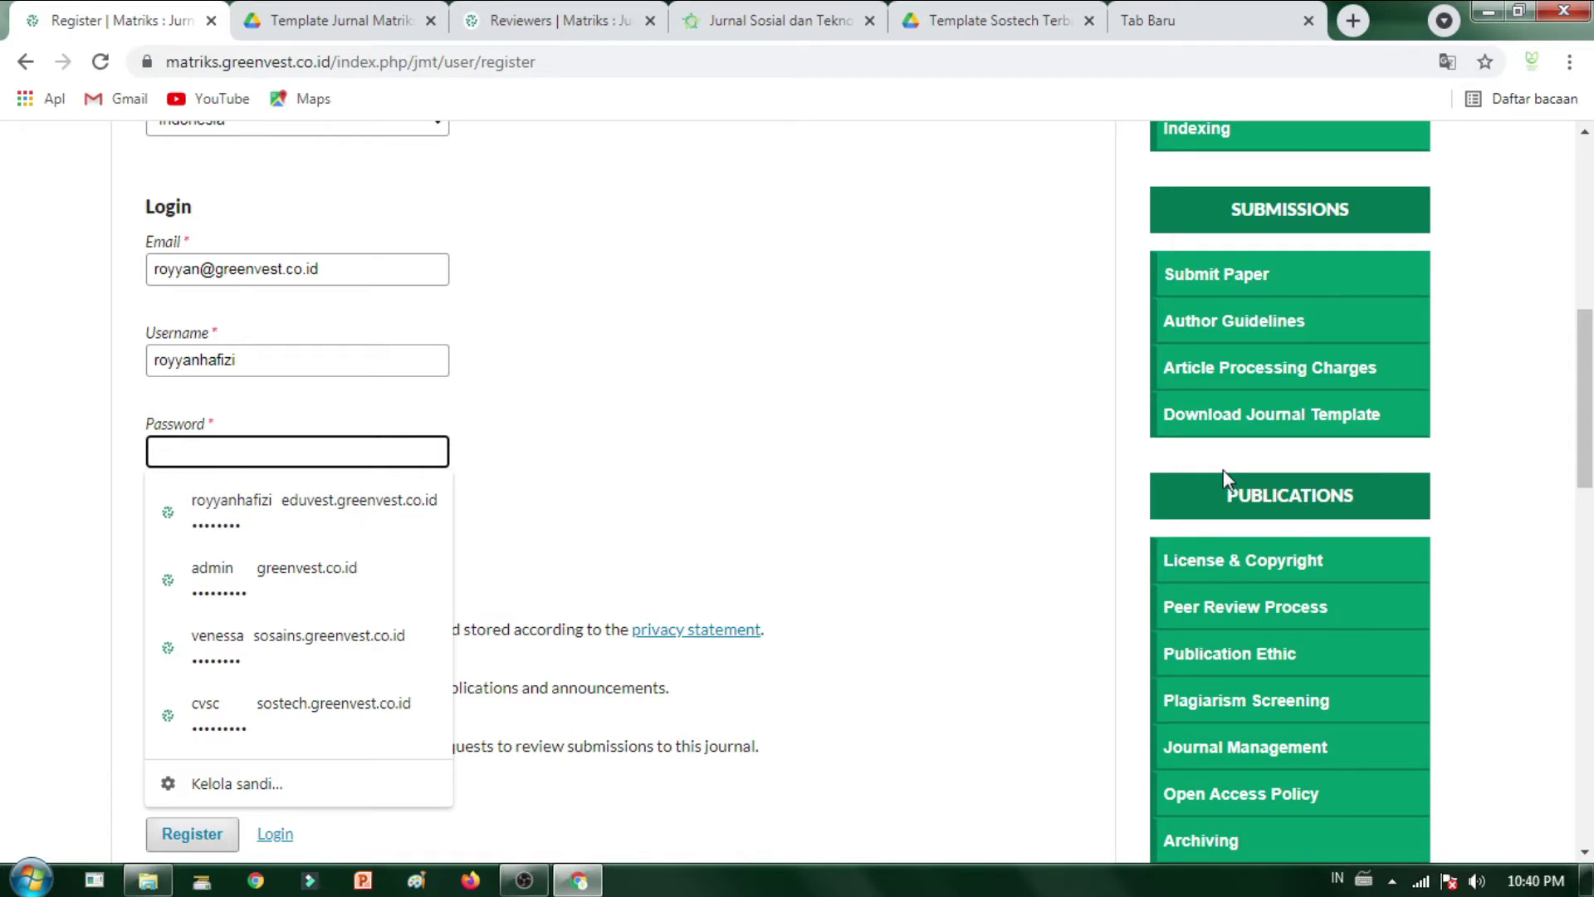
pyautogui.click(305, 352)
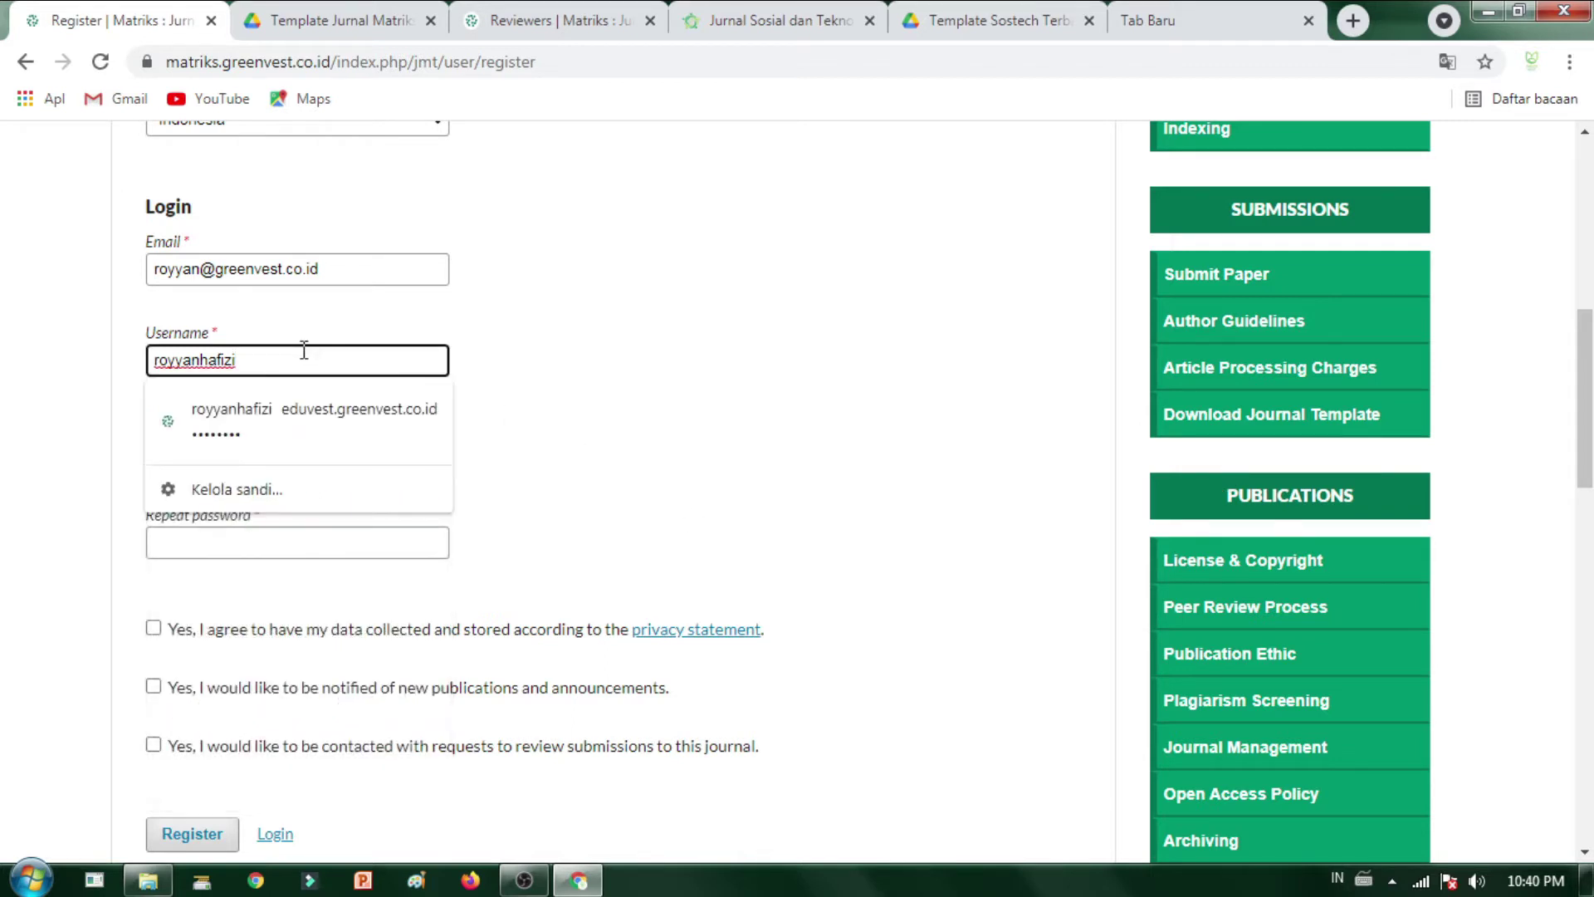
pyautogui.doubleClick(313, 354)
pyautogui.click(377, 456)
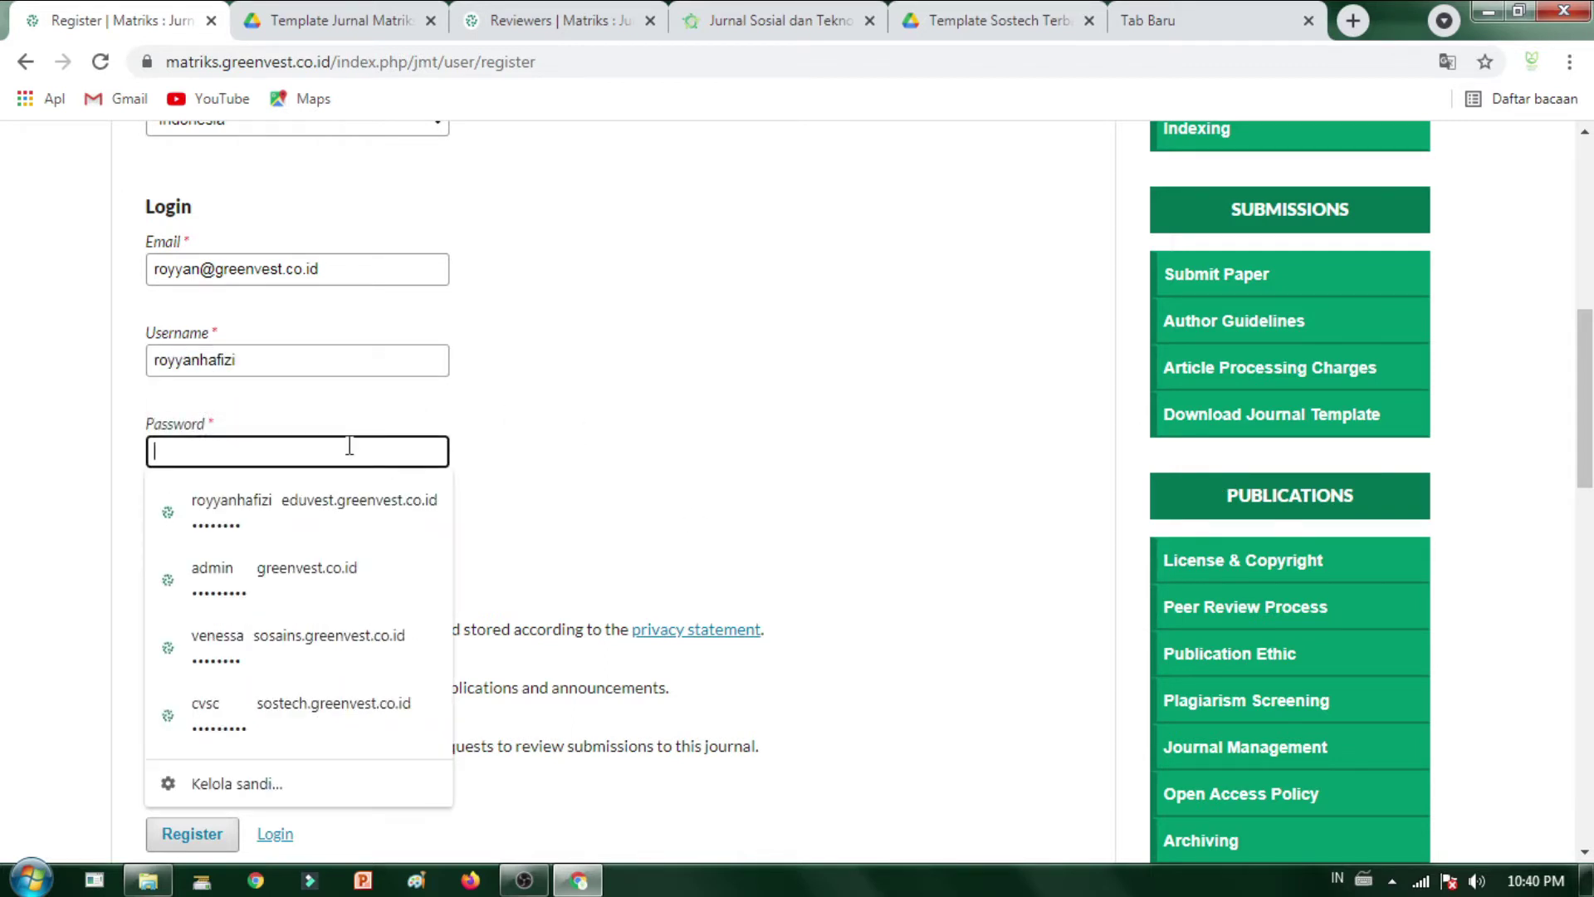
pyautogui.hotkey('ctrl', 'v')
pyautogui.scroll(-3, 356, 448)
pyautogui.click(287, 316)
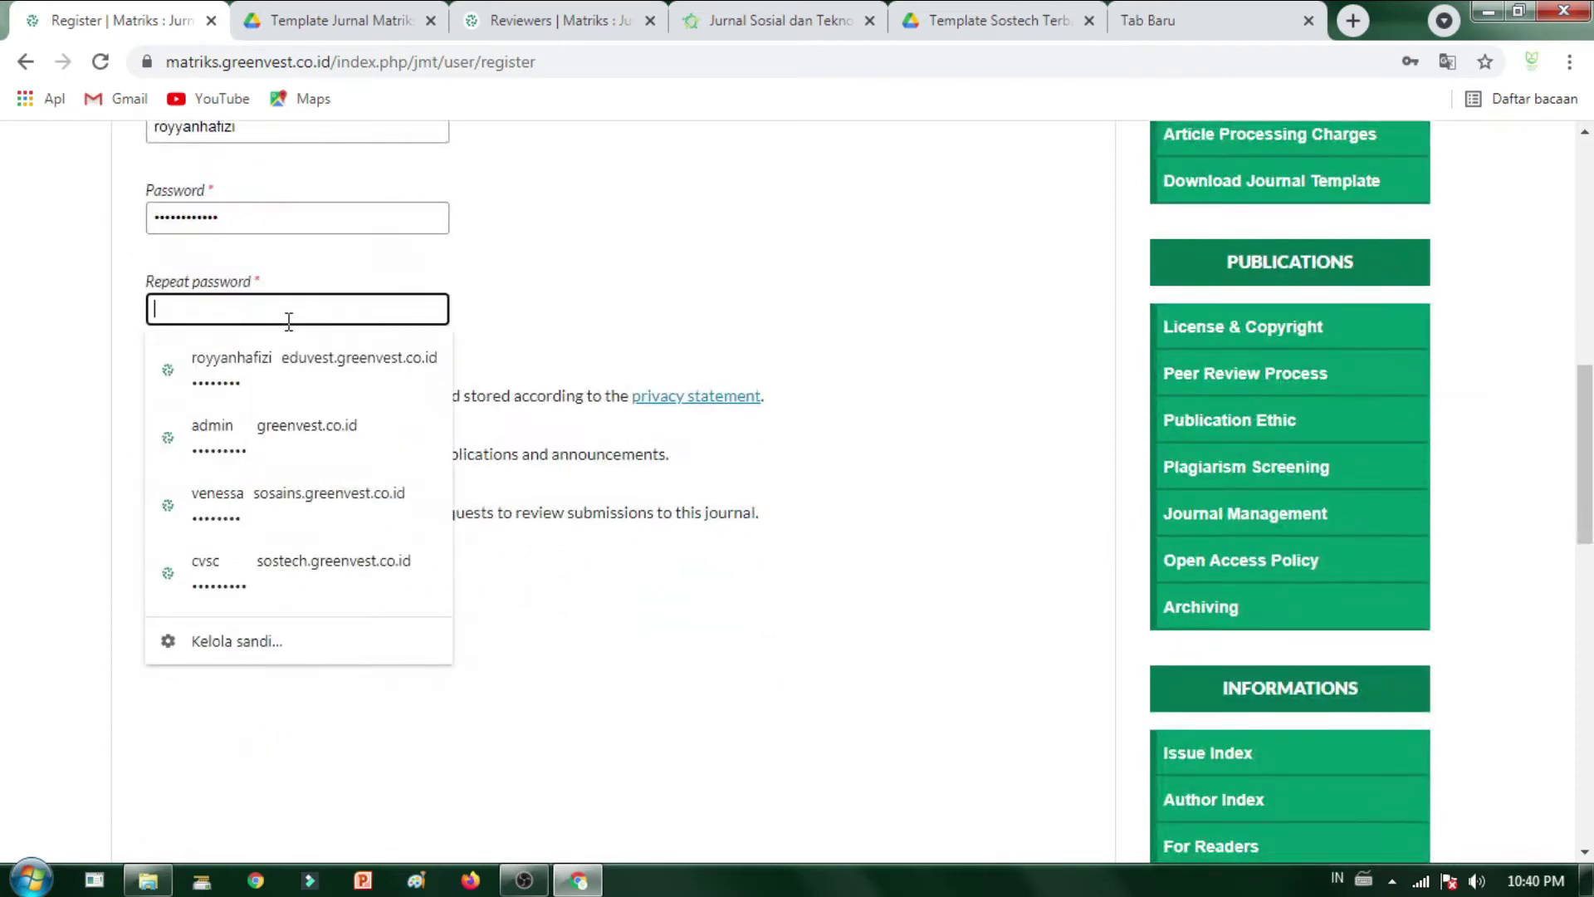
pyautogui.hotkey('ctrl', 'v')
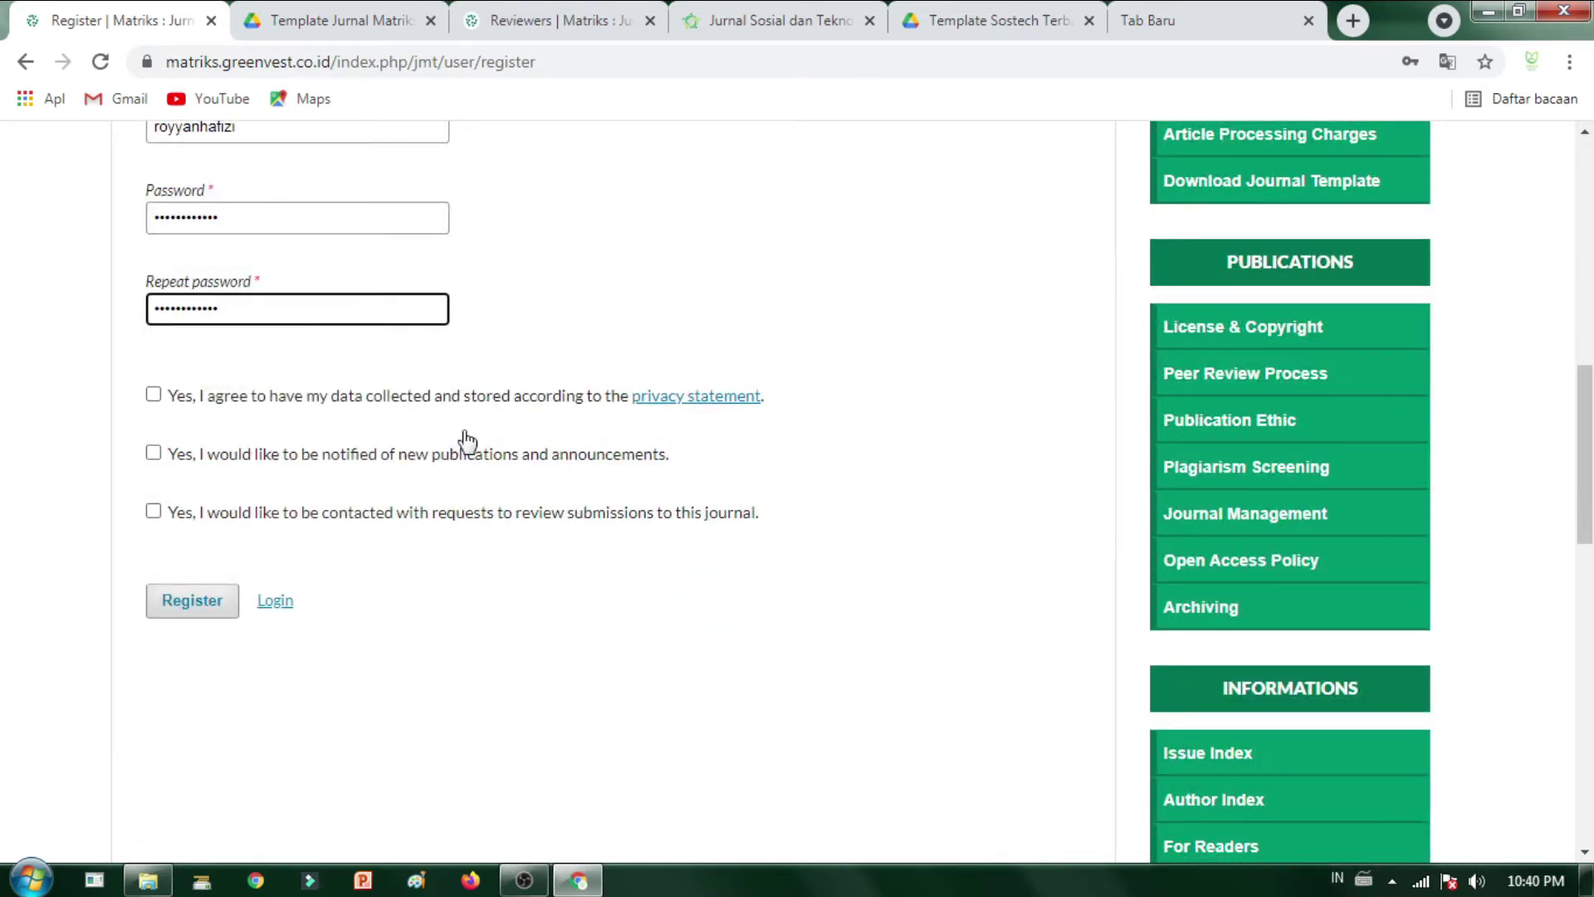
# - Accept the privacy statement, opt in to publication notifications, and submit the registration
pyautogui.click(153, 395)
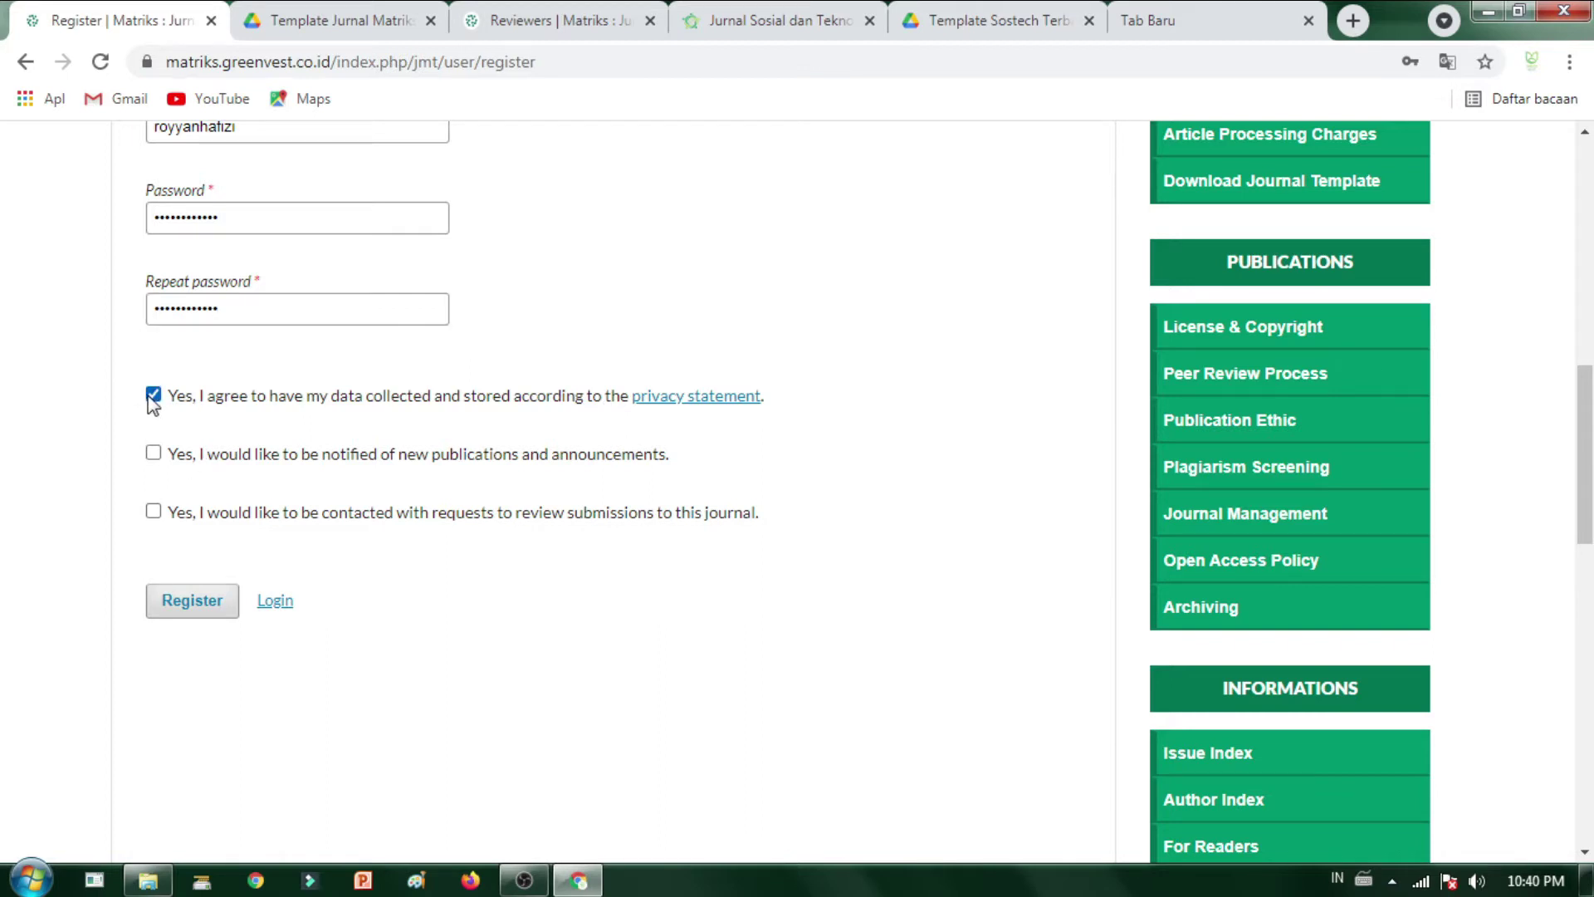
pyautogui.click(153, 453)
pyautogui.scroll(10, 242, 509)
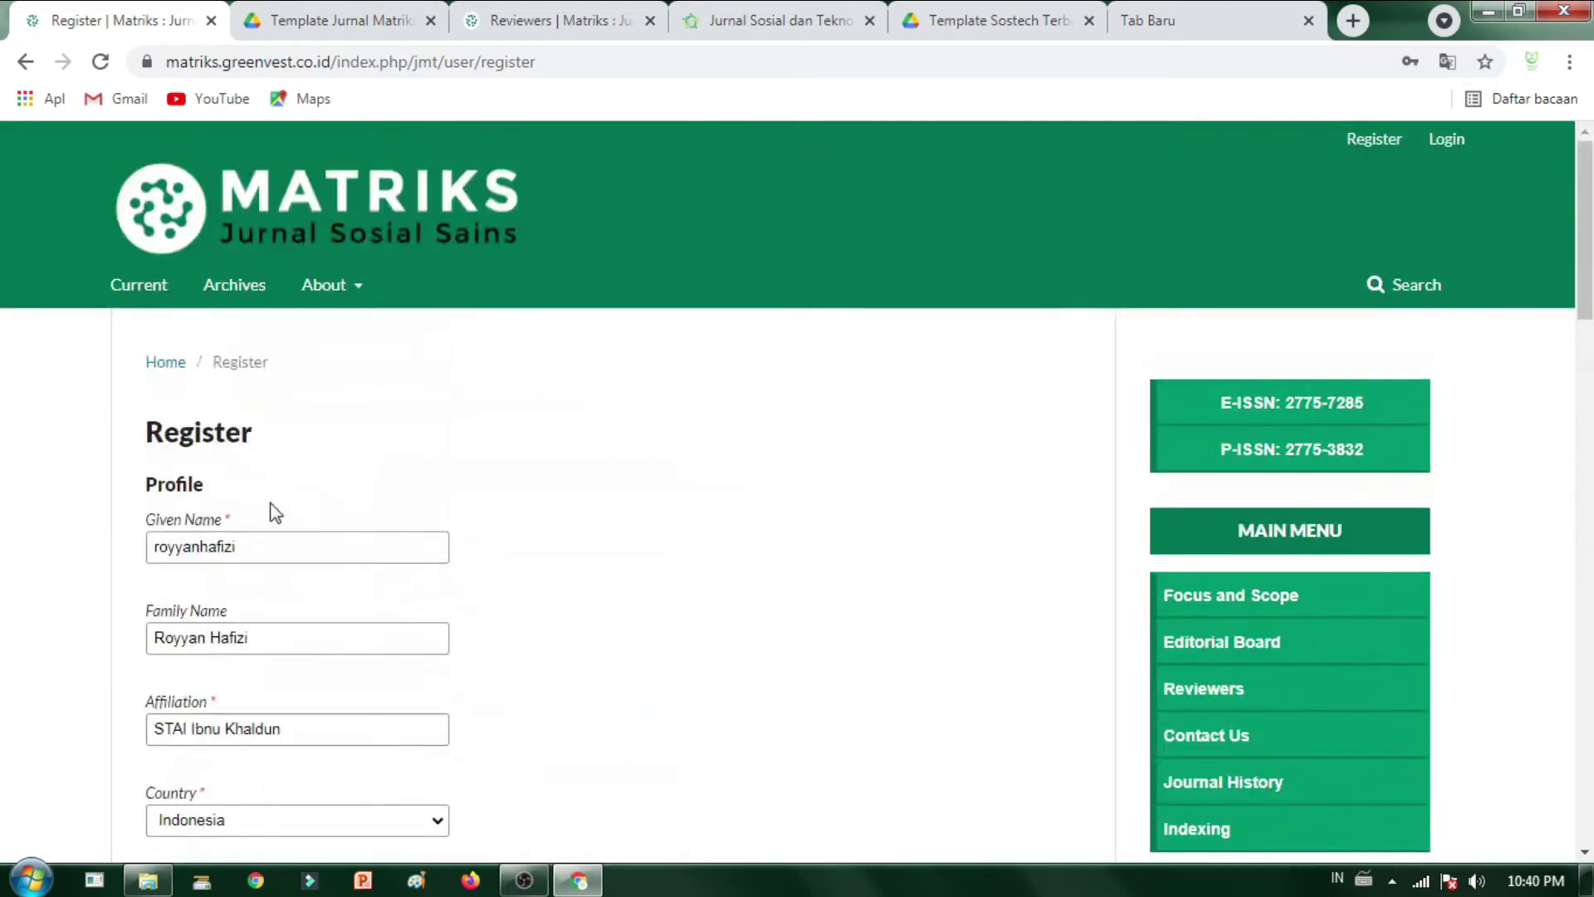
pyautogui.scroll(-10, 282, 507)
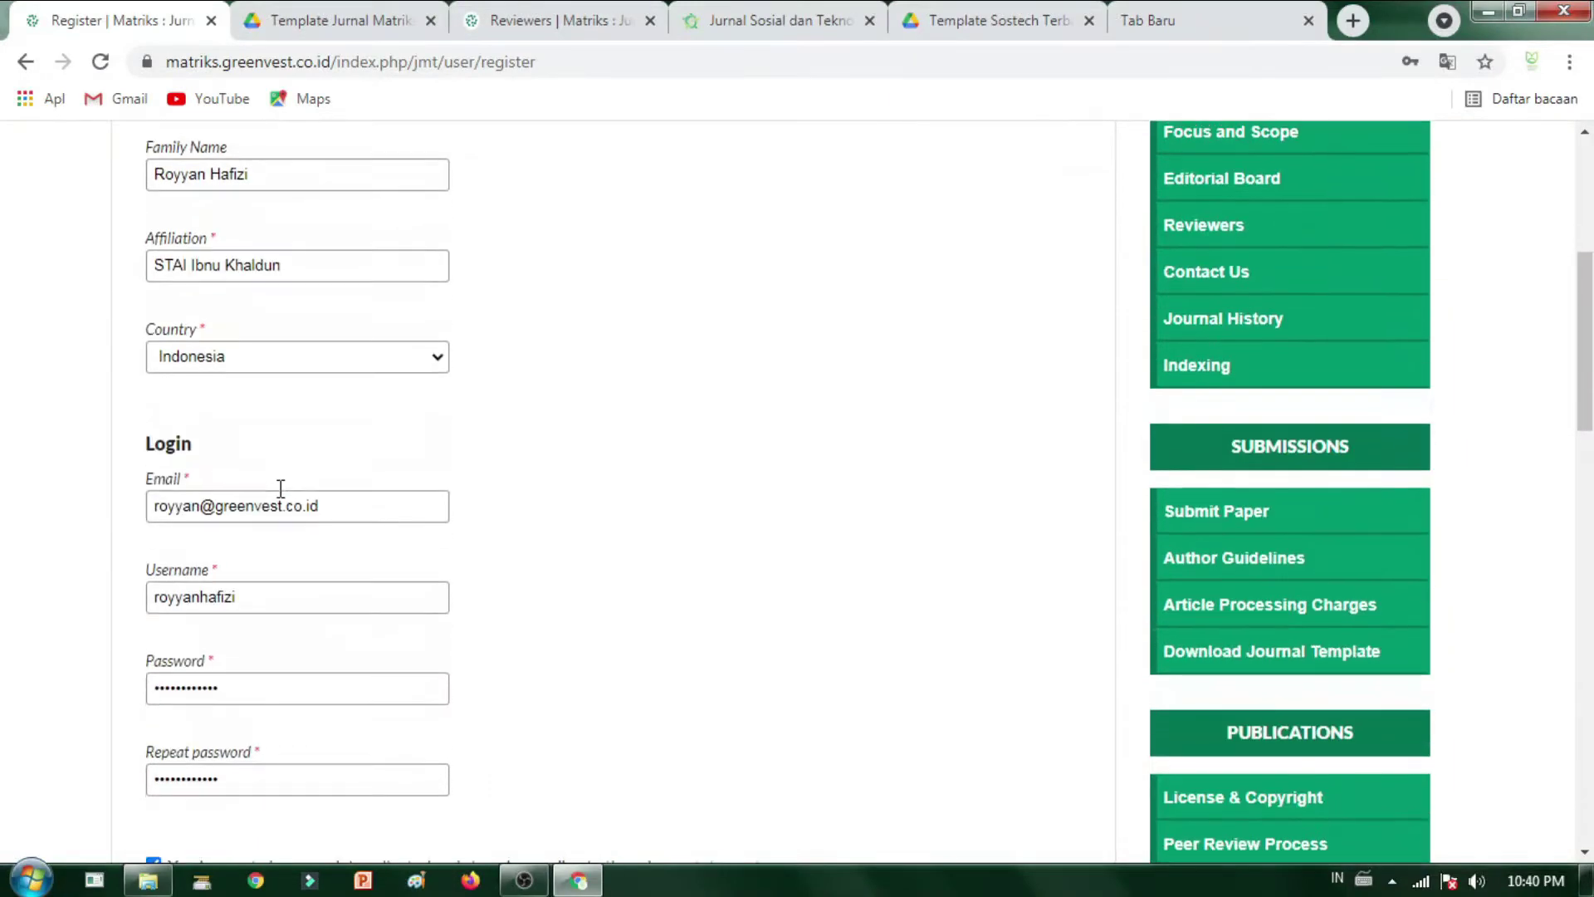
pyautogui.scroll(-3, 281, 494)
pyautogui.scroll(3, 167, 299)
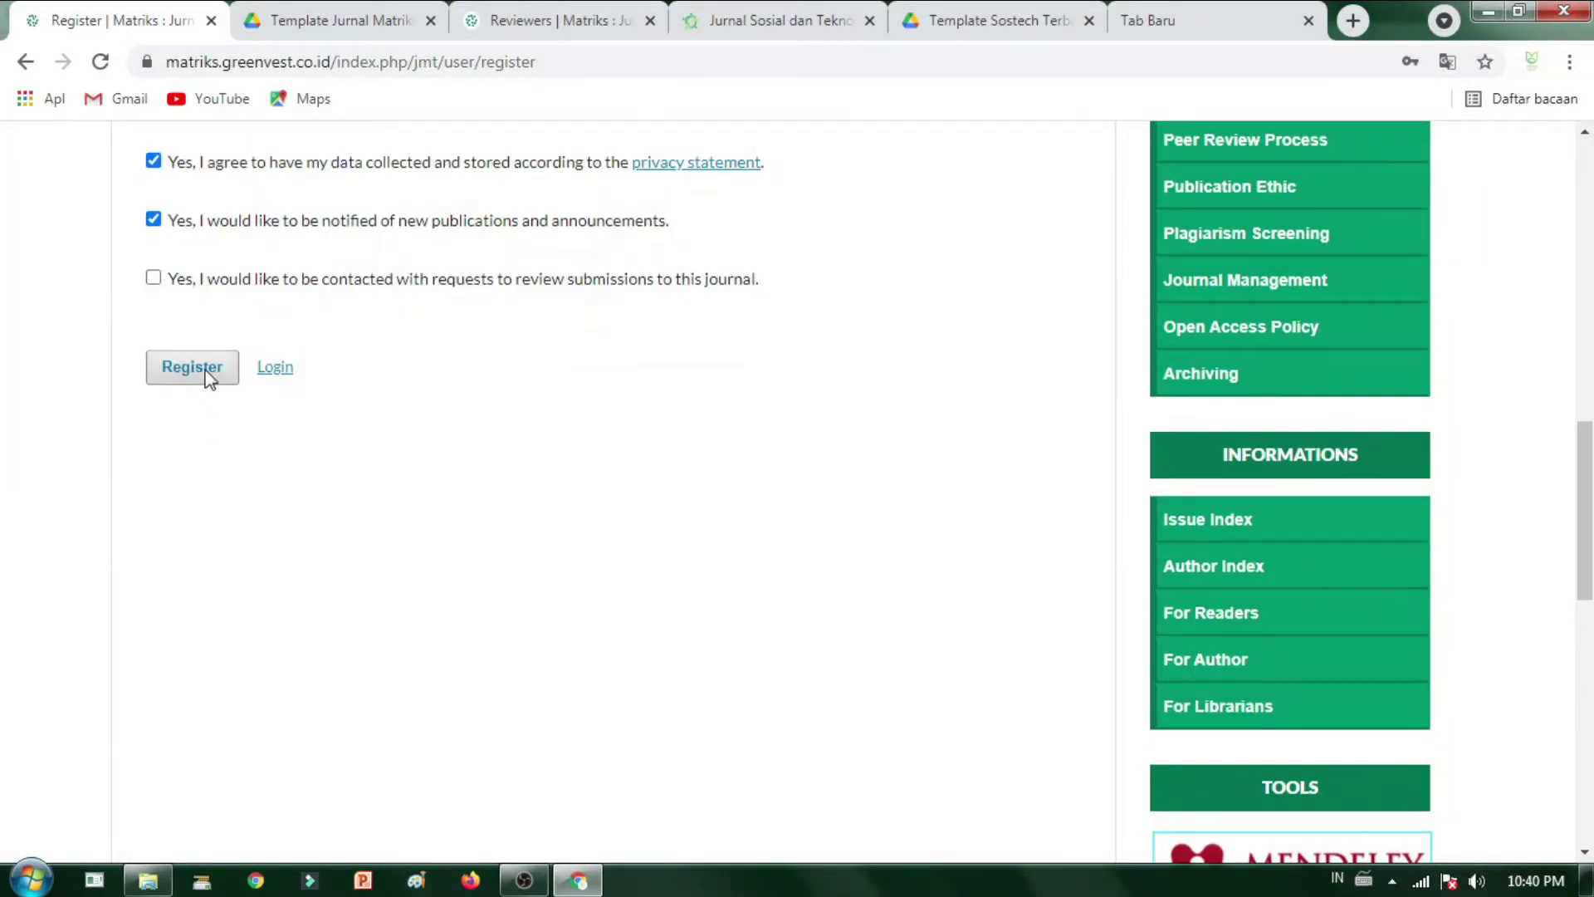
pyautogui.click(207, 378)
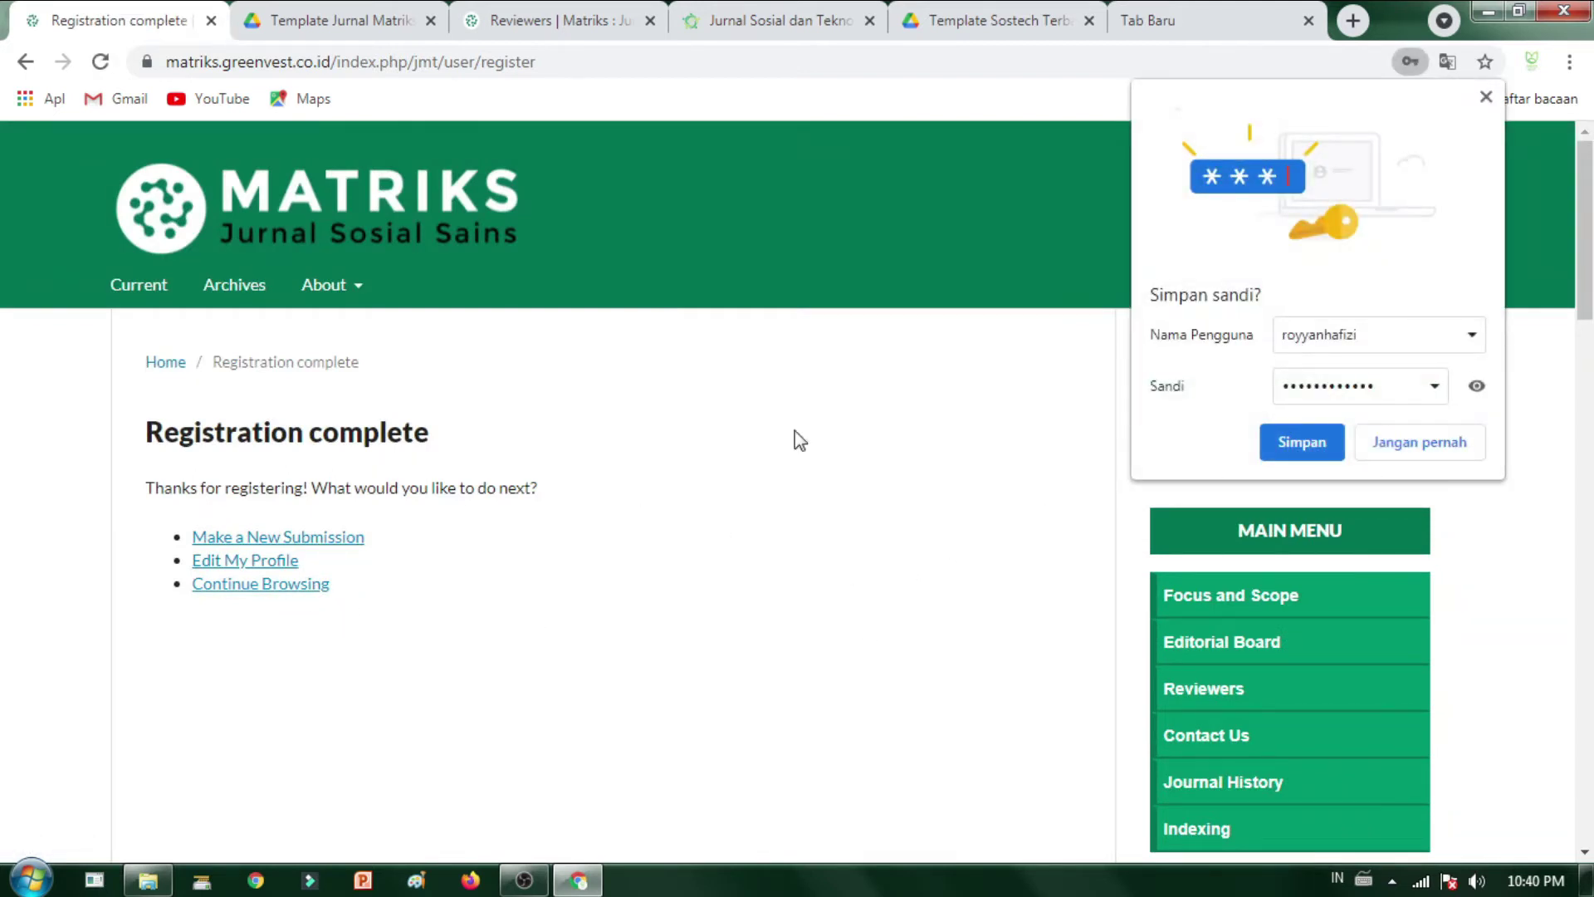
# - Save the new password in Chrome with Simpan and review the Registration complete page
pyautogui.click(1300, 450)
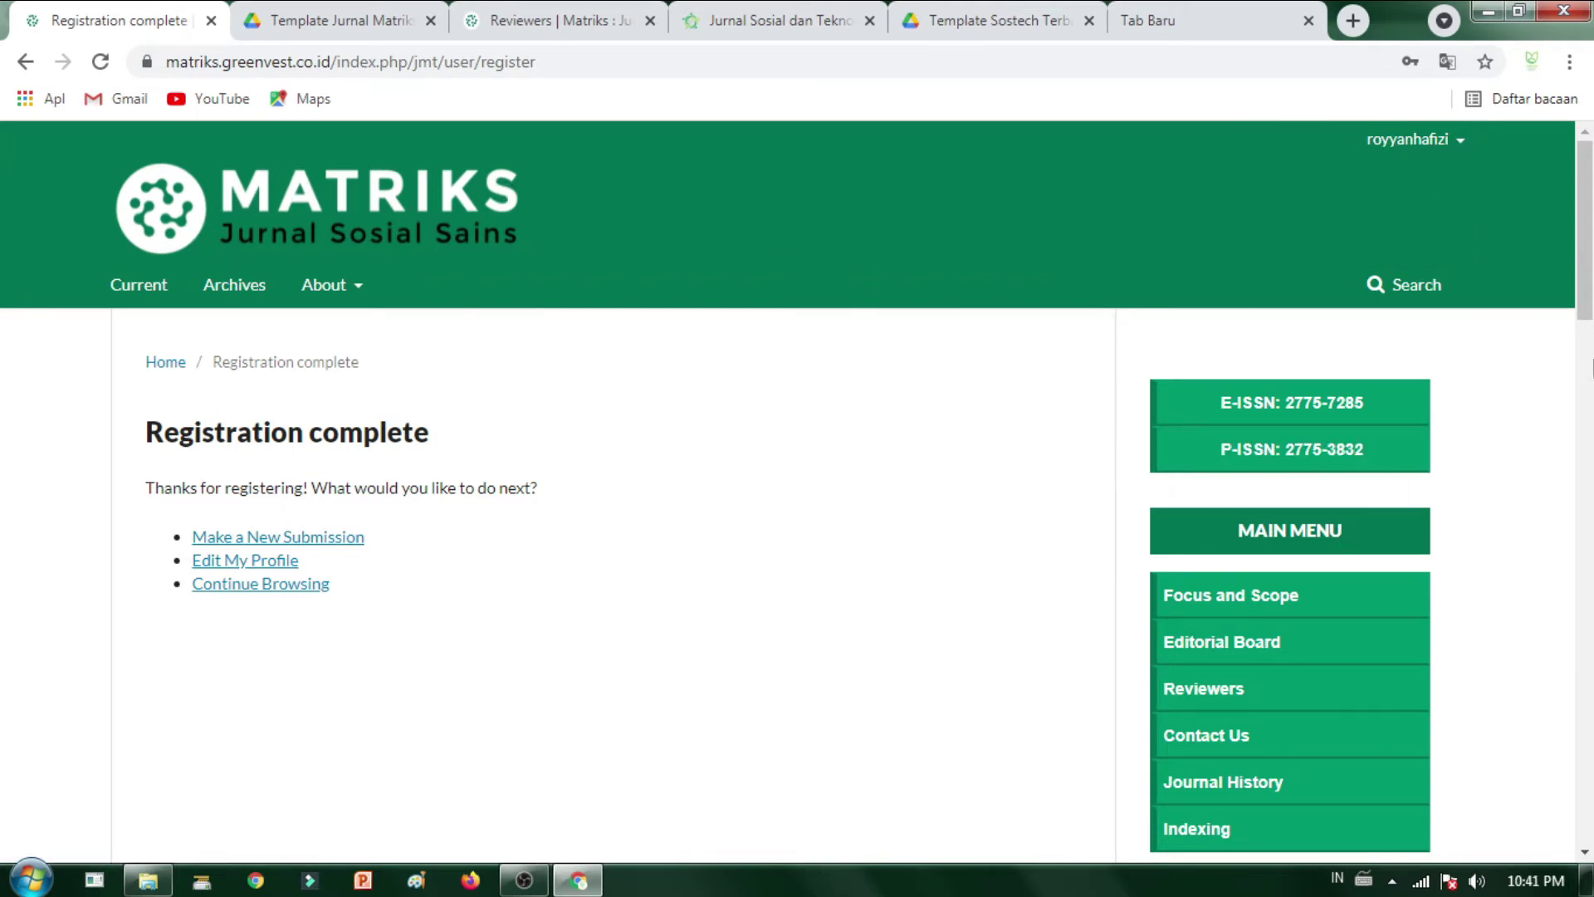
pyautogui.scroll(-15, 613, 440)
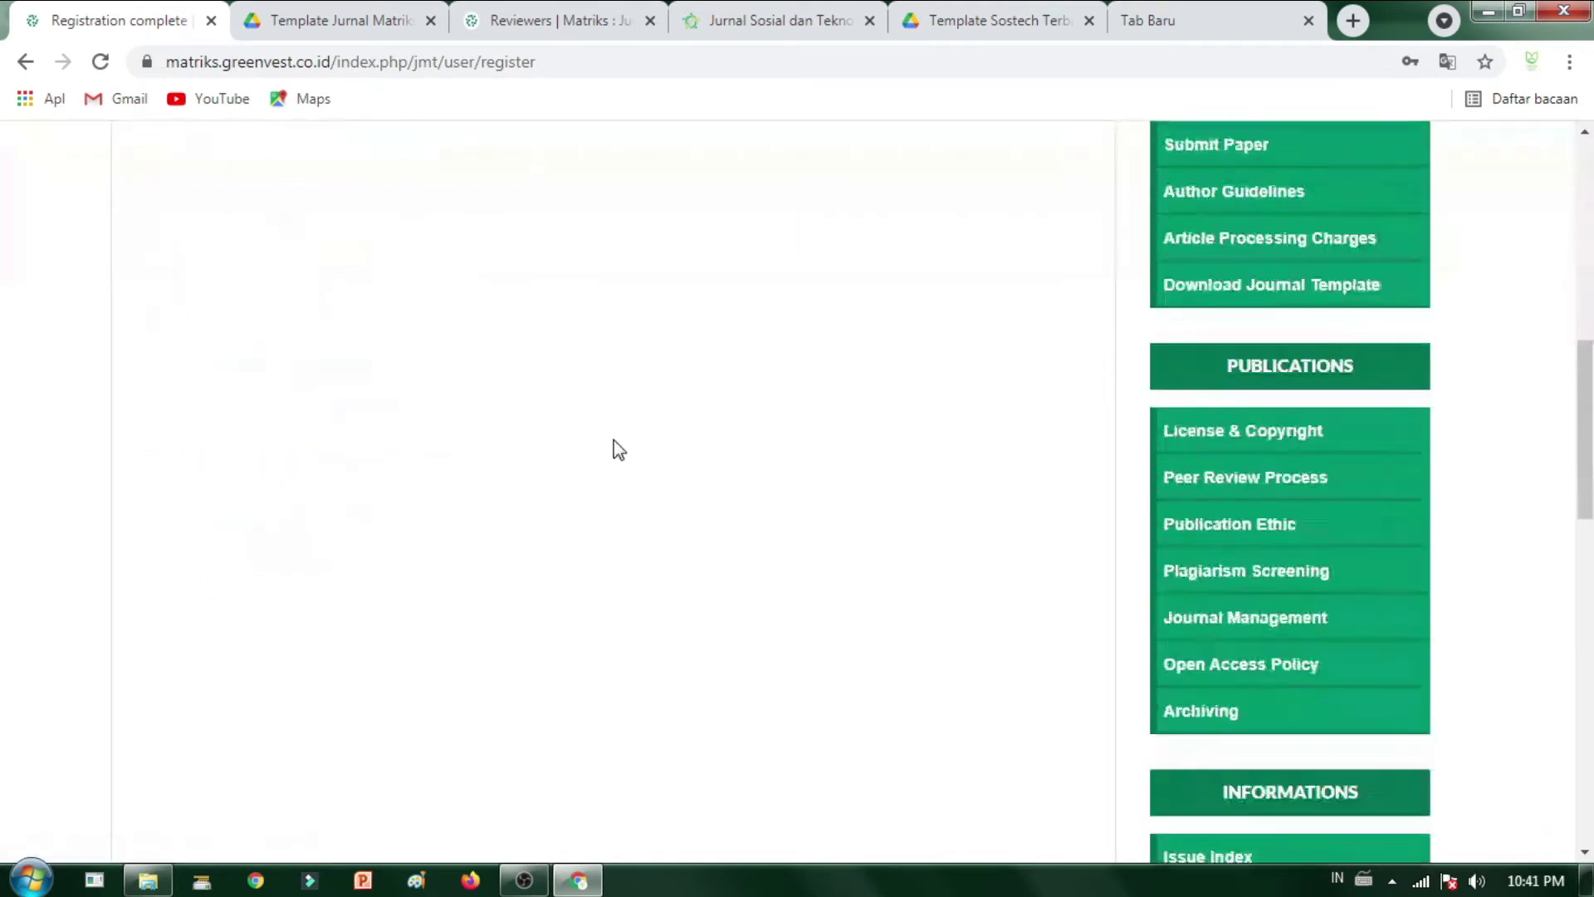
pyautogui.scroll(15, 614, 440)
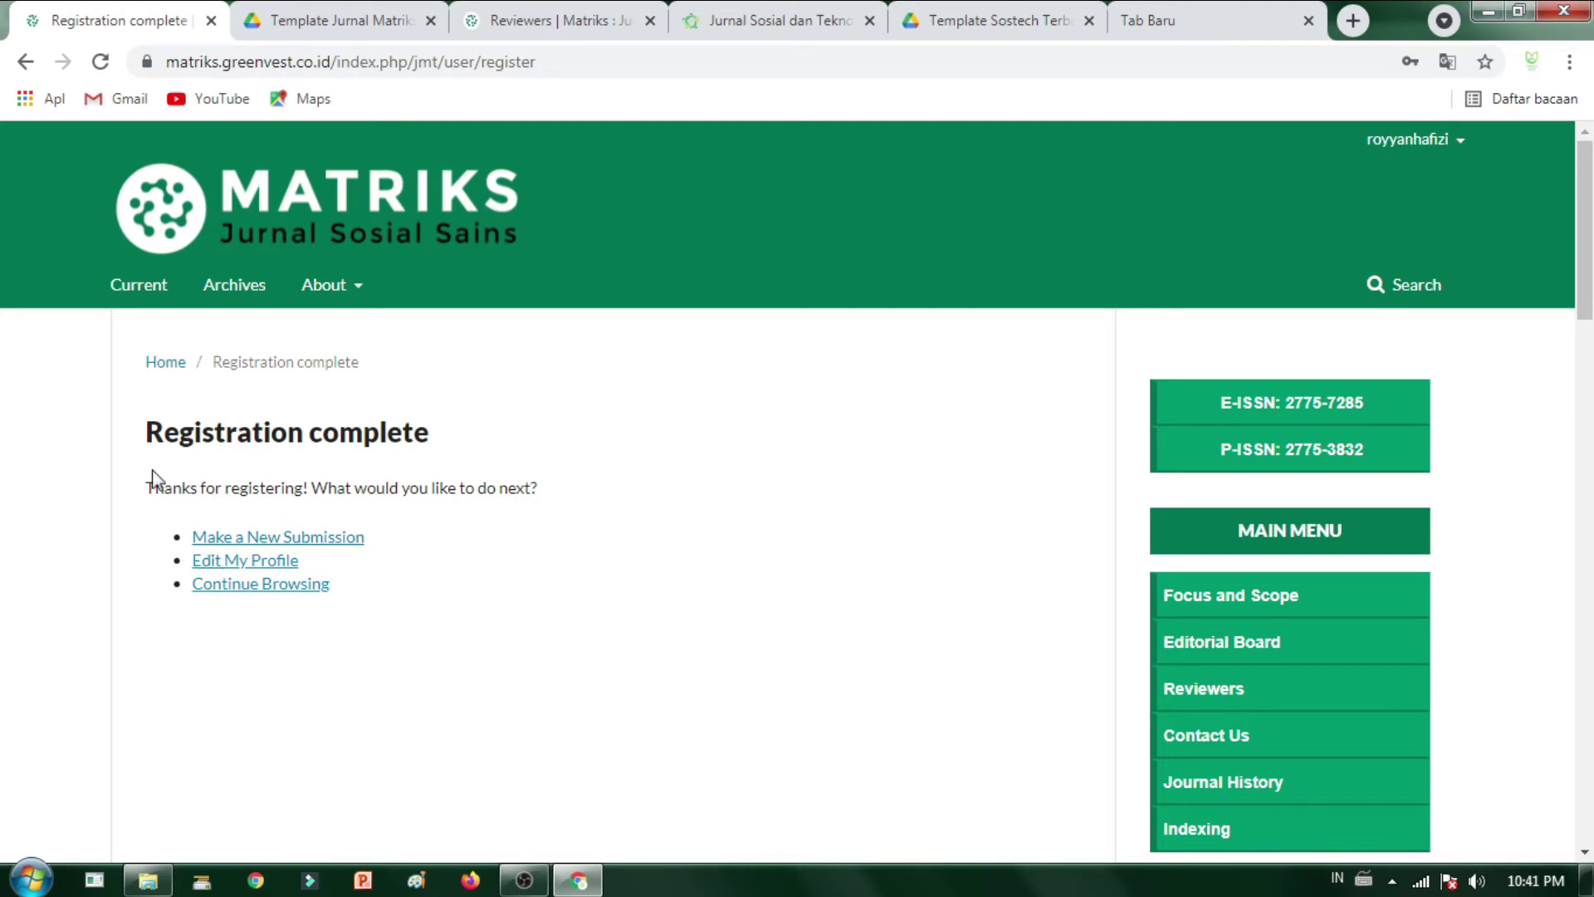
# - Start a new submission and tick all five submission requirement checkboxes
pyautogui.click(253, 546)
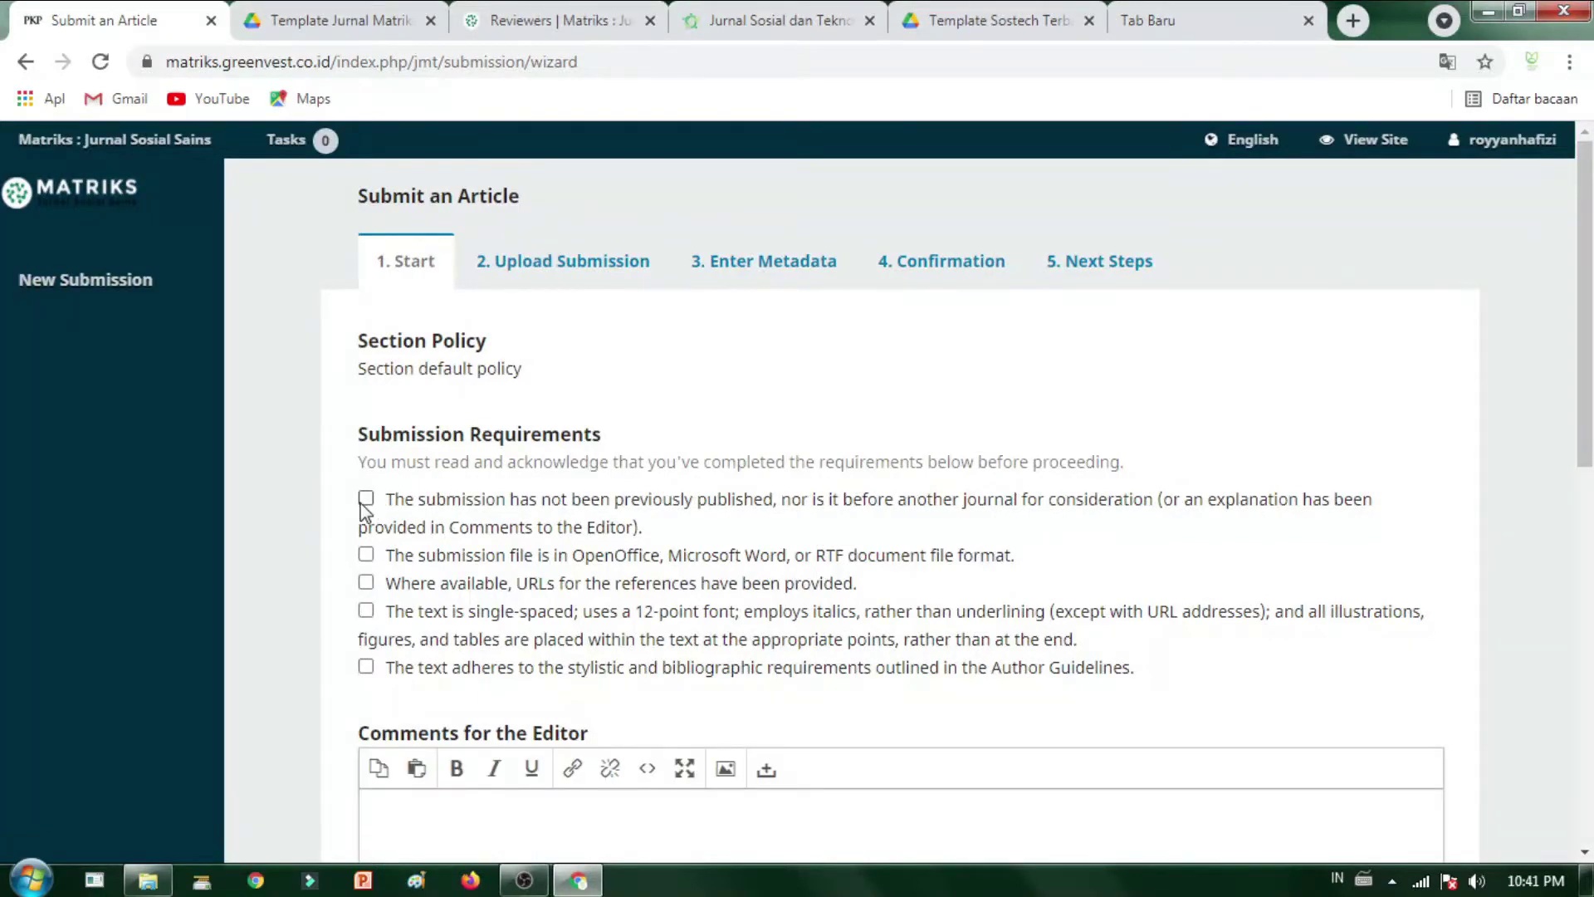
pyautogui.click(366, 499)
pyautogui.click(366, 554)
pyautogui.click(366, 582)
pyautogui.click(366, 610)
pyautogui.click(366, 666)
pyautogui.scroll(-5, 484, 659)
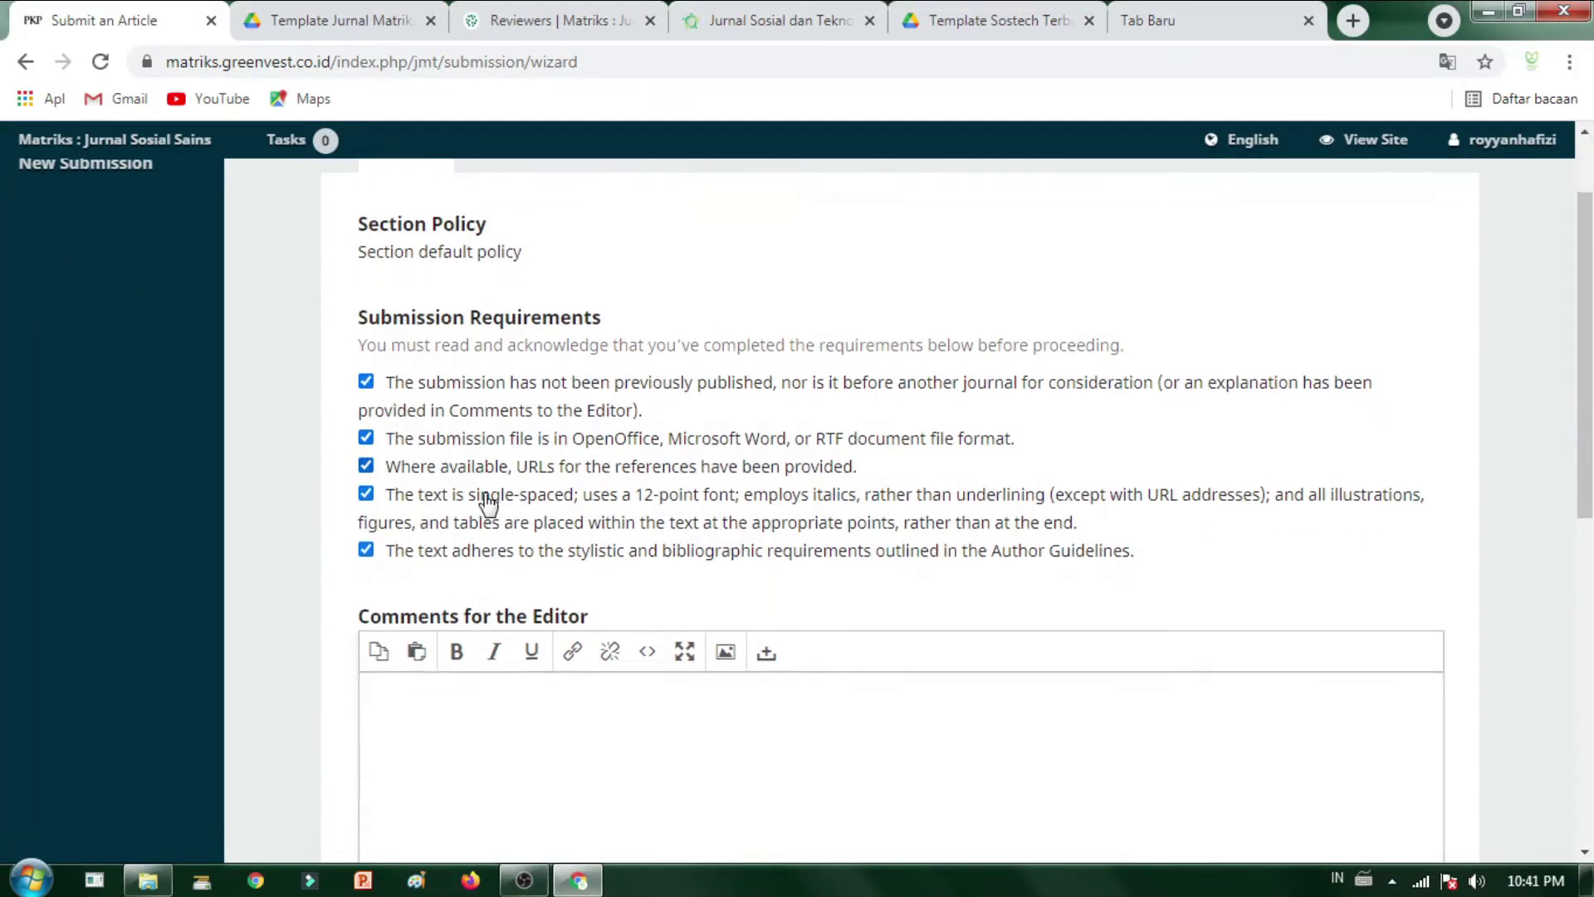
pyautogui.scroll(4, 524, 583)
# - Write a greeting comment to the editor introducing the author, and agree to be contacted
pyautogui.click(528, 700)
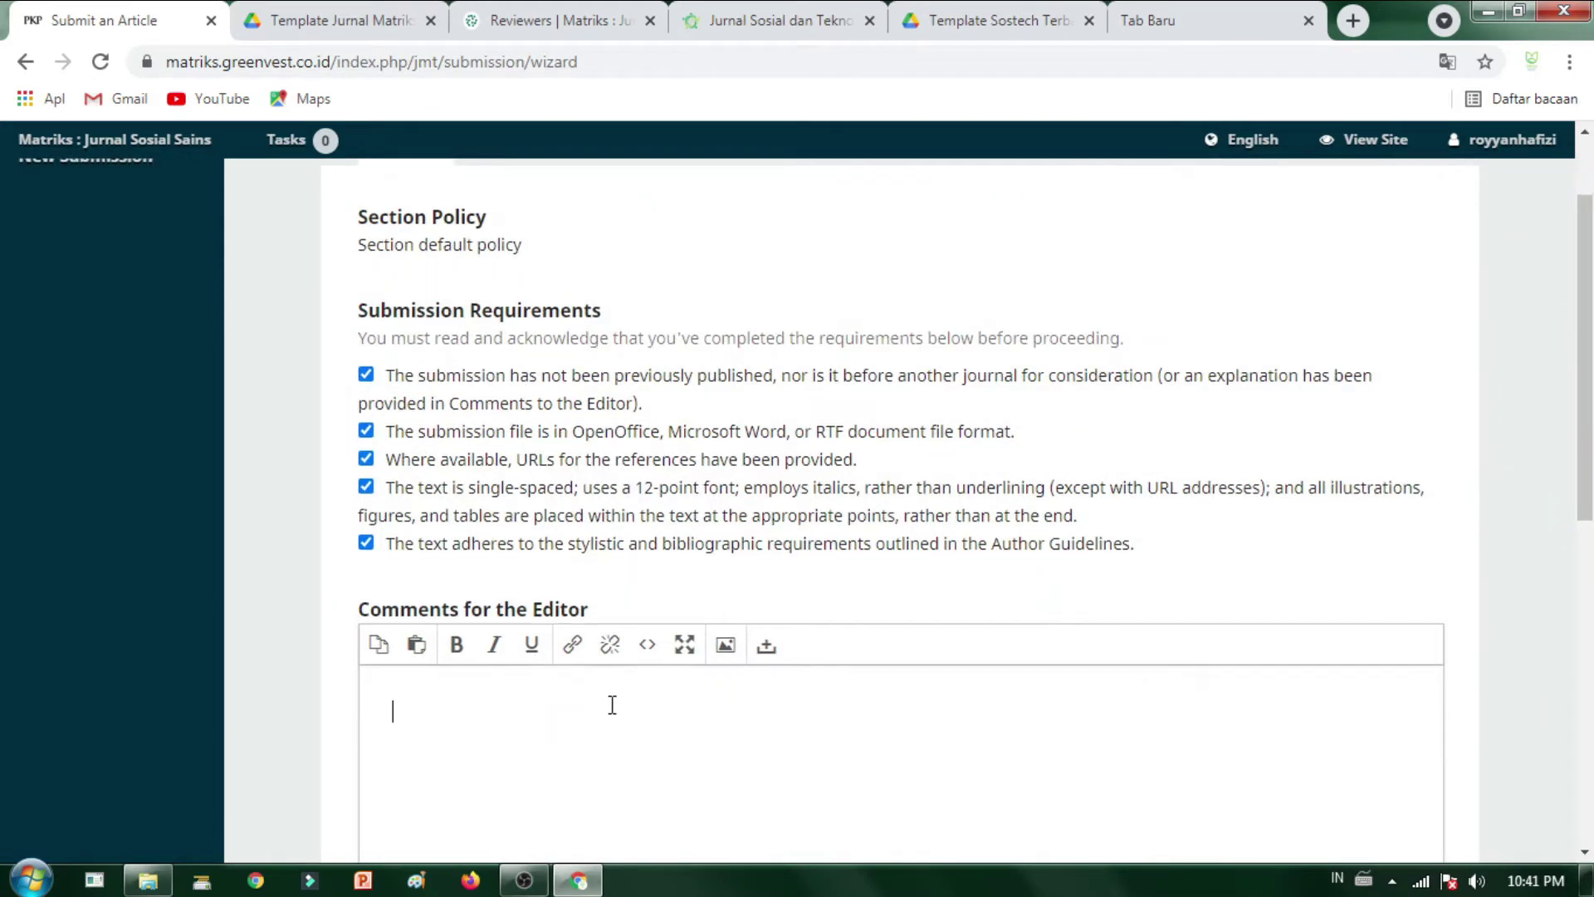
pyautogui.scroll(-3, 581, 680)
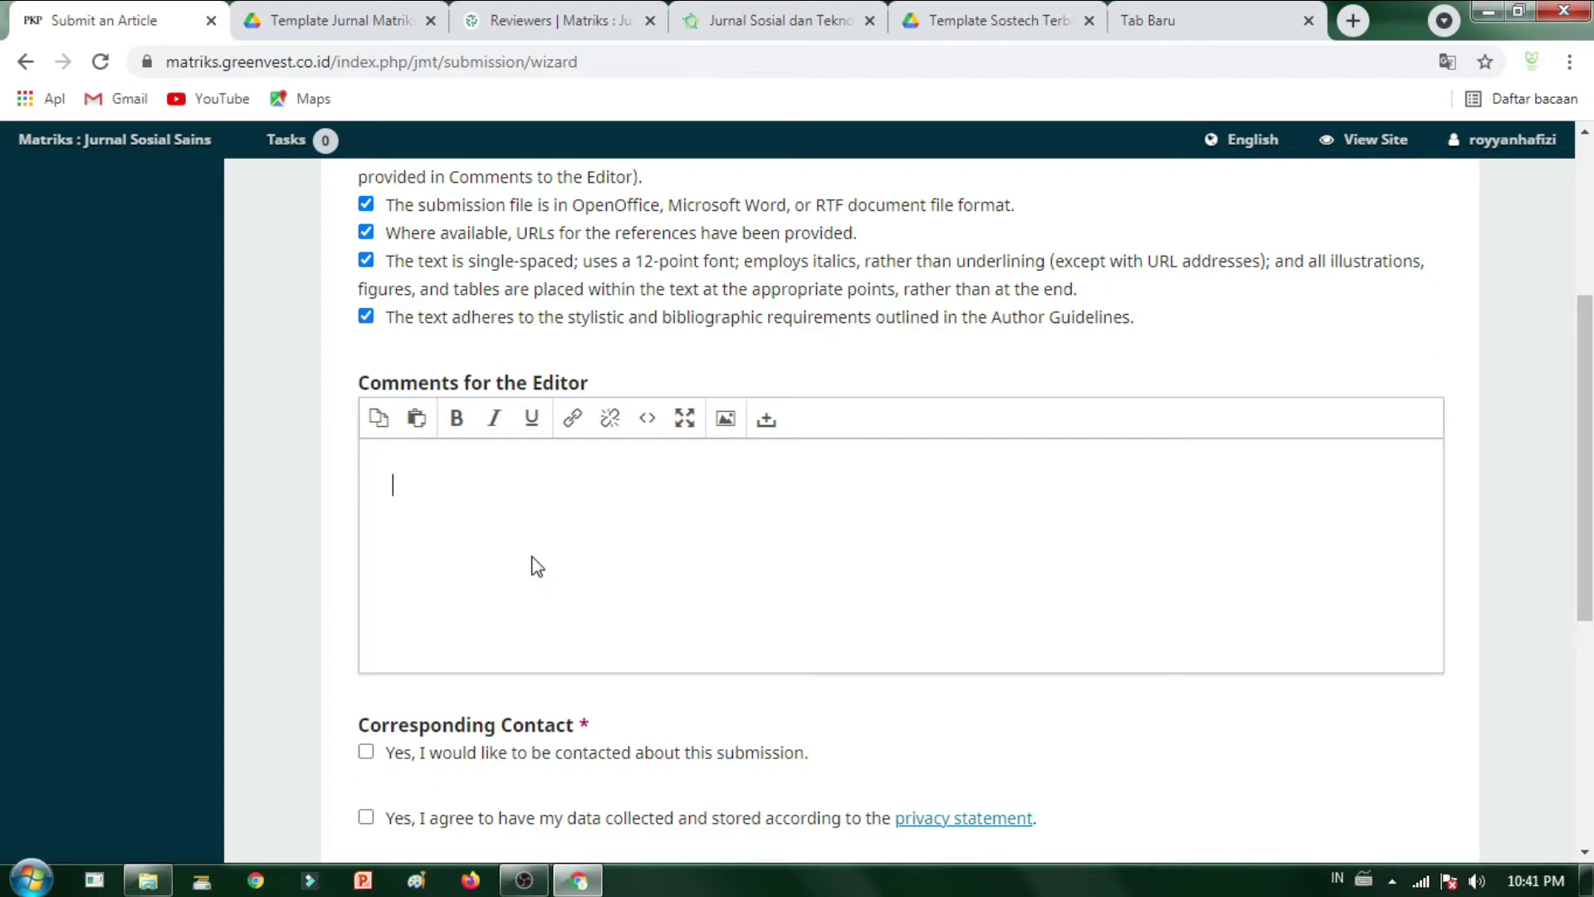
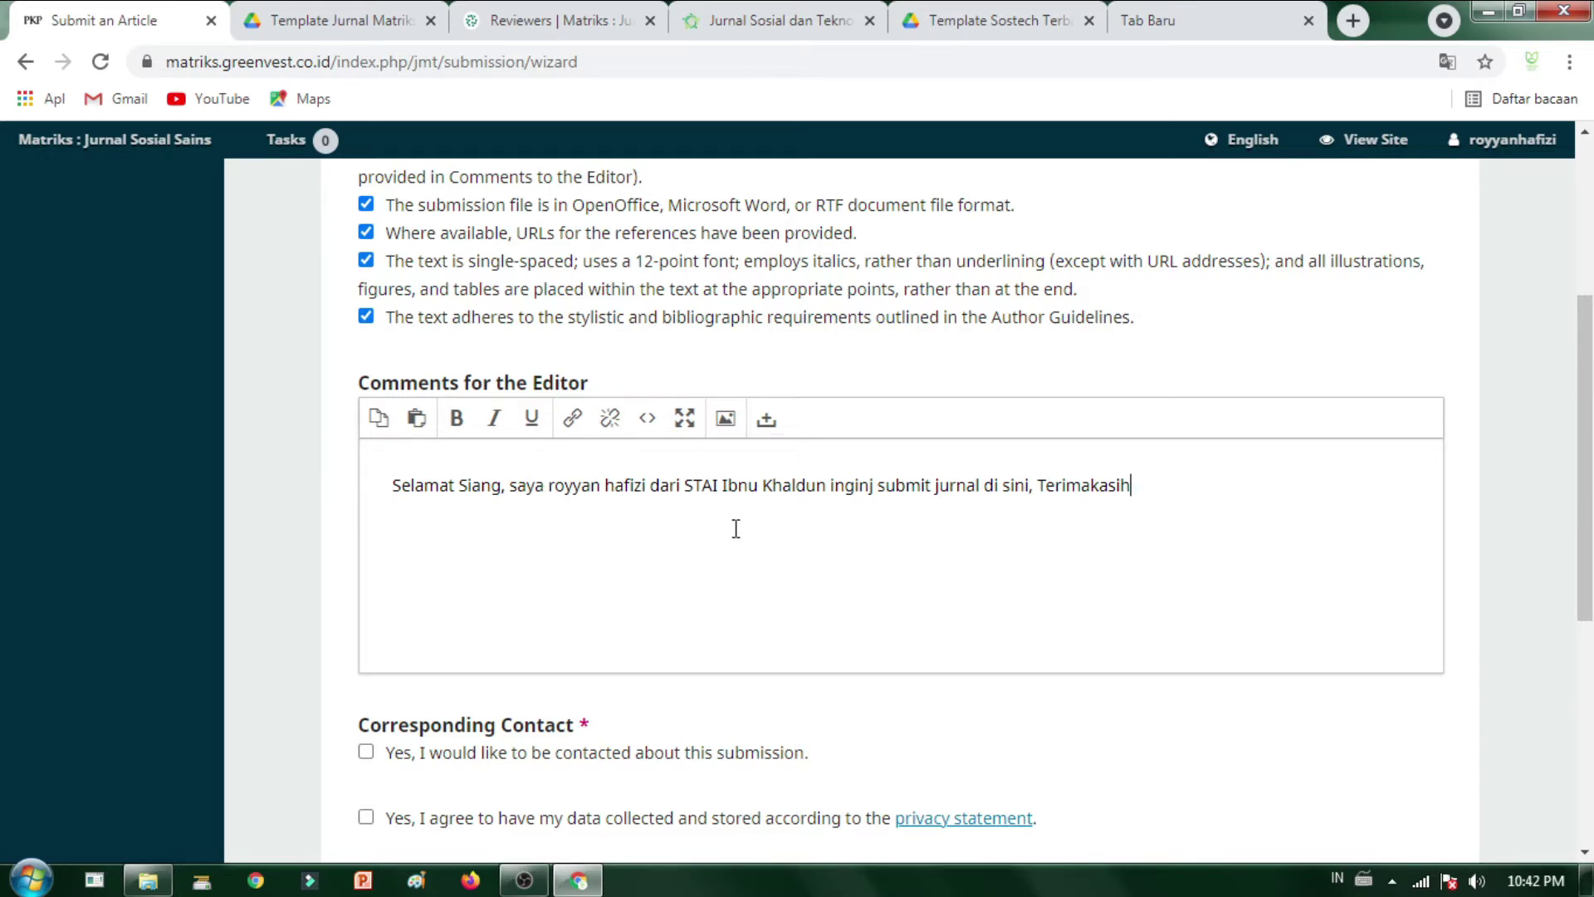
pyautogui.scroll(-3, 736, 529)
pyautogui.click(370, 519)
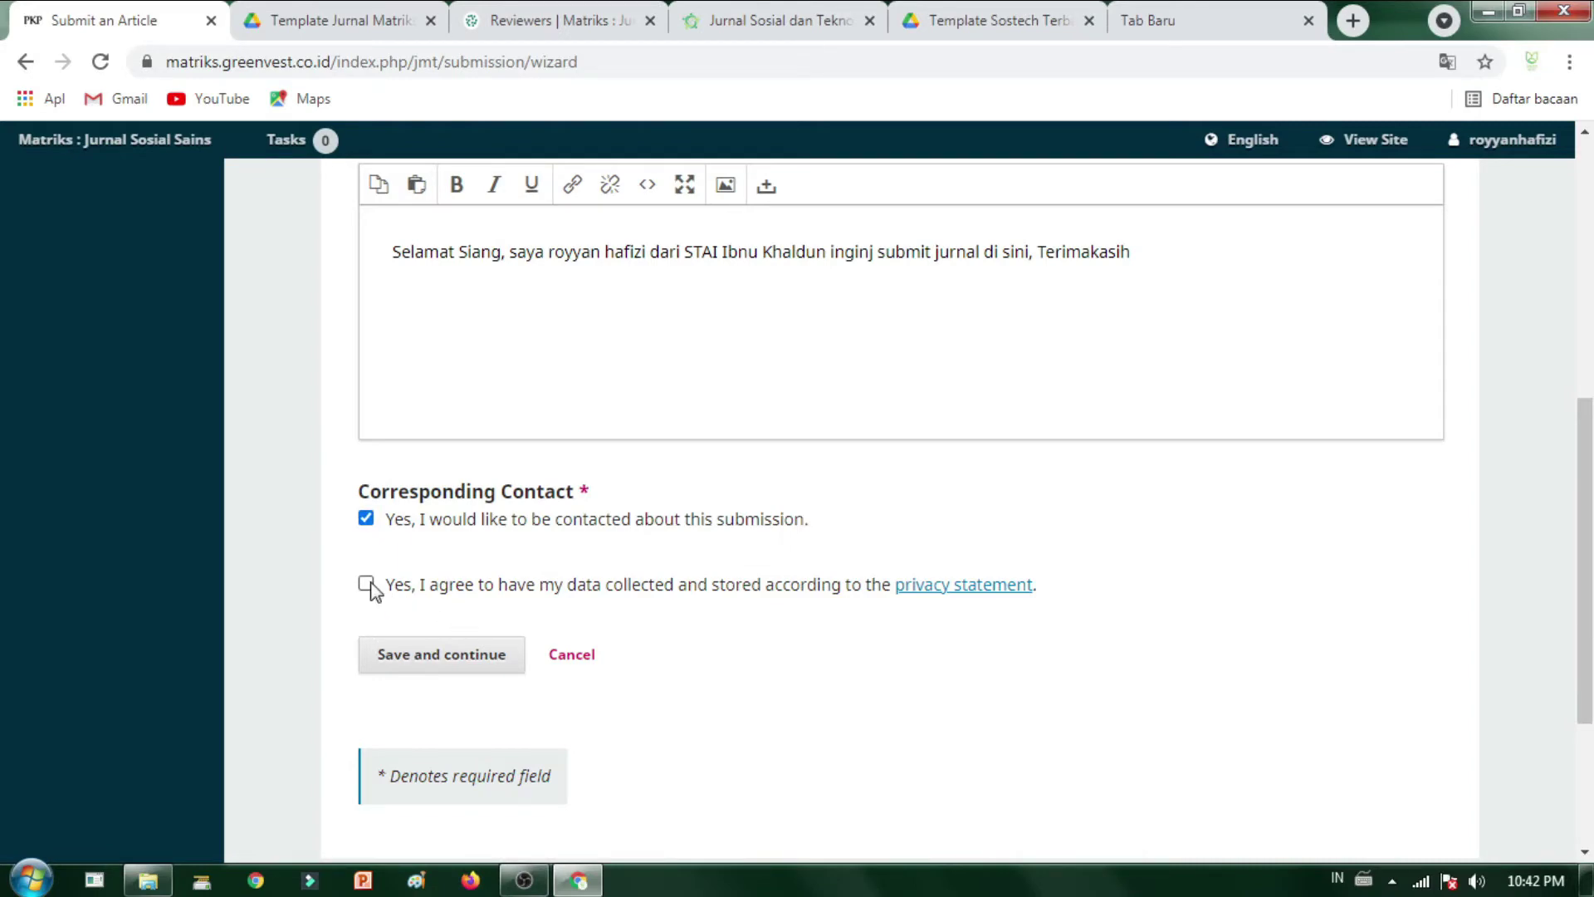
pyautogui.scroll(6, 606, 520)
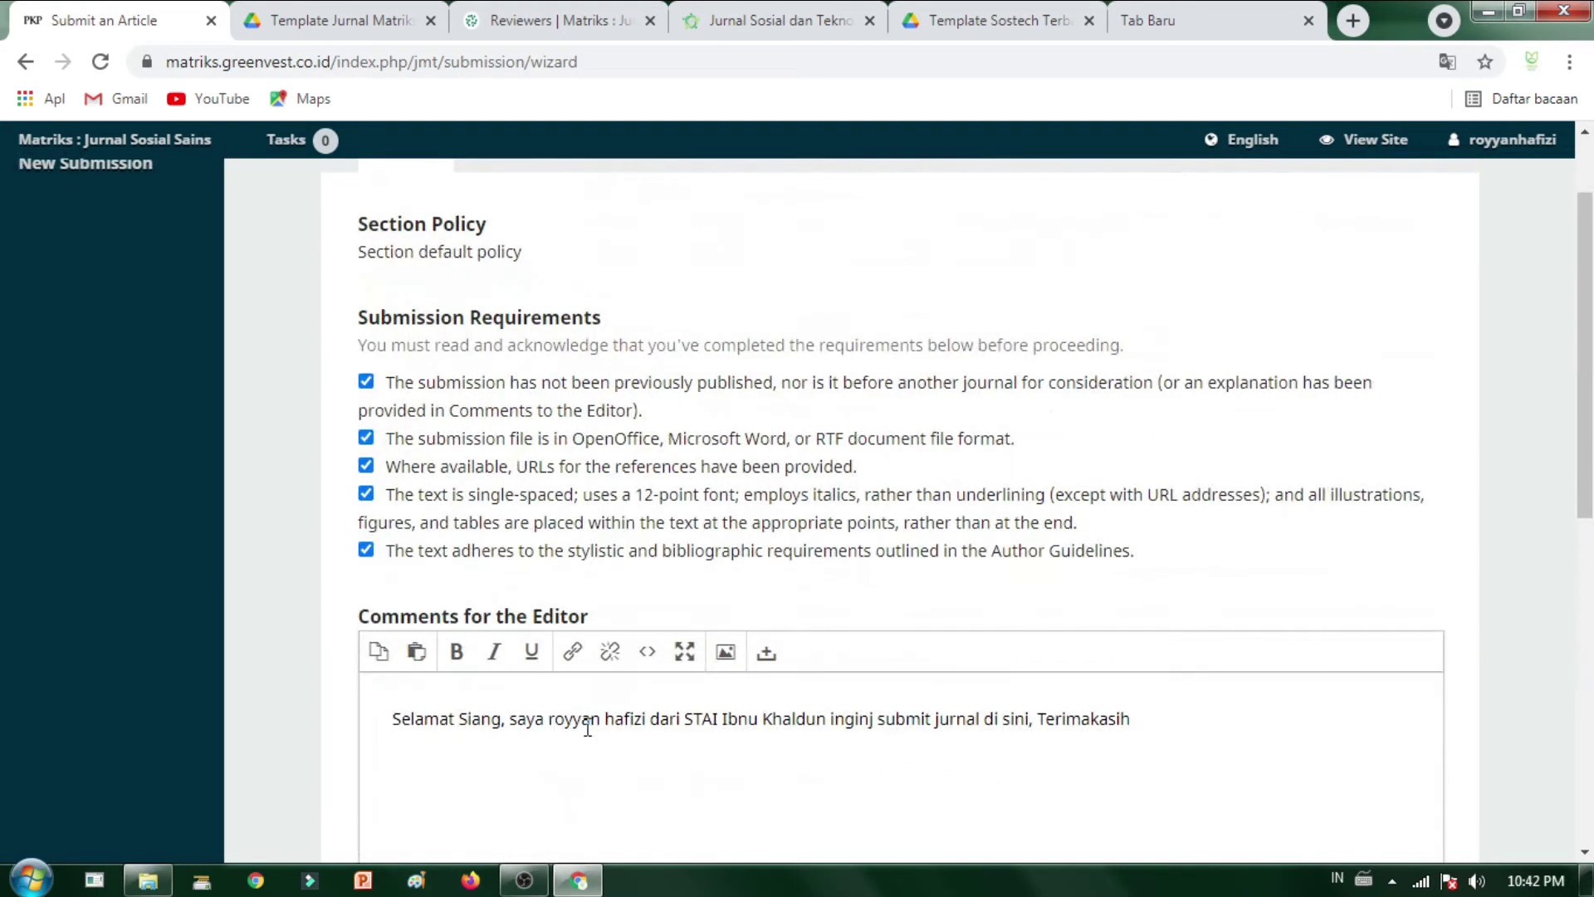
pyautogui.click(1195, 710)
pyautogui.scroll(2, 640, 733)
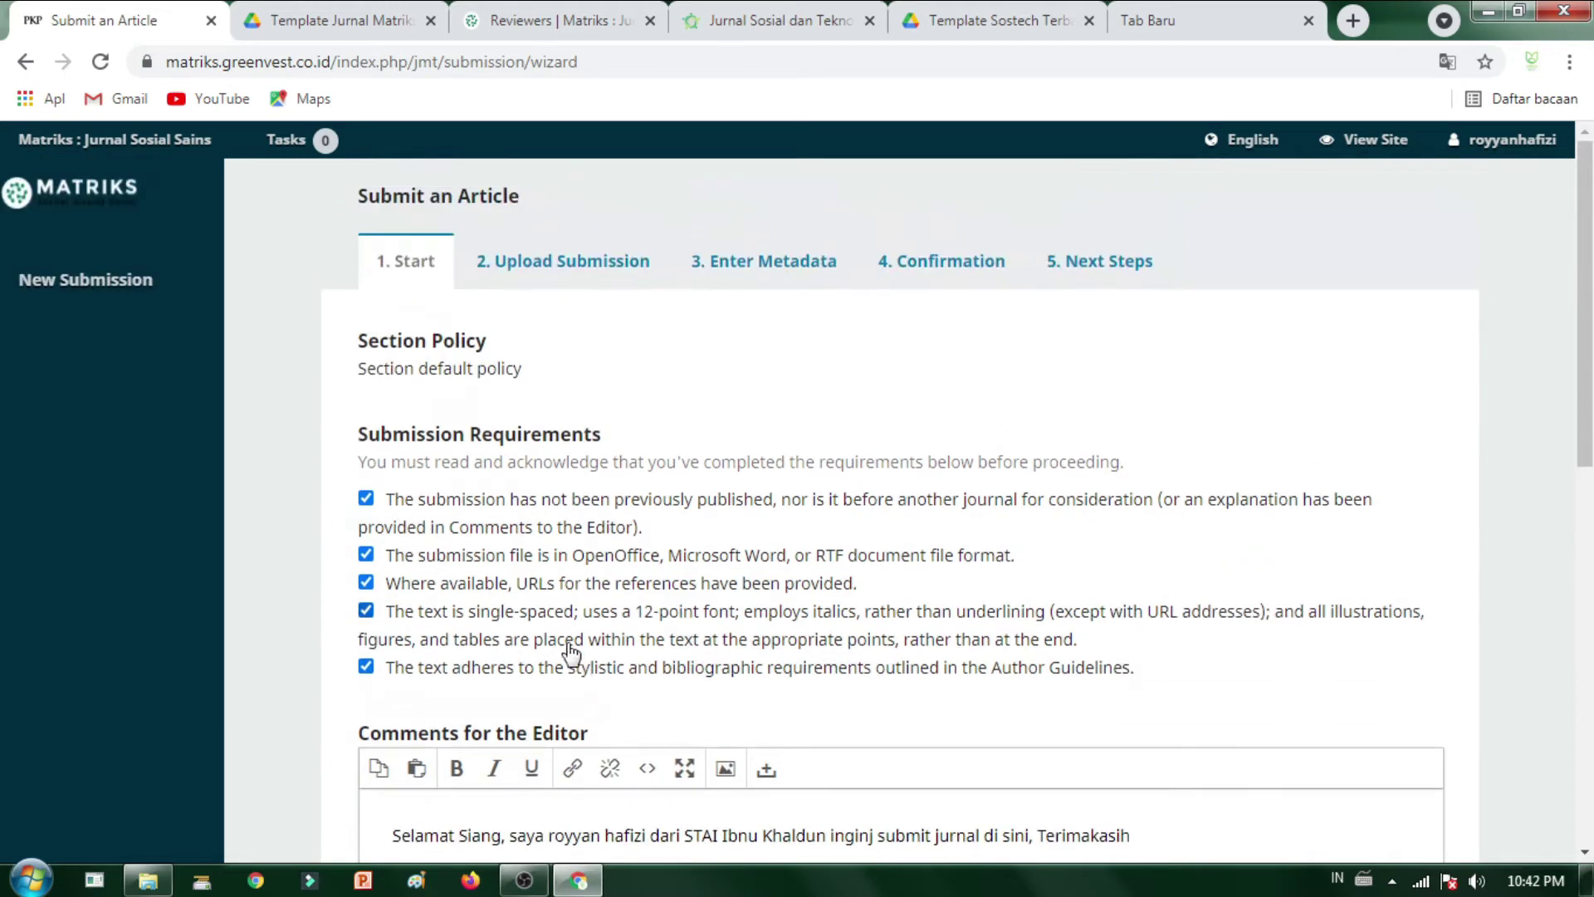
pyautogui.scroll(-10, 586, 366)
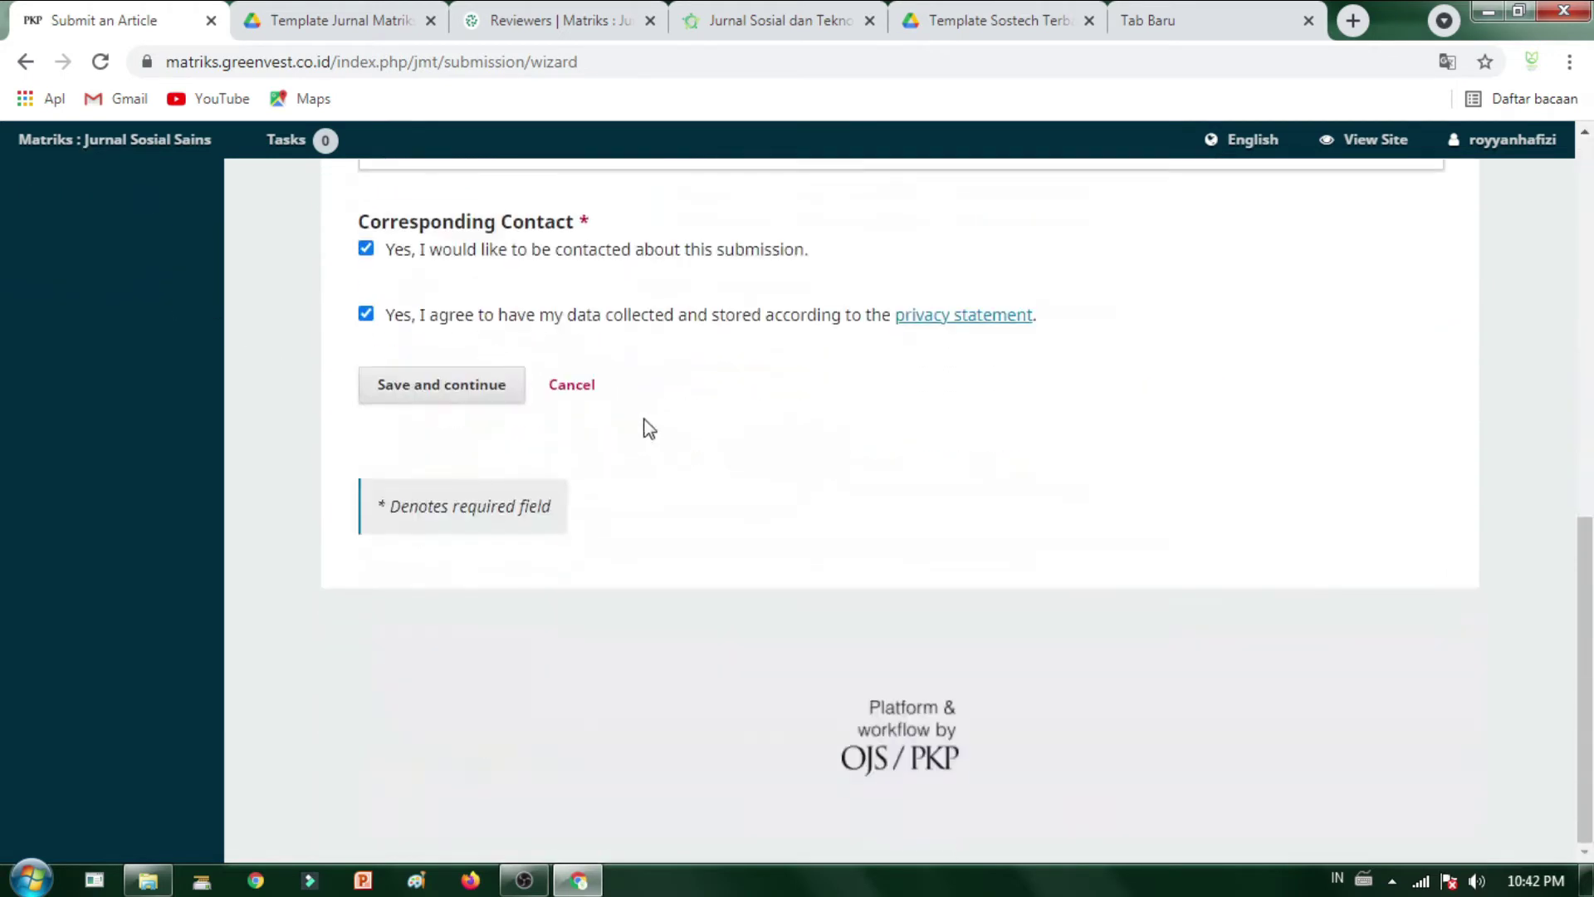
# - Upload the literature review .docx from the local drive as Article Text
pyautogui.click(454, 399)
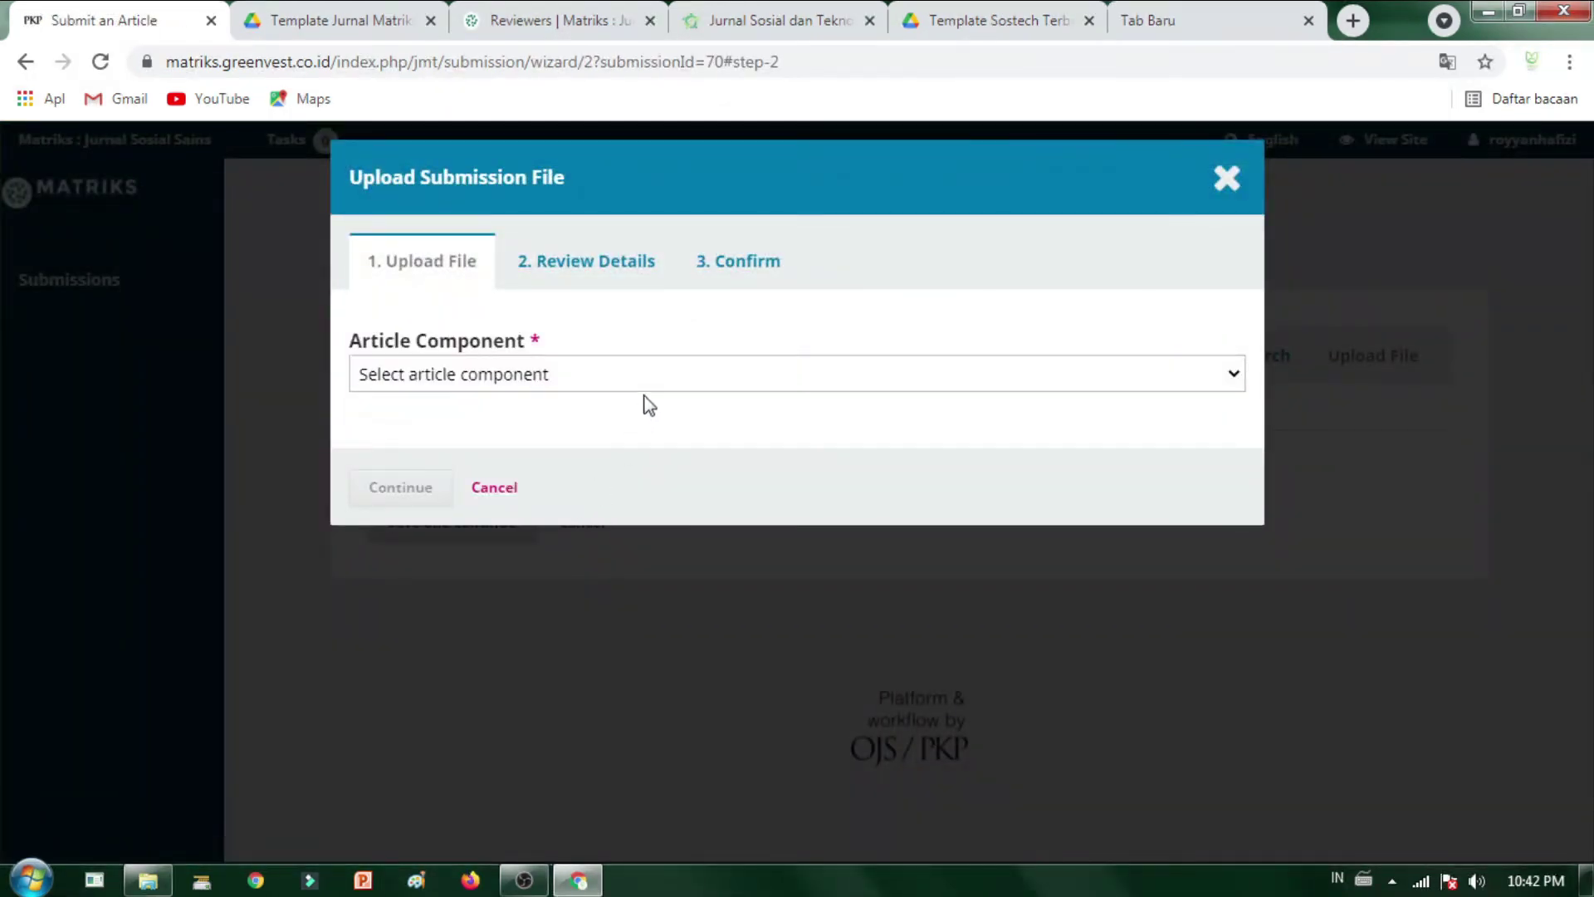
pyautogui.click(645, 383)
pyautogui.click(621, 426)
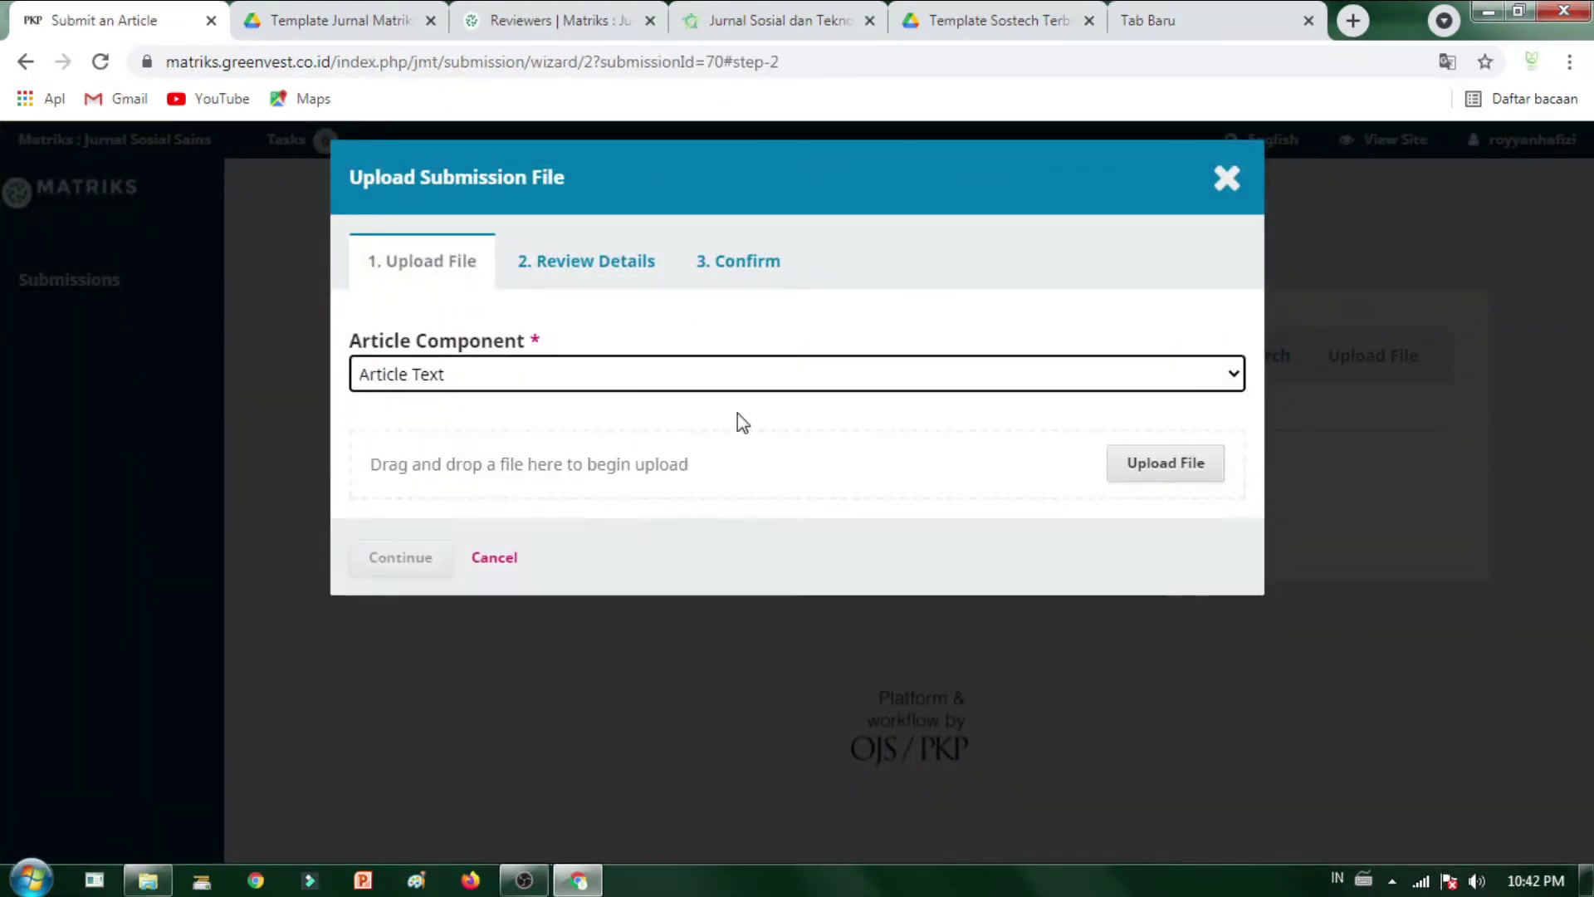
pyautogui.click(1183, 478)
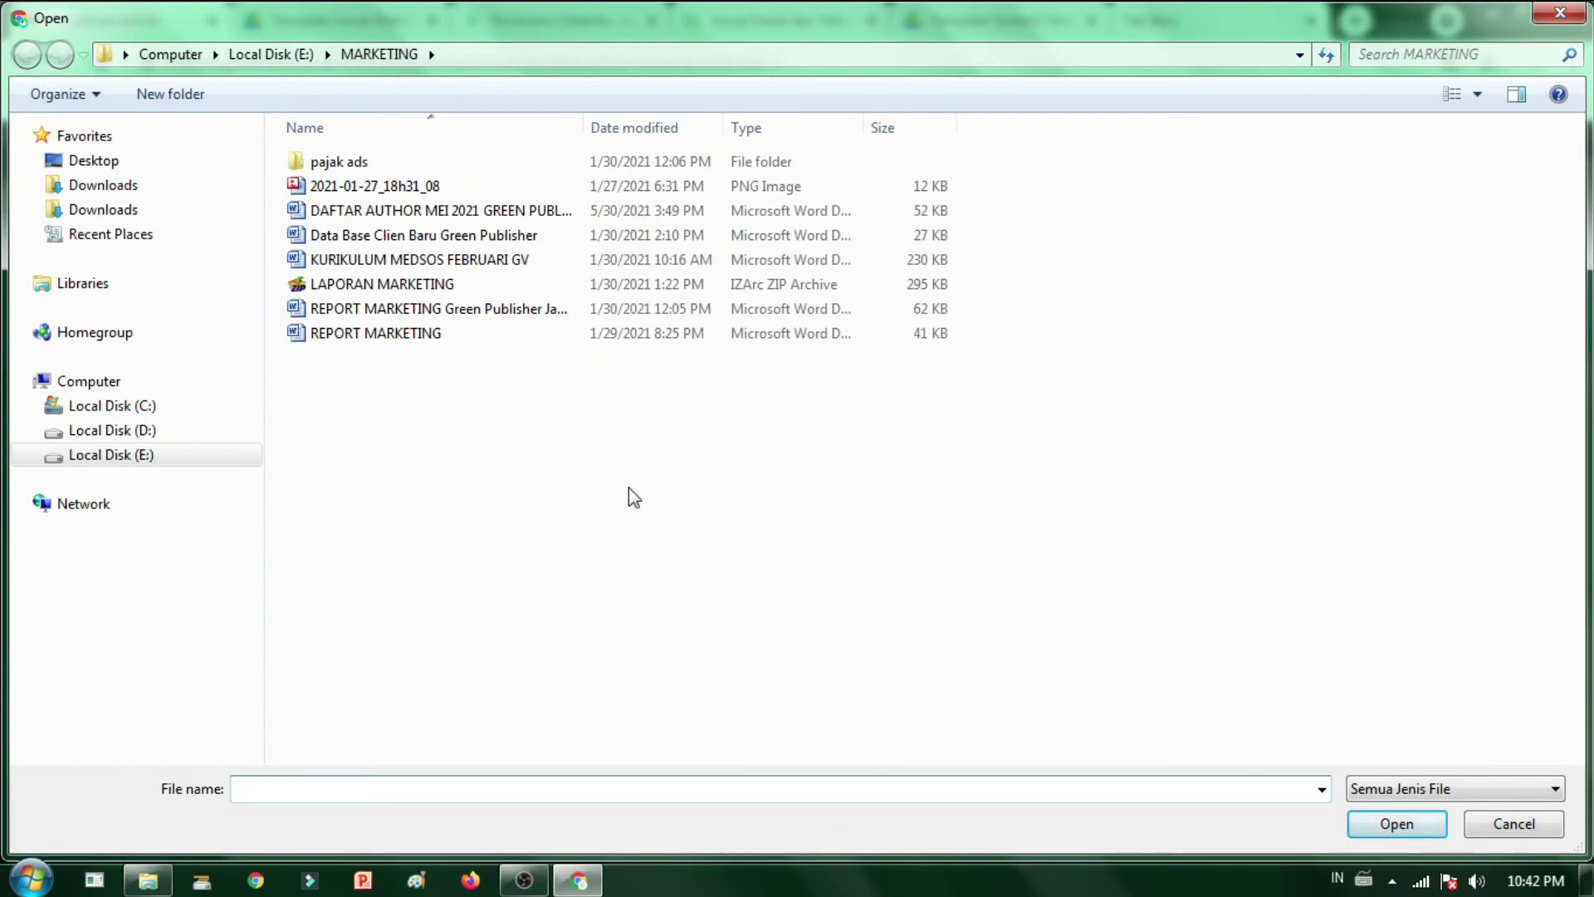
pyautogui.click(177, 459)
pyautogui.click(693, 421)
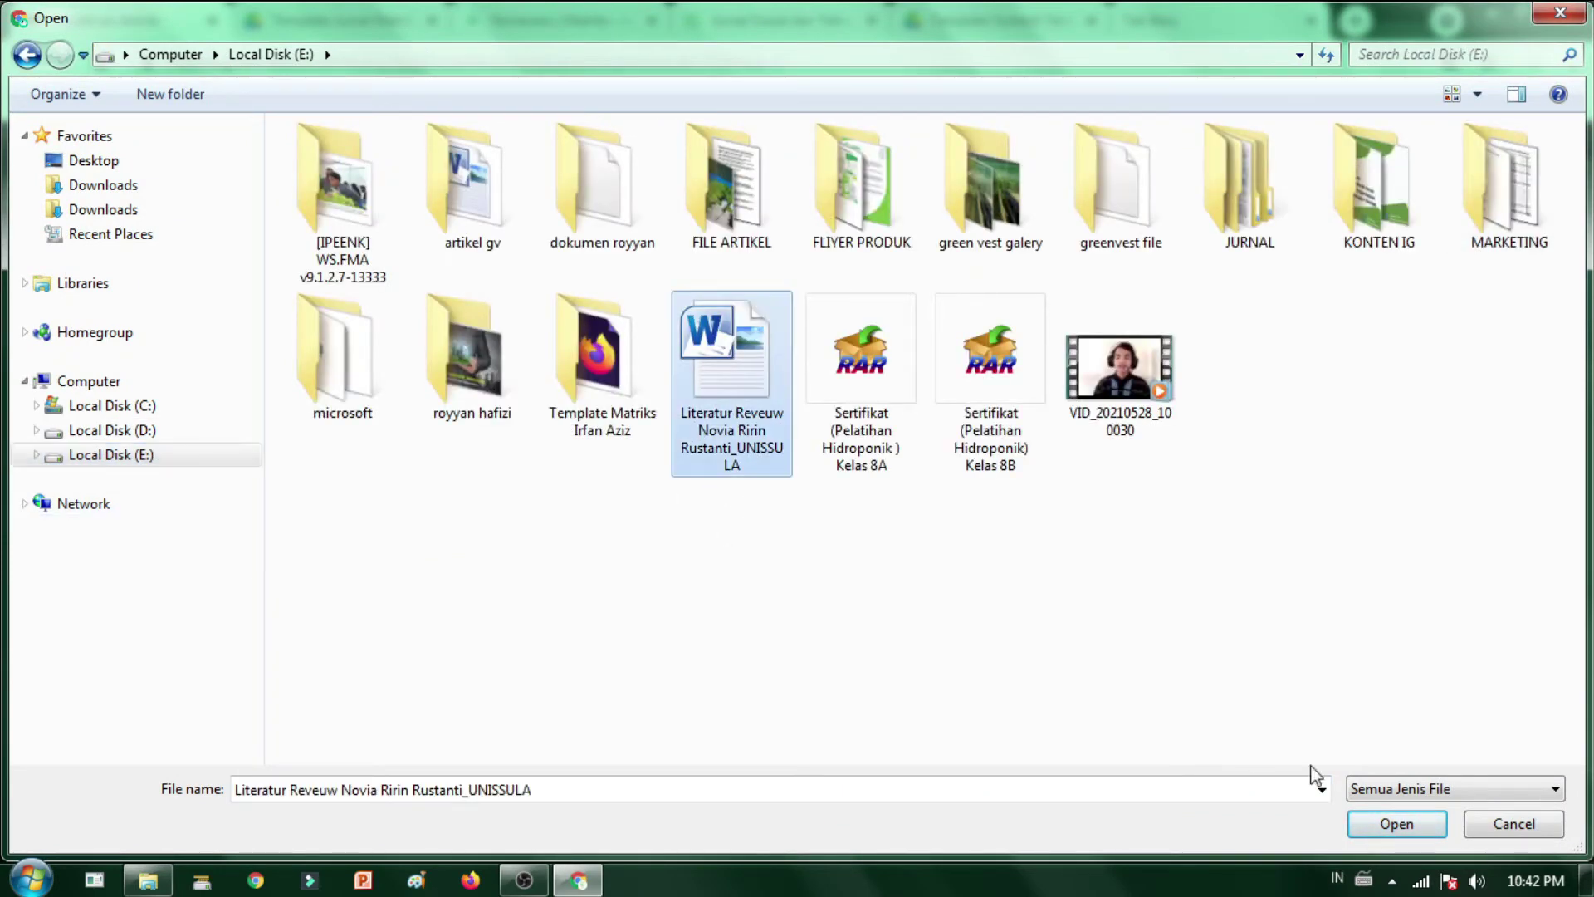
pyautogui.click(1376, 825)
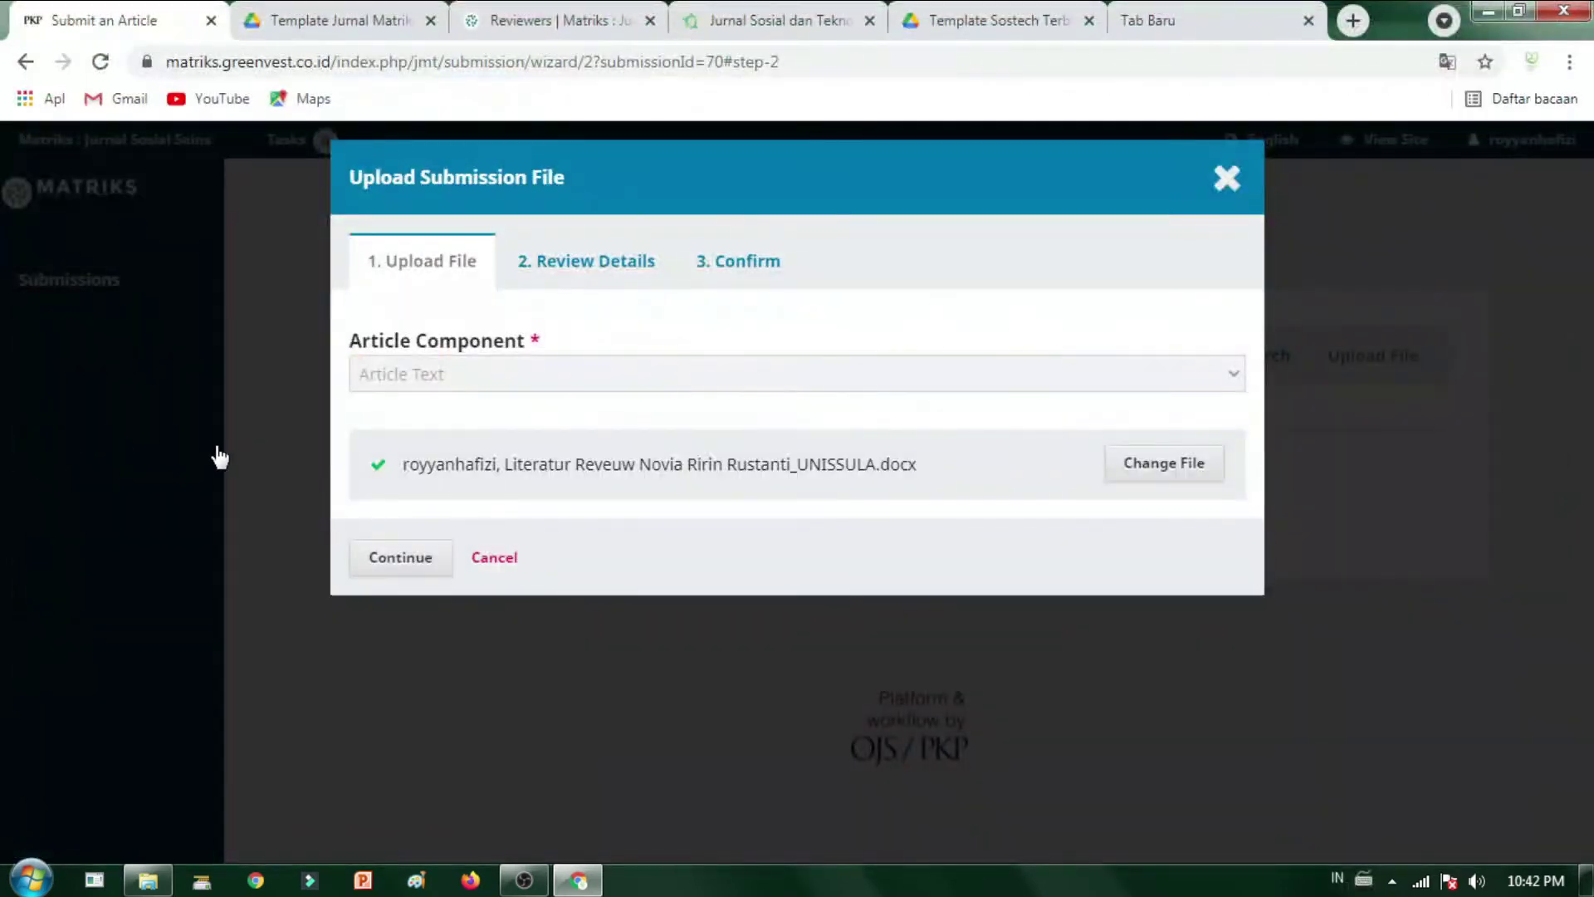
# - Complete the file upload wizard and continue to the Enter Metadata step
pyautogui.click(401, 557)
pyautogui.click(397, 463)
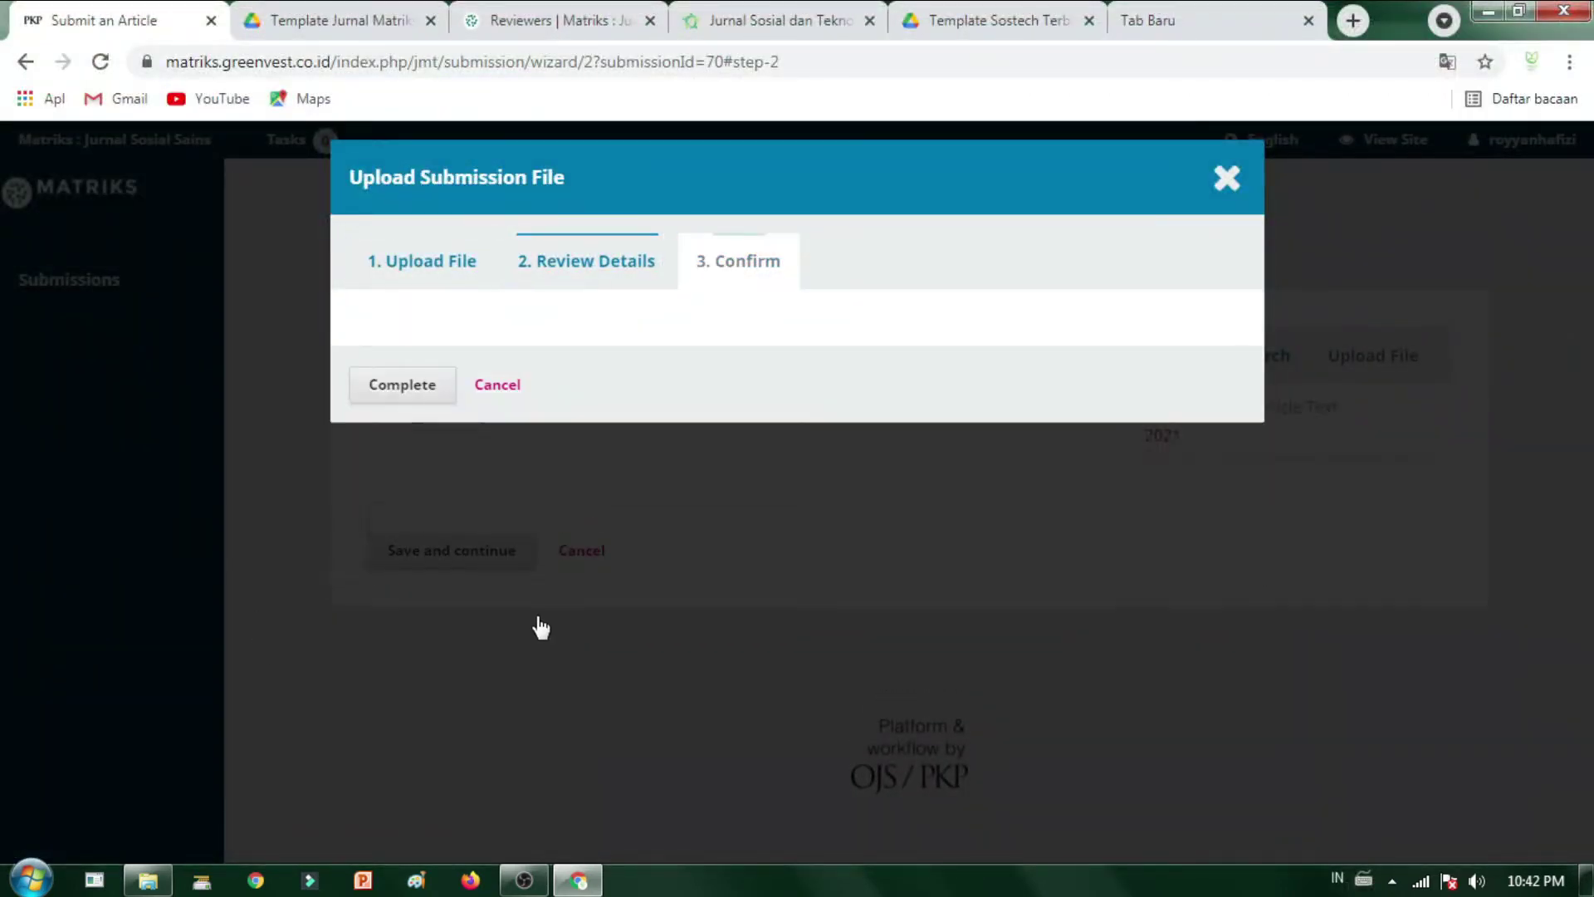
pyautogui.click(402, 546)
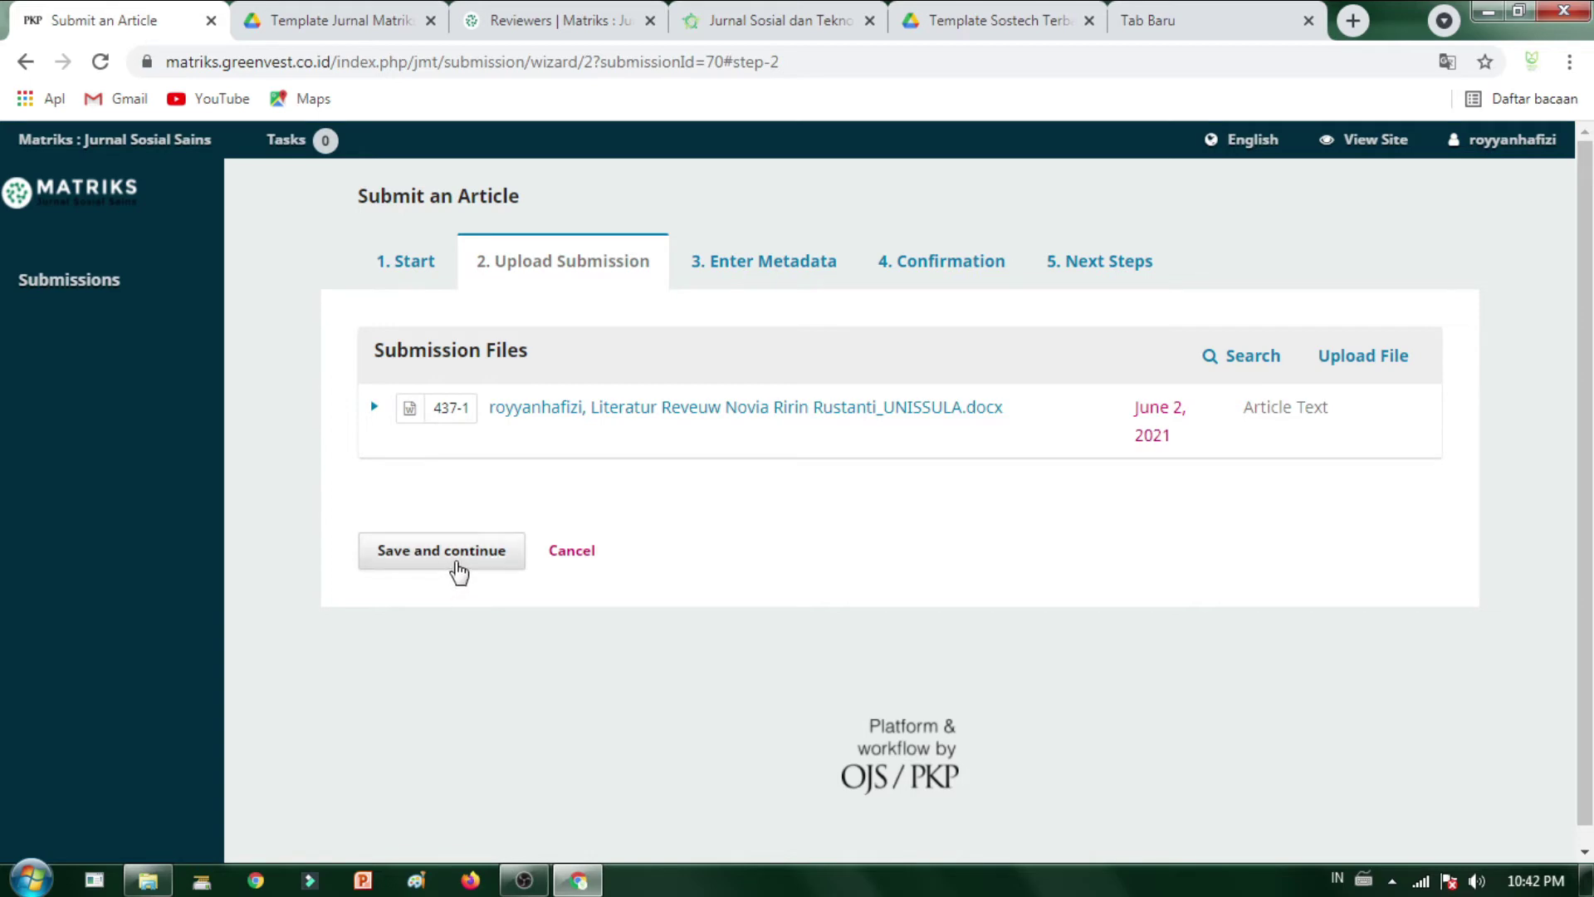
pyautogui.click(459, 573)
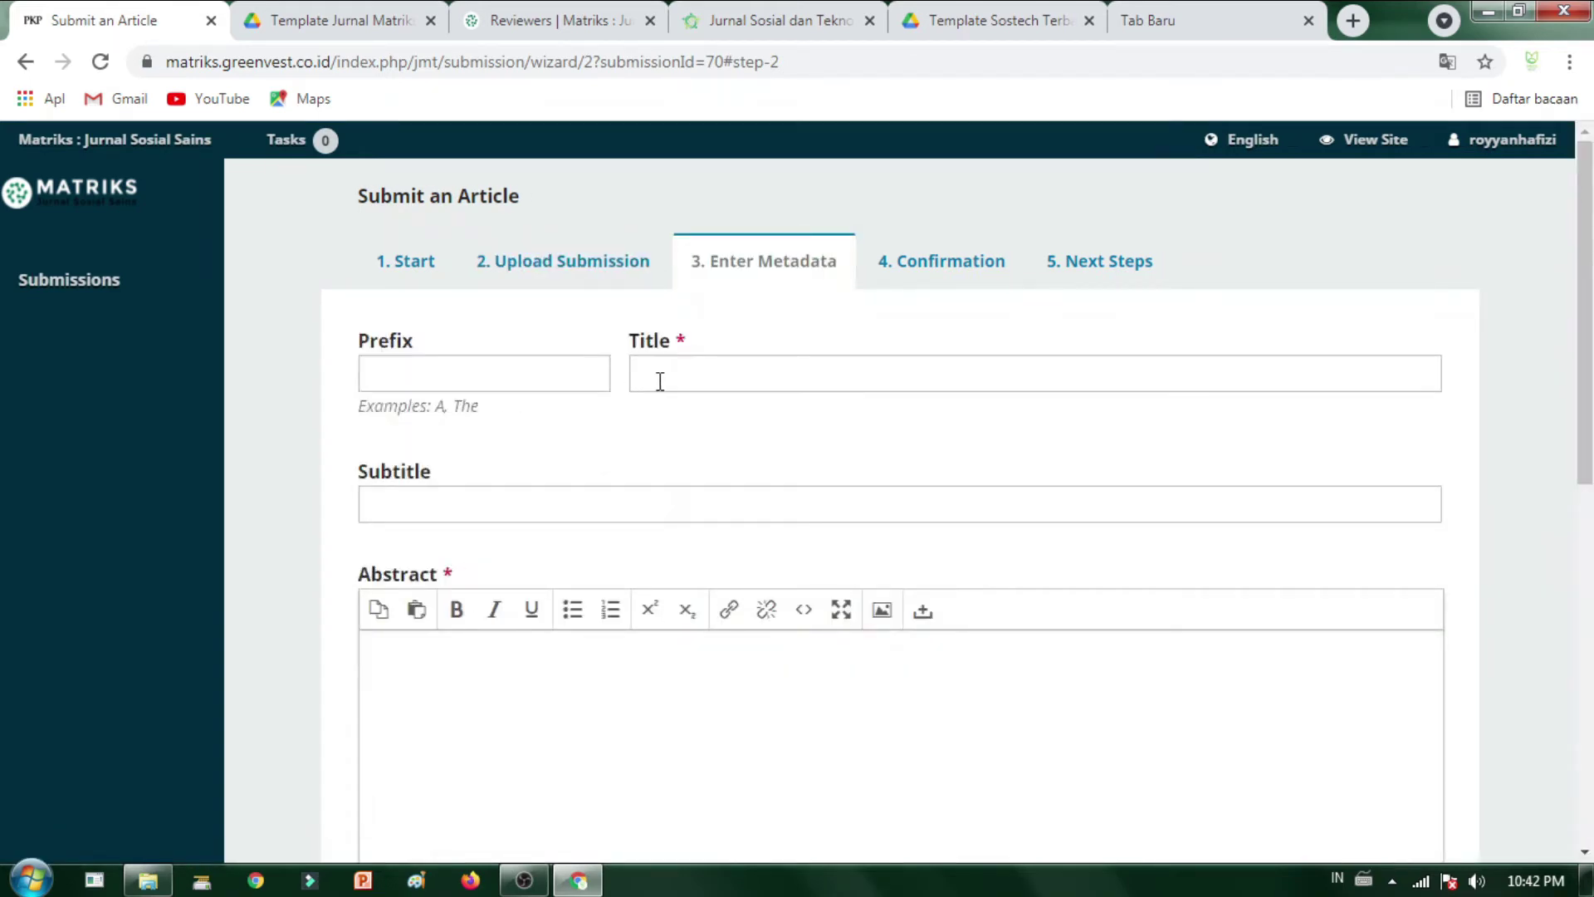
pyautogui.click(659, 377)
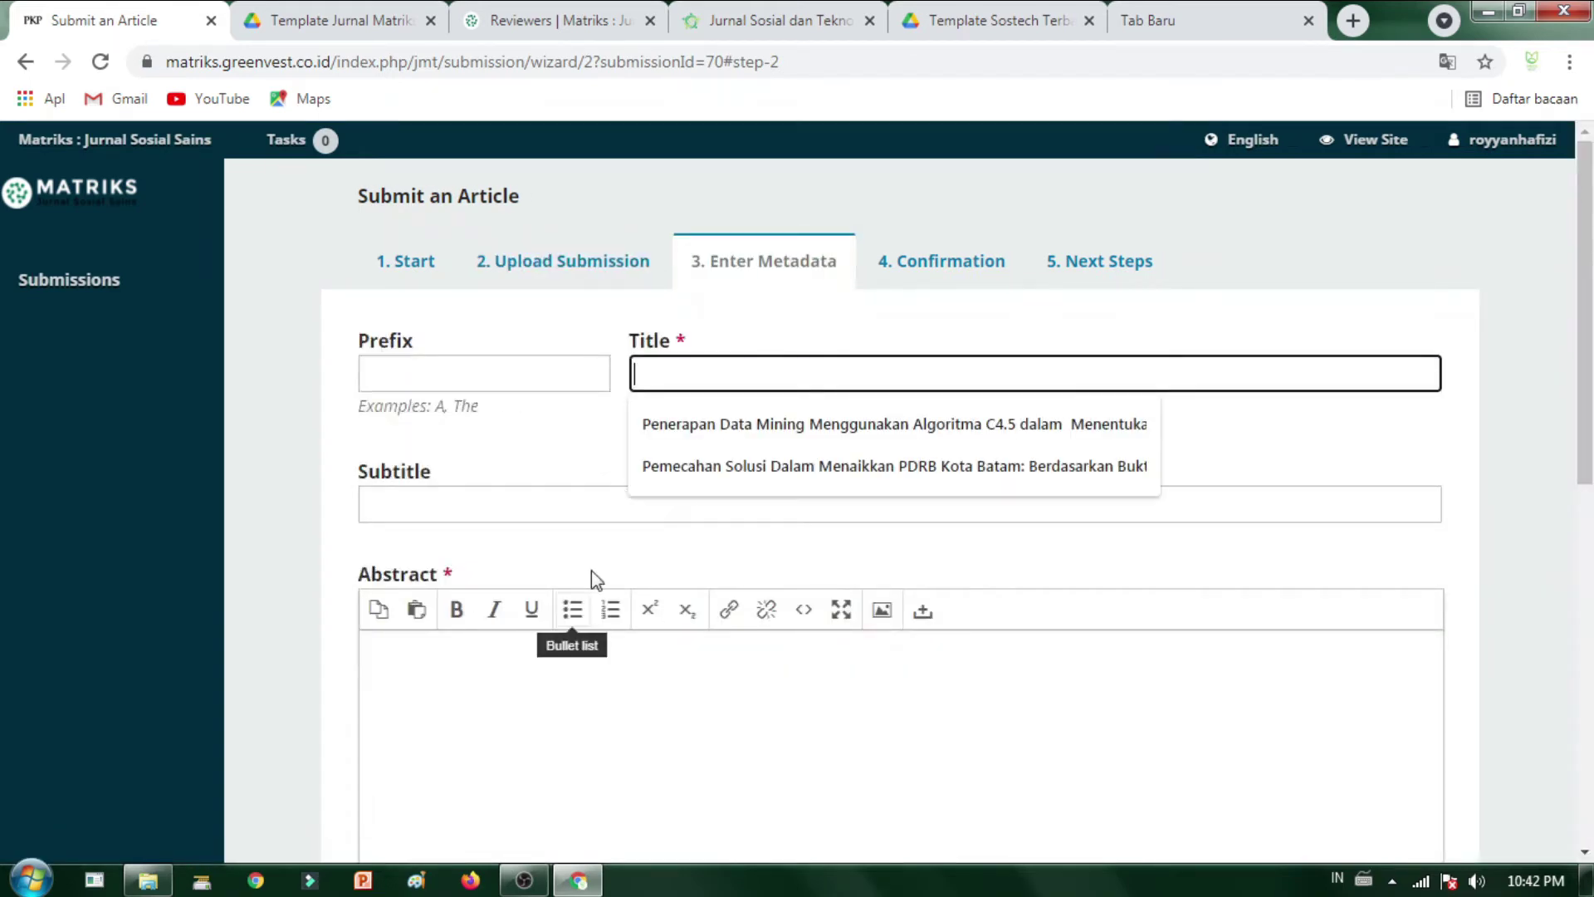
pyautogui.click(148, 880)
# - Open the literature review .docx from Local Disk (E:) in Word and enable editing
pyautogui.click(274, 547)
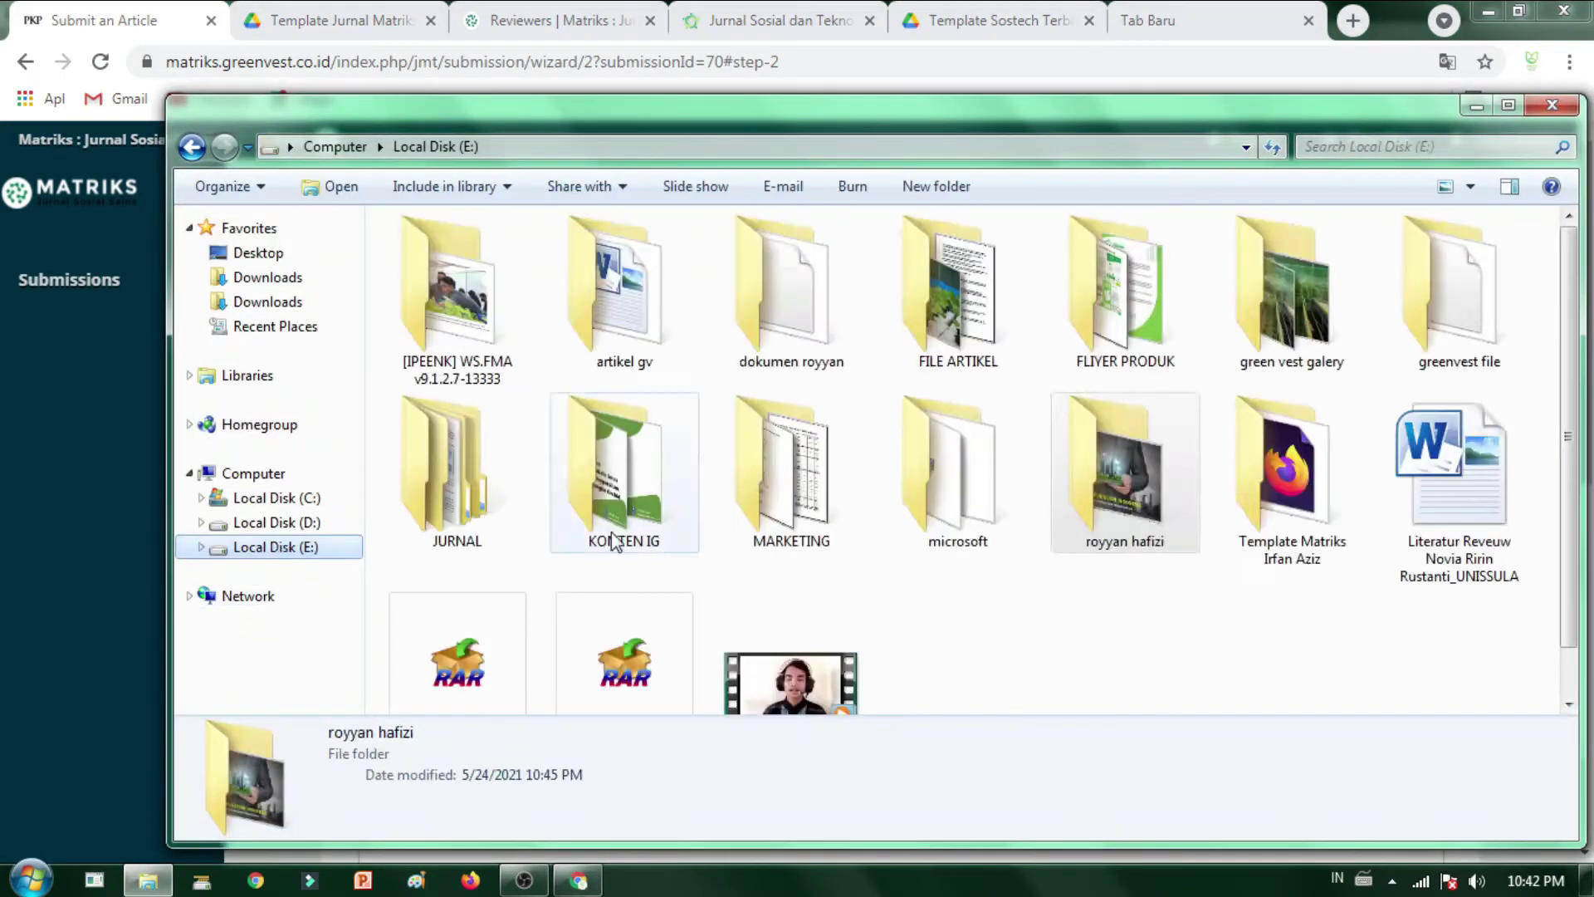
pyautogui.doubleClick(1395, 515)
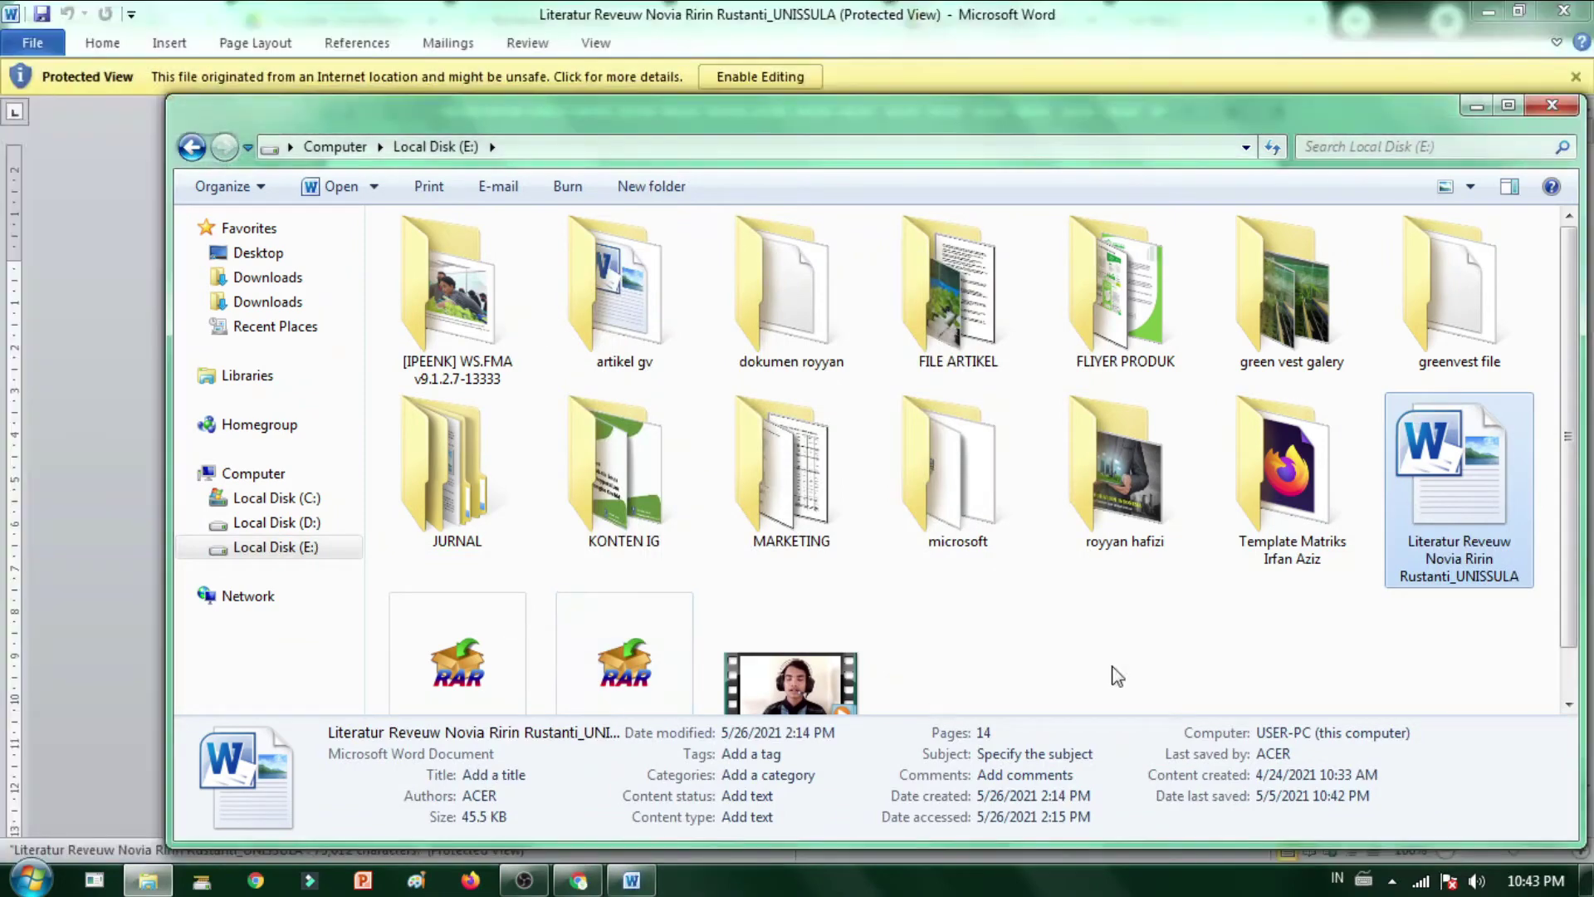
pyautogui.click(751, 78)
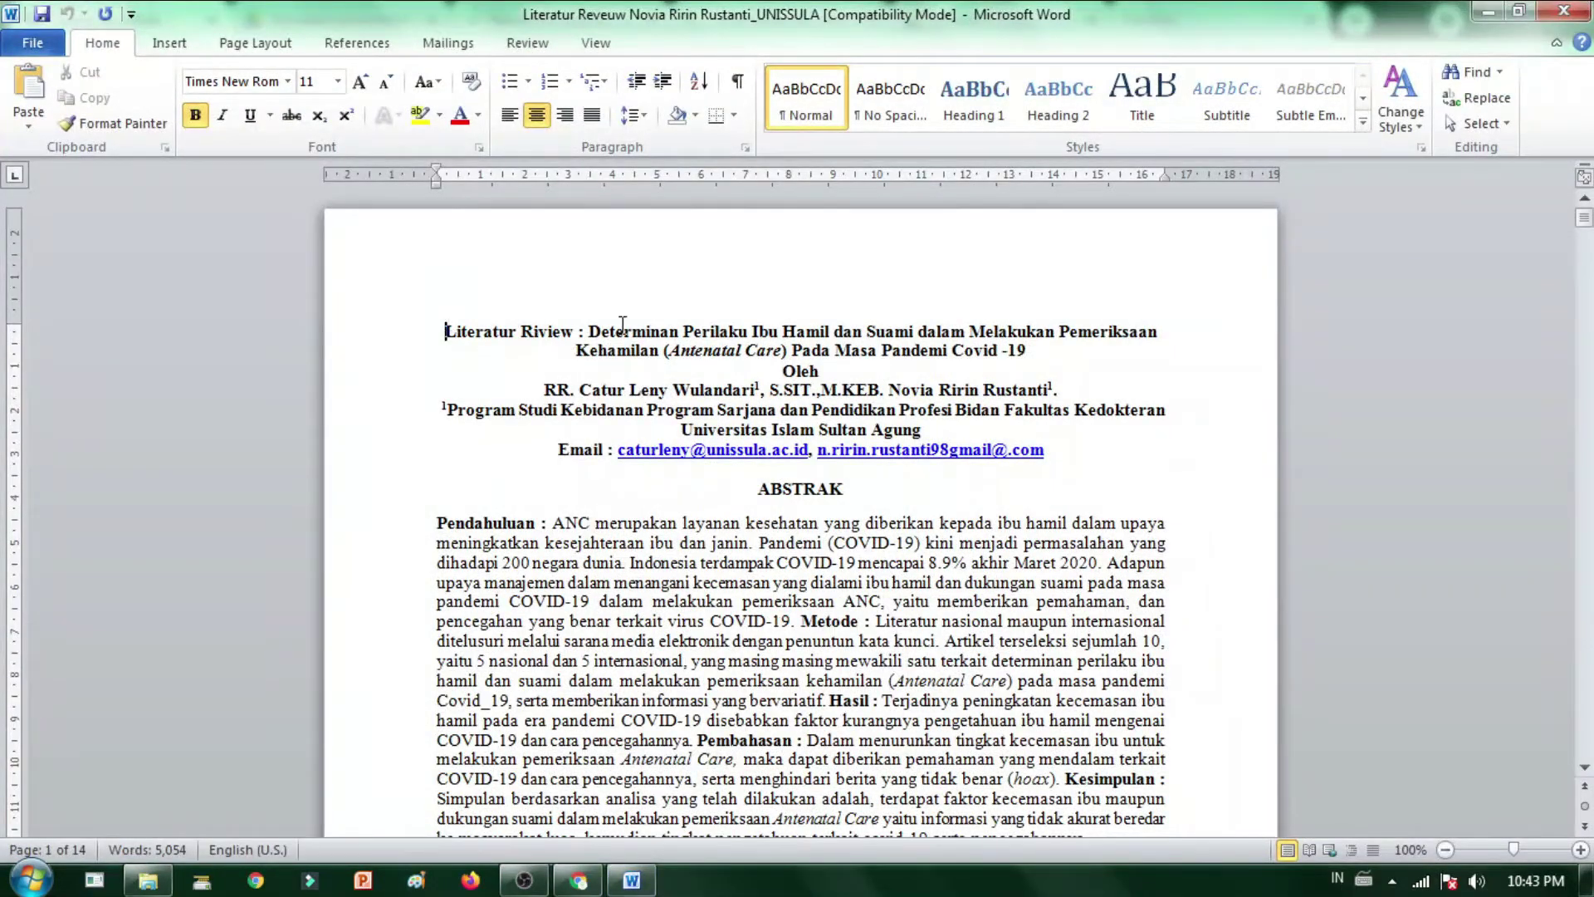
# - Copy the article title from the Word document and return to the Chrome submission form
pyautogui.moveTo(623, 331)
pyautogui.mouseDown()
pyautogui.moveTo(1047, 350)
pyautogui.moveTo(1027, 357)
pyautogui.mouseUp()
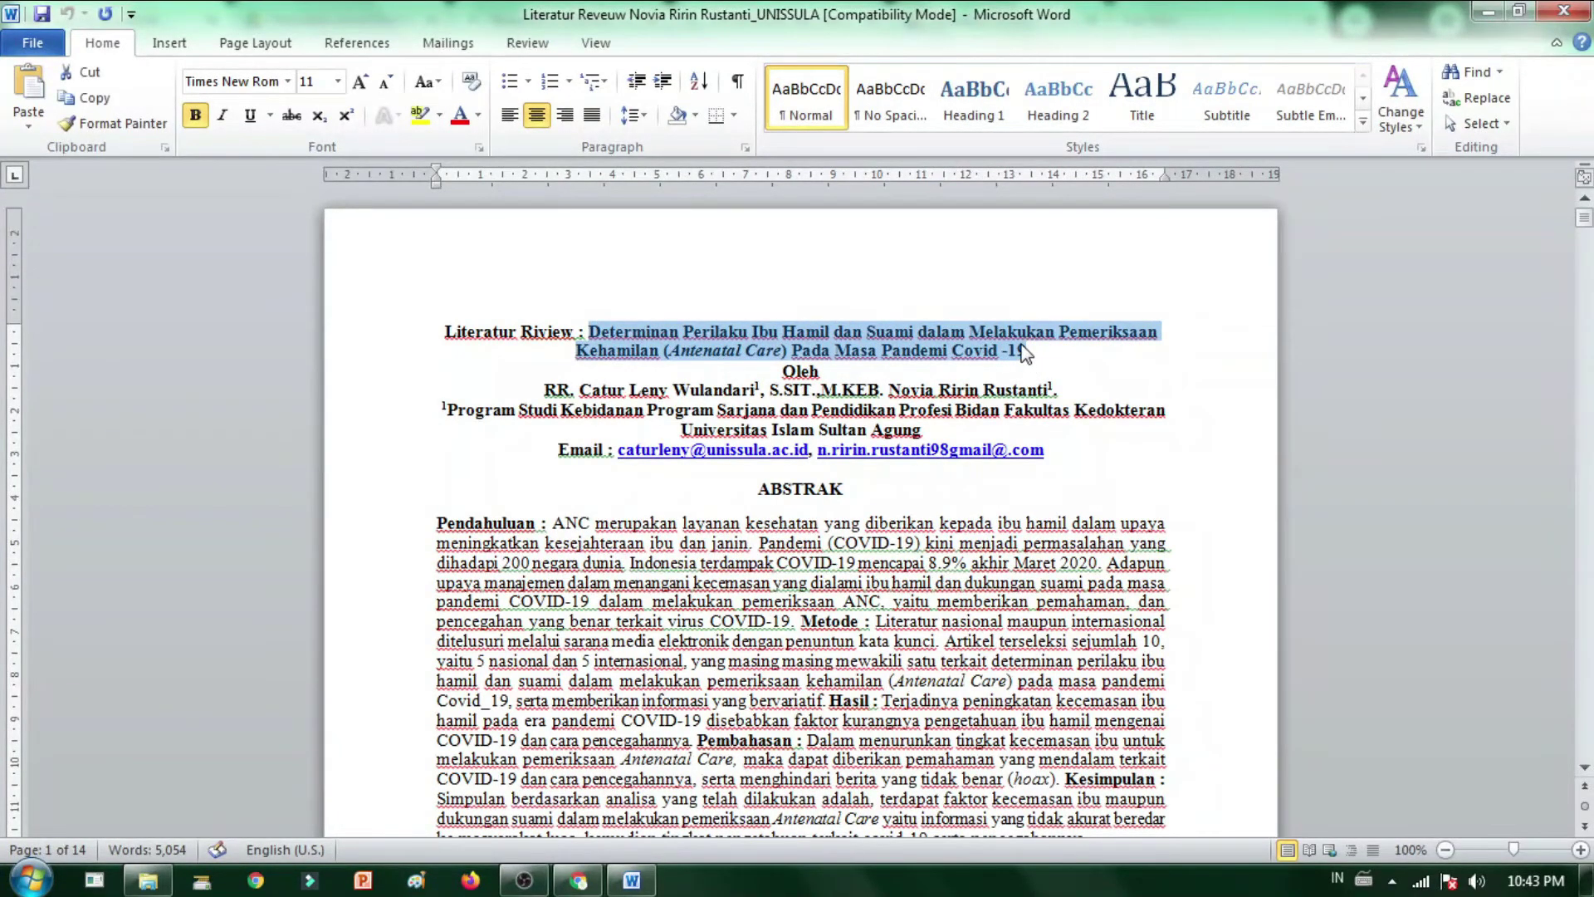
pyautogui.press('alt')
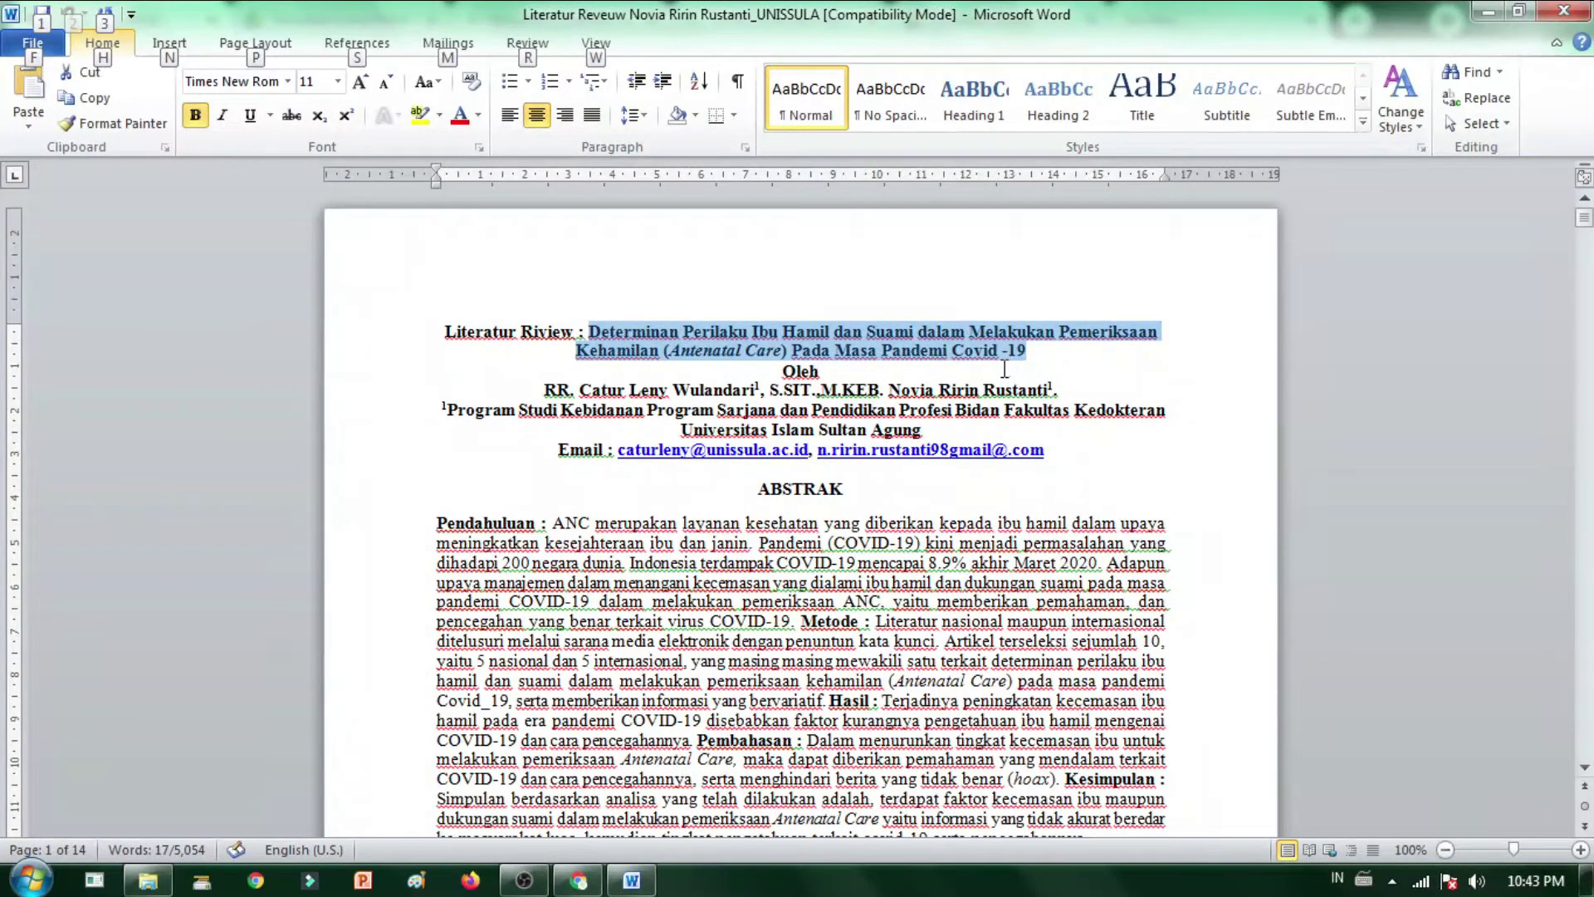
pyautogui.hotkey('alt', 'Tab')
pyautogui.hotkey('alt', 'Tab')
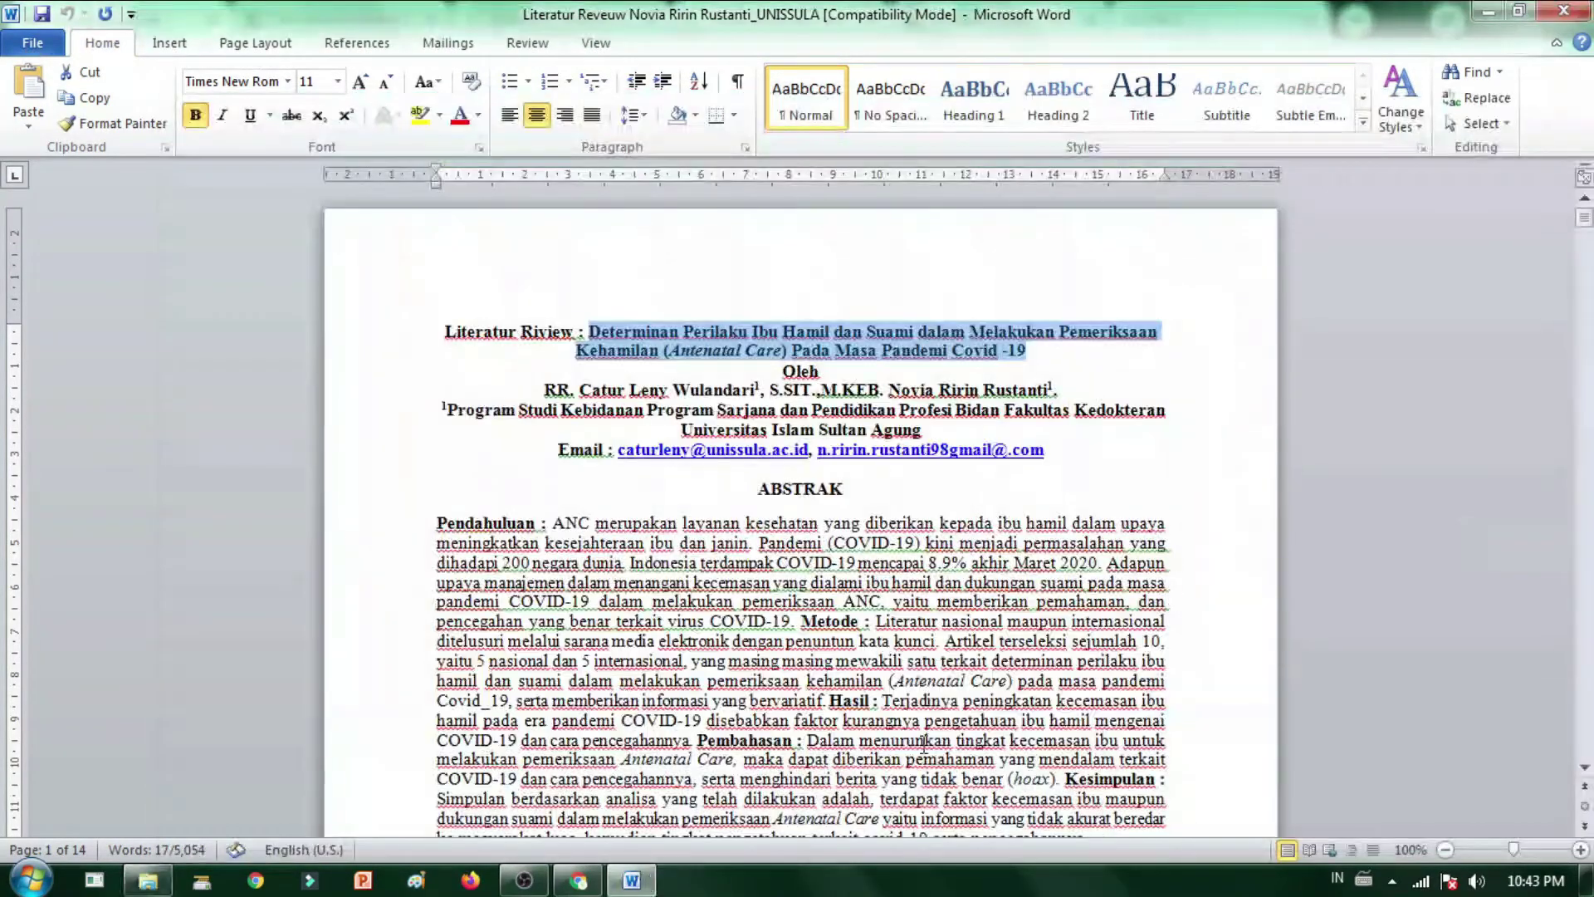
pyautogui.click(577, 880)
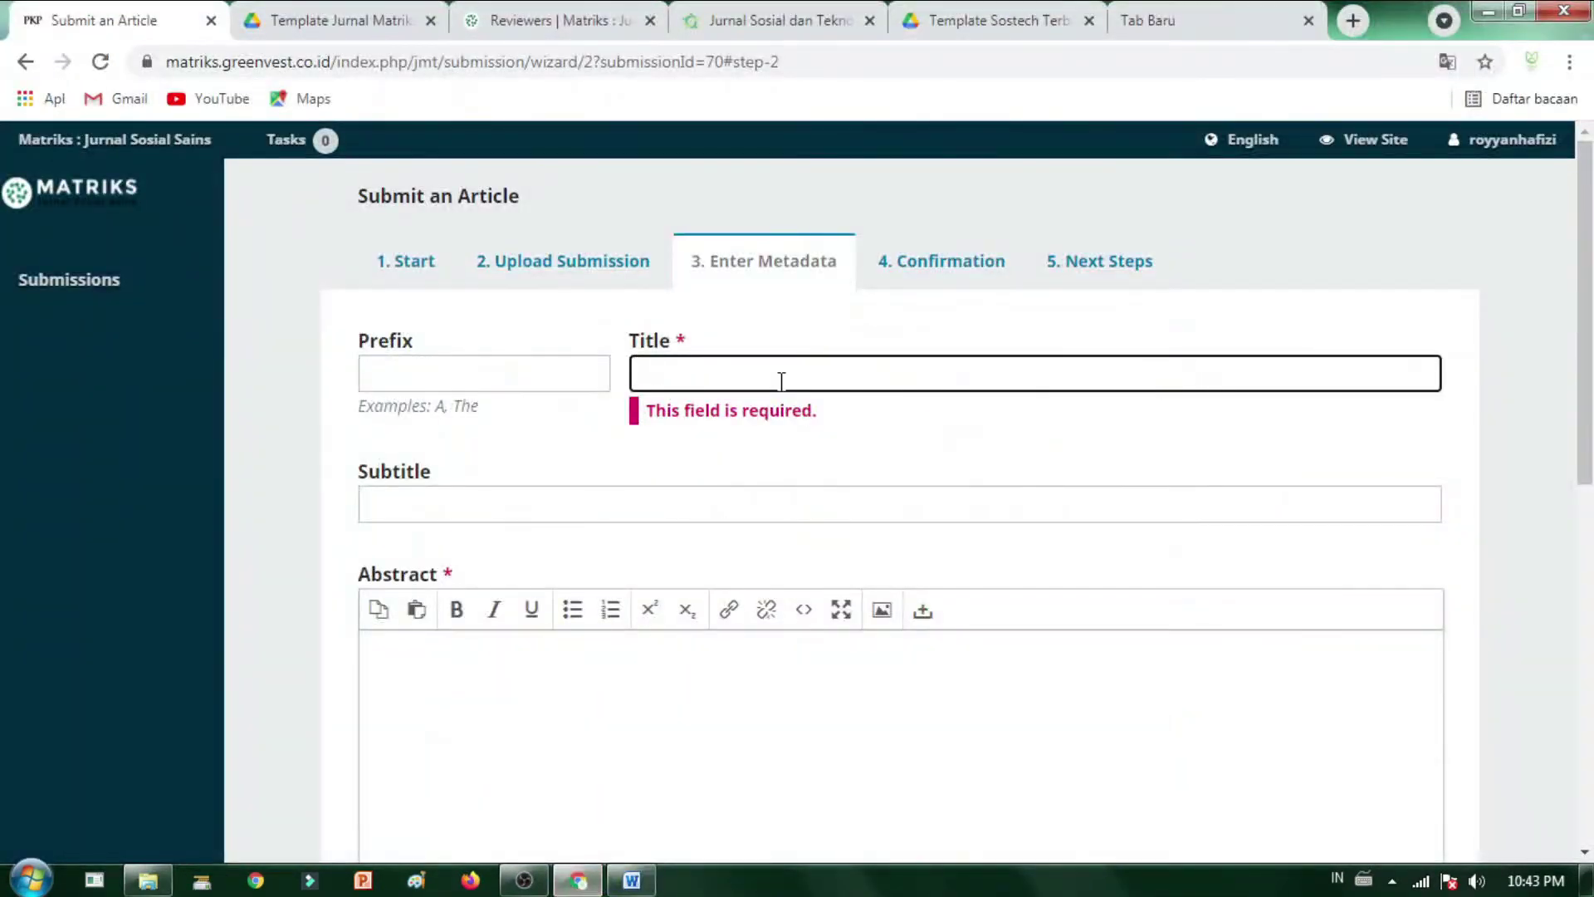
# - Paste the copied antenatal-care title, 'Determinan Perilaku Ibu Hamil dan Suami…', into the Title field
pyautogui.click(780, 381)
pyautogui.write('Determinan Perilaku Ibu Hamil dan Suami dalam Melakukan Pemeriksaan Kehamilan (Antenatal Care) Pada Masa Pandemi Covid-19')
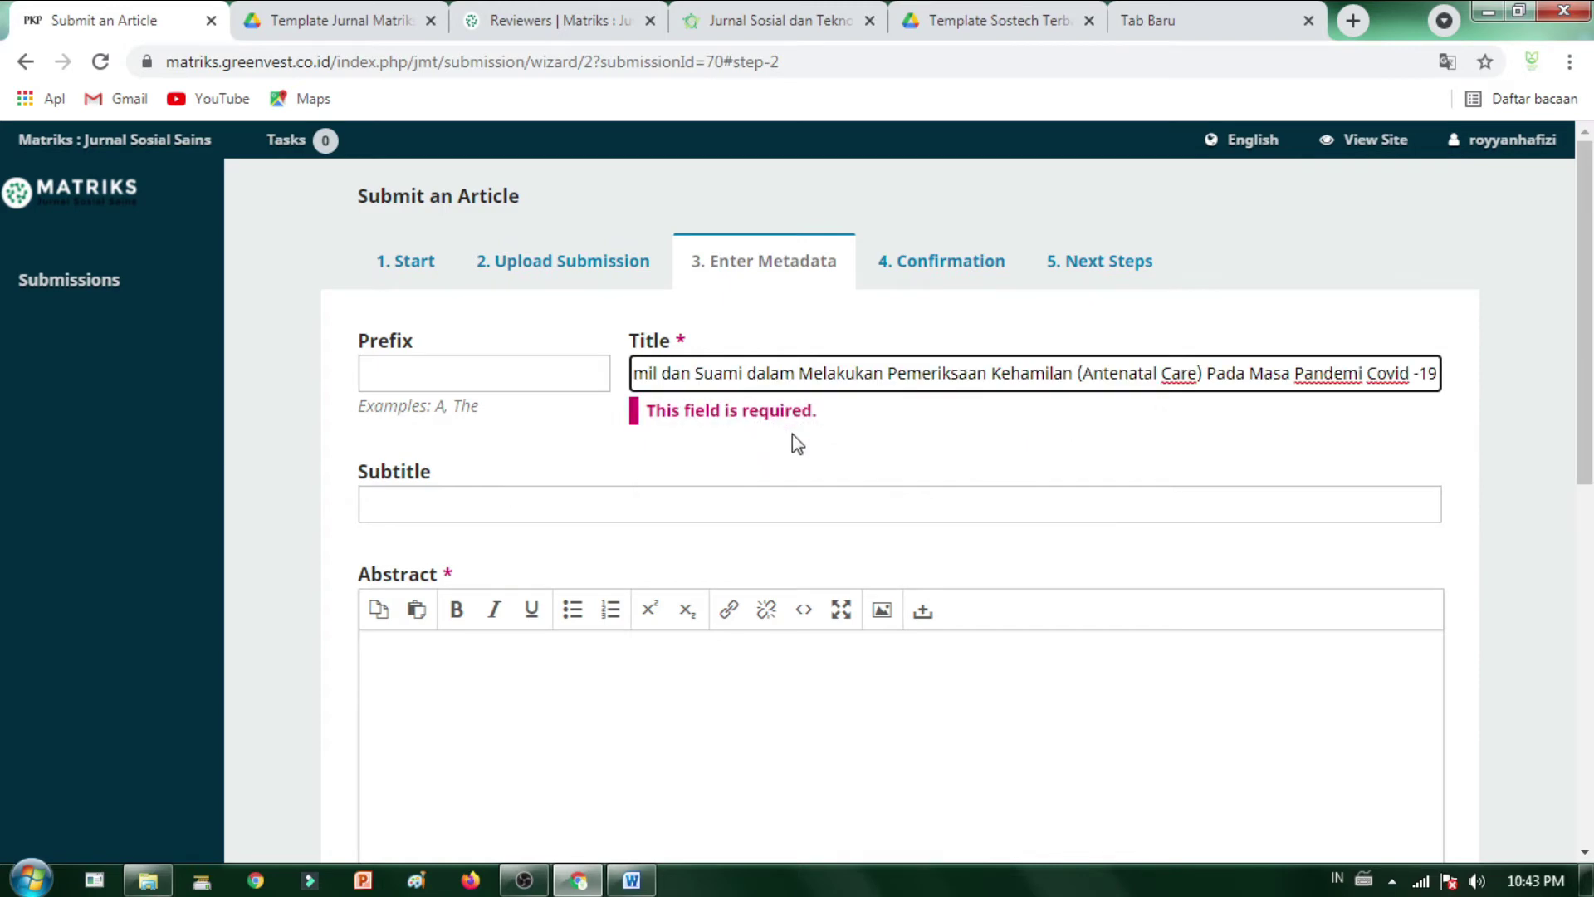
pyautogui.moveTo(725, 381); pyautogui.dragTo(474, 432)
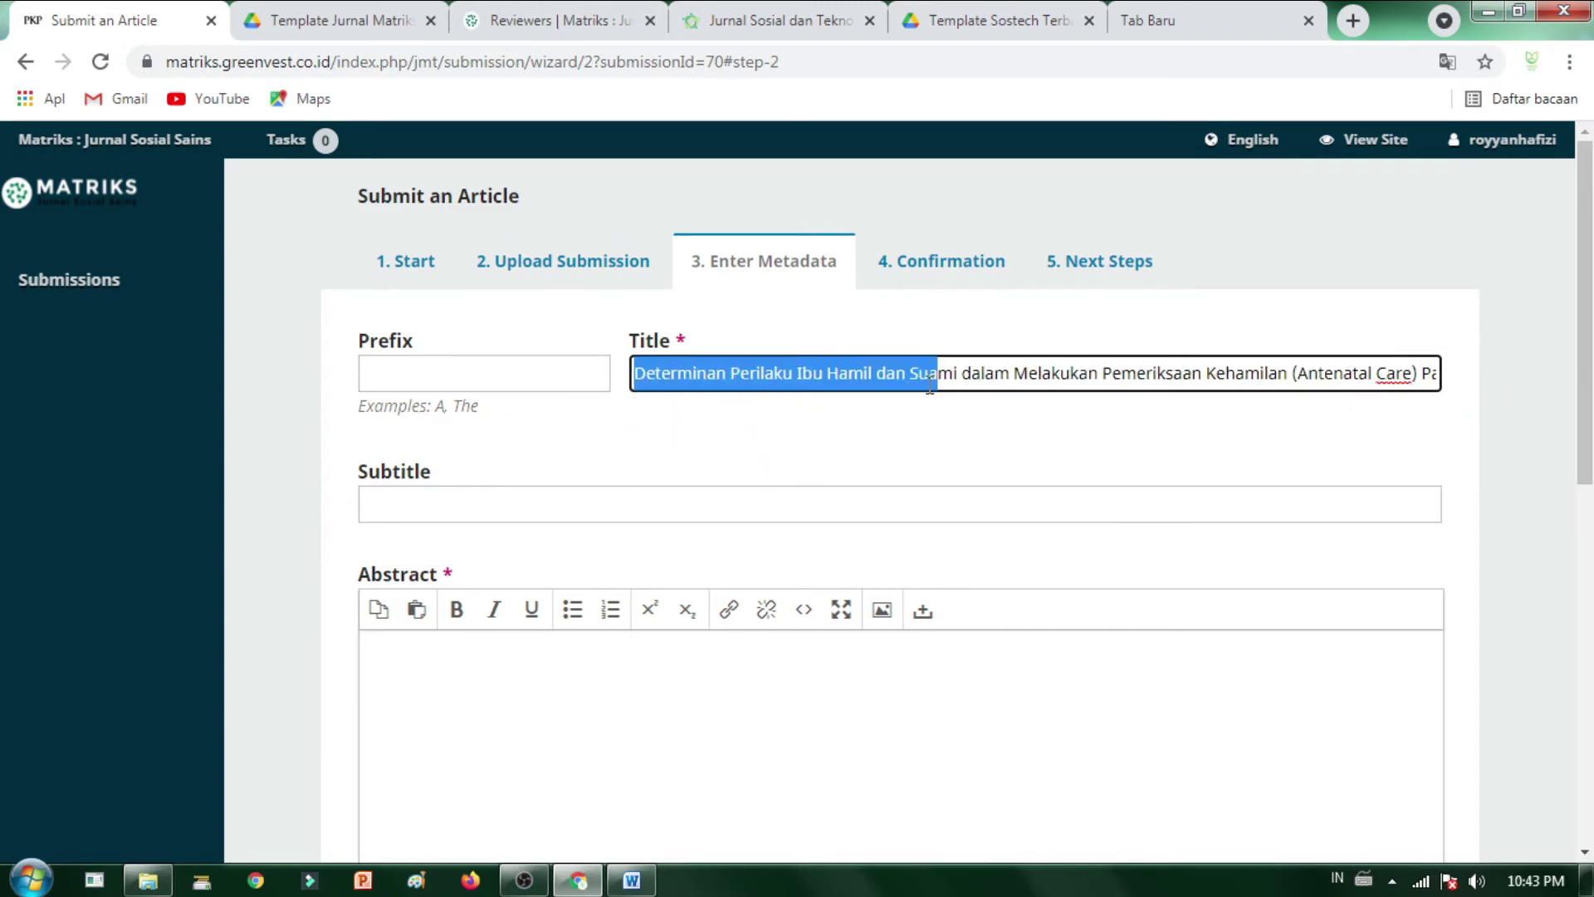
pyautogui.click(1158, 374)
pyautogui.click(1024, 443)
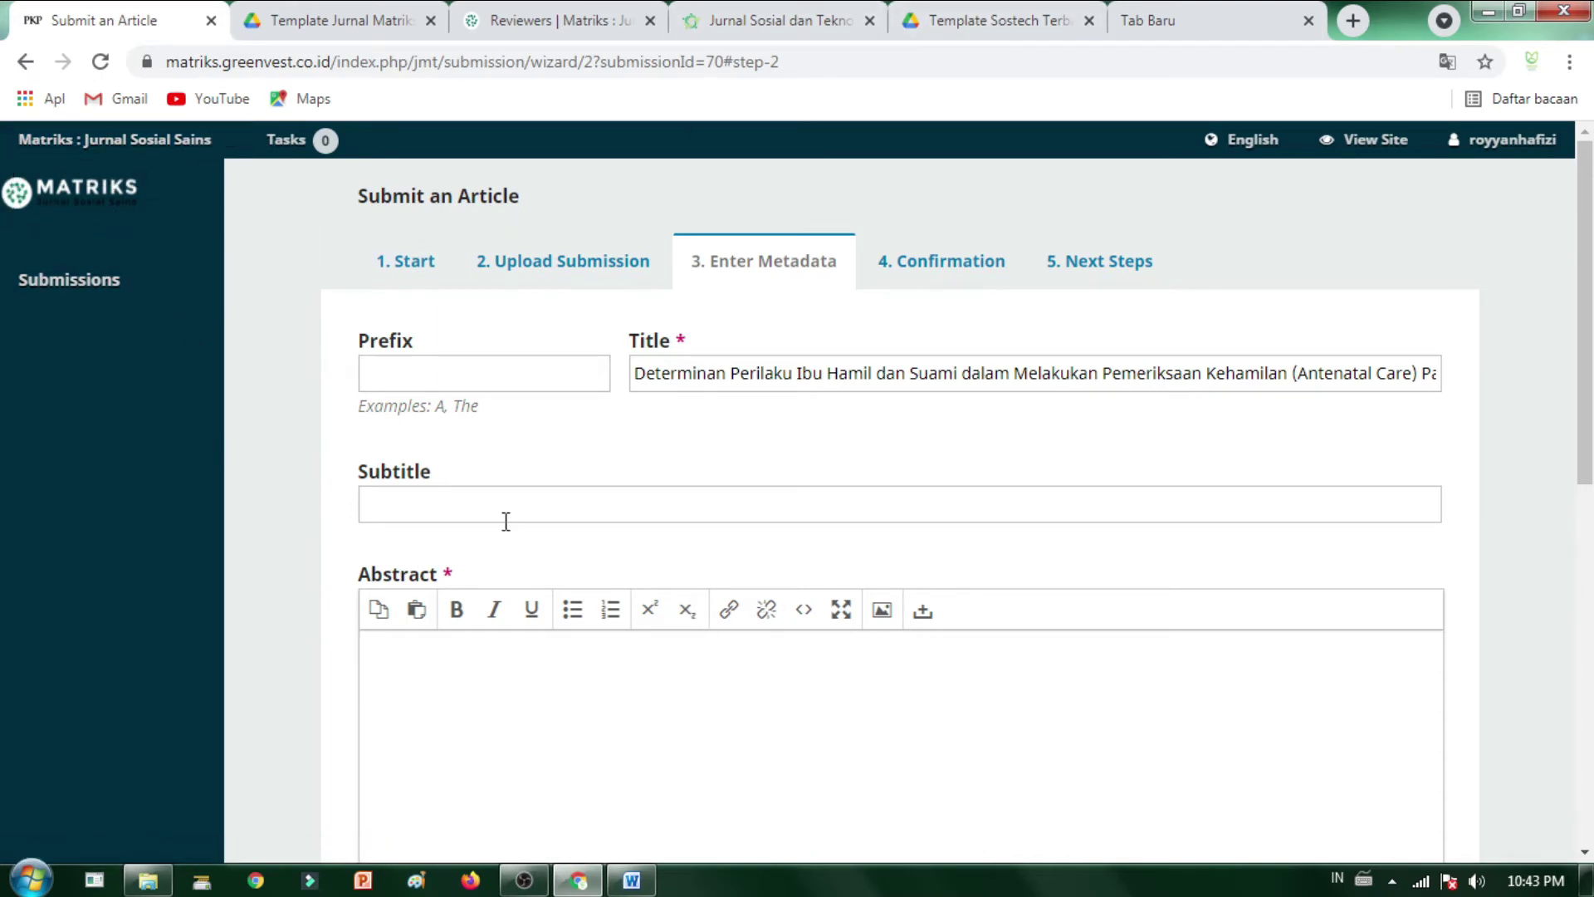
pyautogui.scroll(-3, 561, 429)
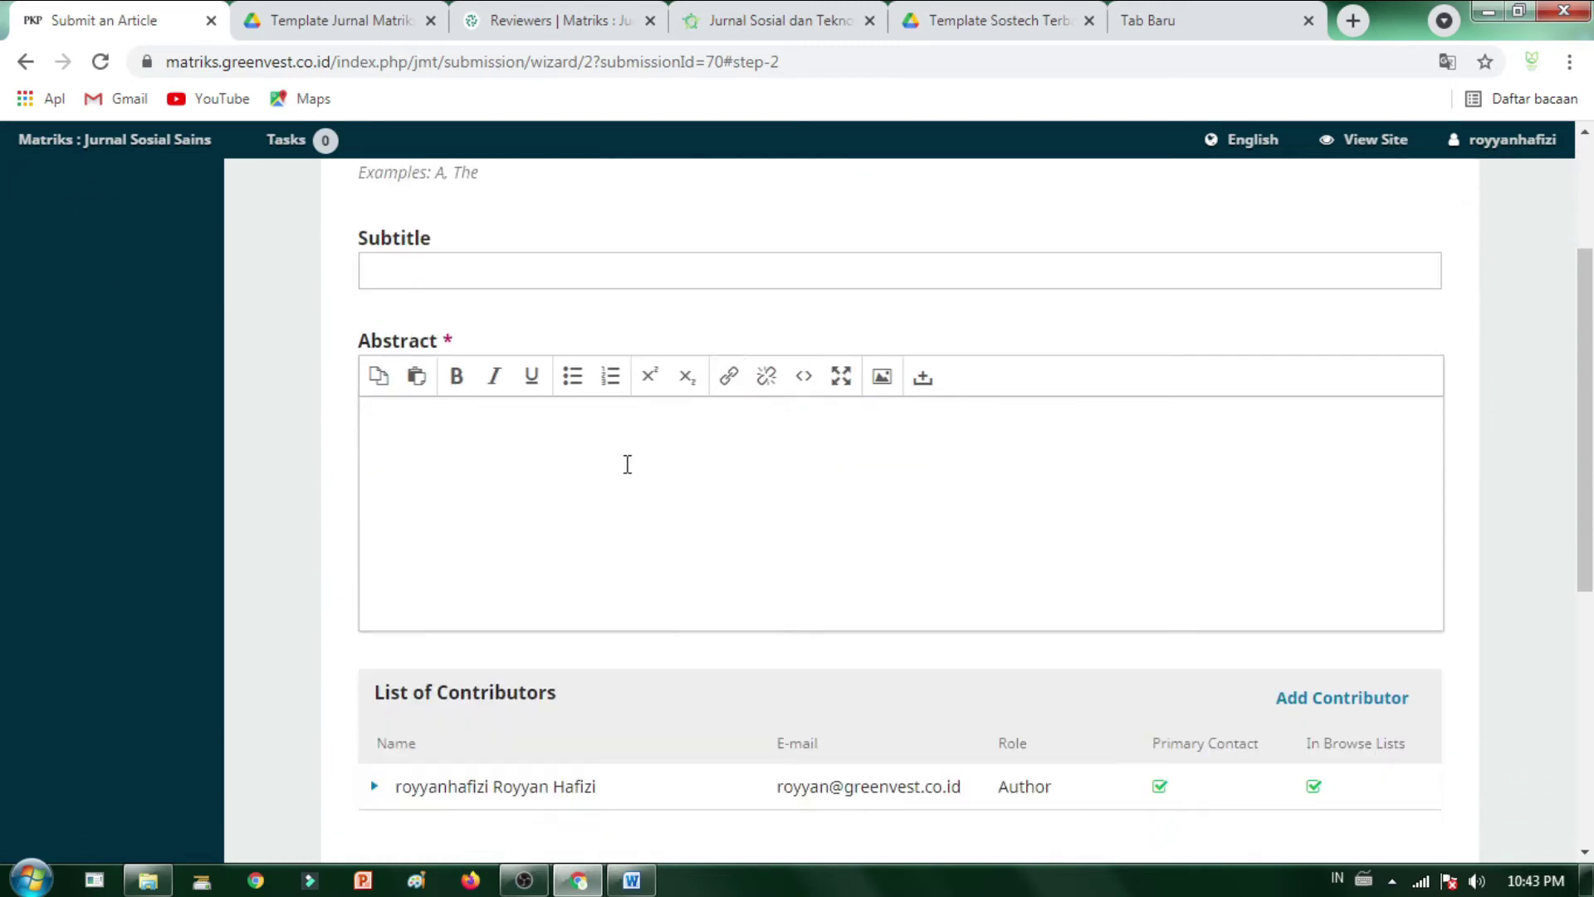
# - Paste the Indonesian abstract from the Word document into the Abstract field
pyautogui.click(605, 470)
pyautogui.hotkey('alt', 'Tab')
pyautogui.scroll(-7, 531, 572)
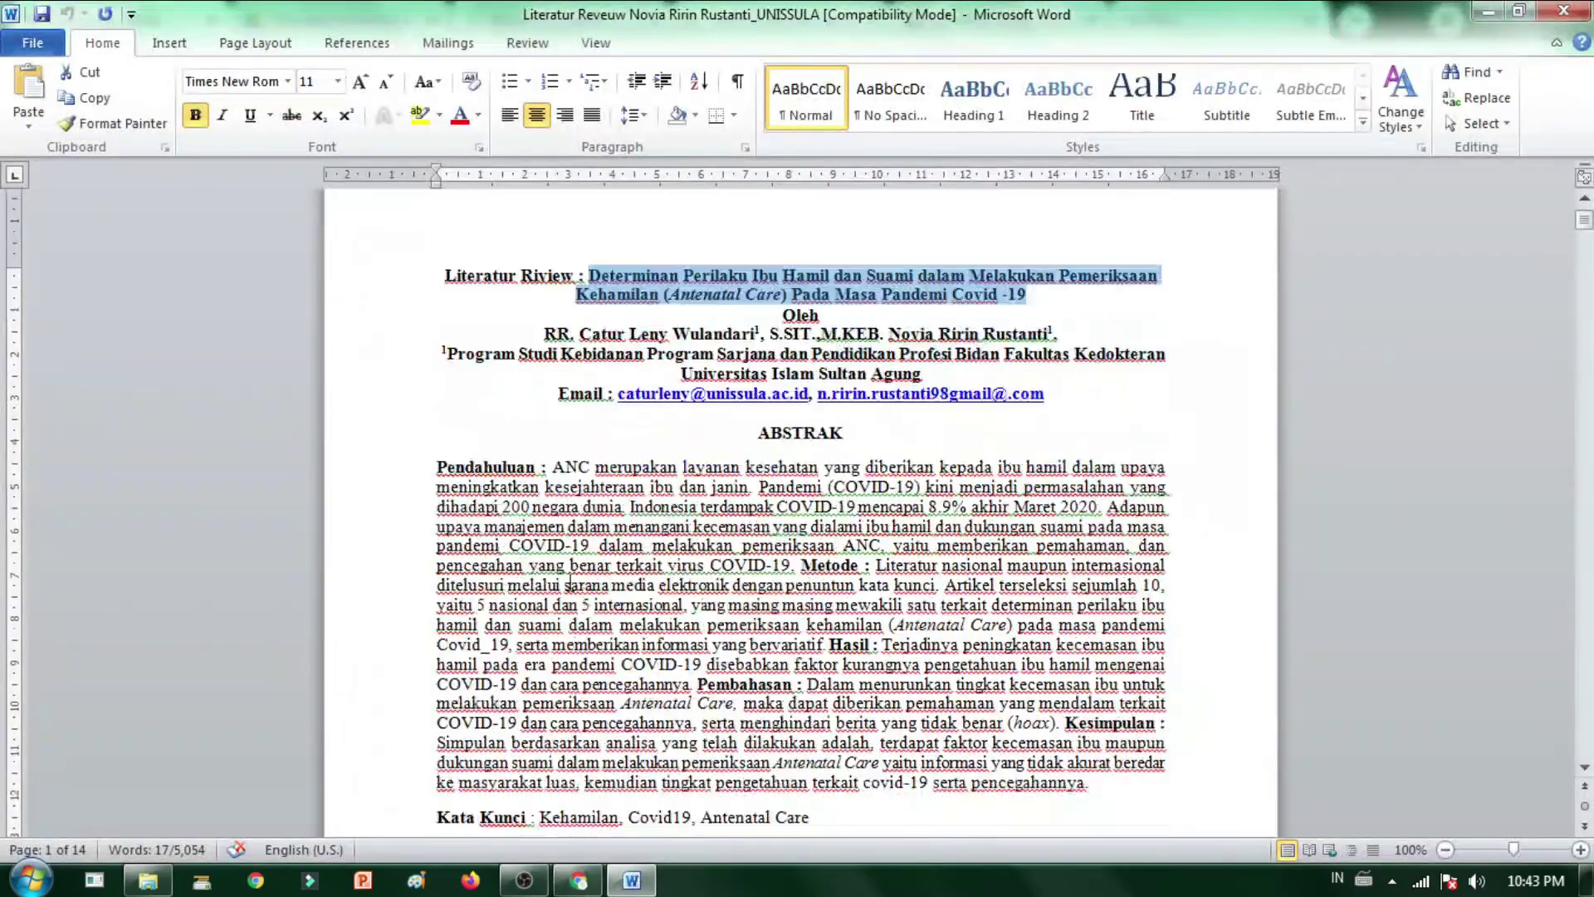
pyautogui.scroll(10, 530, 571)
pyautogui.hotkey('alt', 'Tab')
pyautogui.hotkey('ctrl', 'v')
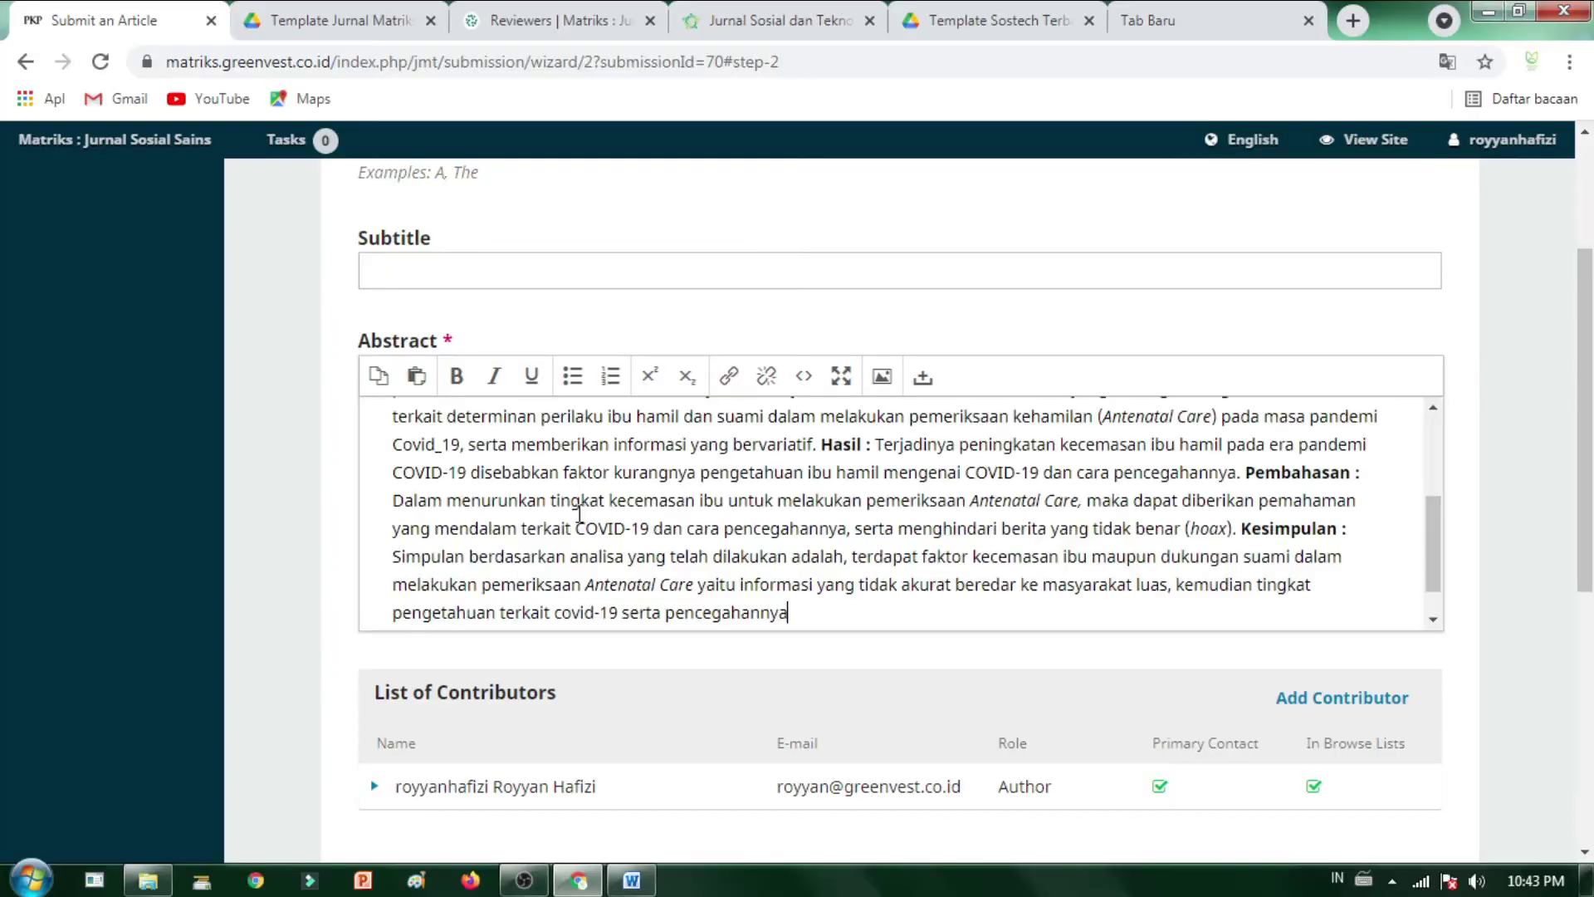
# - Expand the existing contributor's options and bring up a blank Add Contributor form
pyautogui.scroll(-1, 826, 567)
pyautogui.scroll(8, 711, 576)
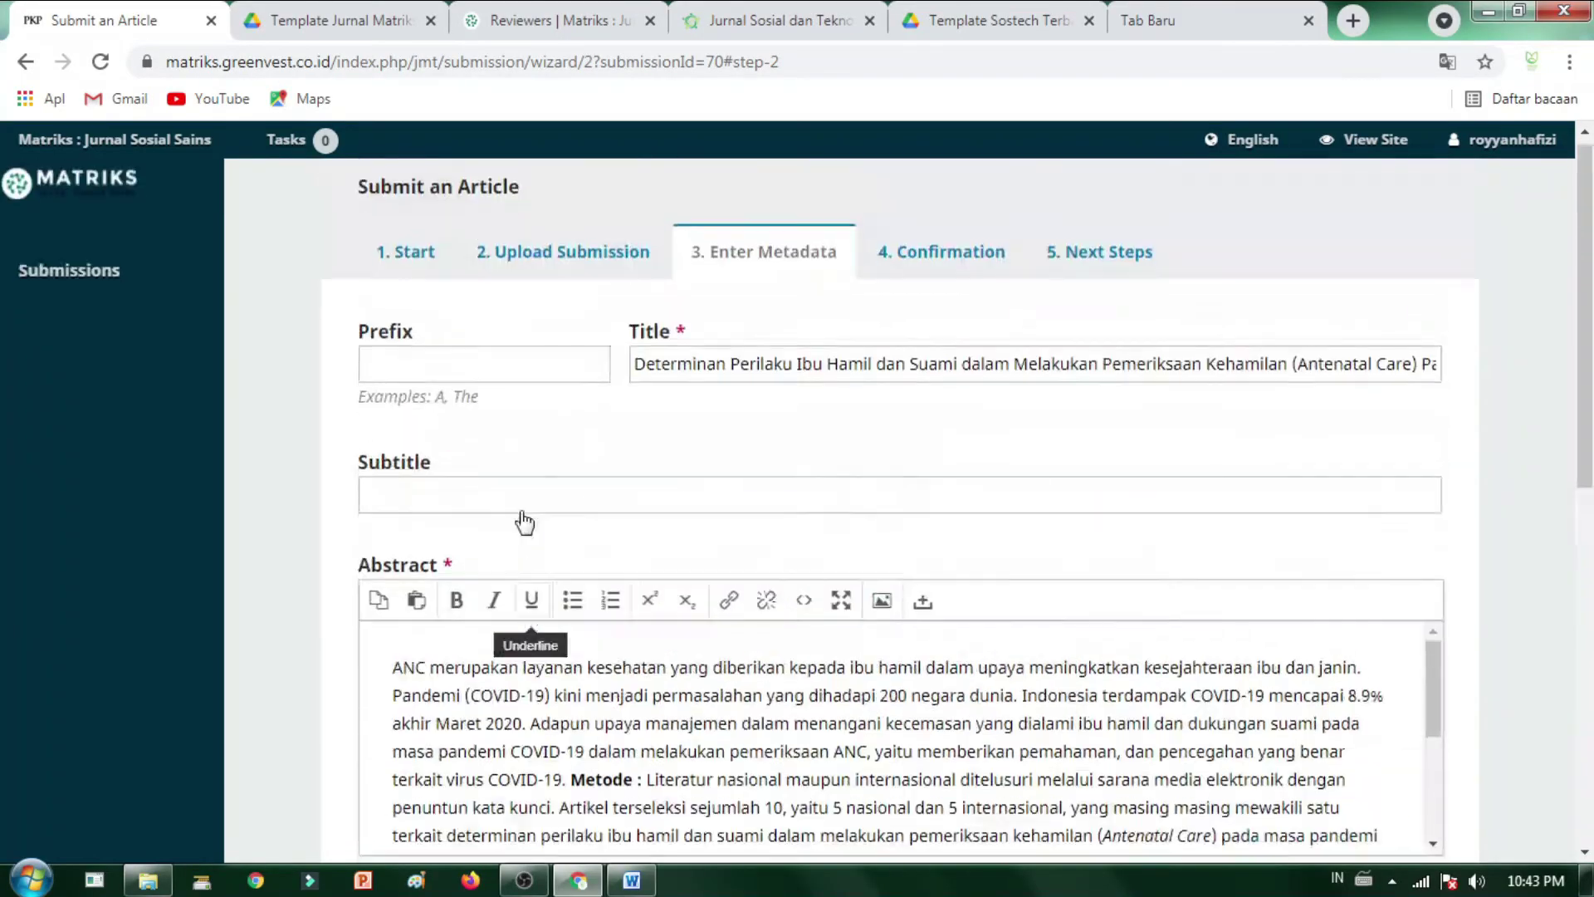
pyautogui.scroll(-5, 523, 515)
pyautogui.scroll(-1, 519, 516)
pyautogui.scroll(4, 759, 384)
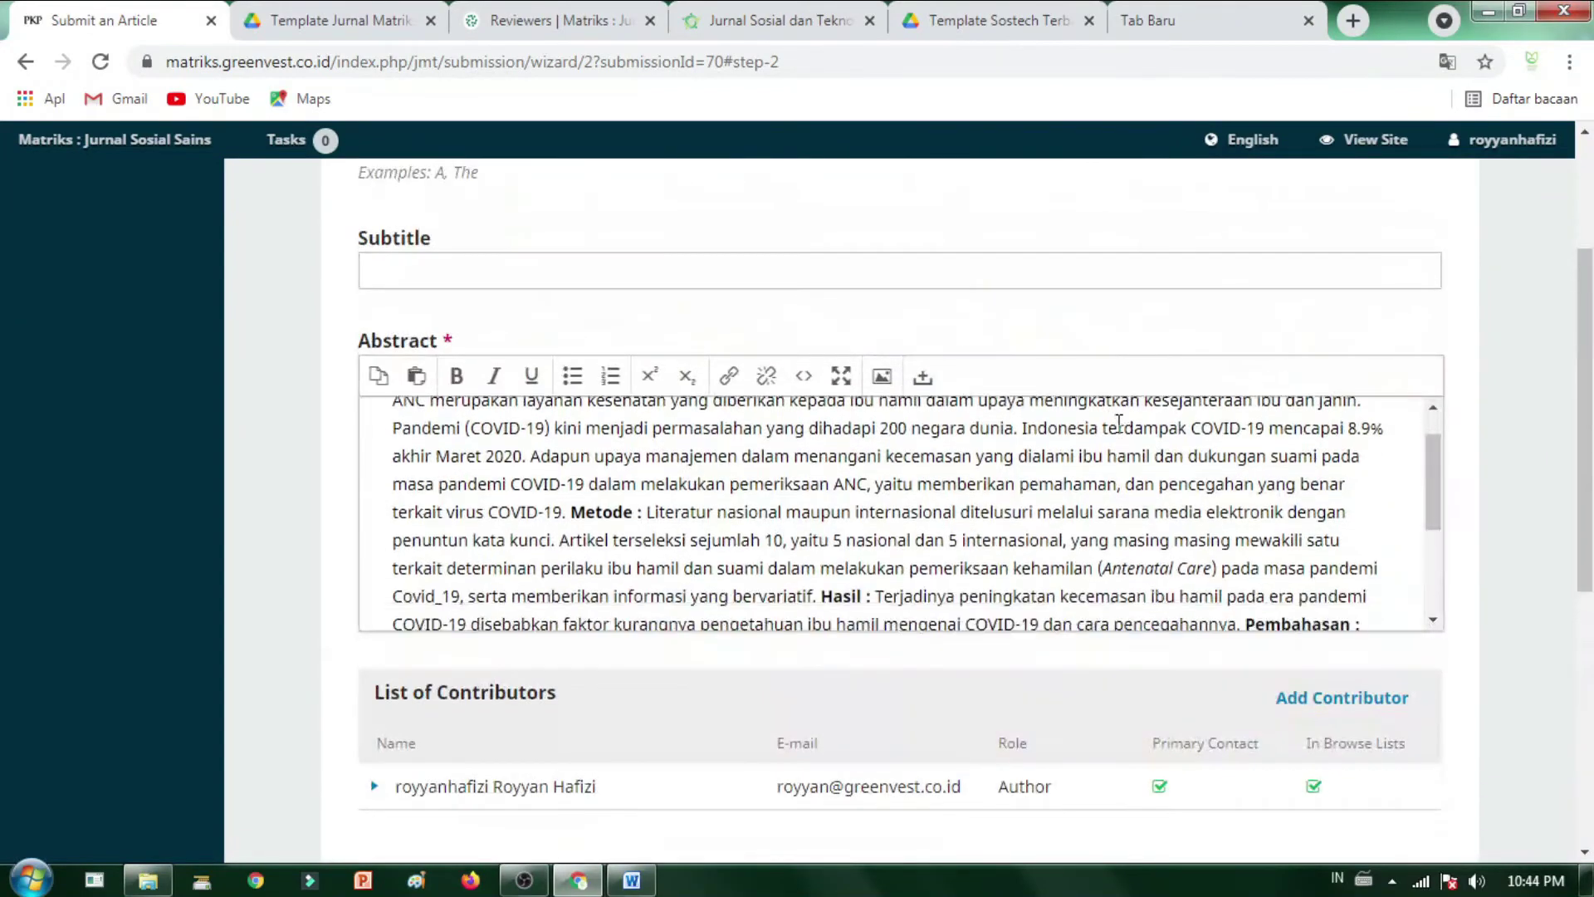
pyautogui.scroll(-5, 624, 551)
pyautogui.scroll(-4, 624, 551)
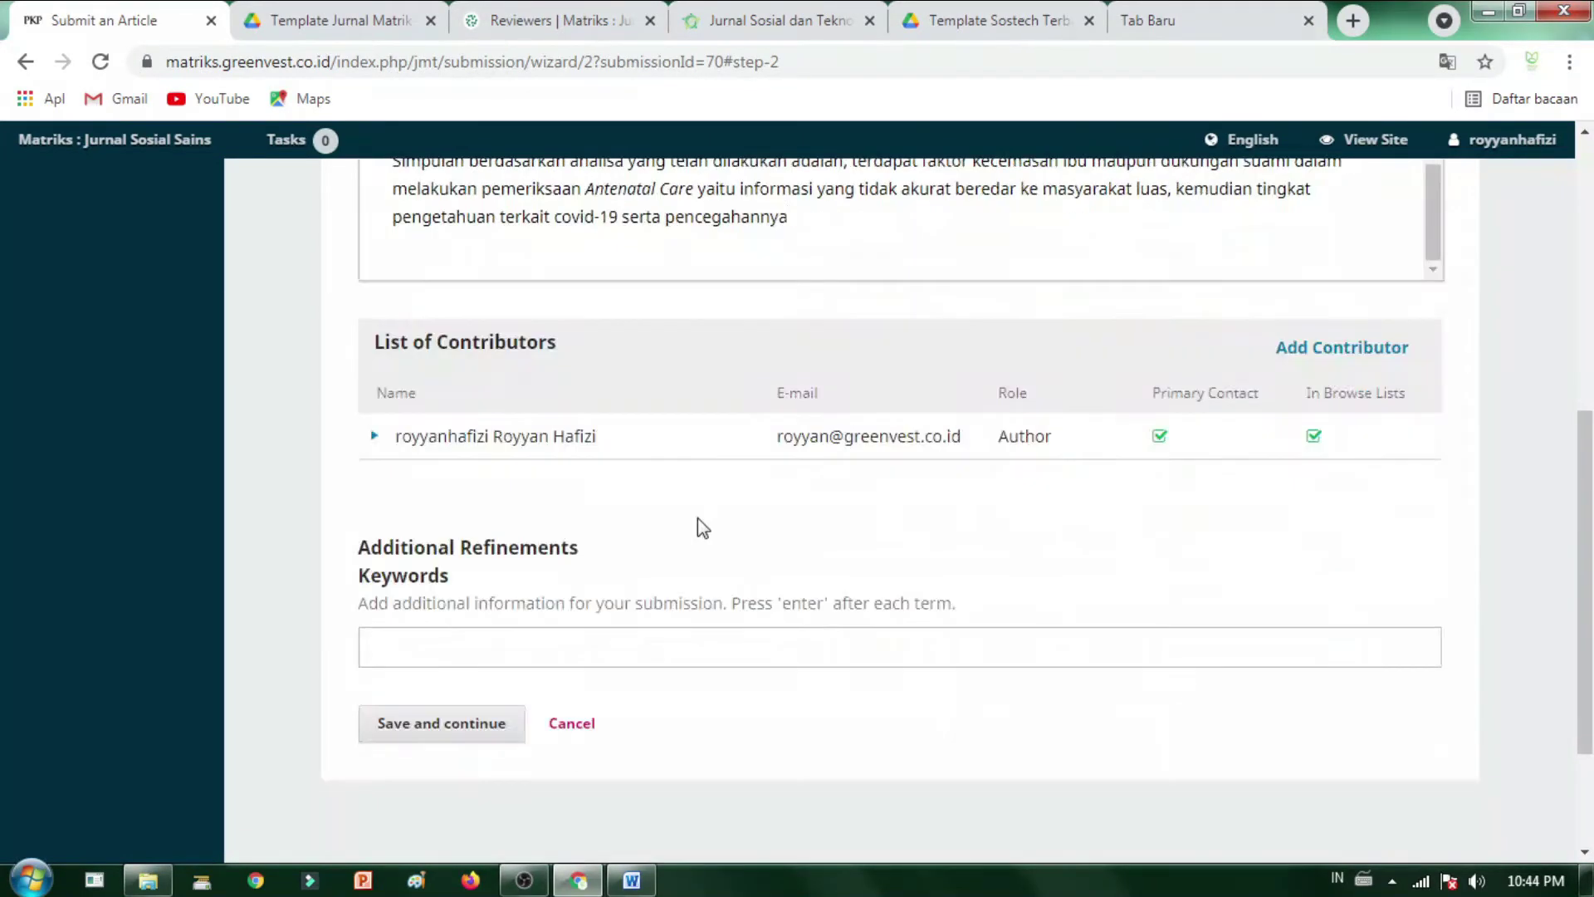
pyautogui.click(376, 437)
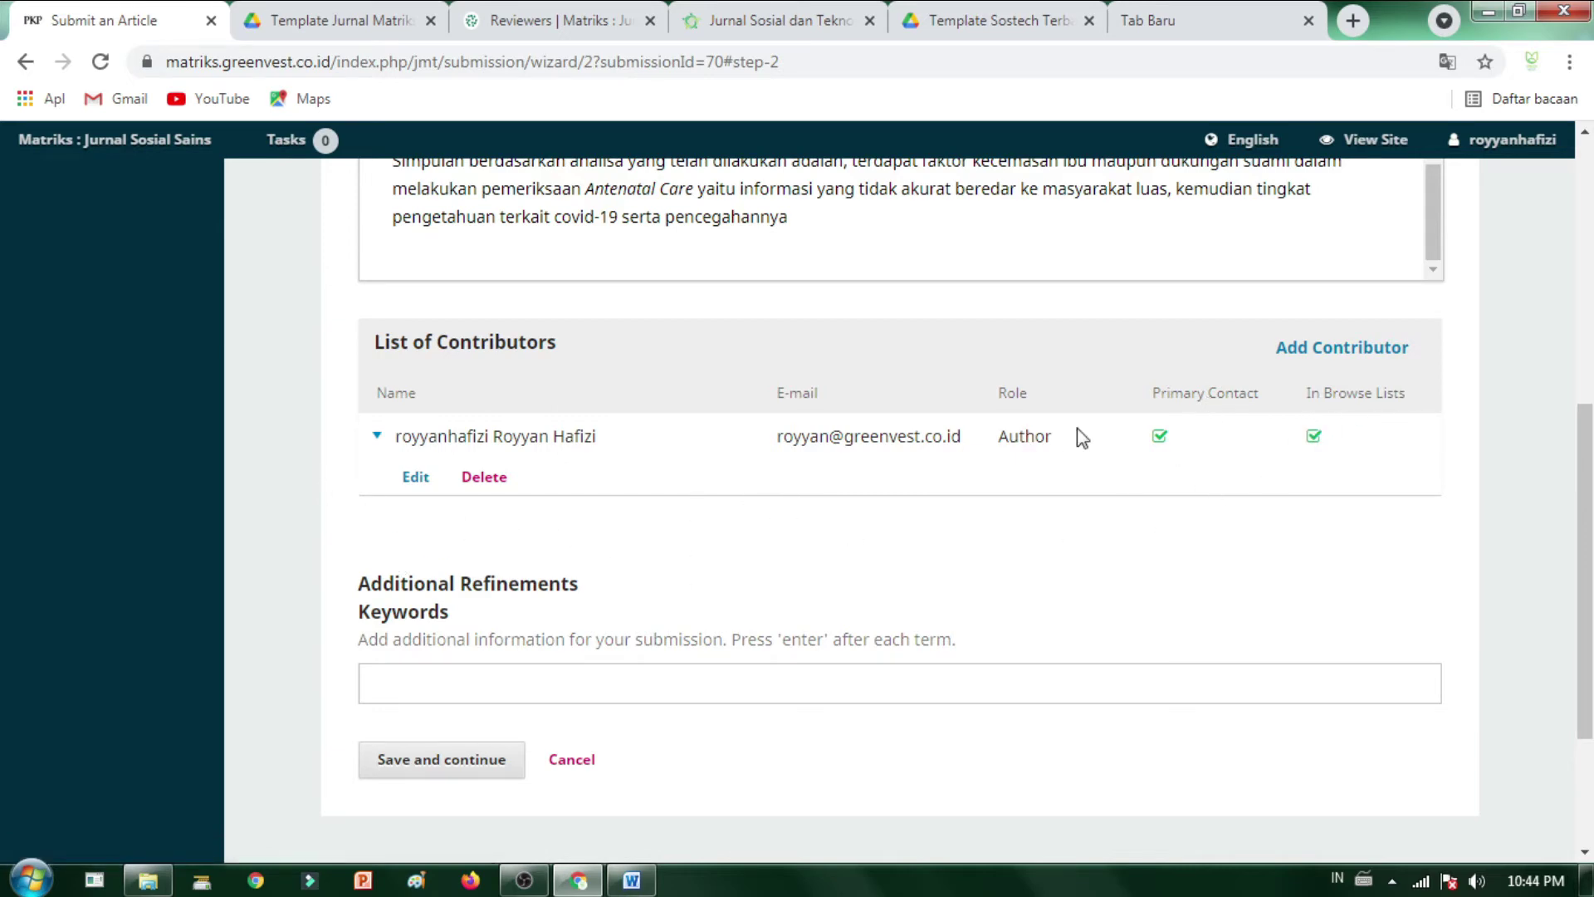
pyautogui.click(1305, 349)
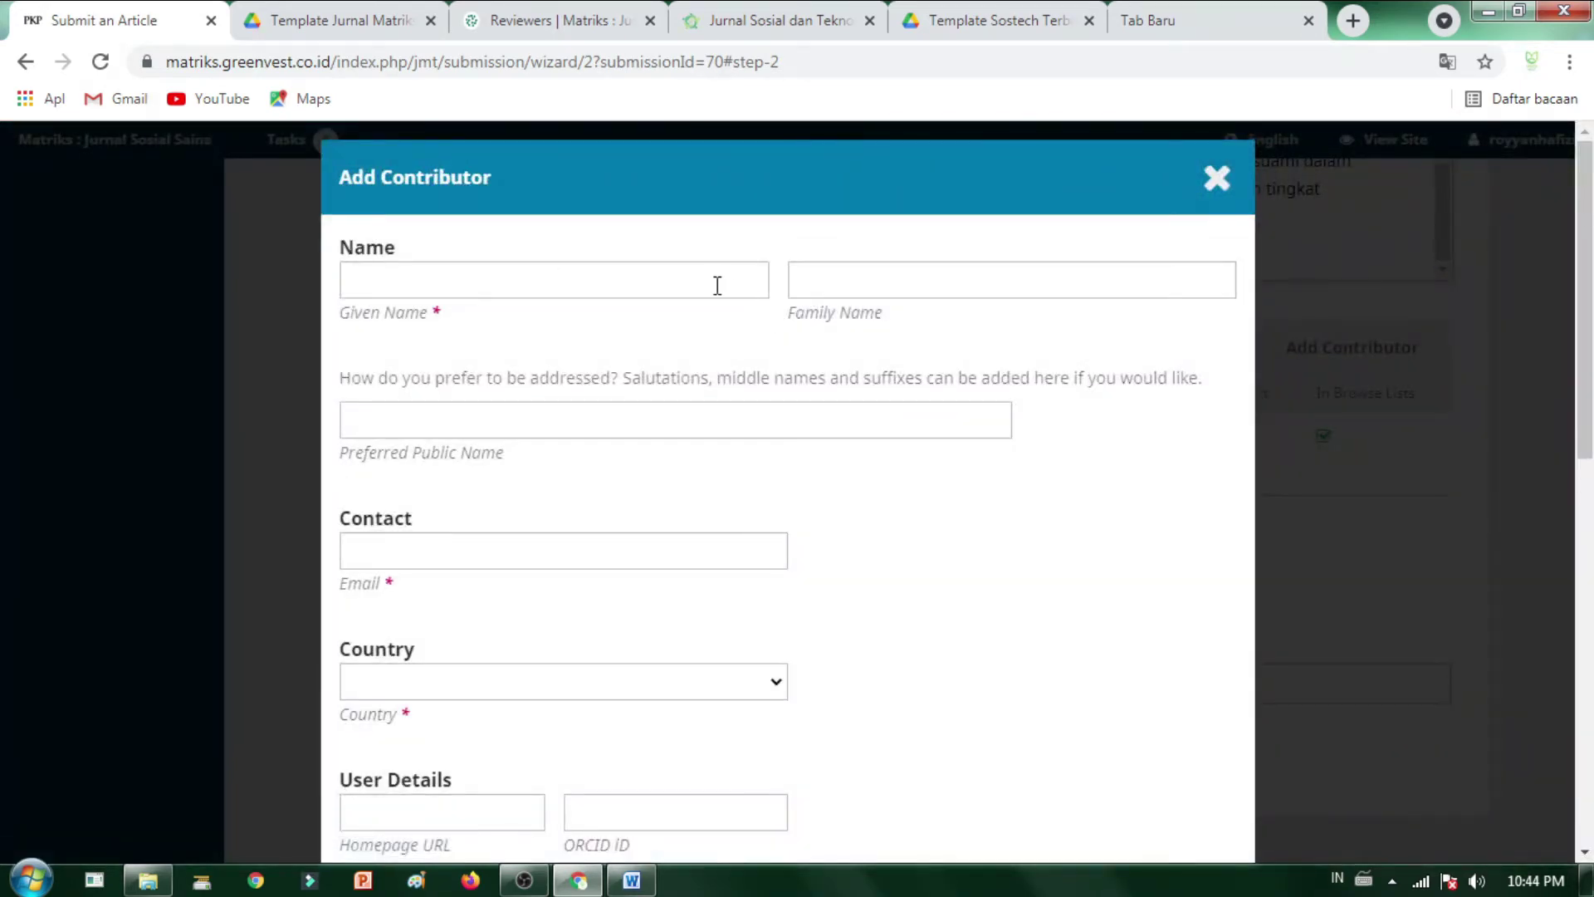
# - Enter the co-author's given name and family name in the contributor form
pyautogui.click(705, 278)
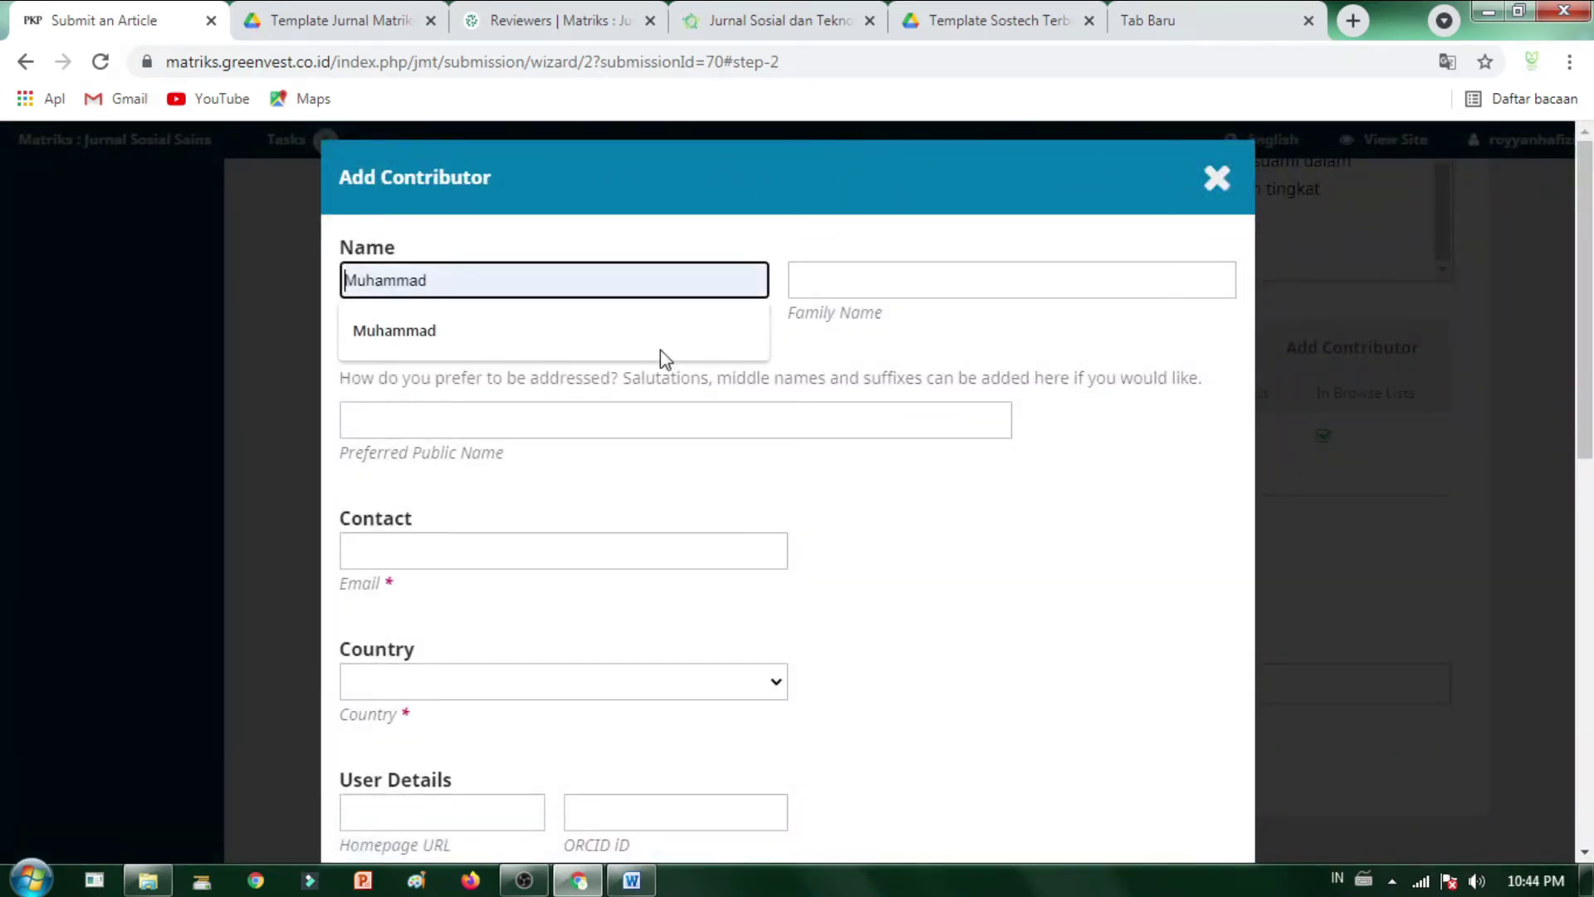
pyautogui.click(540, 337)
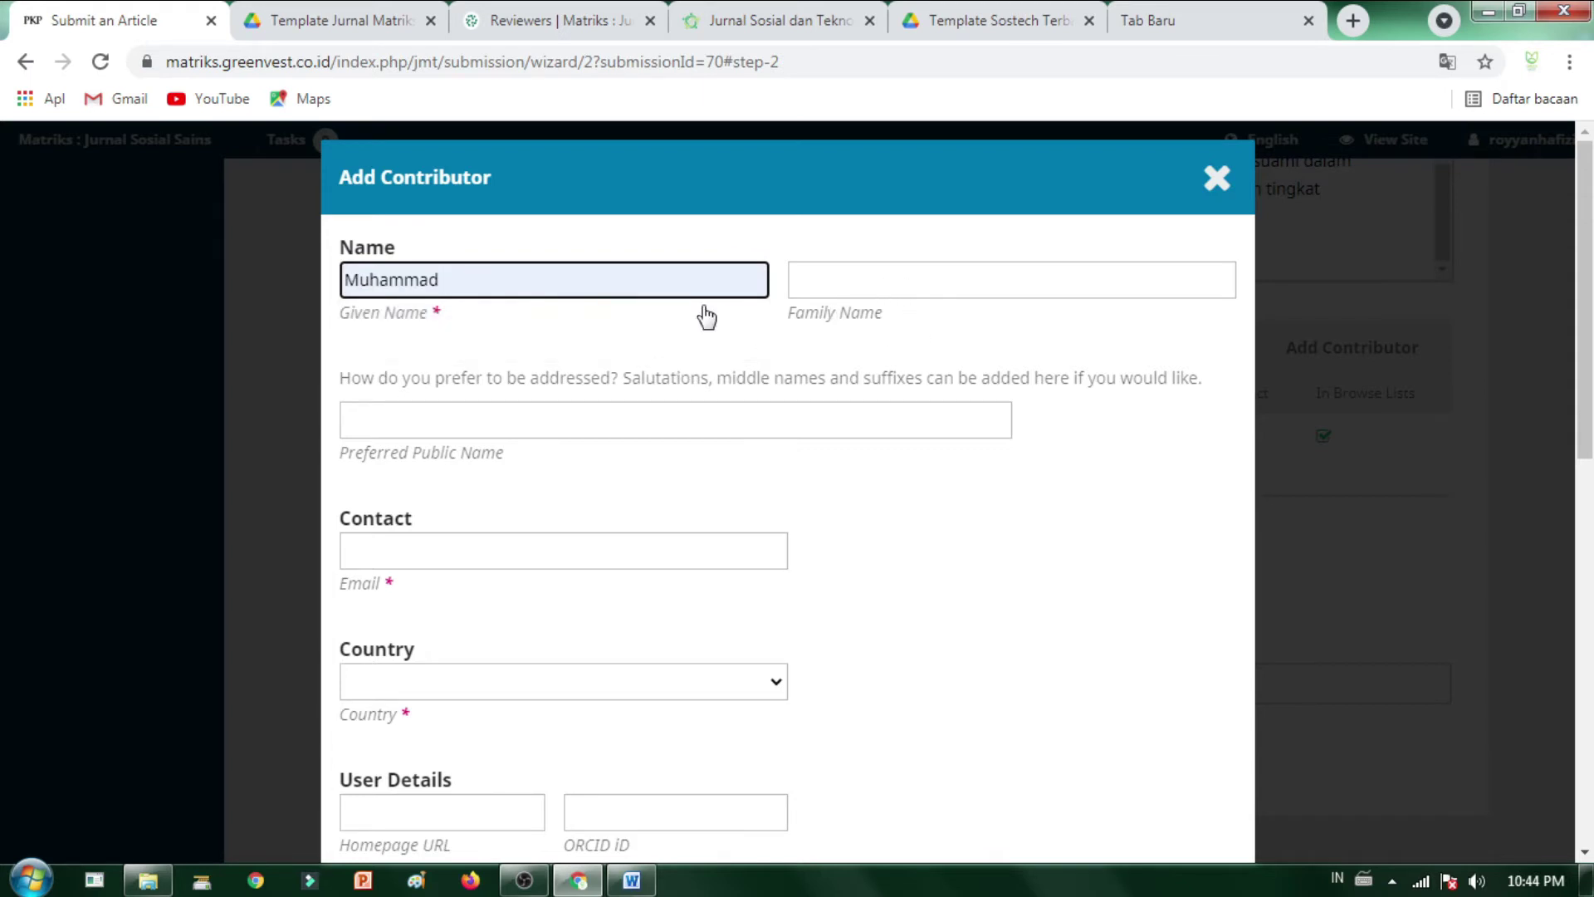
pyautogui.click(886, 297)
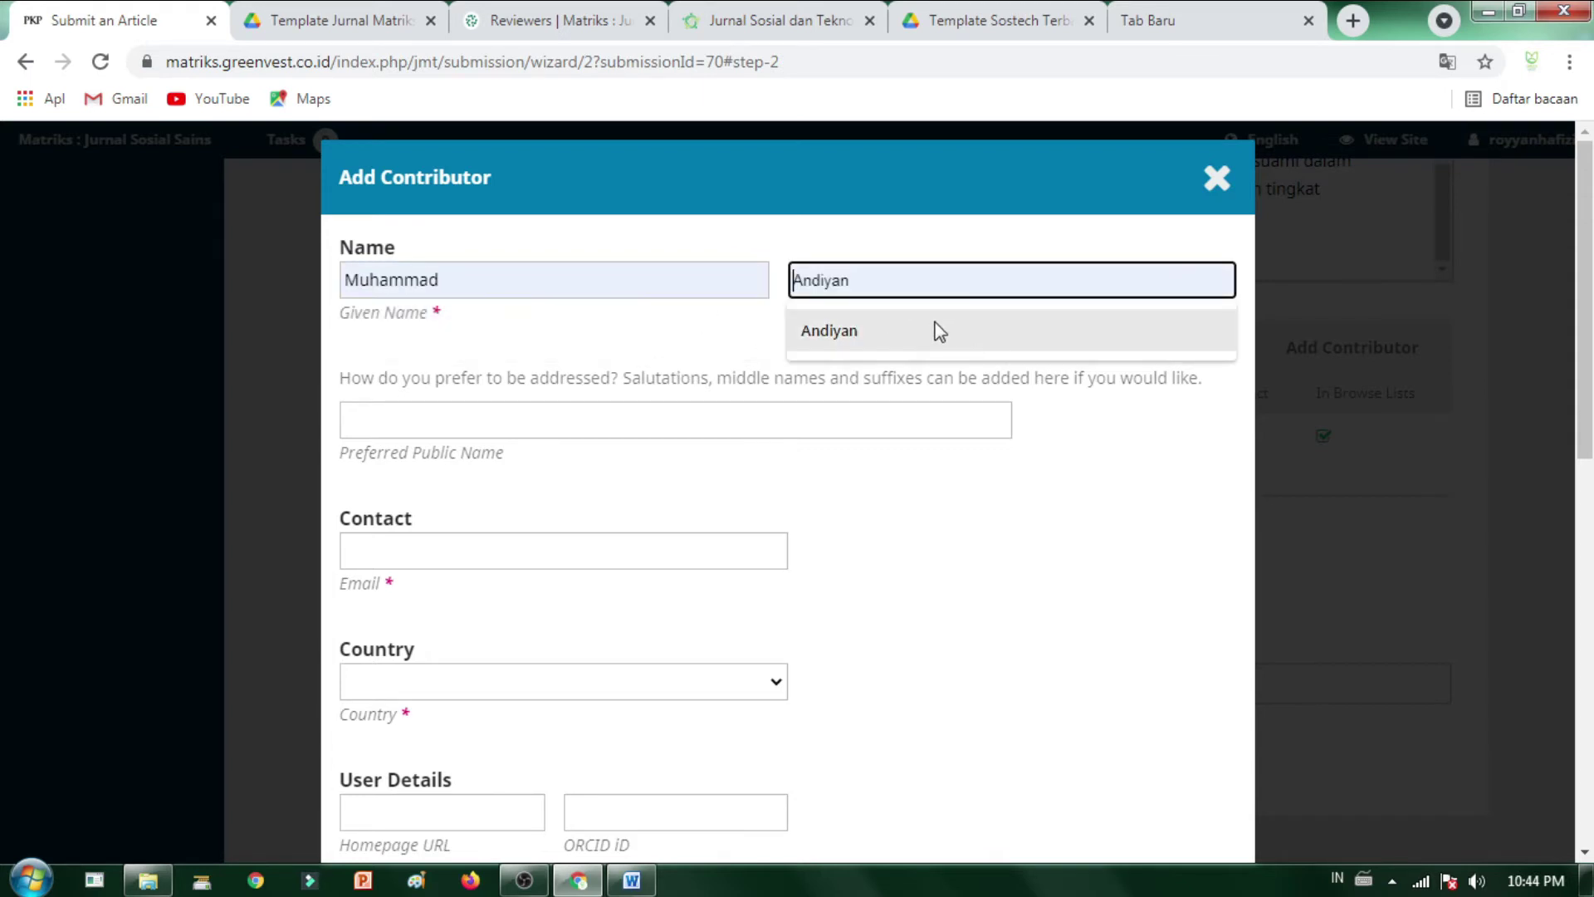
pyautogui.write('Fah')
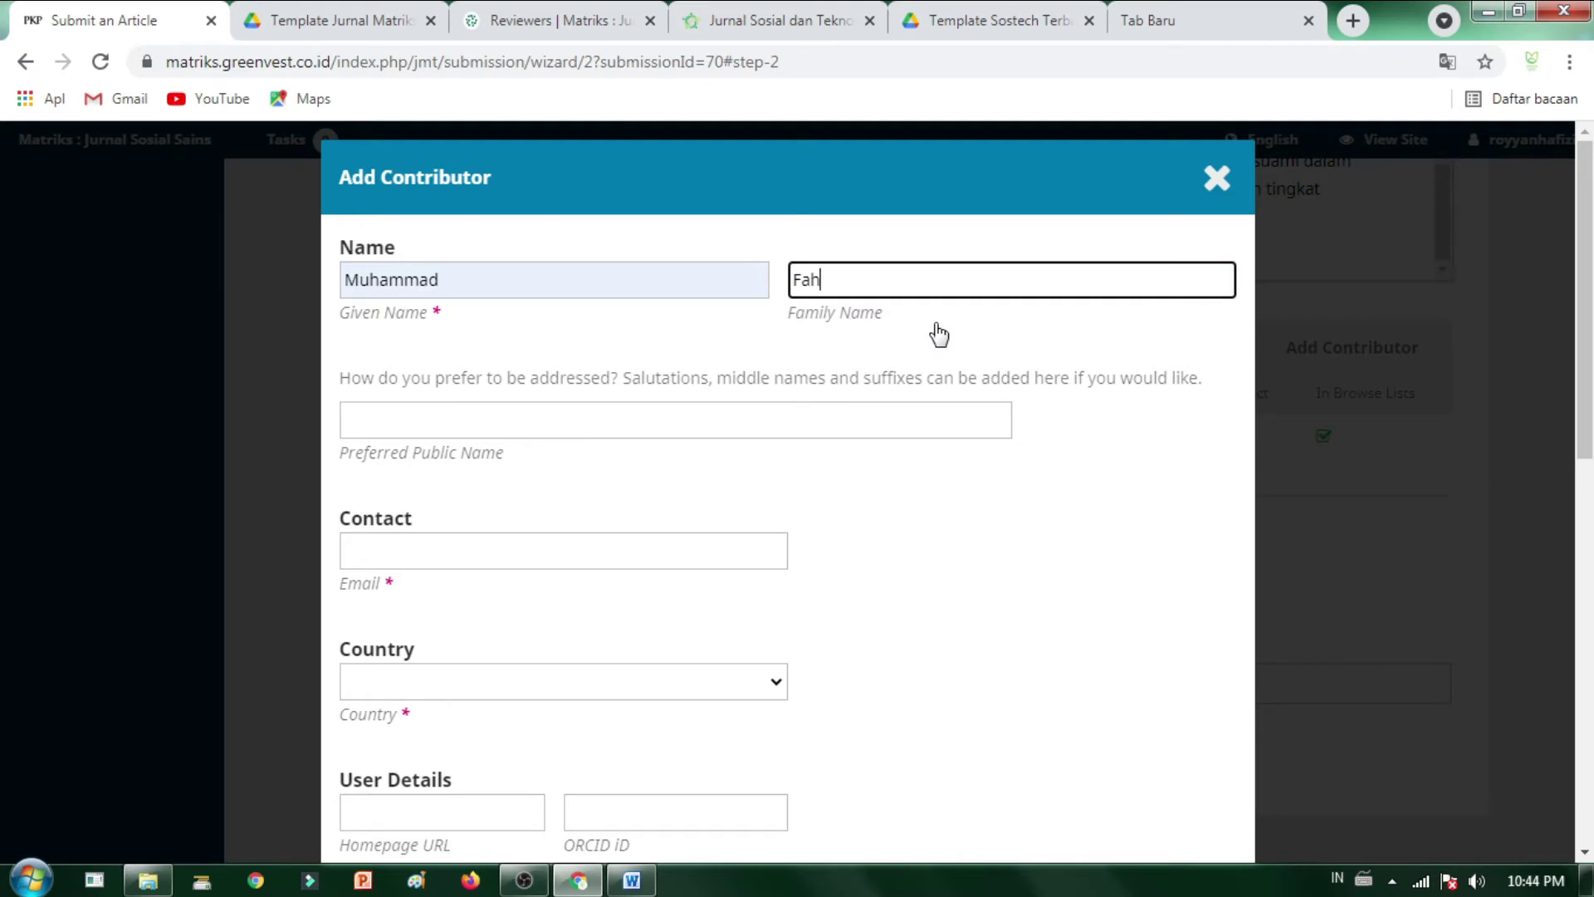
pyautogui.write('mi')
pyautogui.click(1180, 459)
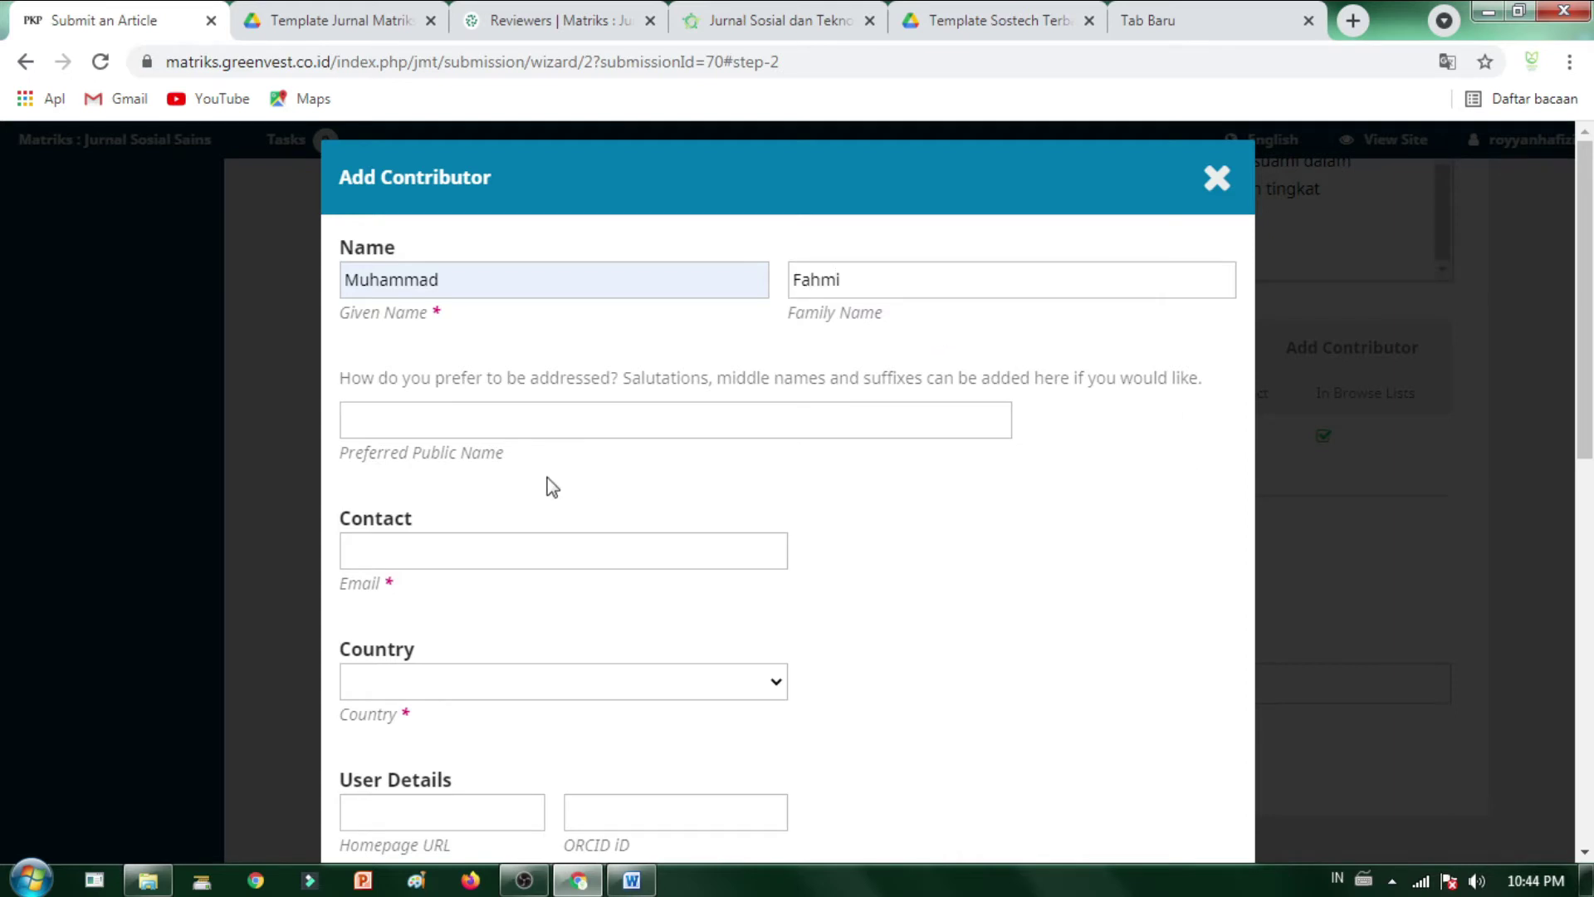
pyautogui.scroll(-1, 454, 472)
# - Fill in the co-author's e-mail address
pyautogui.click(428, 426)
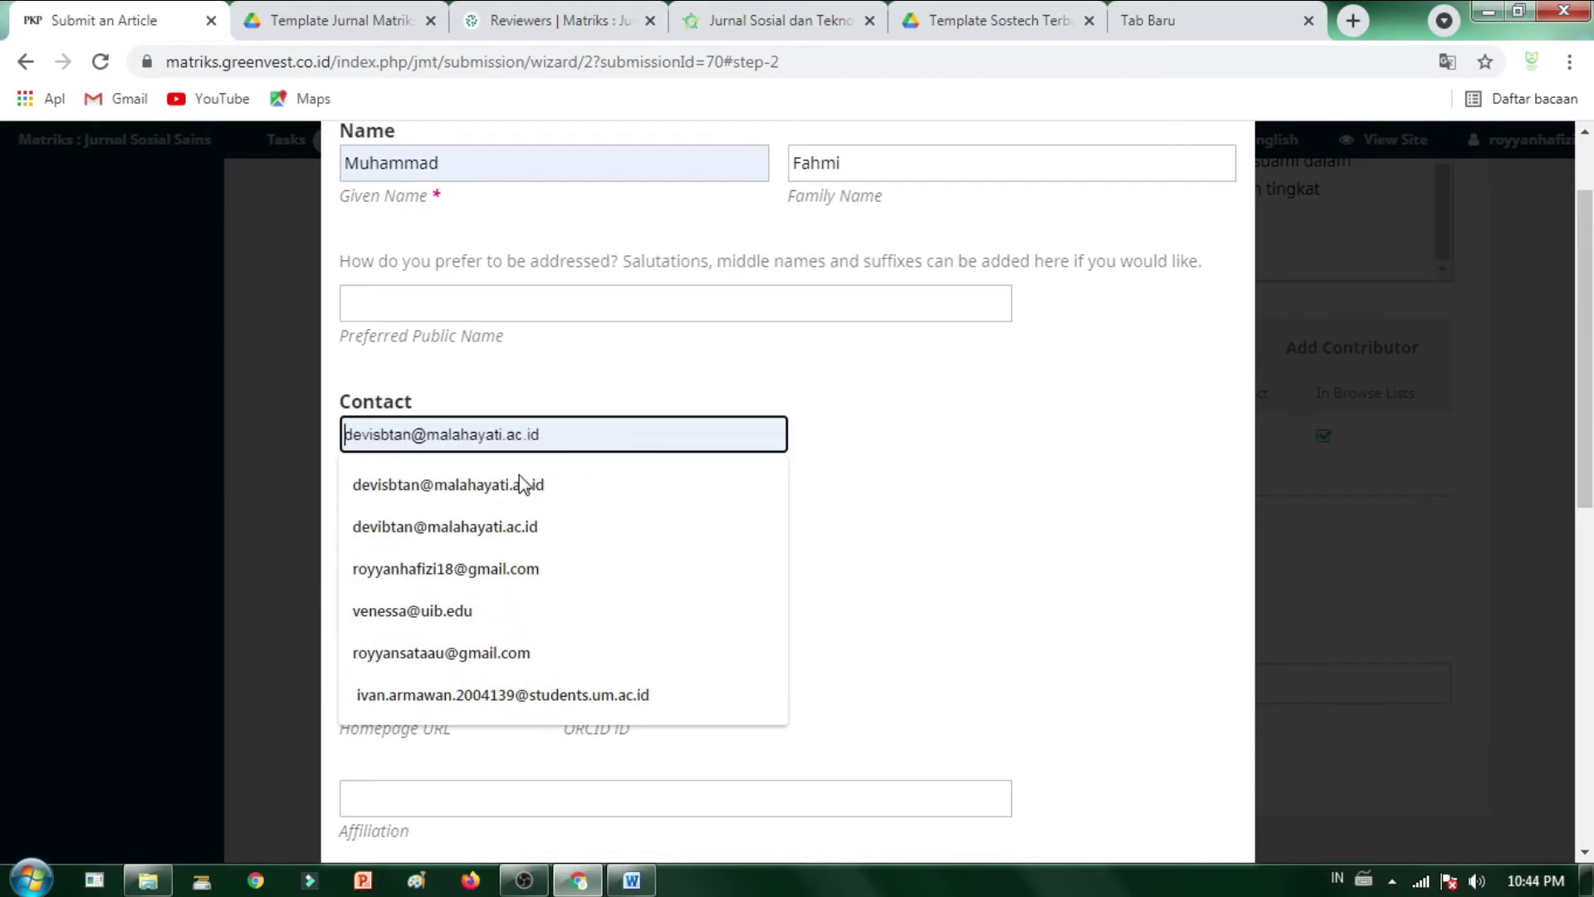
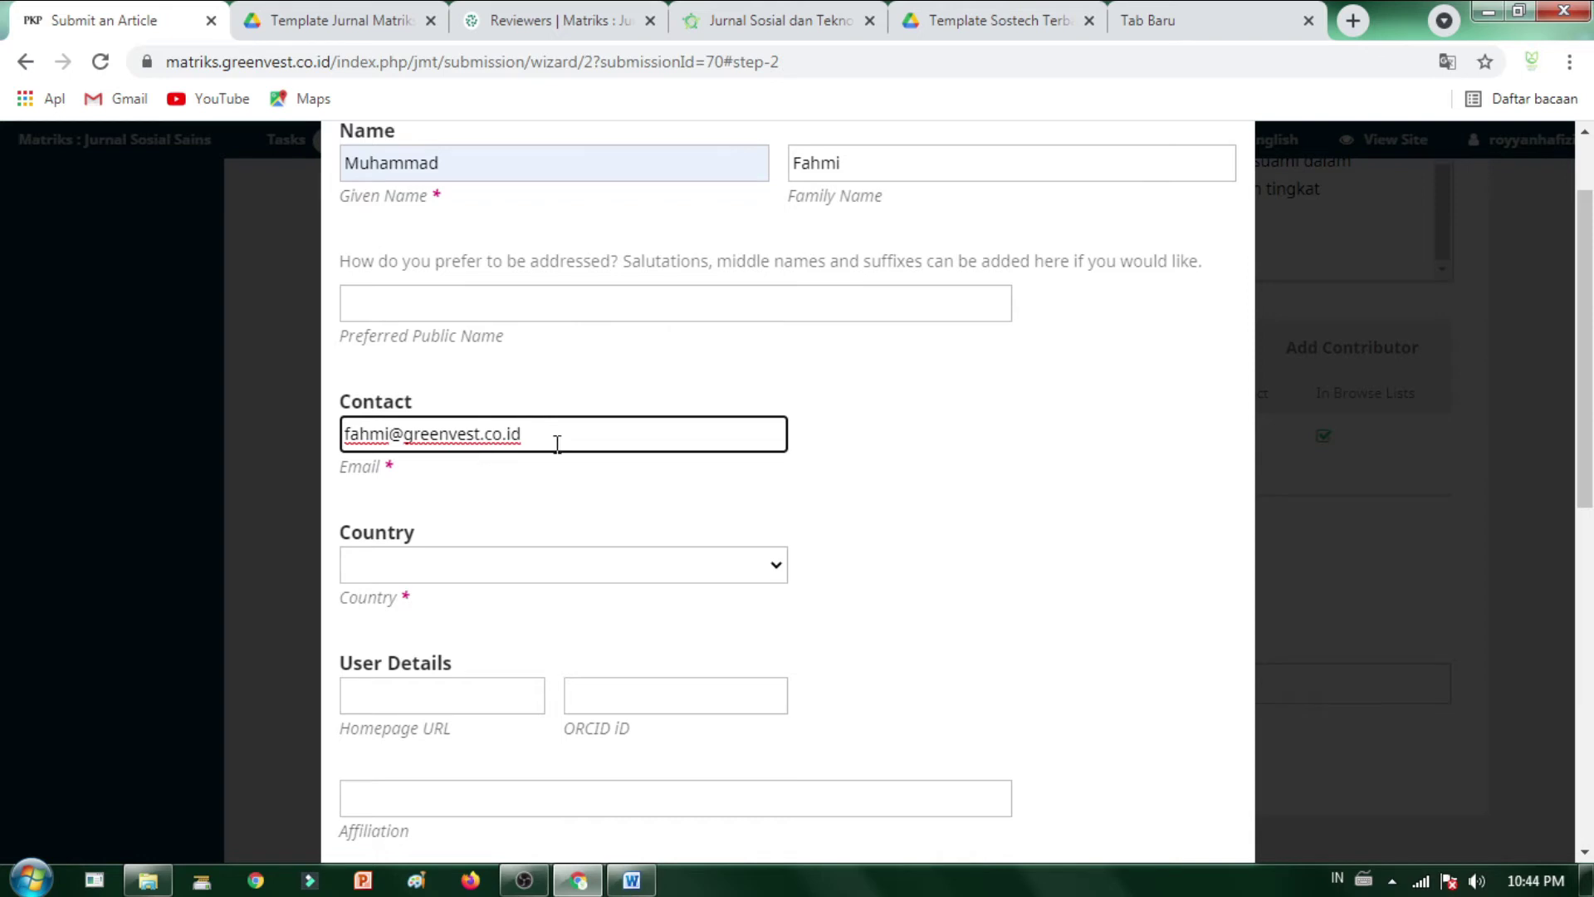
pyautogui.scroll(-1, 557, 442)
pyautogui.scroll(3, 516, 533)
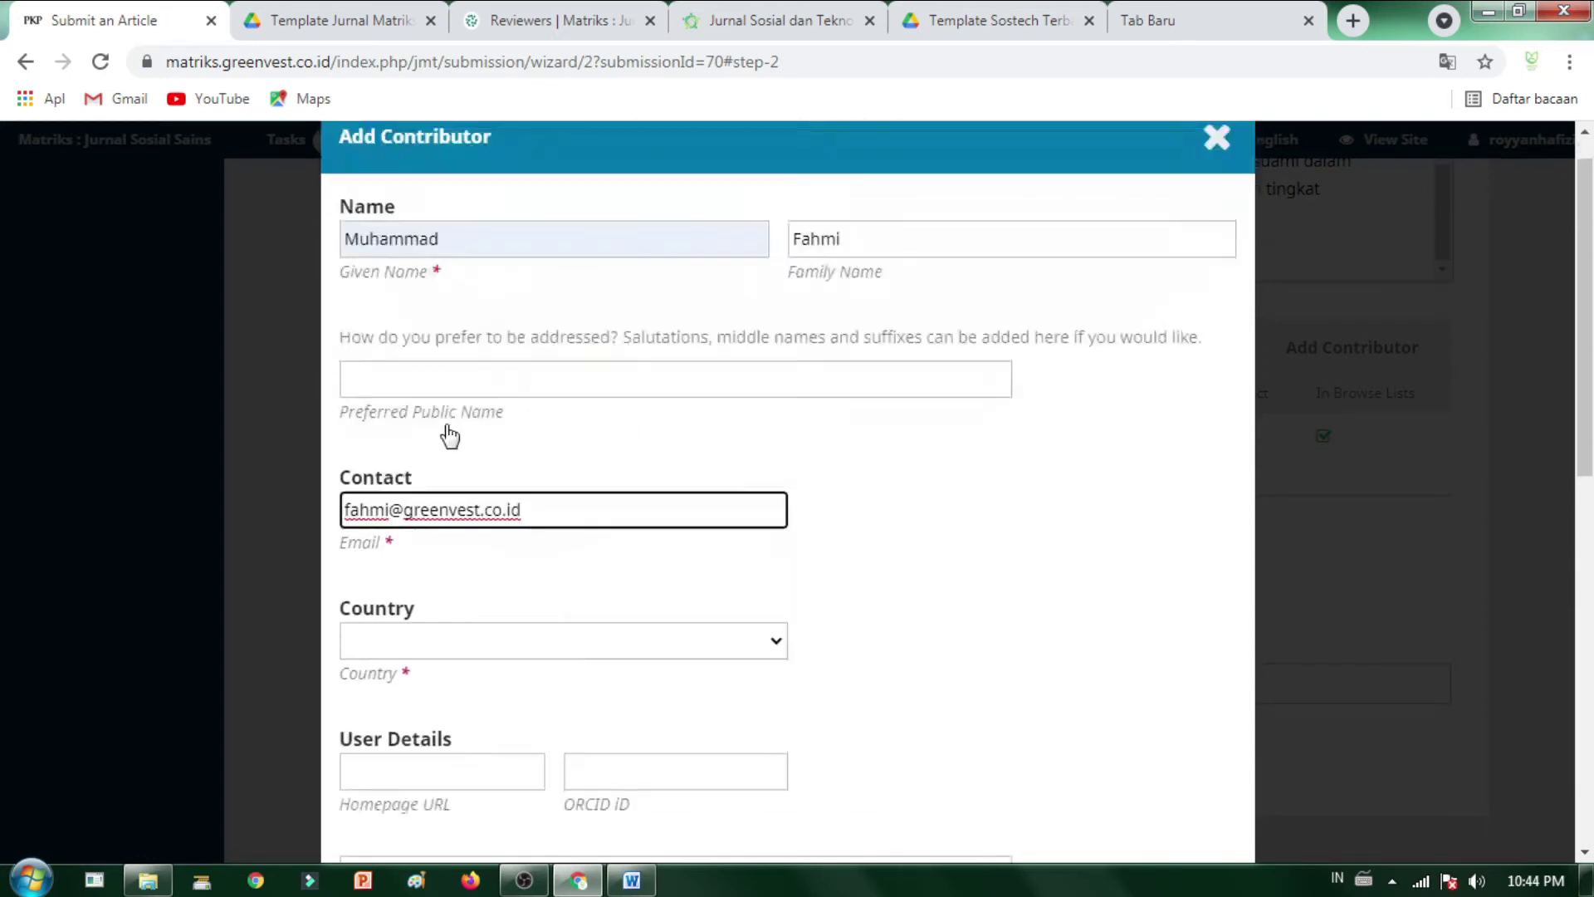
pyautogui.scroll(-5, 694, 426)
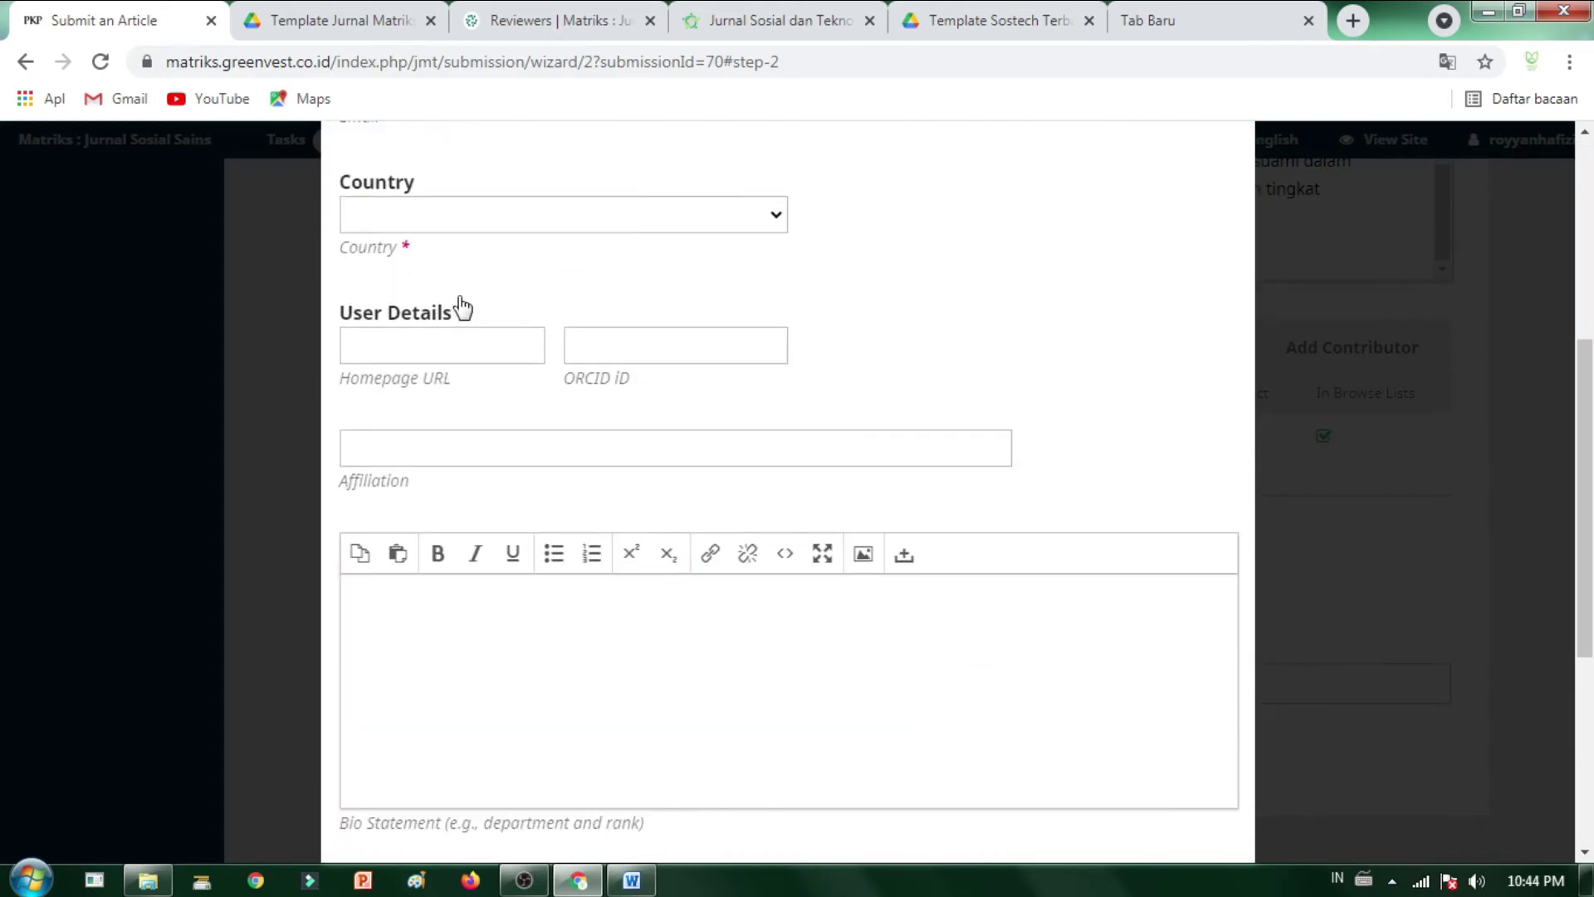
pyautogui.scroll(5, 1120, 345)
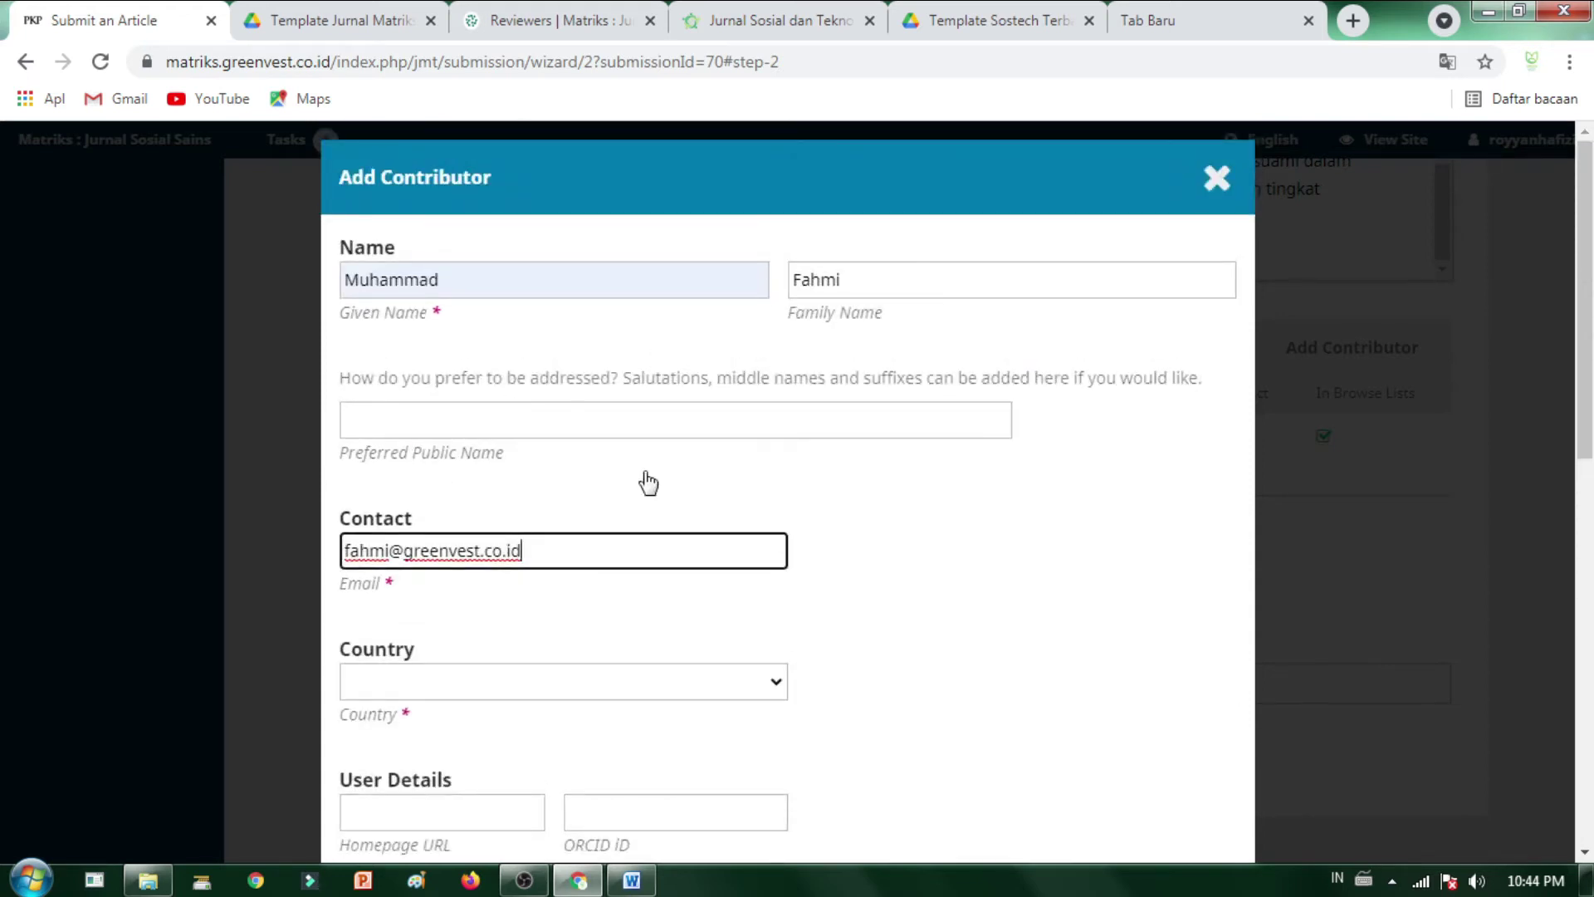
pyautogui.scroll(-1, 630, 594)
# - Set the co-author's country to Indonesia
pyautogui.click(615, 570)
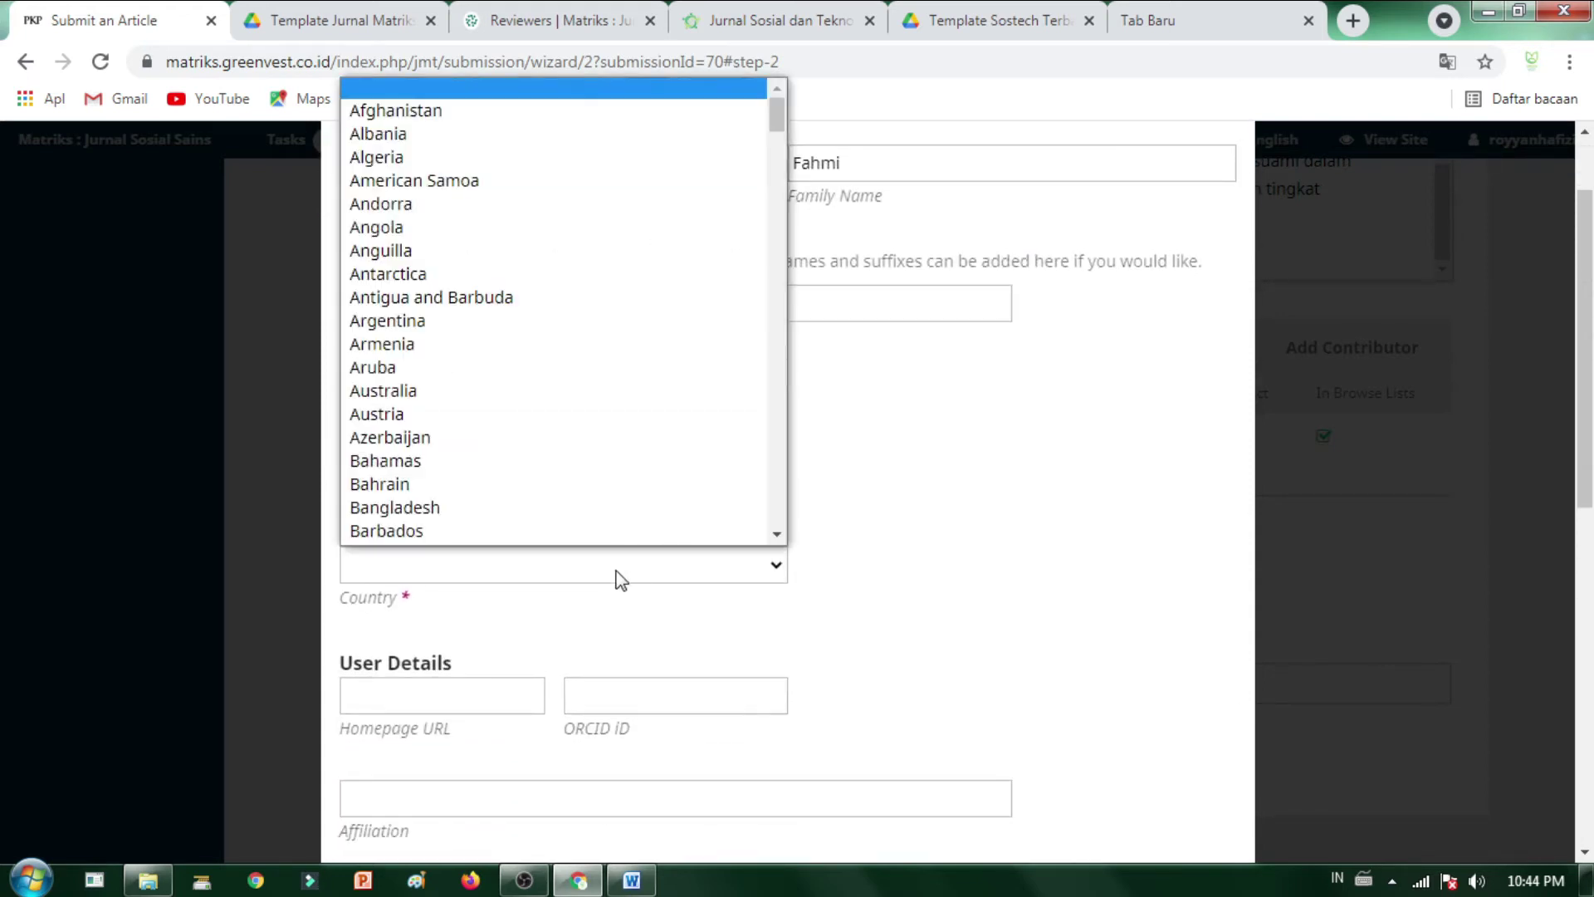
pyautogui.write('in')
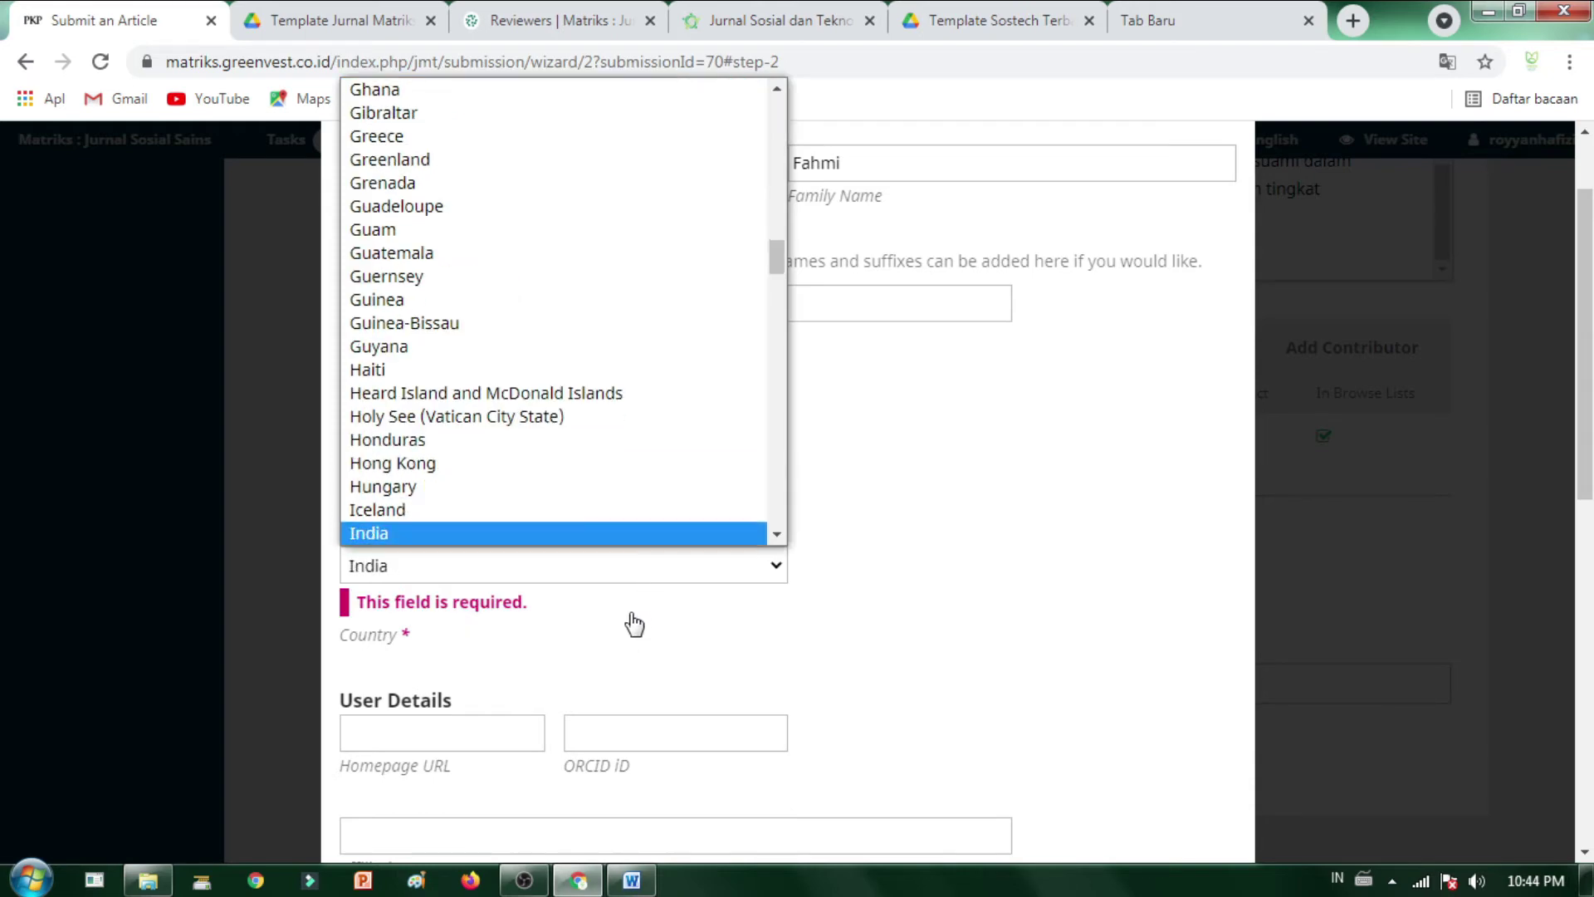
pyautogui.press('Down')
pyautogui.press('Down')
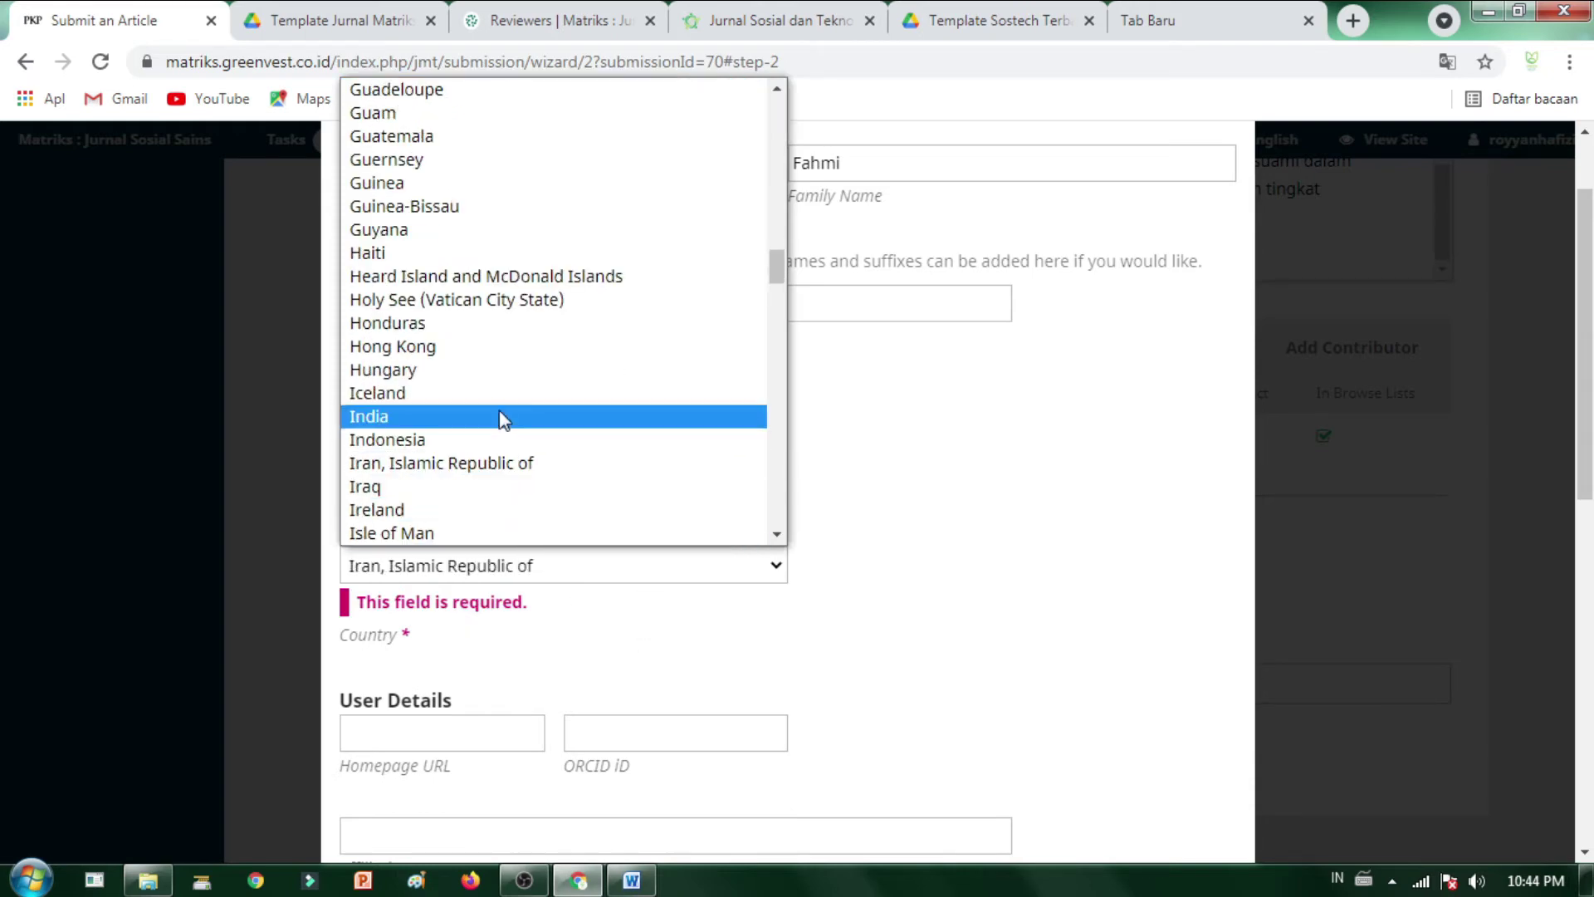
pyautogui.click(502, 439)
pyautogui.scroll(-2, 641, 608)
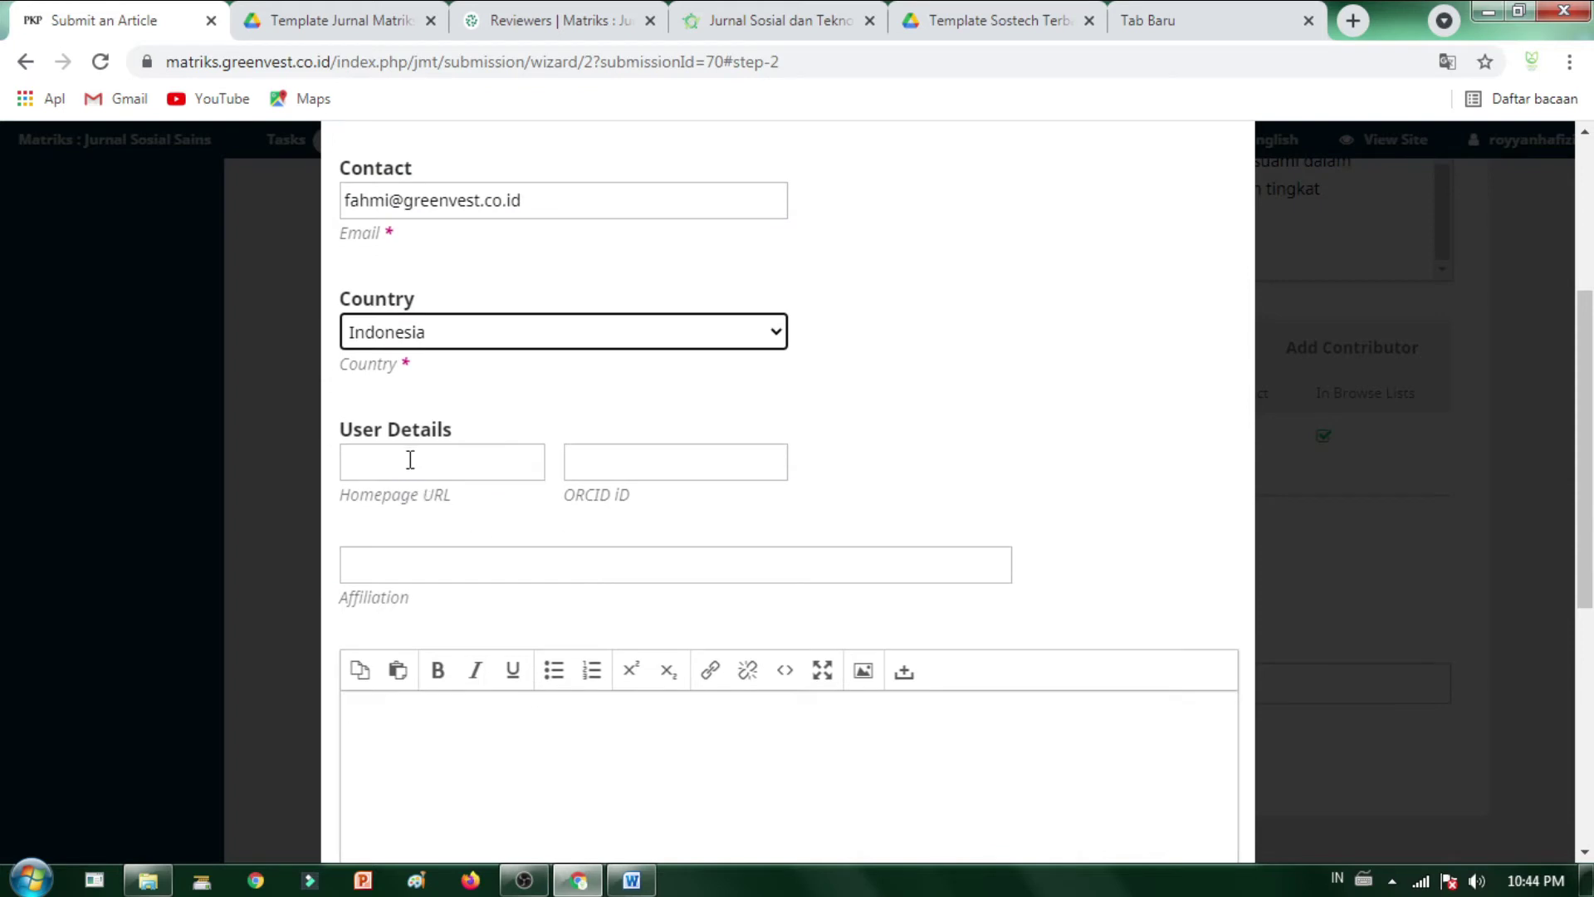
pyautogui.scroll(-3, 480, 527)
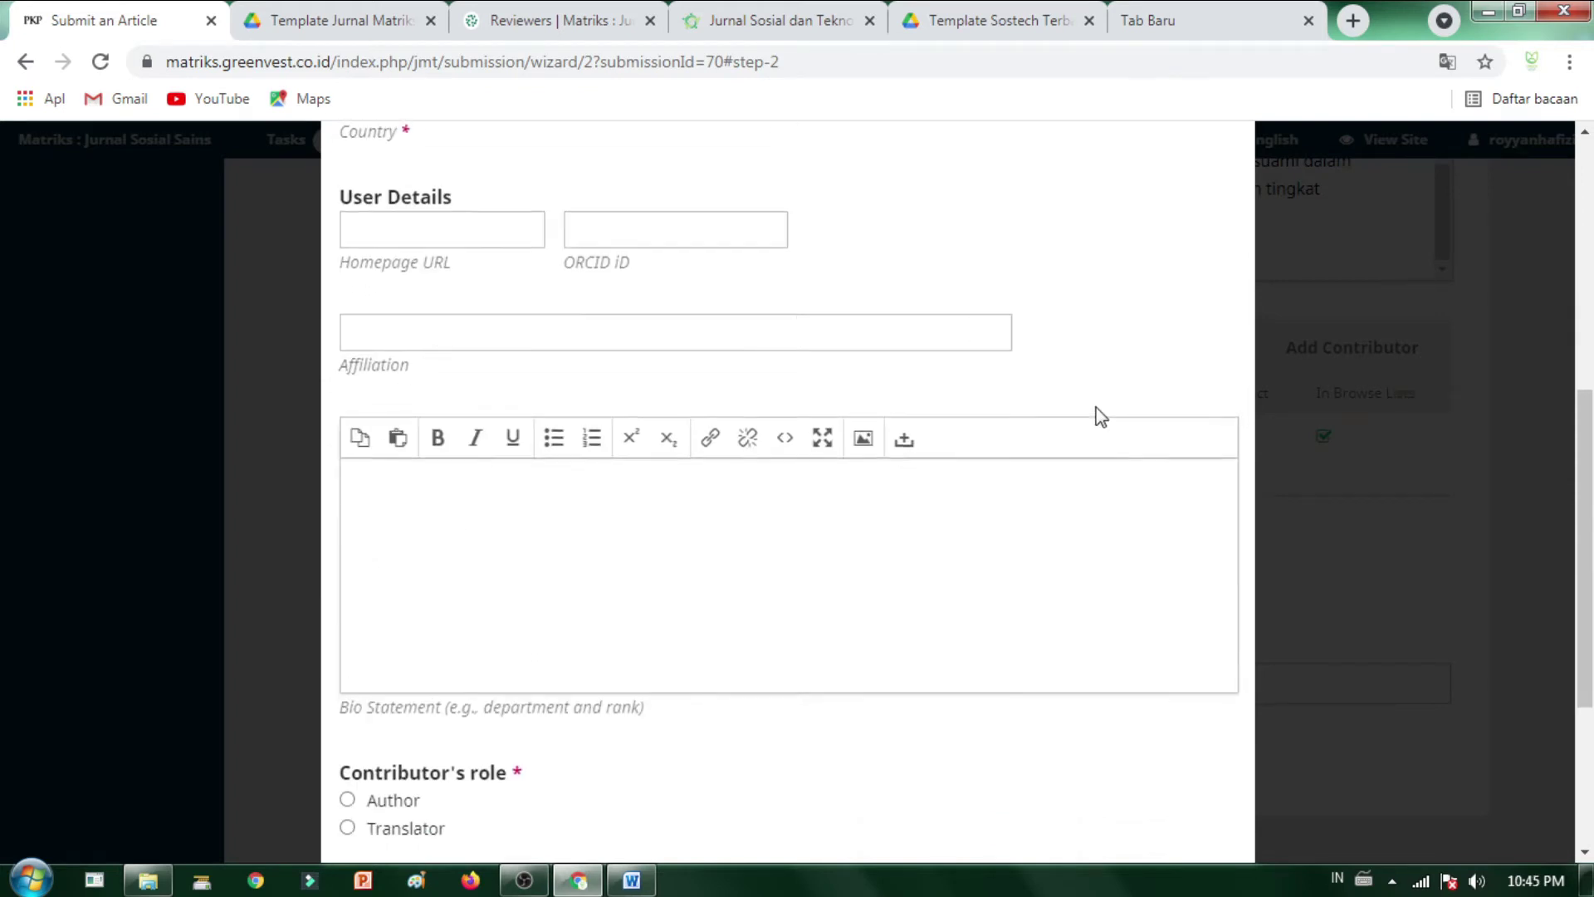
pyautogui.scroll(3, 1093, 416)
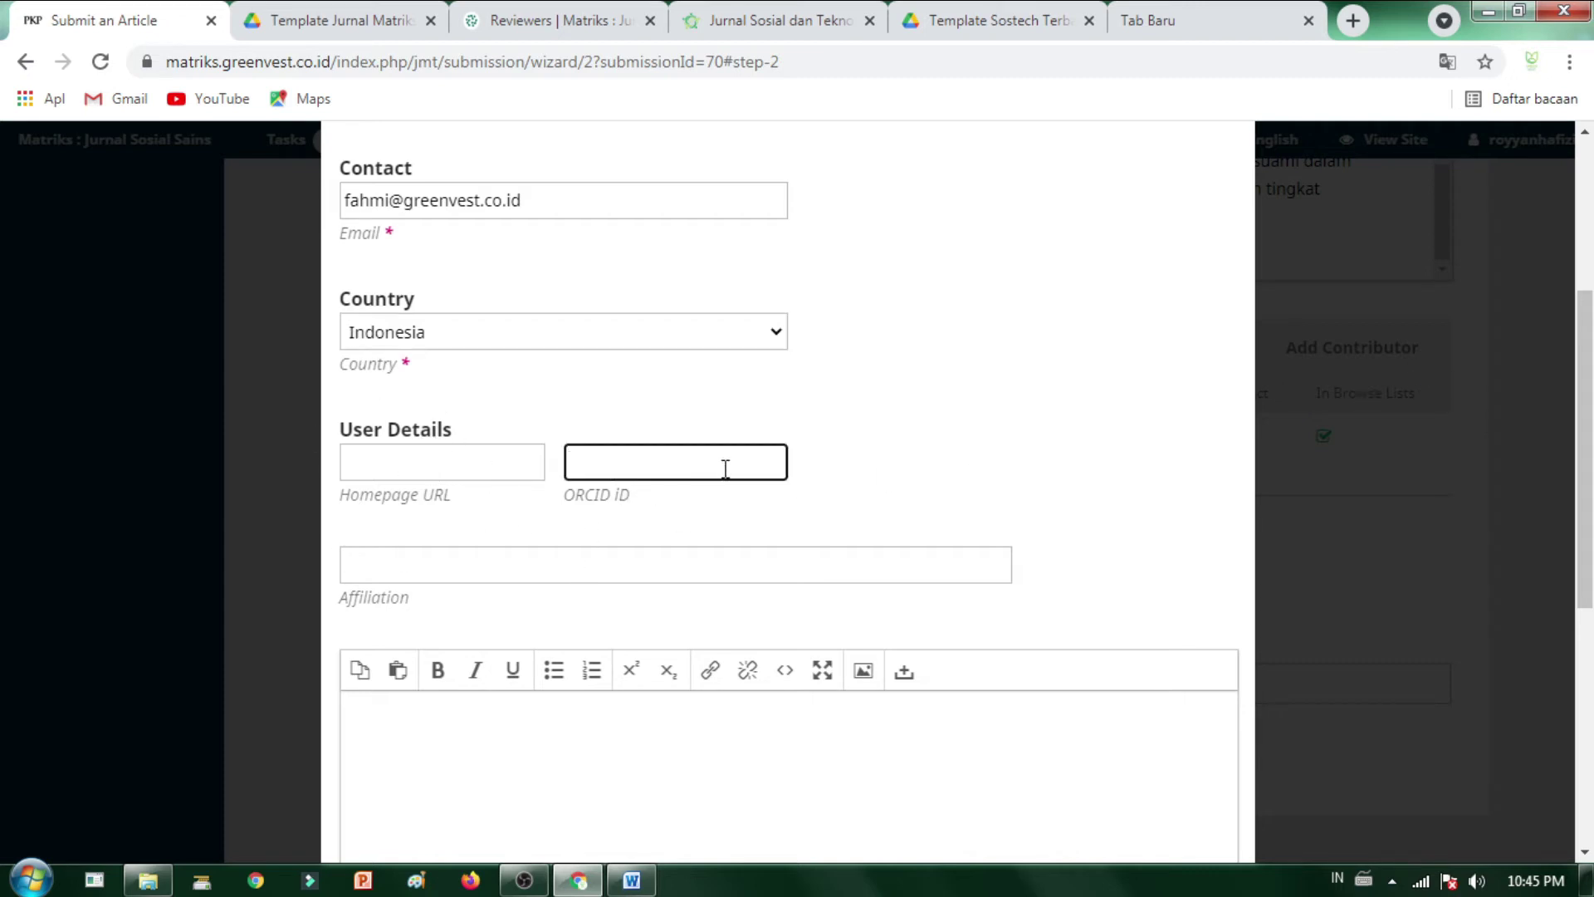
# - Enter the affiliation, correcting its spelling to Universitas Jenderal
pyautogui.click(554, 562)
pyautogui.click(1090, 571)
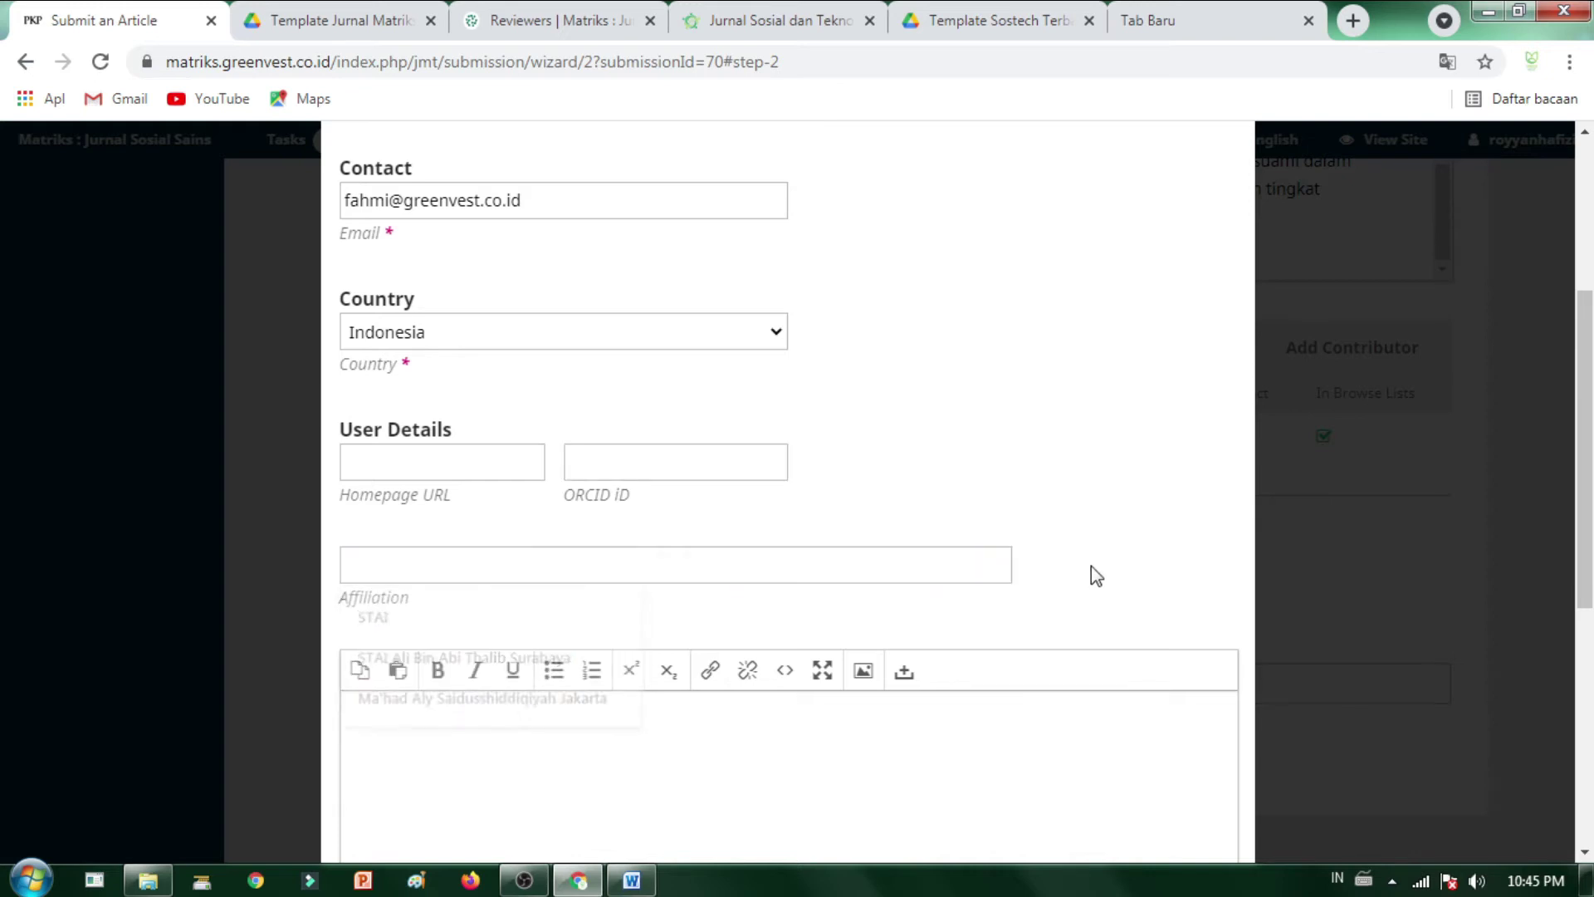
pyautogui.click(393, 572)
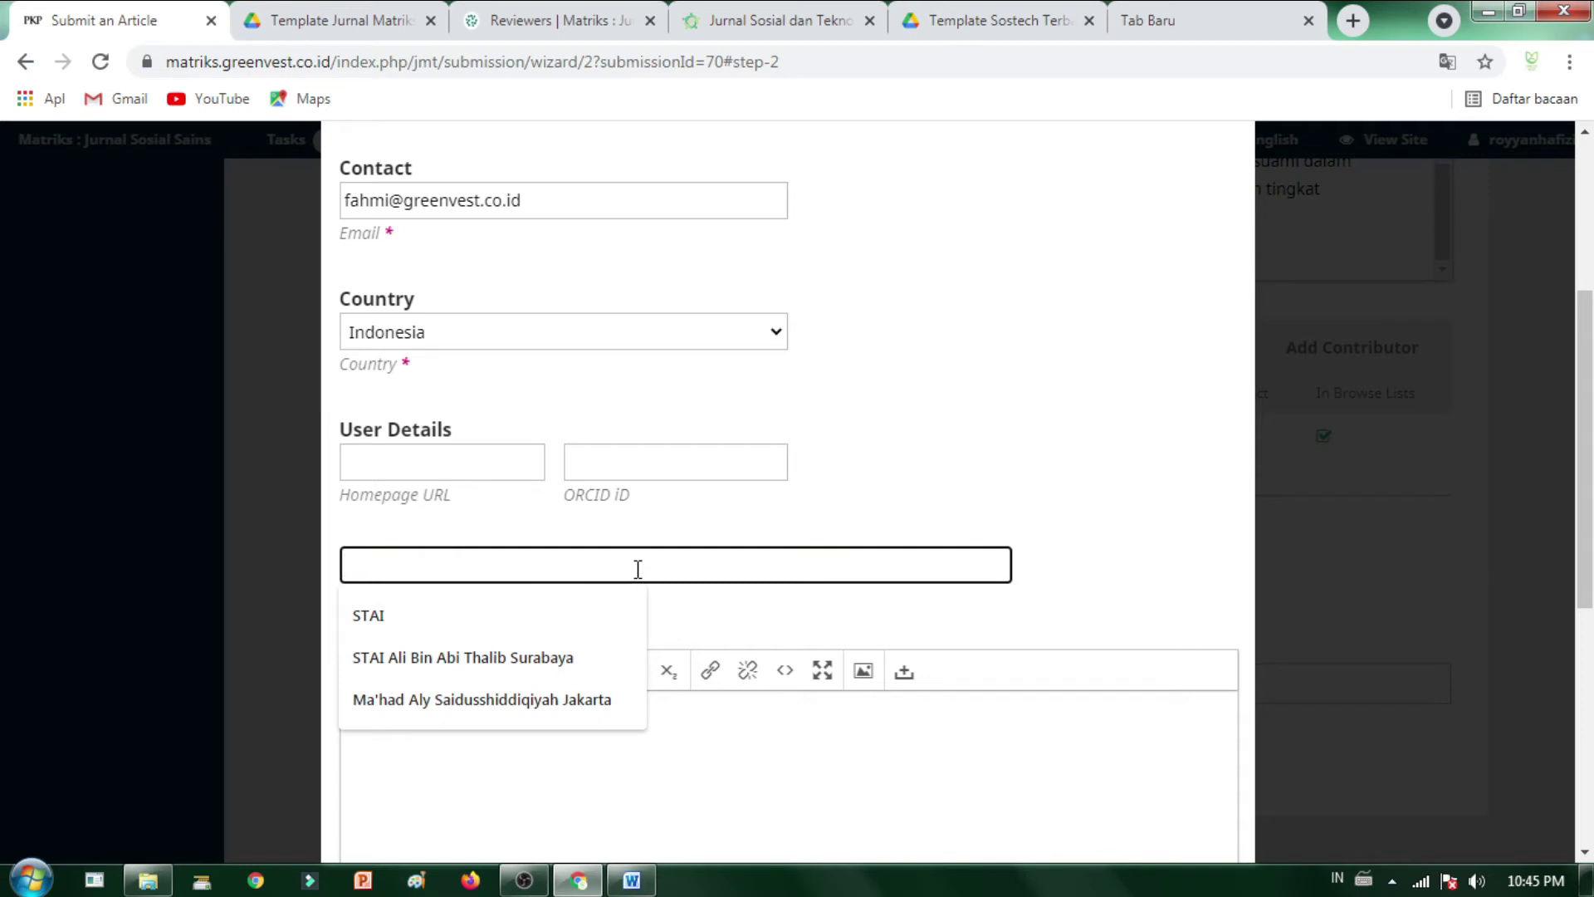
pyautogui.write('Universitas Jendral')
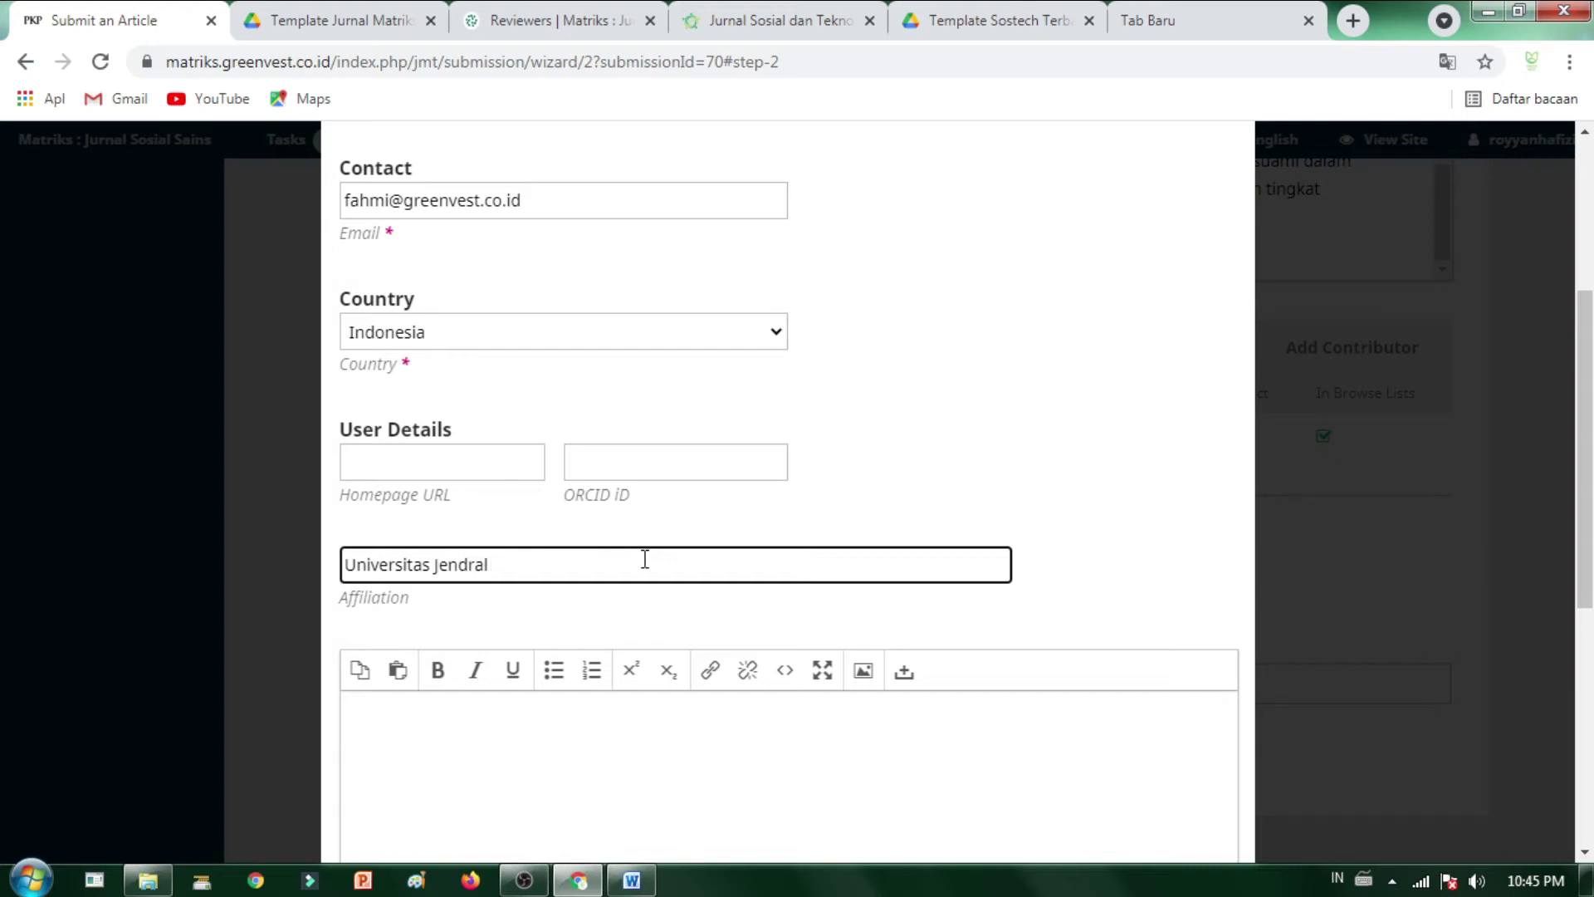
pyautogui.click(467, 563)
pyautogui.write('E')
pyautogui.press('BackSpace')
pyautogui.write('e')
pyautogui.press('BackSpace')
pyautogui.press('Right')
pyautogui.write('e')
pyautogui.scroll(-3, 581, 572)
# - Give the co-author the Author role and save them to the contributors list
pyautogui.click(555, 579)
pyautogui.scroll(-2, 753, 730)
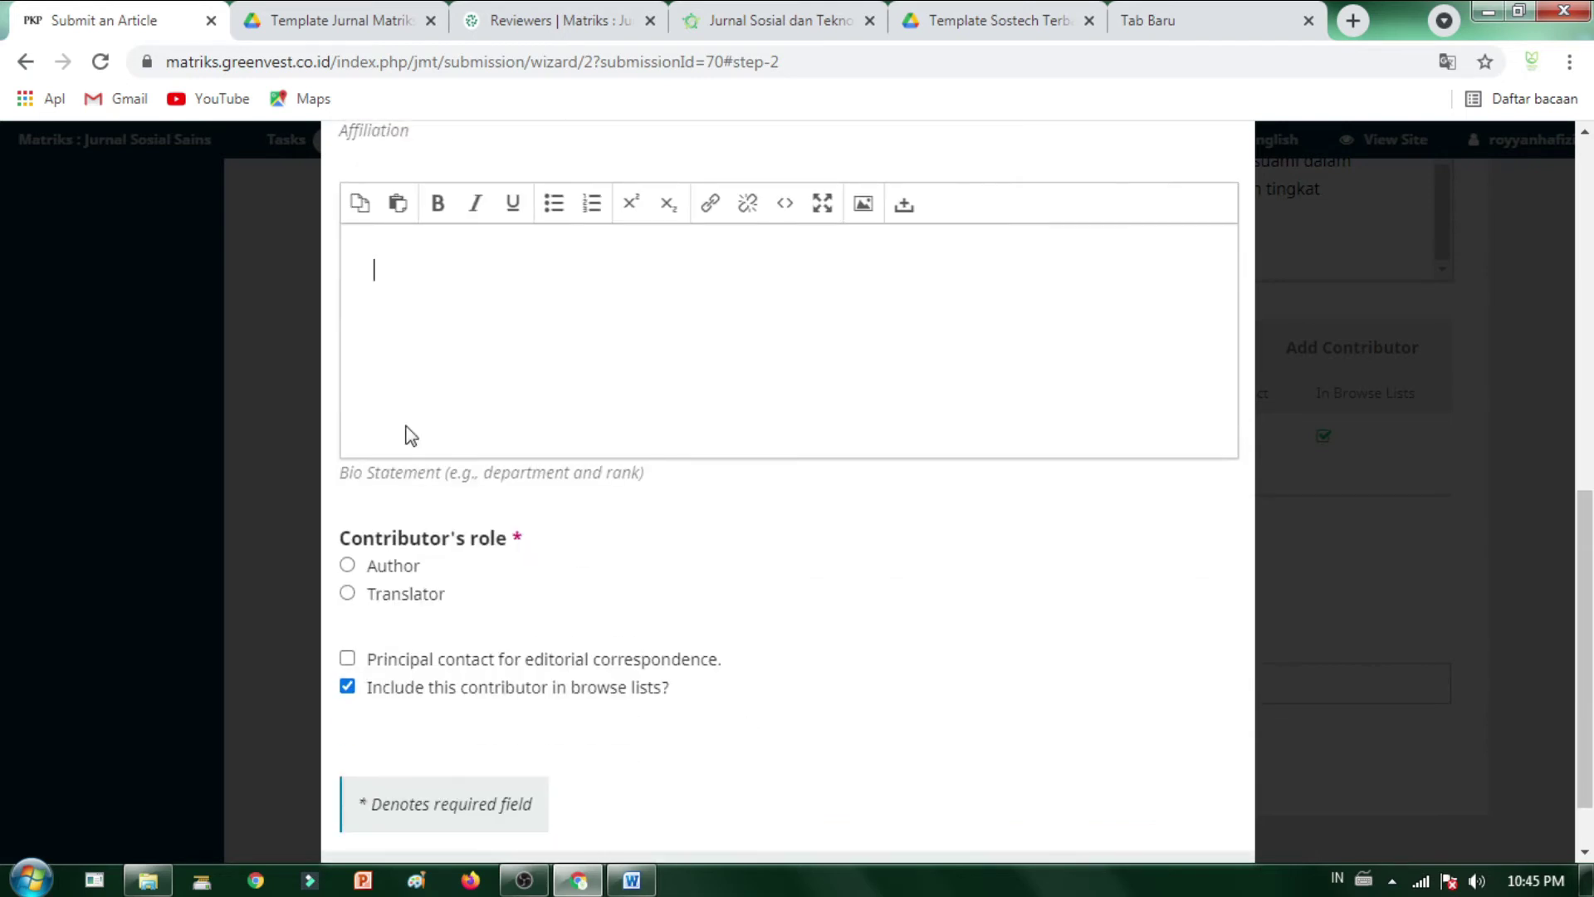
pyautogui.scroll(-1, 743, 623)
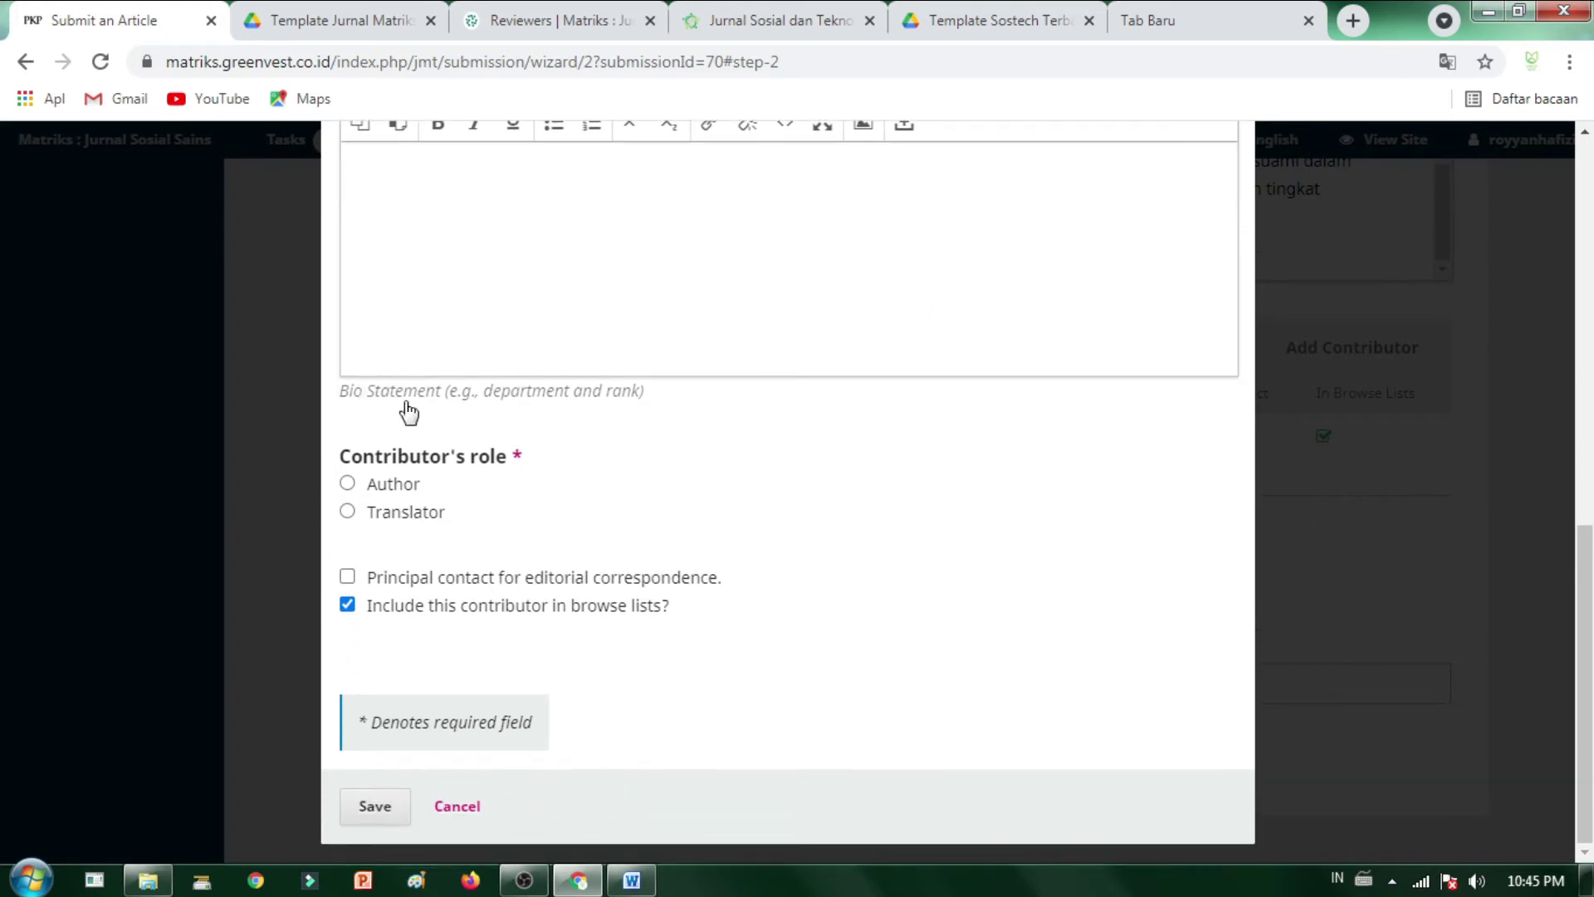
pyautogui.click(348, 486)
pyautogui.click(404, 817)
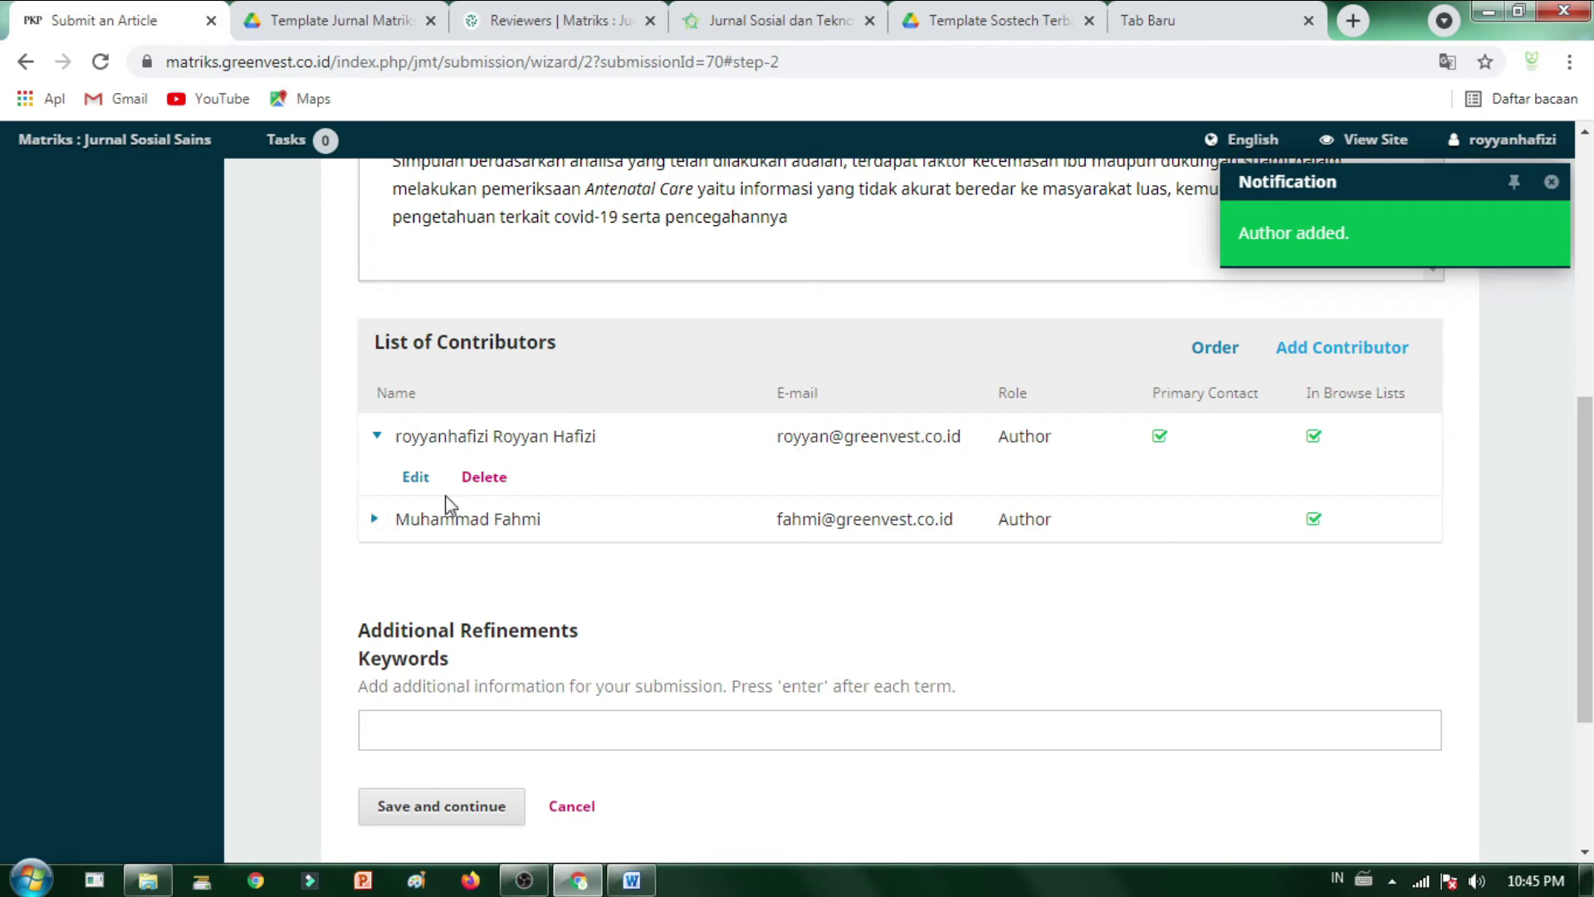
pyautogui.click(416, 476)
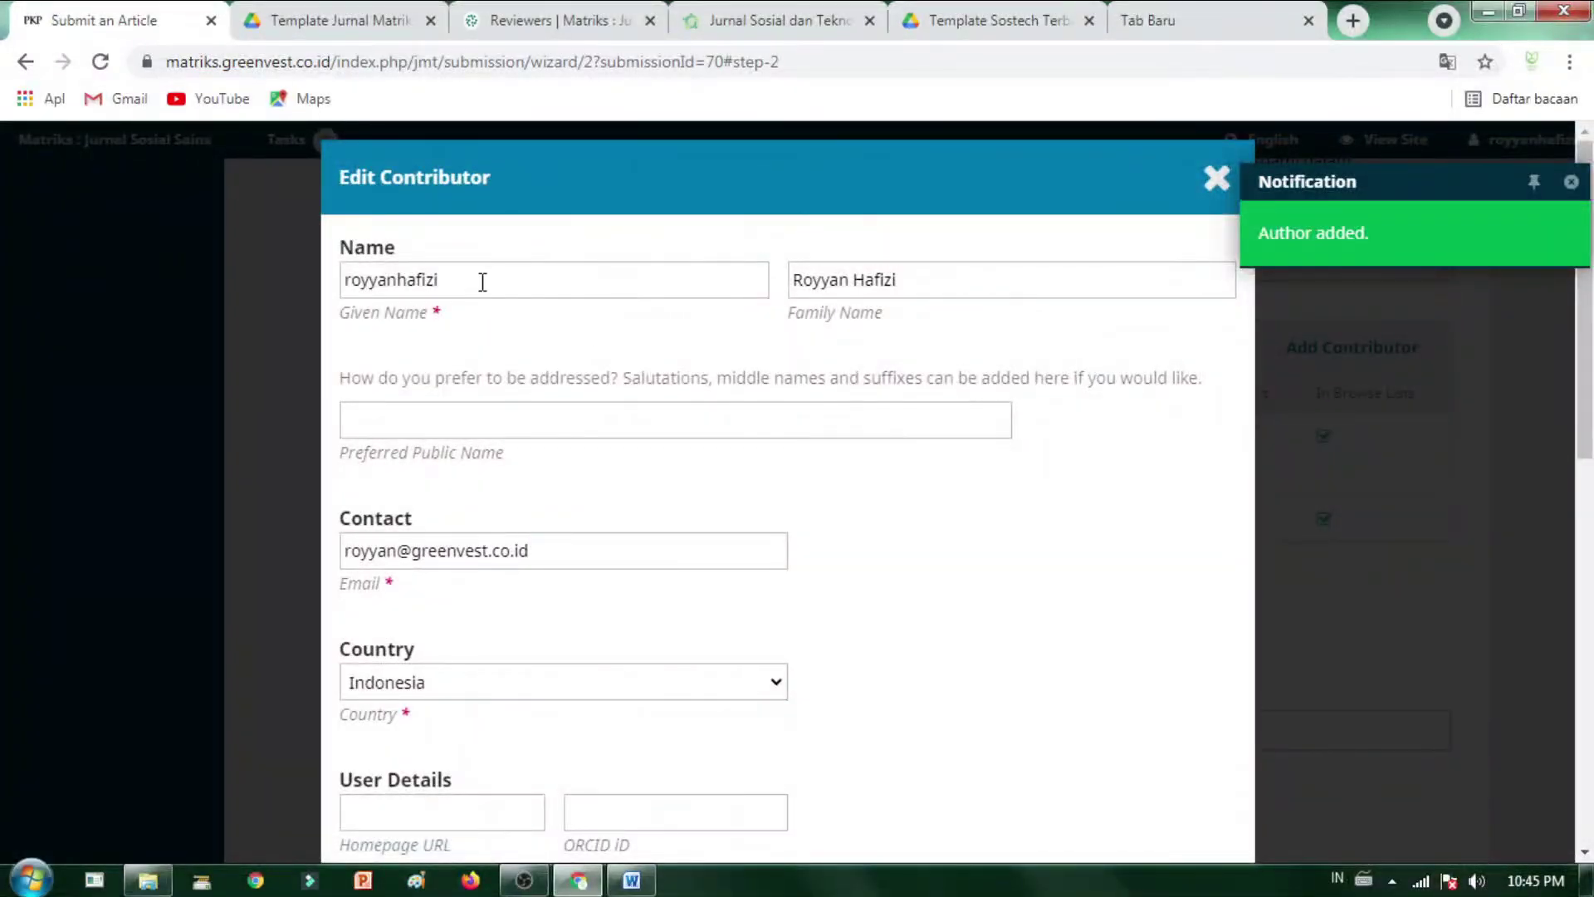
# - Split the first contributor's name correctly into given and family name fields, then save
pyautogui.moveTo(482, 282); pyautogui.dragTo(403, 298)
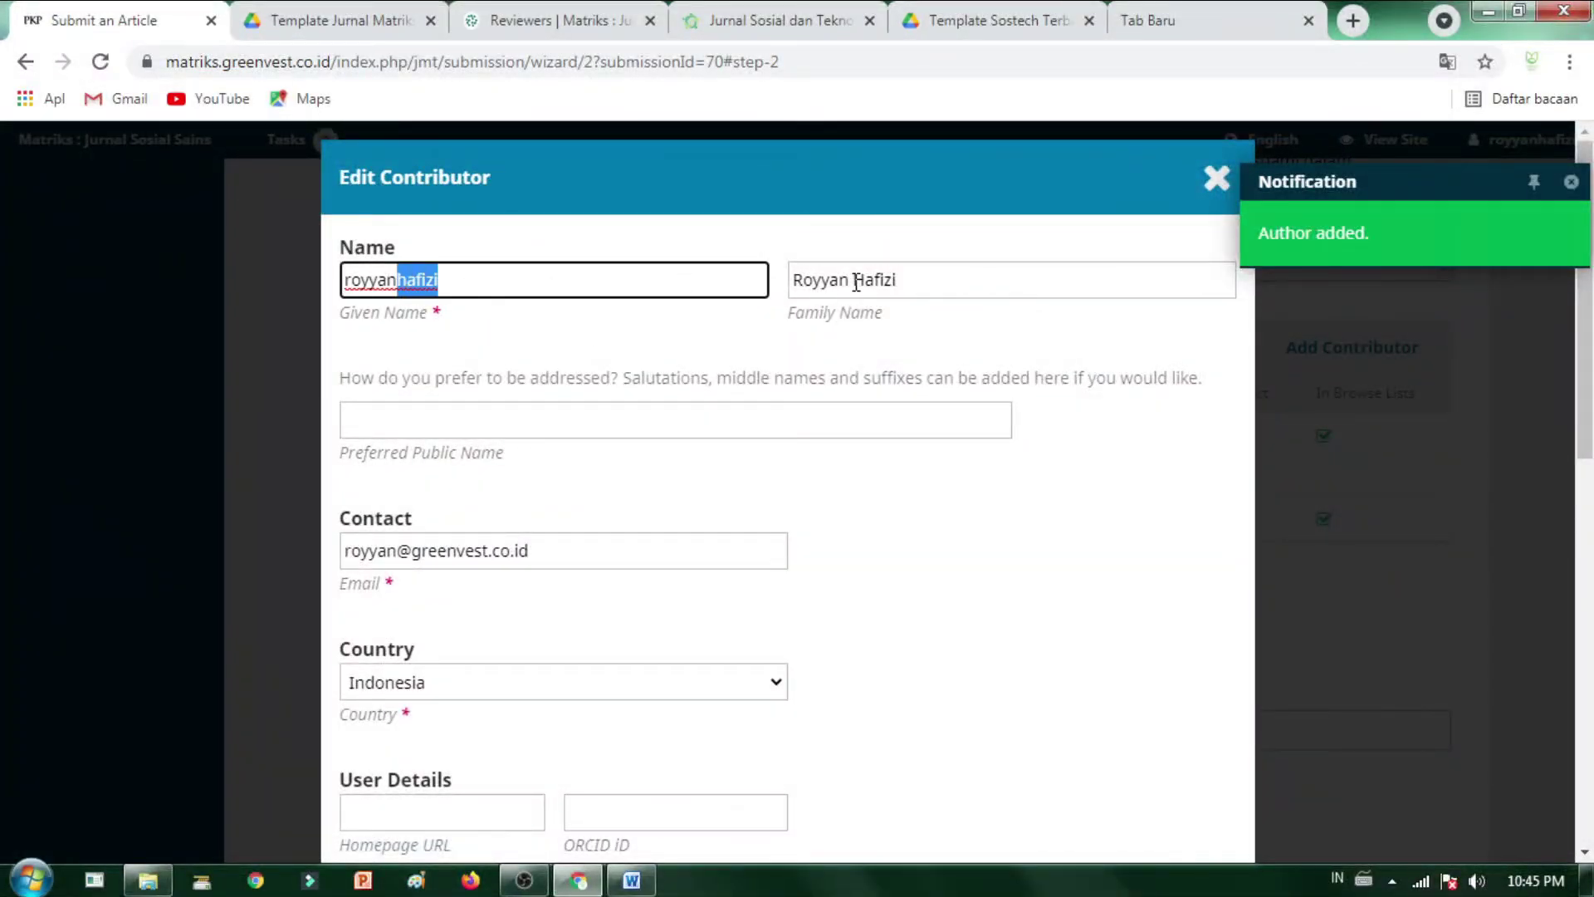
pyautogui.moveTo(856, 283); pyautogui.dragTo(714, 288)
pyautogui.press('BackSpace')
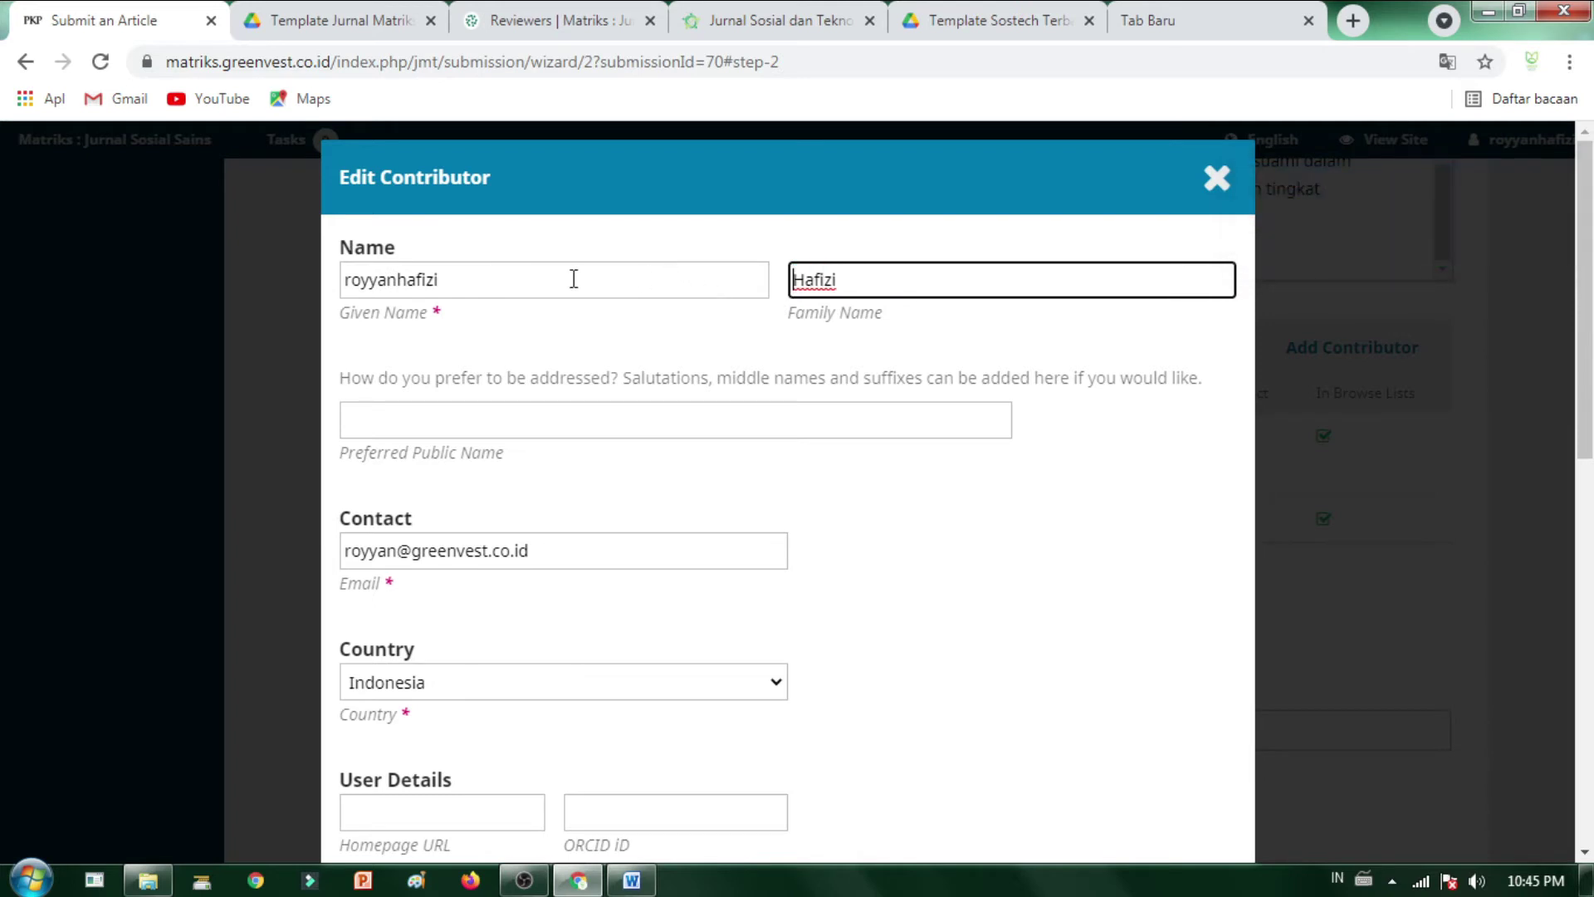
pyautogui.moveTo(523, 278); pyautogui.dragTo(305, 301)
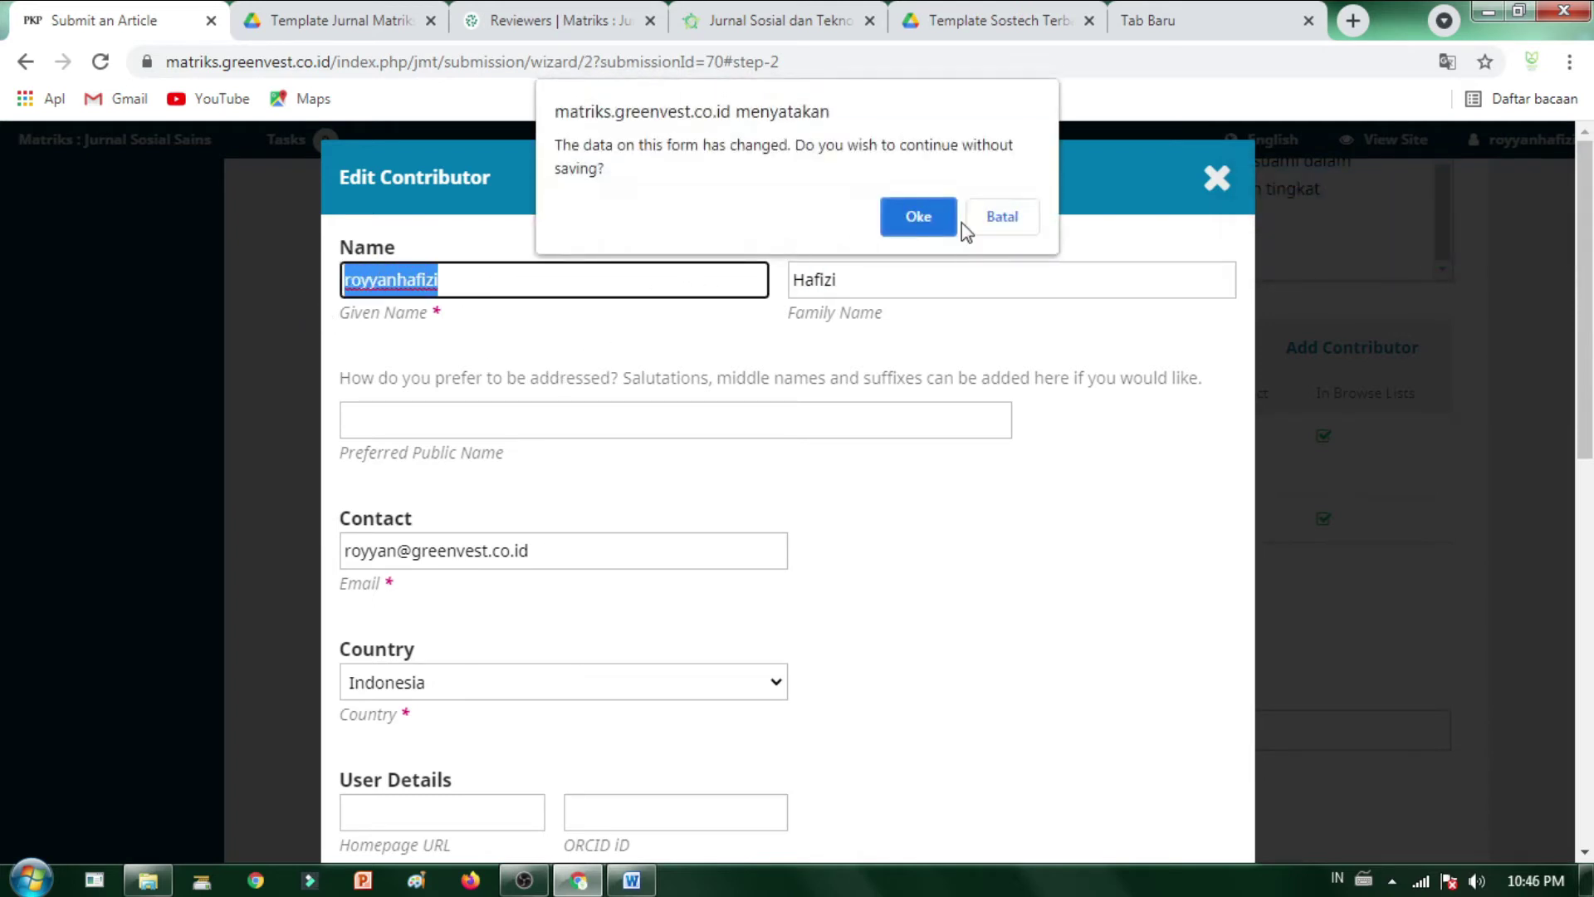
pyautogui.click(1028, 221)
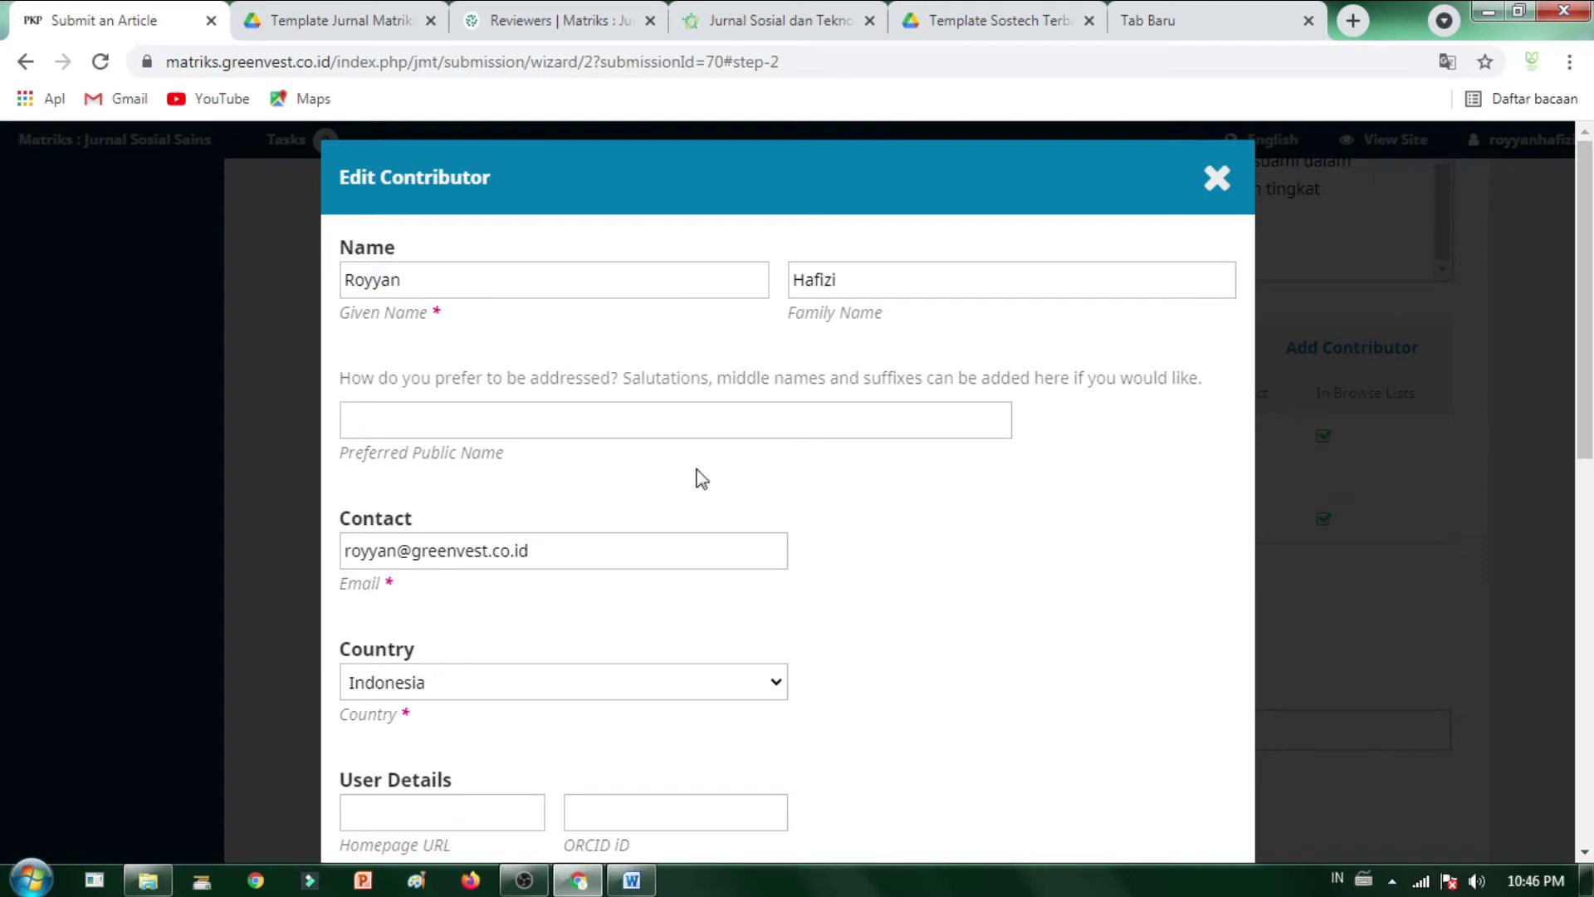
pyautogui.scroll(-15, 697, 476)
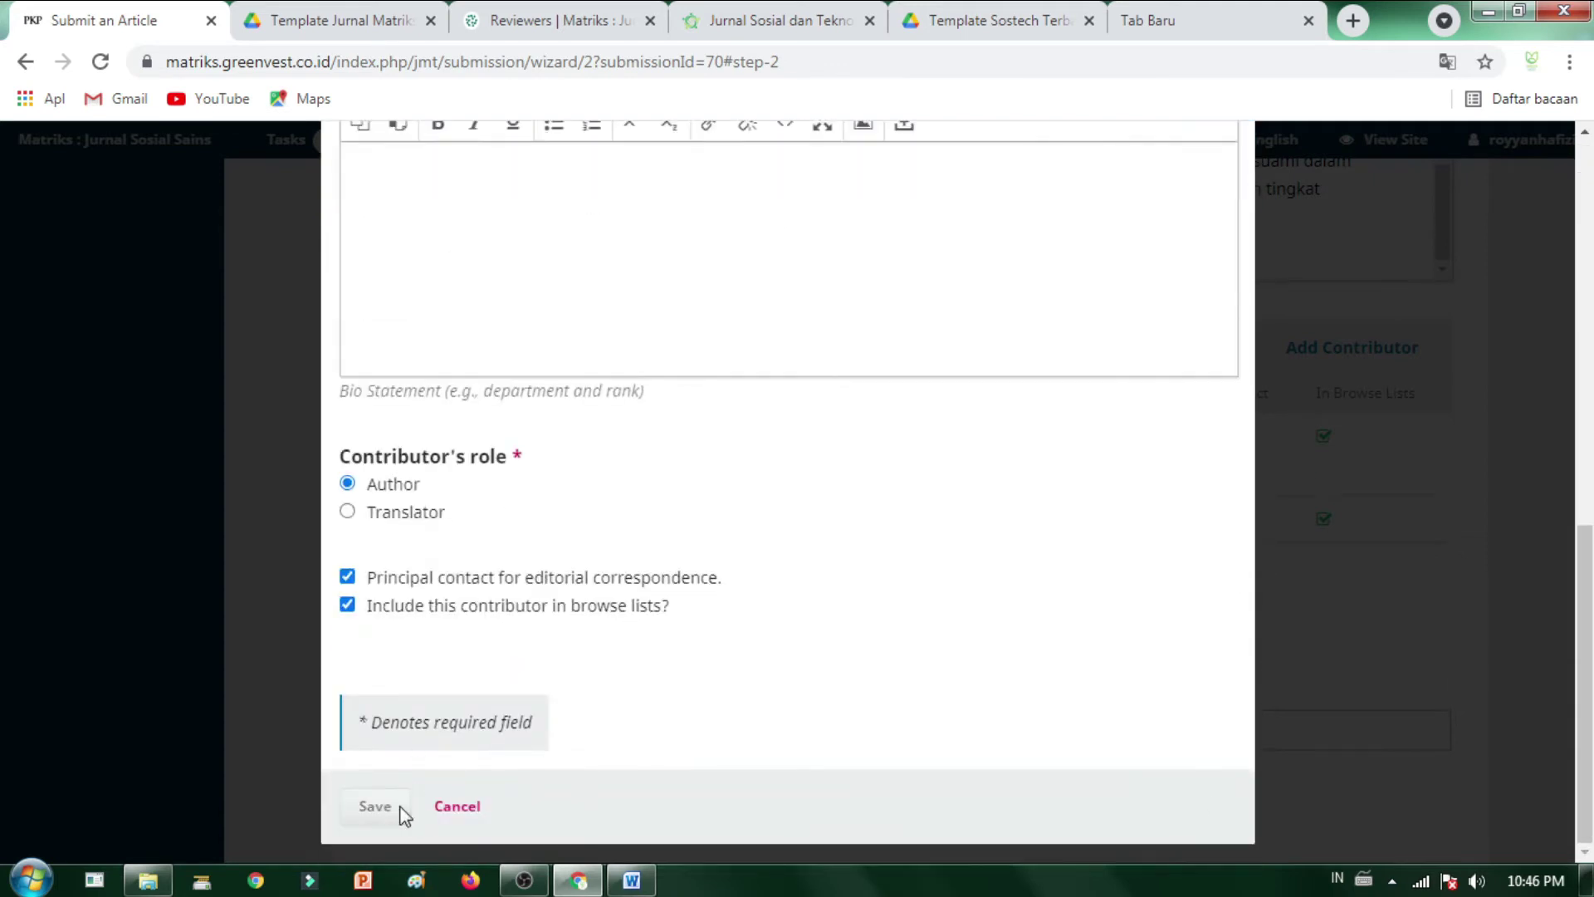
pyautogui.click(402, 809)
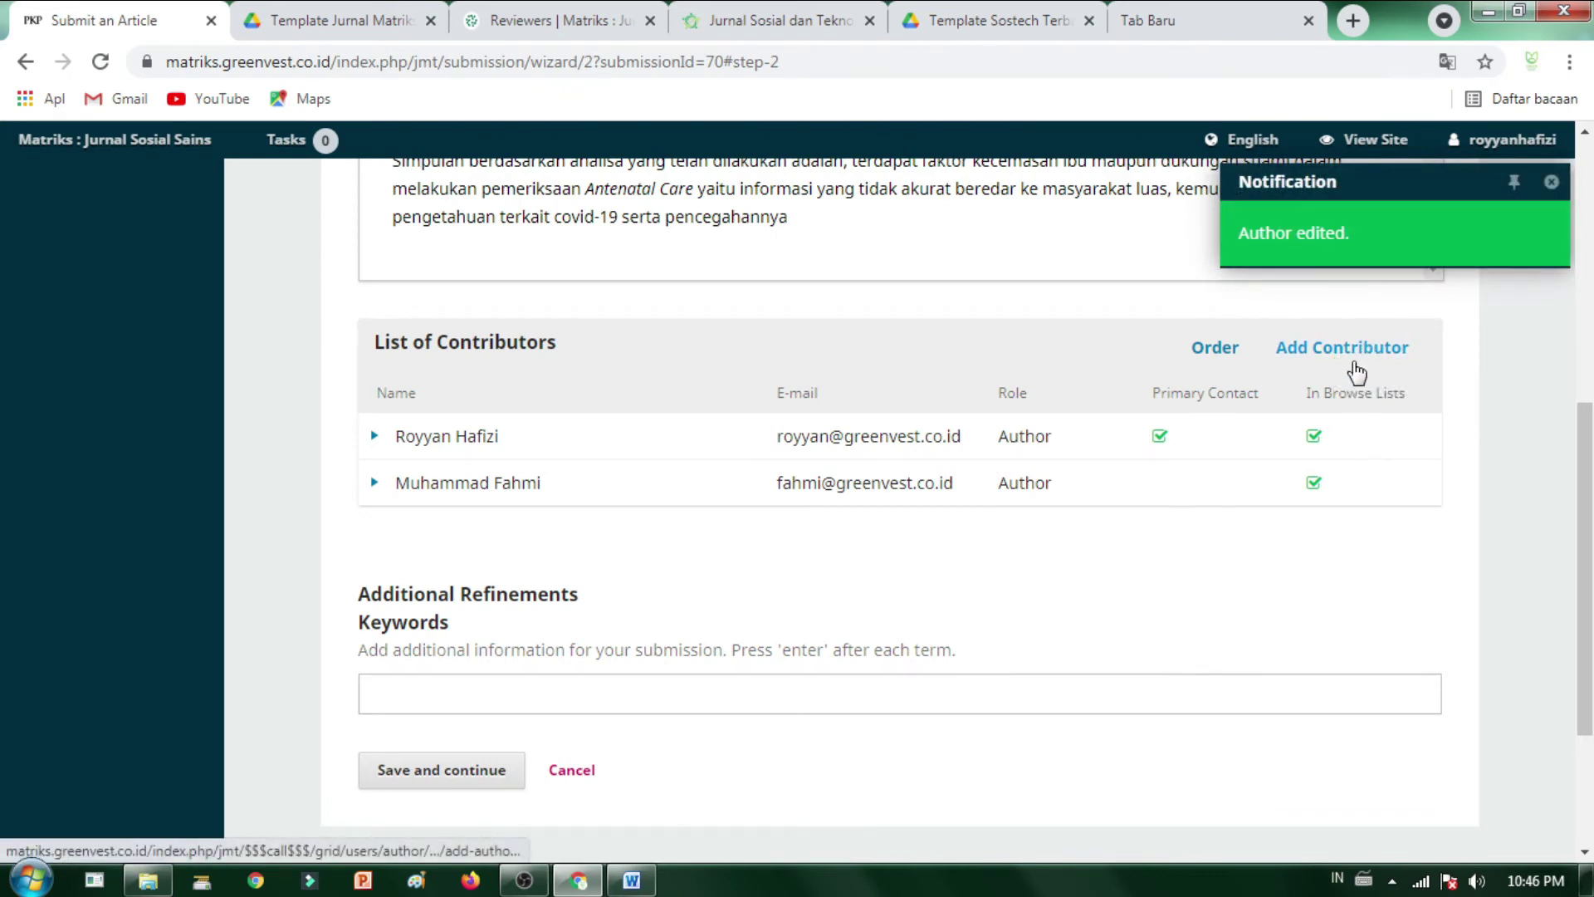
# - Discard an accidentally opened Add Contributor form without saving
pyautogui.click(1353, 360)
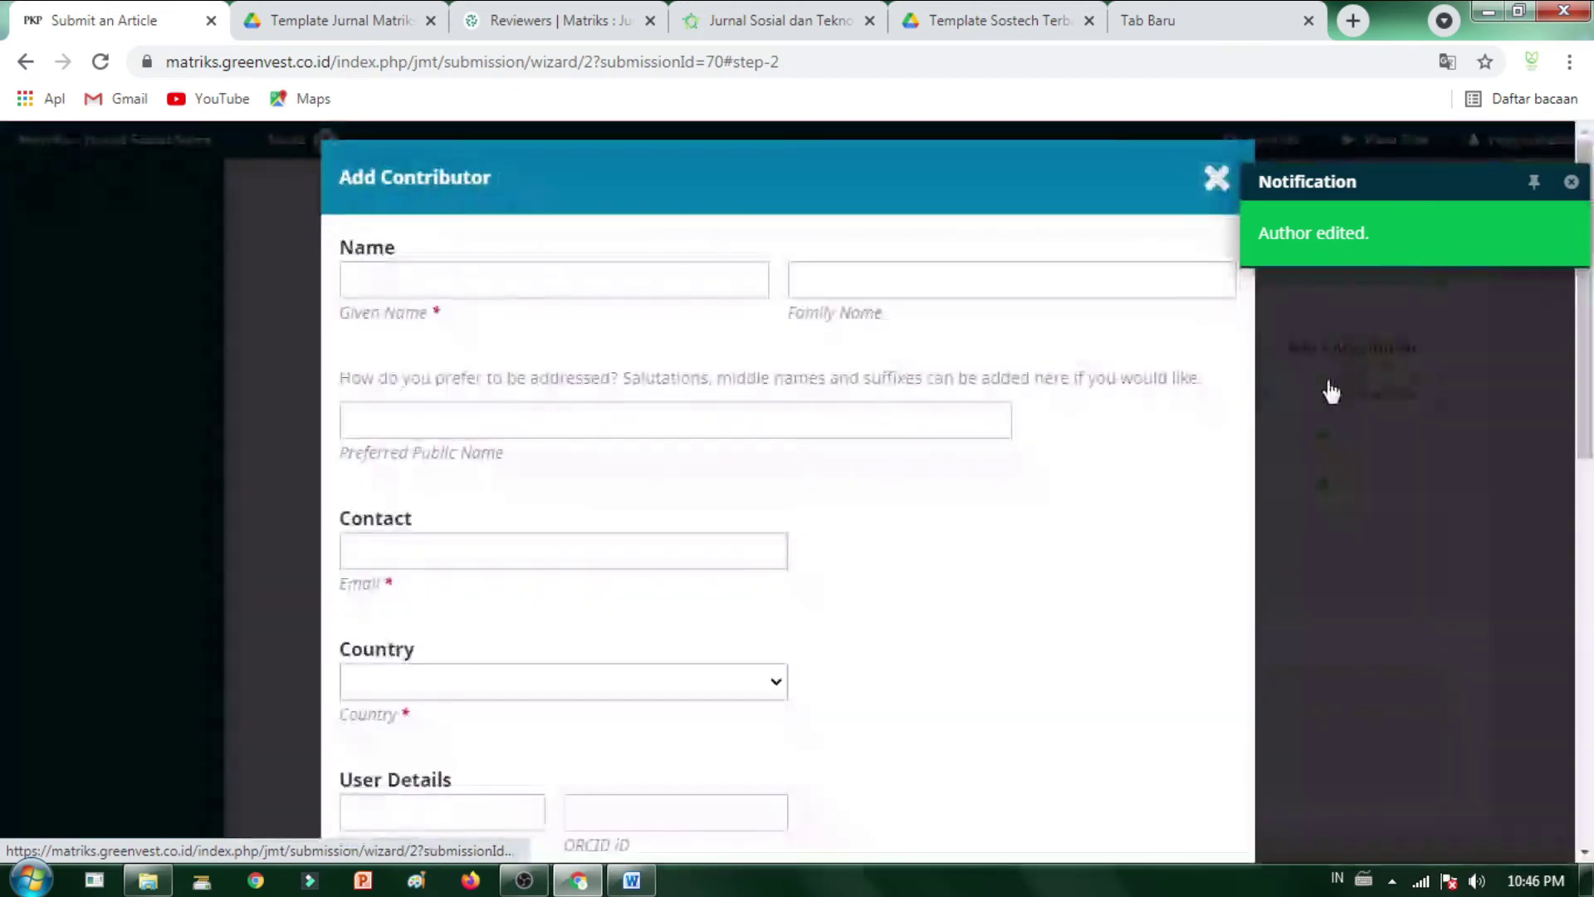
pyautogui.click(462, 282)
pyautogui.click(1146, 534)
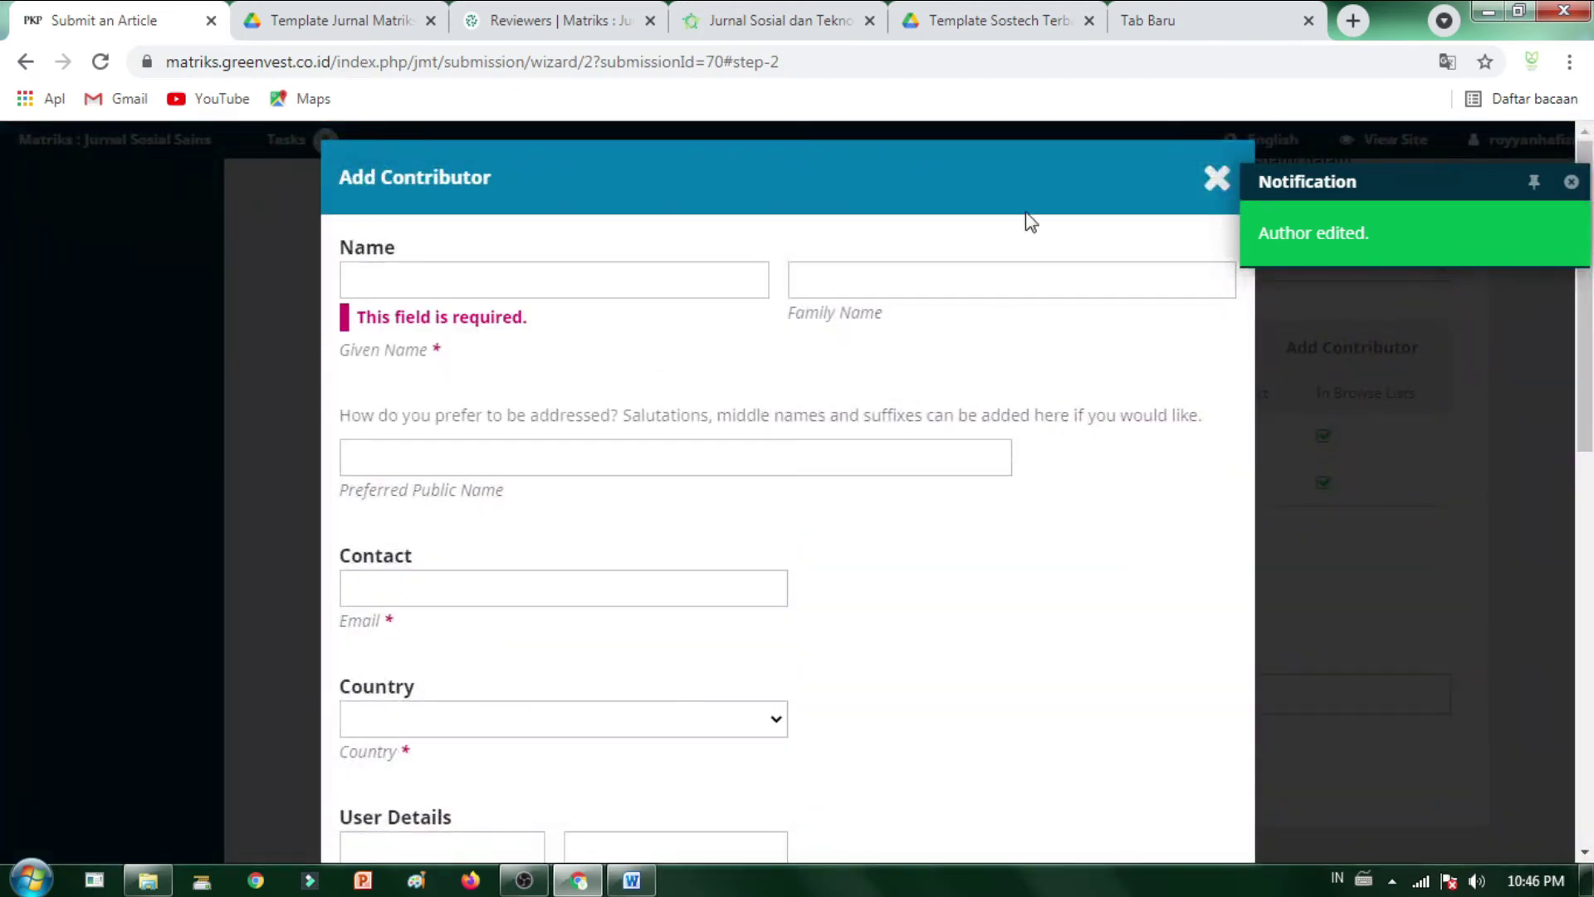
pyautogui.click(1218, 176)
pyautogui.scroll(-3, 498, 526)
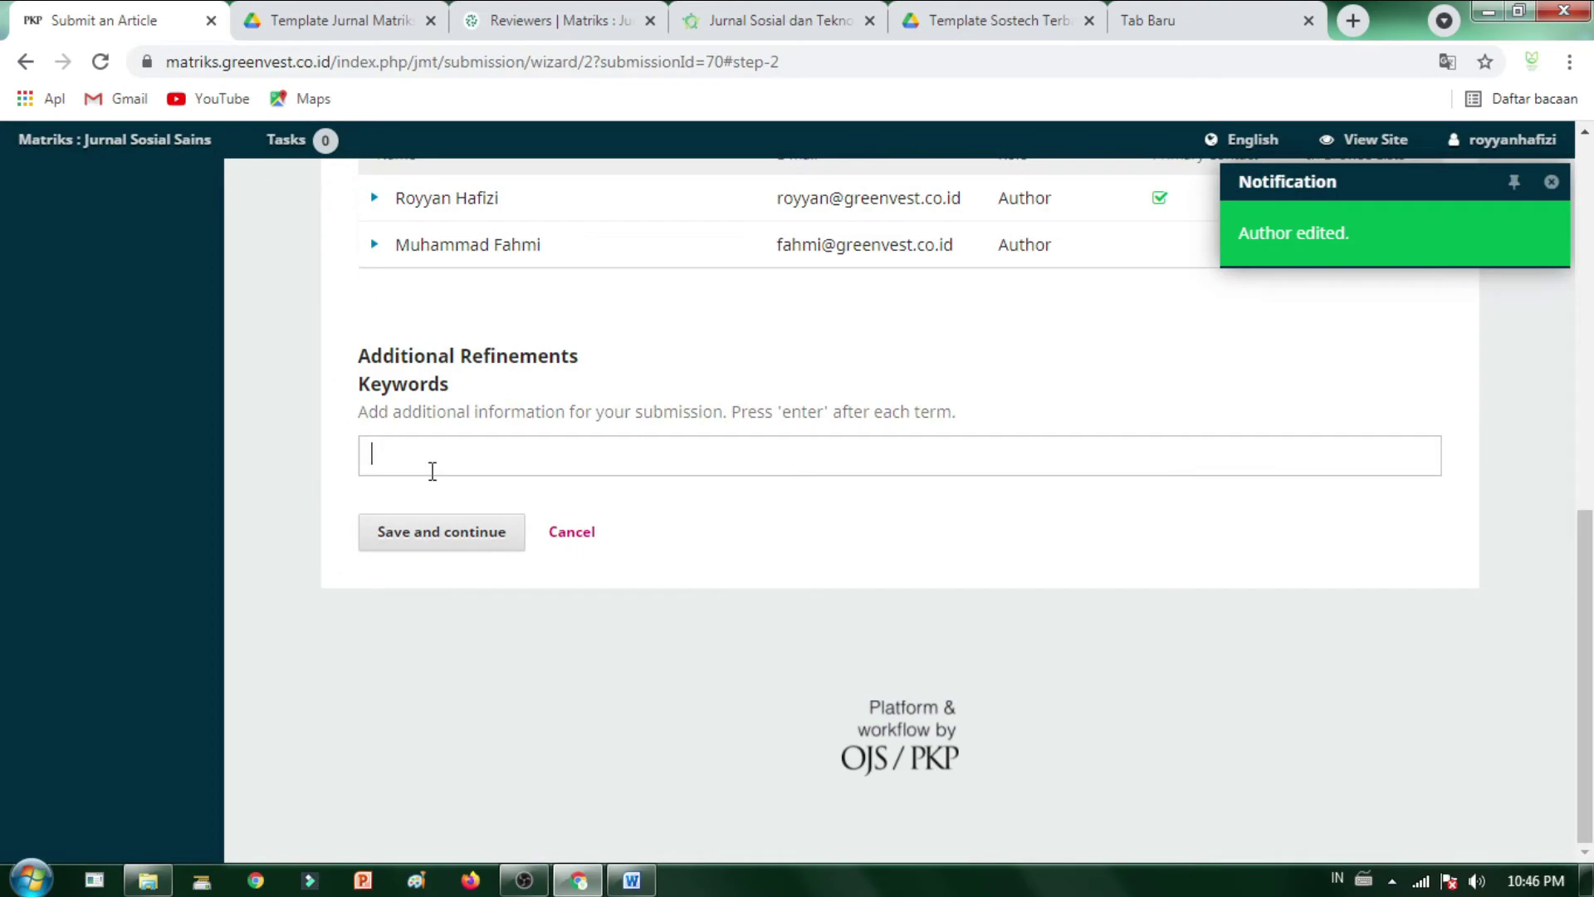
# - Paste the whole Kata Kunci line as a keyword, then remove that combined tag
pyautogui.click(631, 880)
pyautogui.scroll(2, 682, 490)
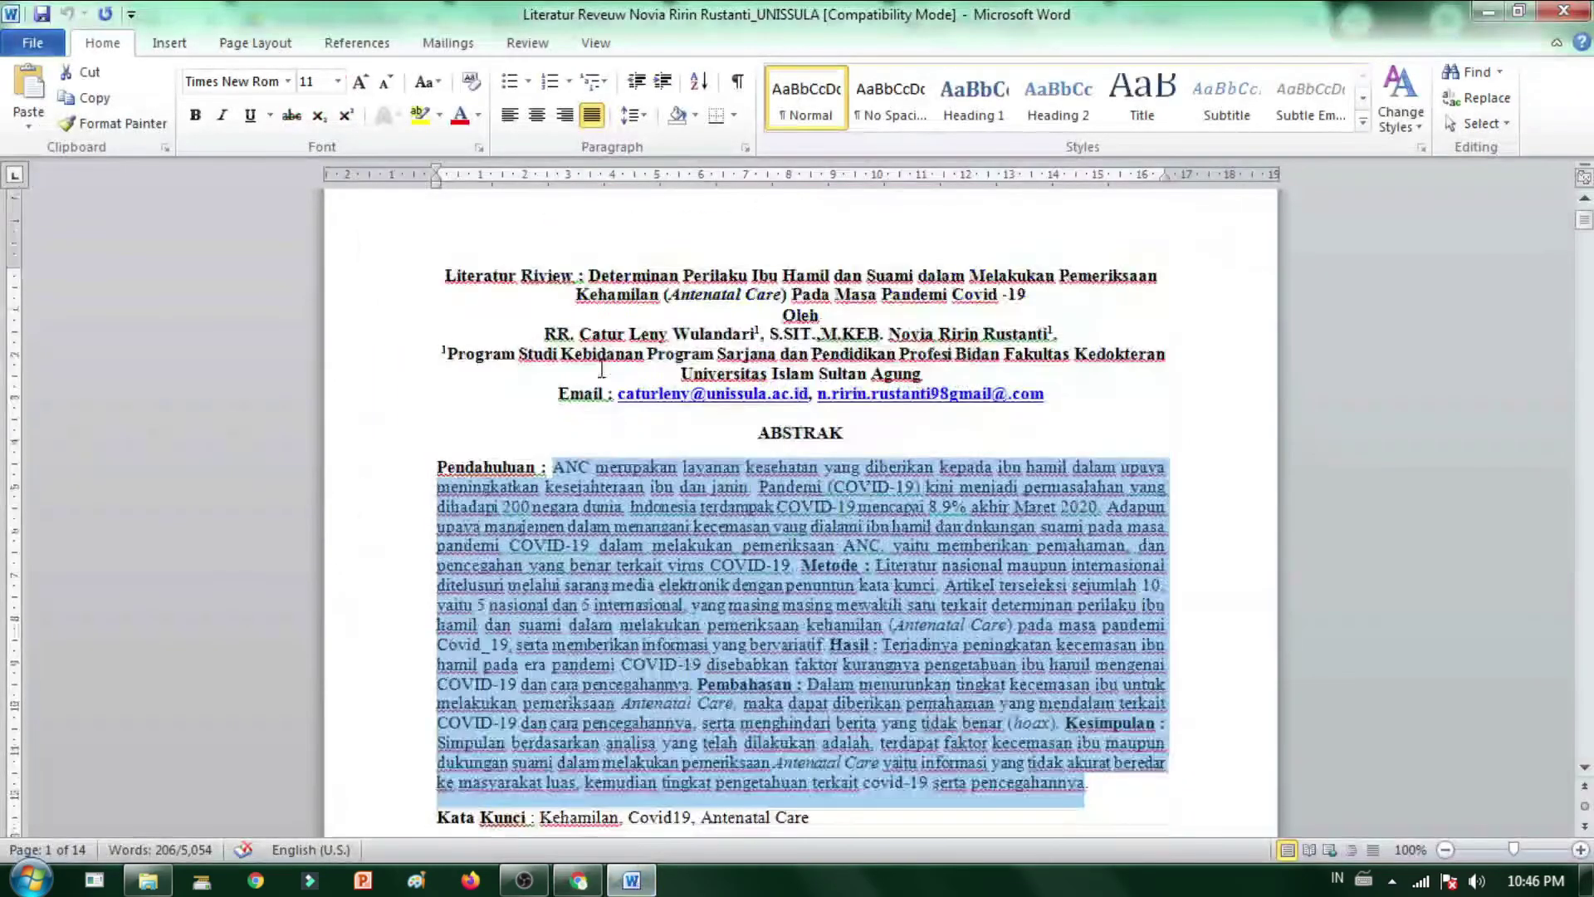
pyautogui.scroll(-3, 682, 490)
pyautogui.moveTo(540, 540); pyautogui.dragTo(820, 554)
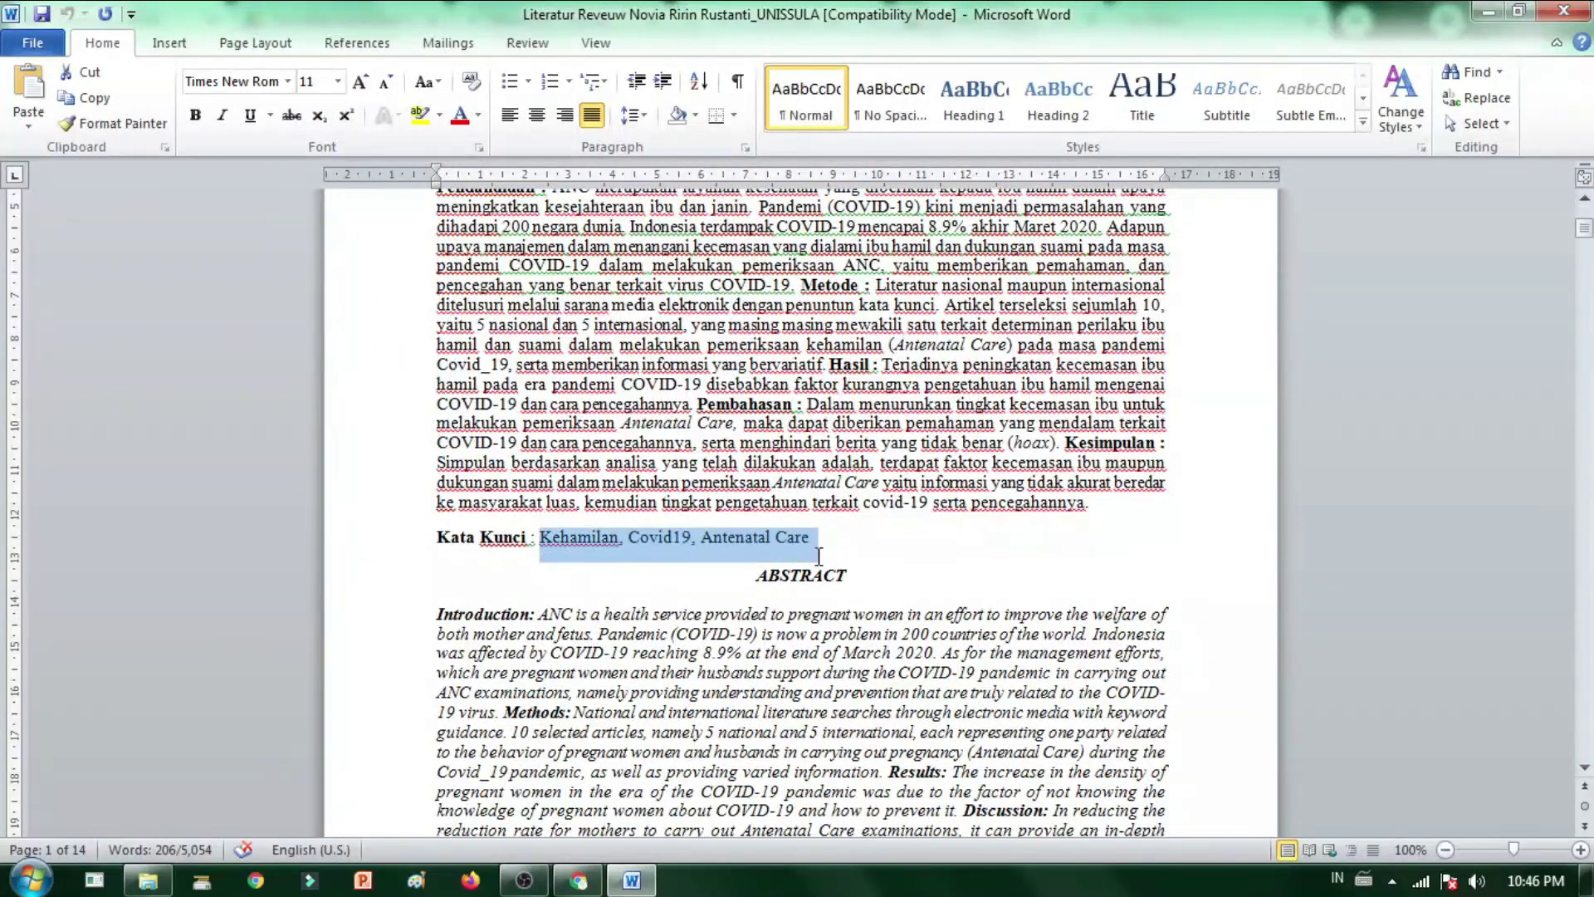
pyautogui.hotkey('alt', 'Tab')
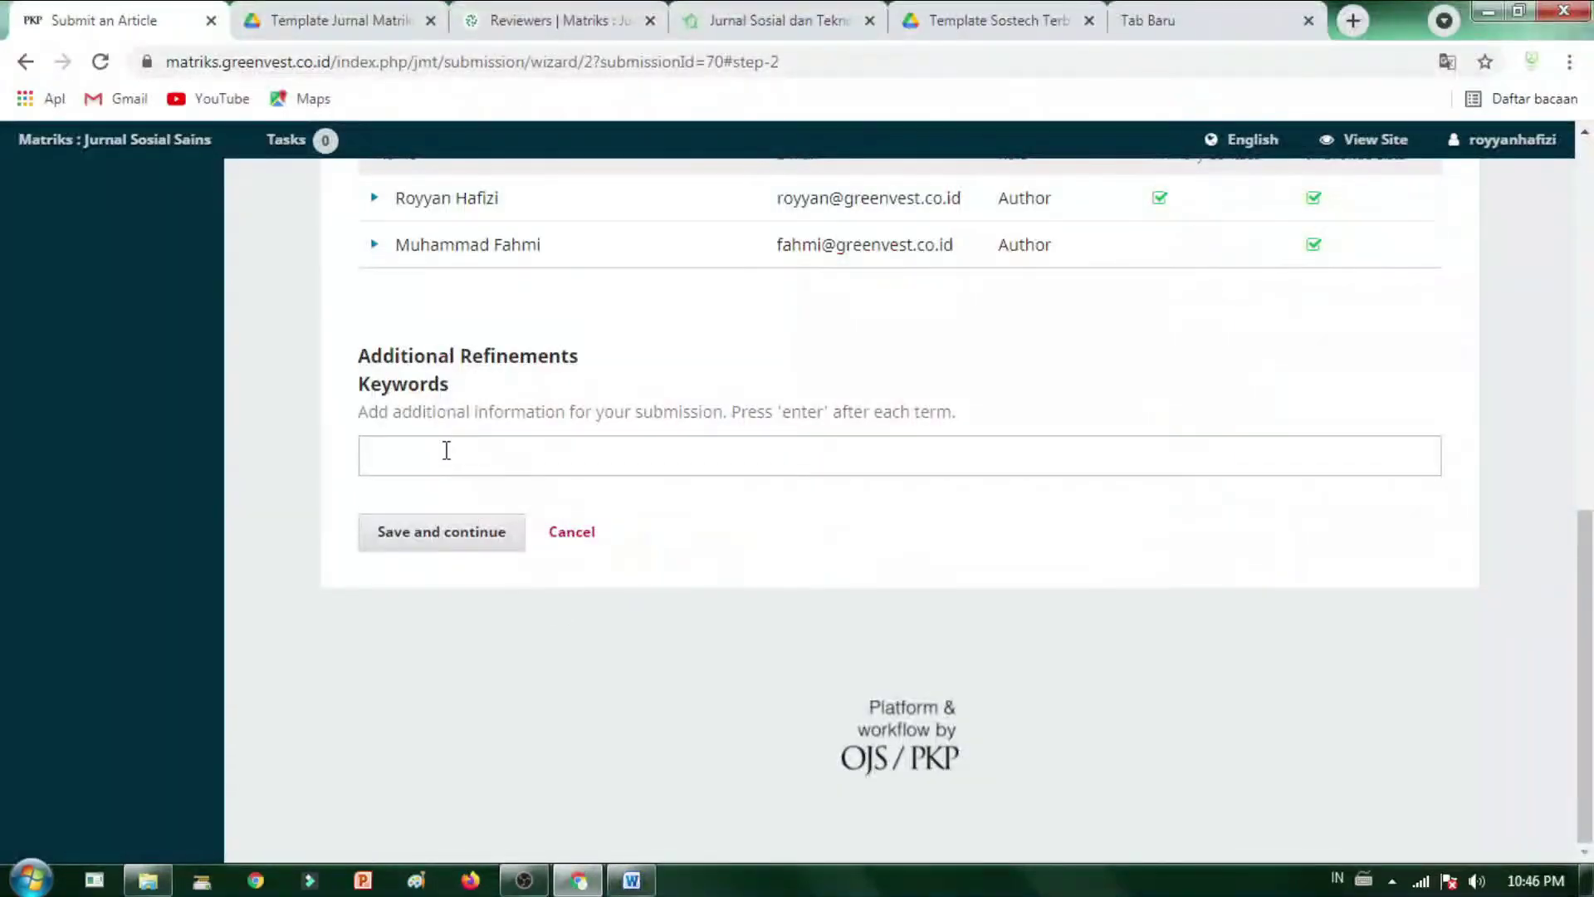
pyautogui.write('Kehamilan, Covid19, Ant')
pyautogui.moveTo(559, 455); pyautogui.dragTo(196, 468)
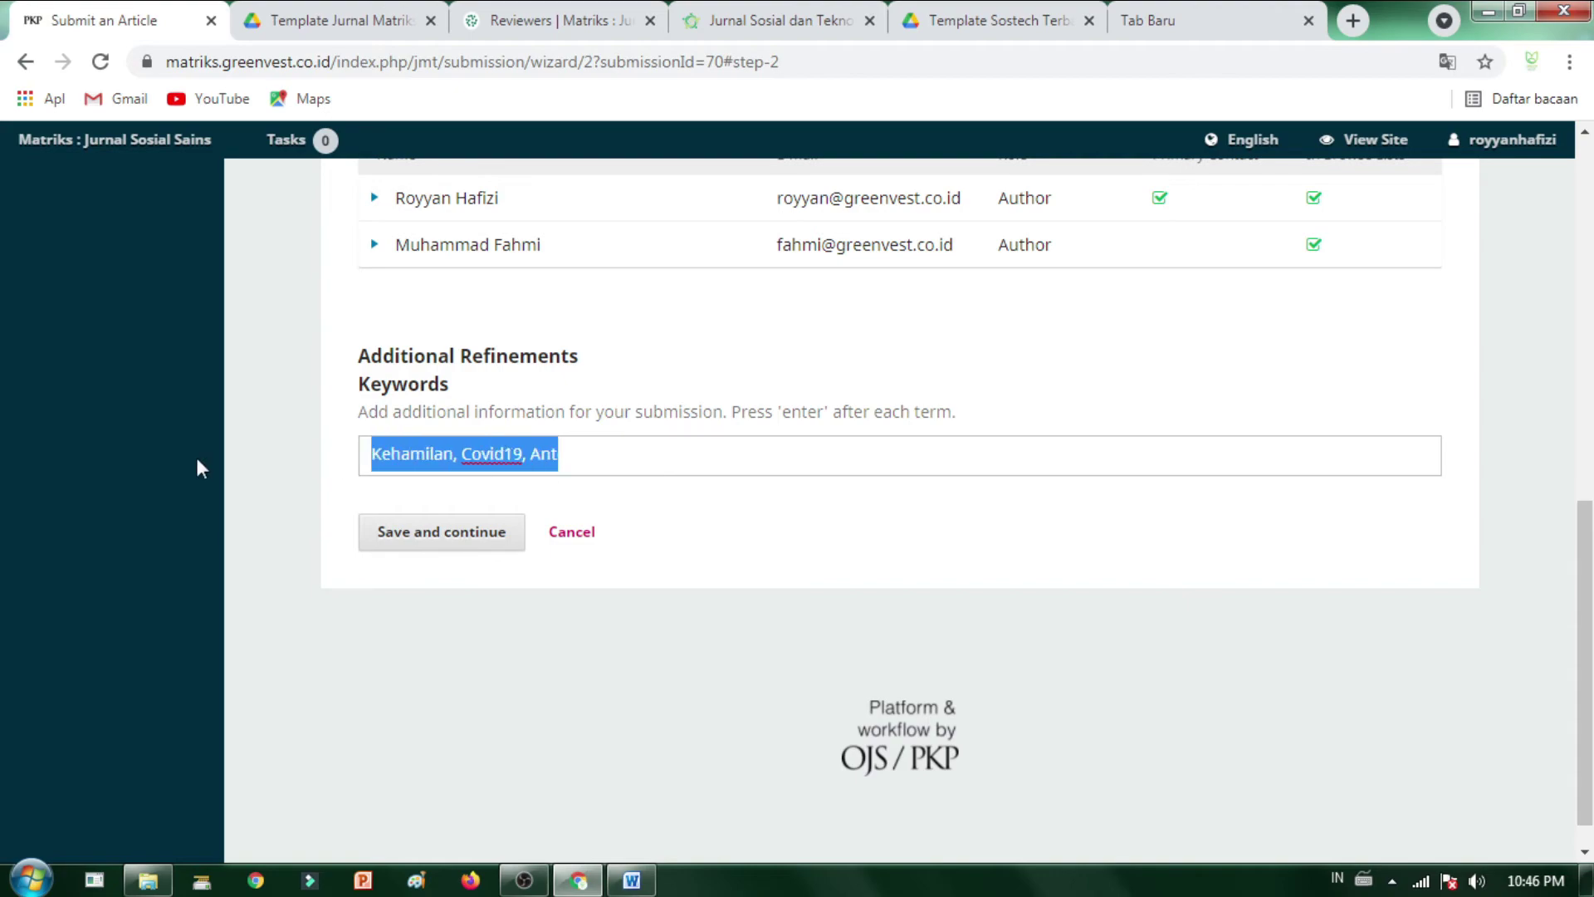
pyautogui.press('Return')
pyautogui.click(656, 455)
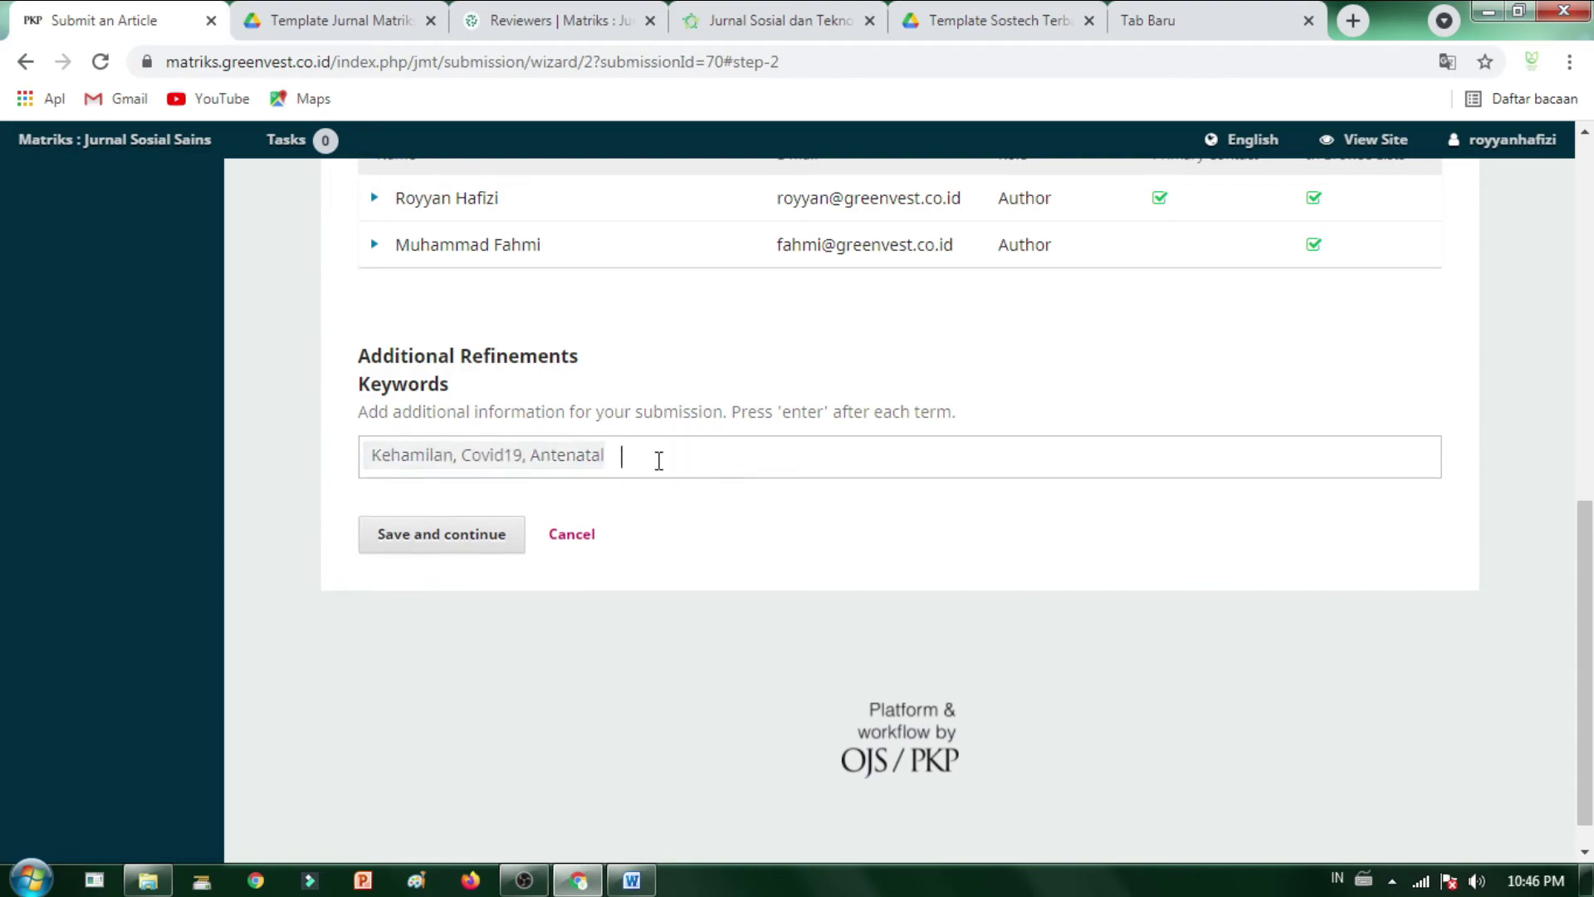
# - Add Kehamilan from the Word manuscript as a keyword
pyautogui.hotkey('alt', 'Tab')
pyautogui.click(540, 536)
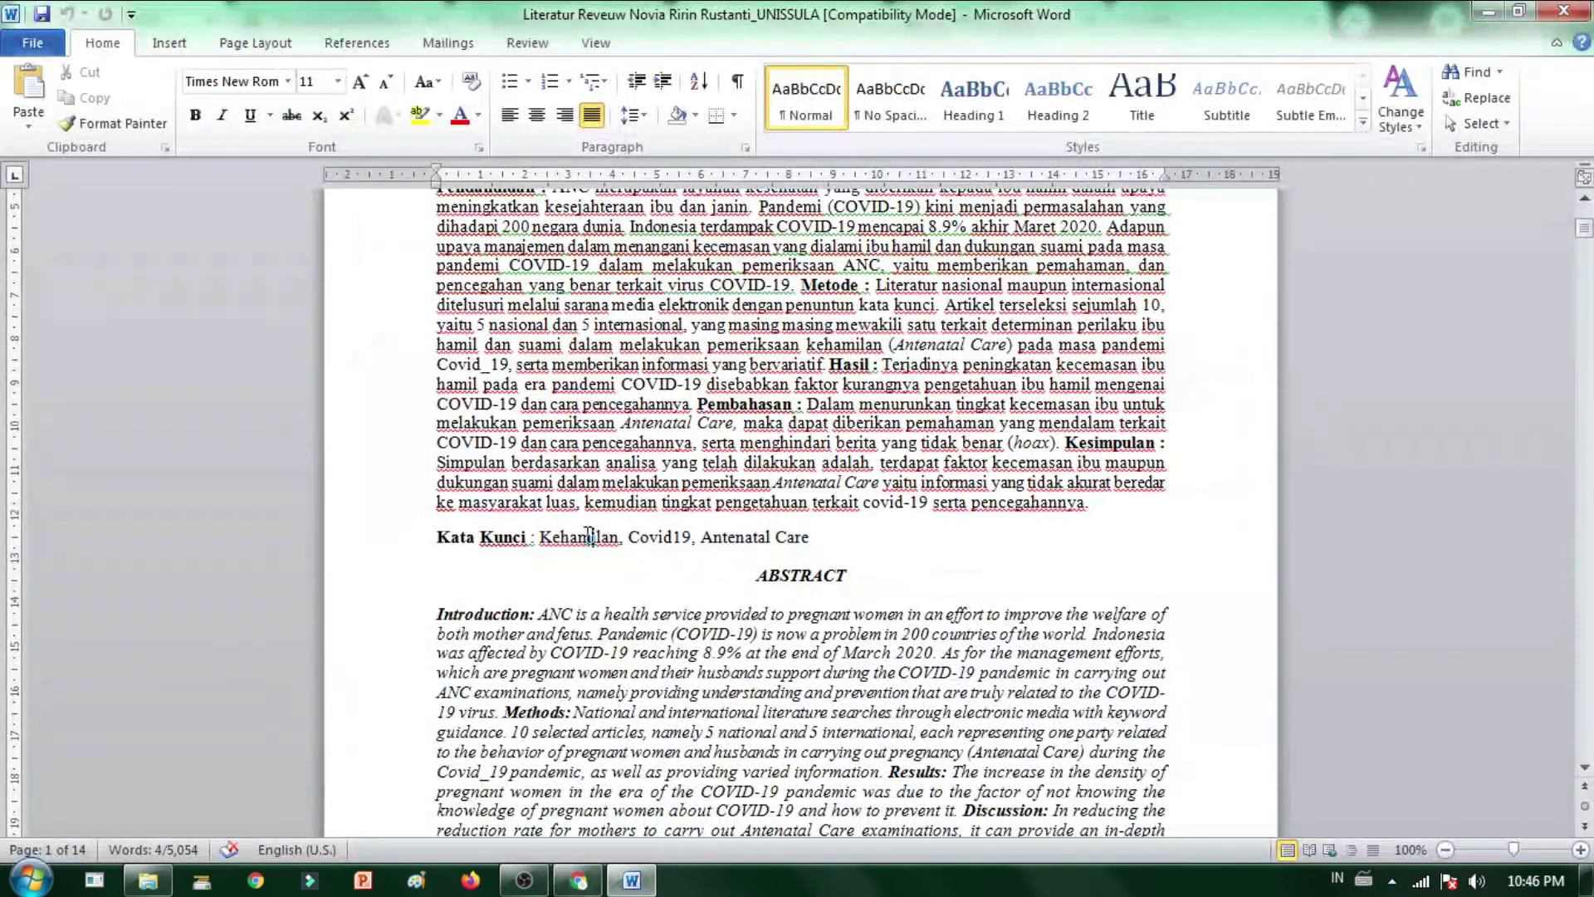
pyautogui.moveTo(541, 536); pyautogui.dragTo(618, 539)
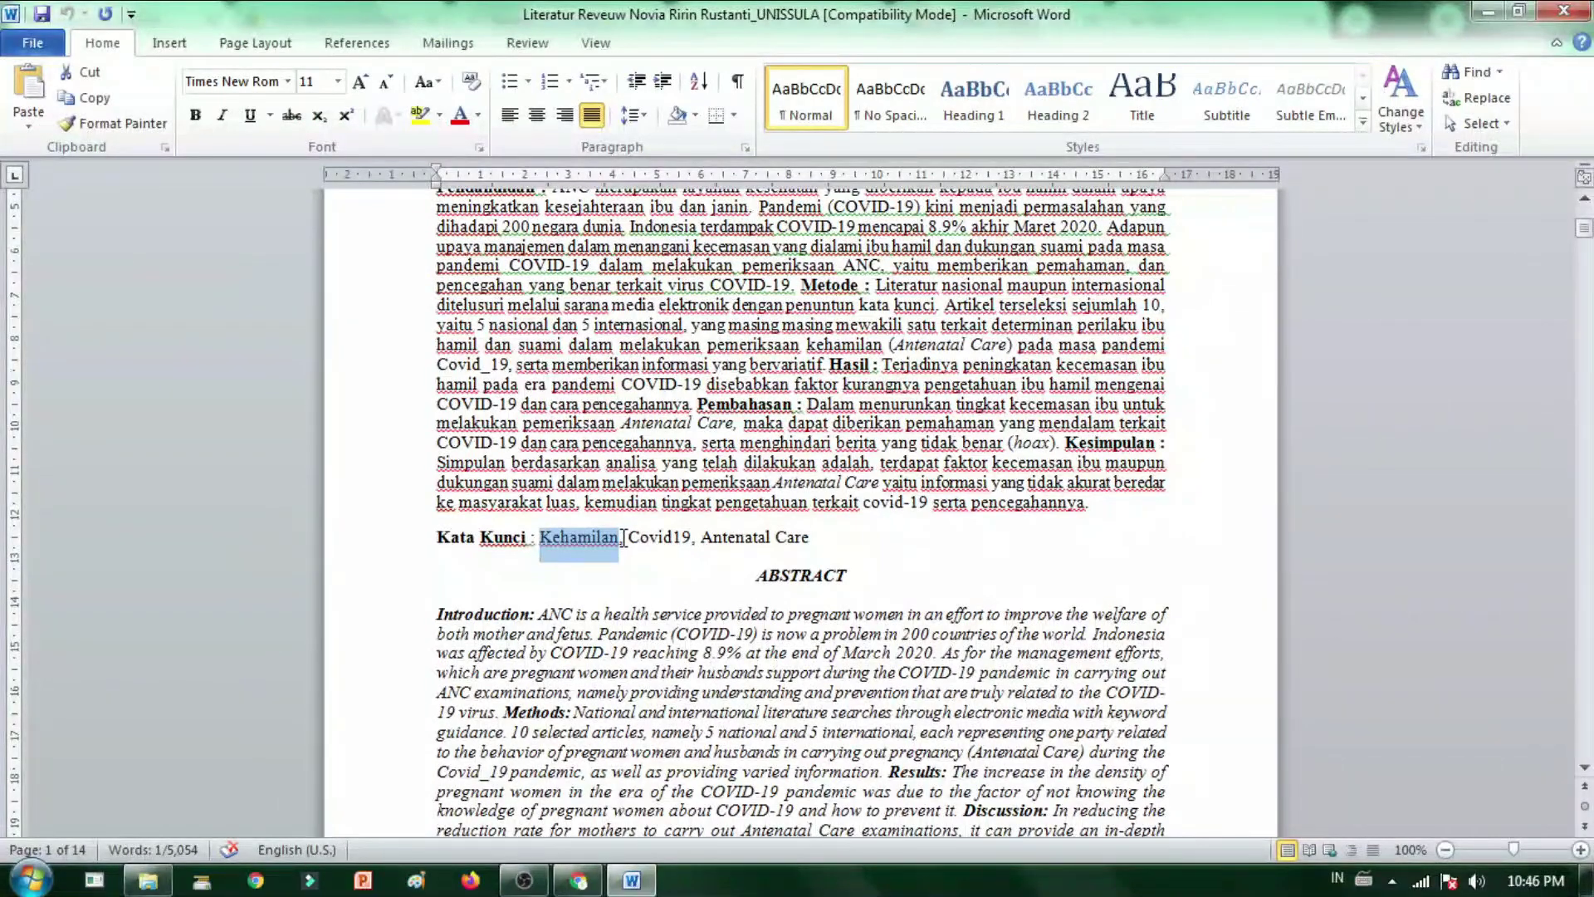
pyautogui.hotkey('ctrl', 'c')
pyautogui.hotkey('alt', 'Tab')
pyautogui.hotkey('ctrl', 'v')
pyautogui.press('Return')
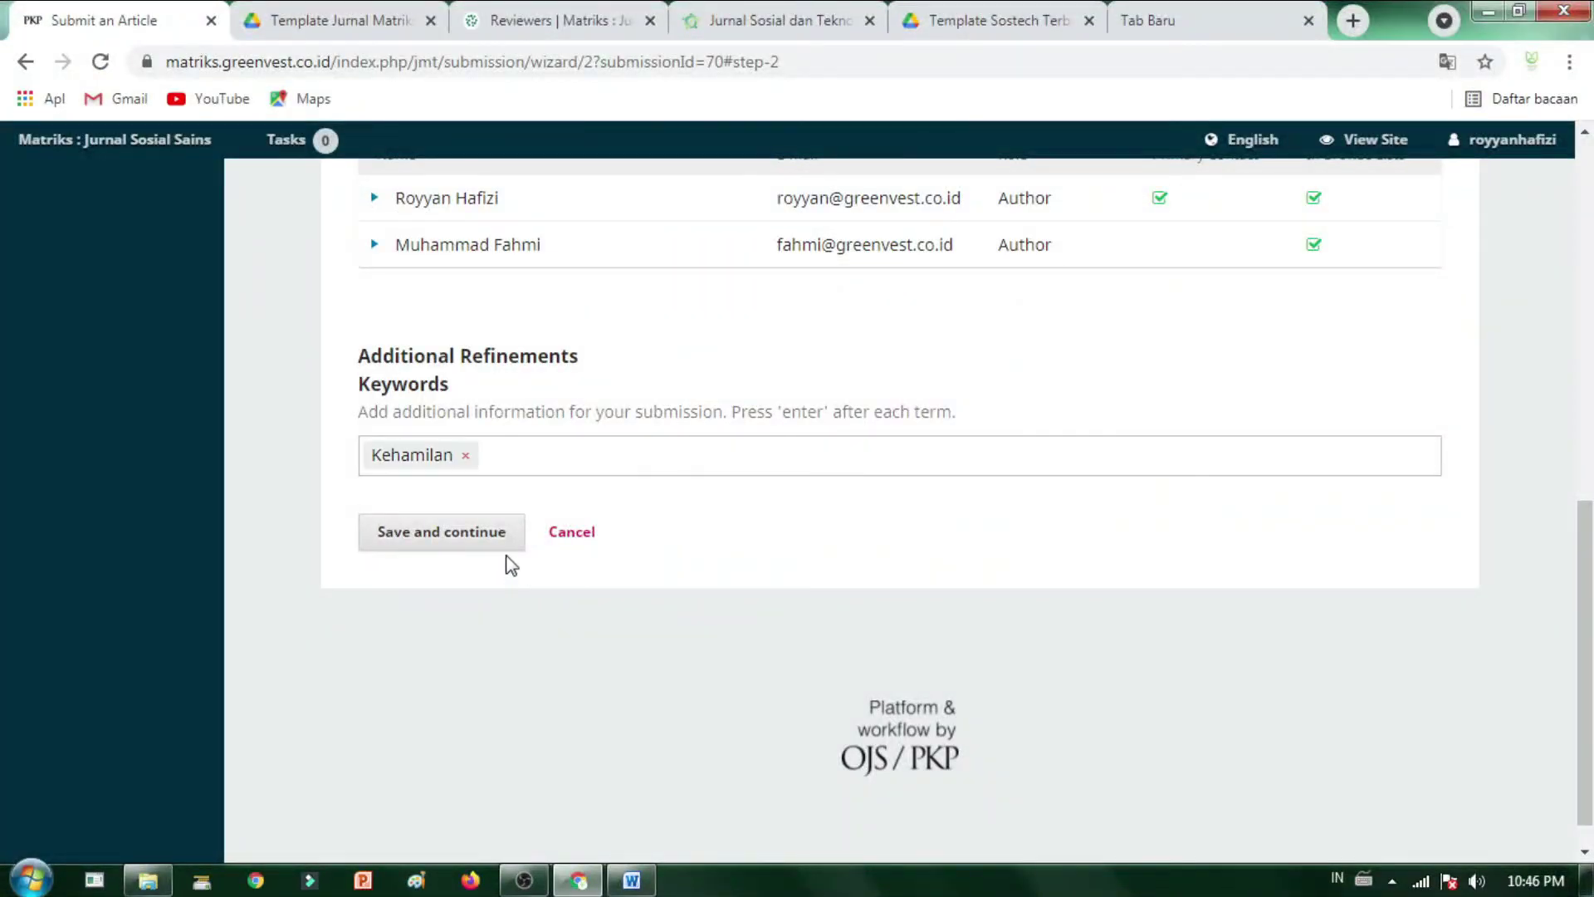
# - Add Covid19 and Antenatal Care from the manuscript as separate keywords
pyautogui.hotkey('alt', 'Tab')
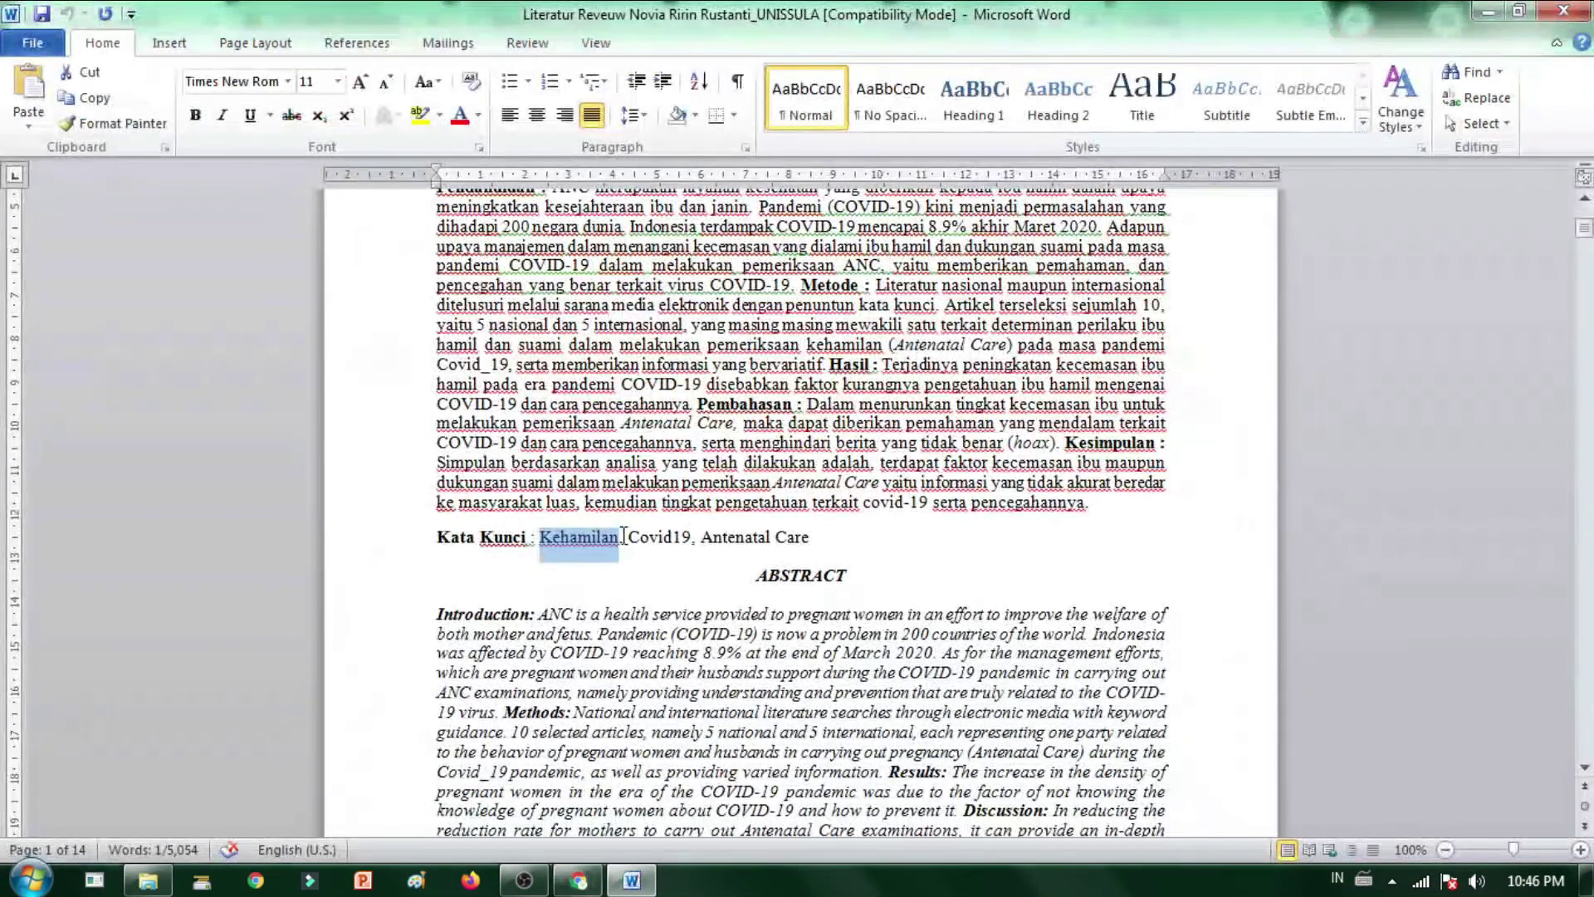
pyautogui.moveTo(626, 537); pyautogui.dragTo(694, 545)
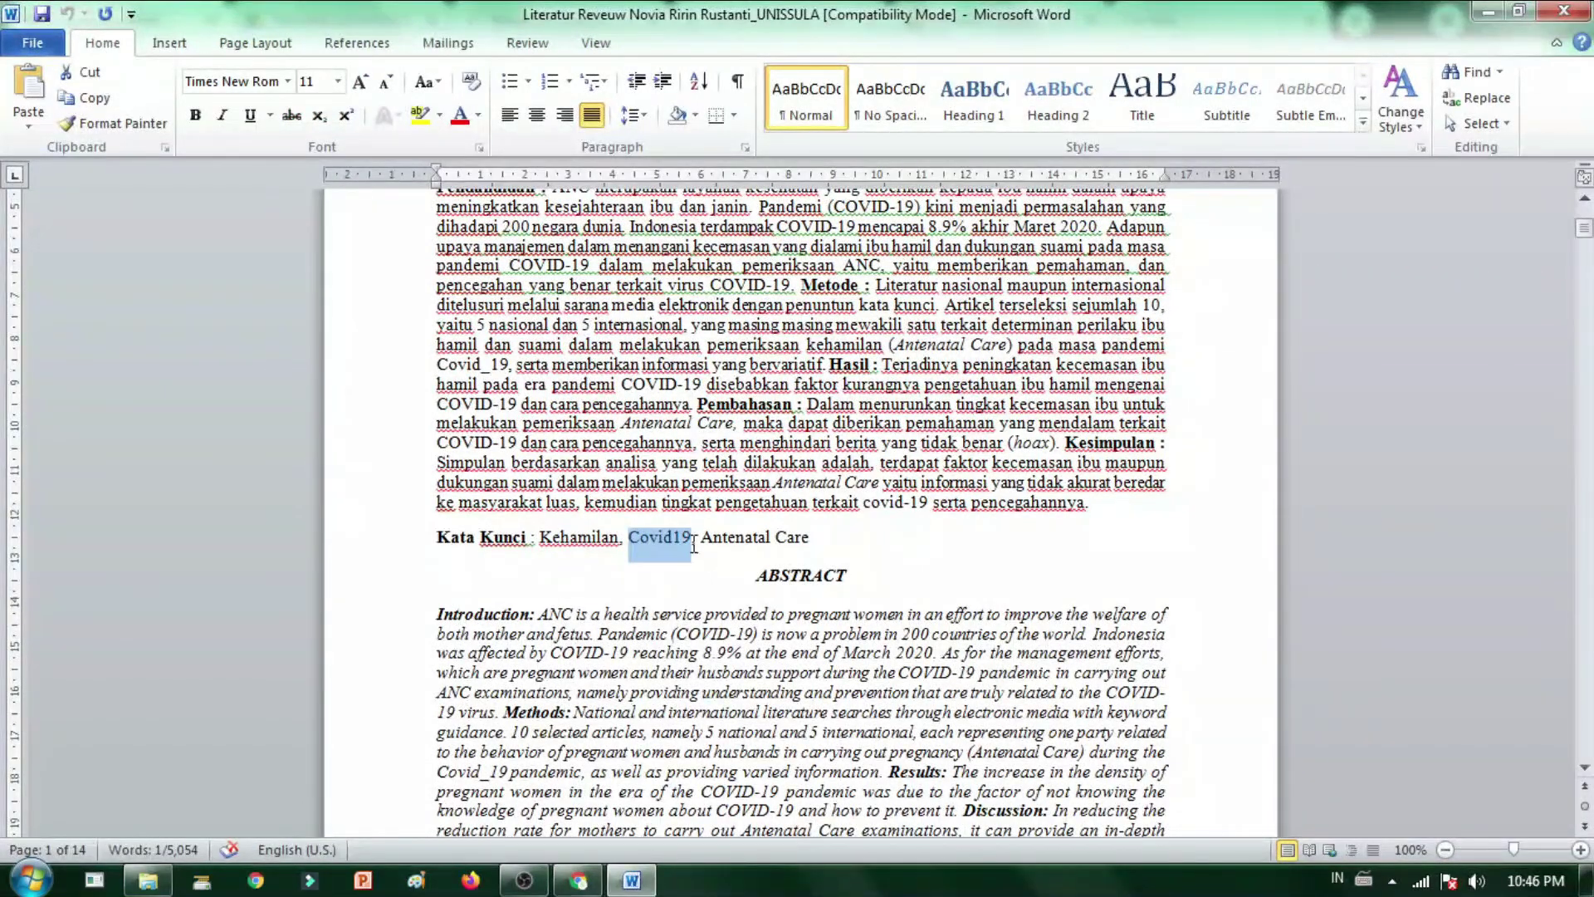
pyautogui.hotkey('ctrl', 'c')
pyautogui.hotkey('alt', 'Tab')
pyautogui.hotkey('ctrl', 'v')
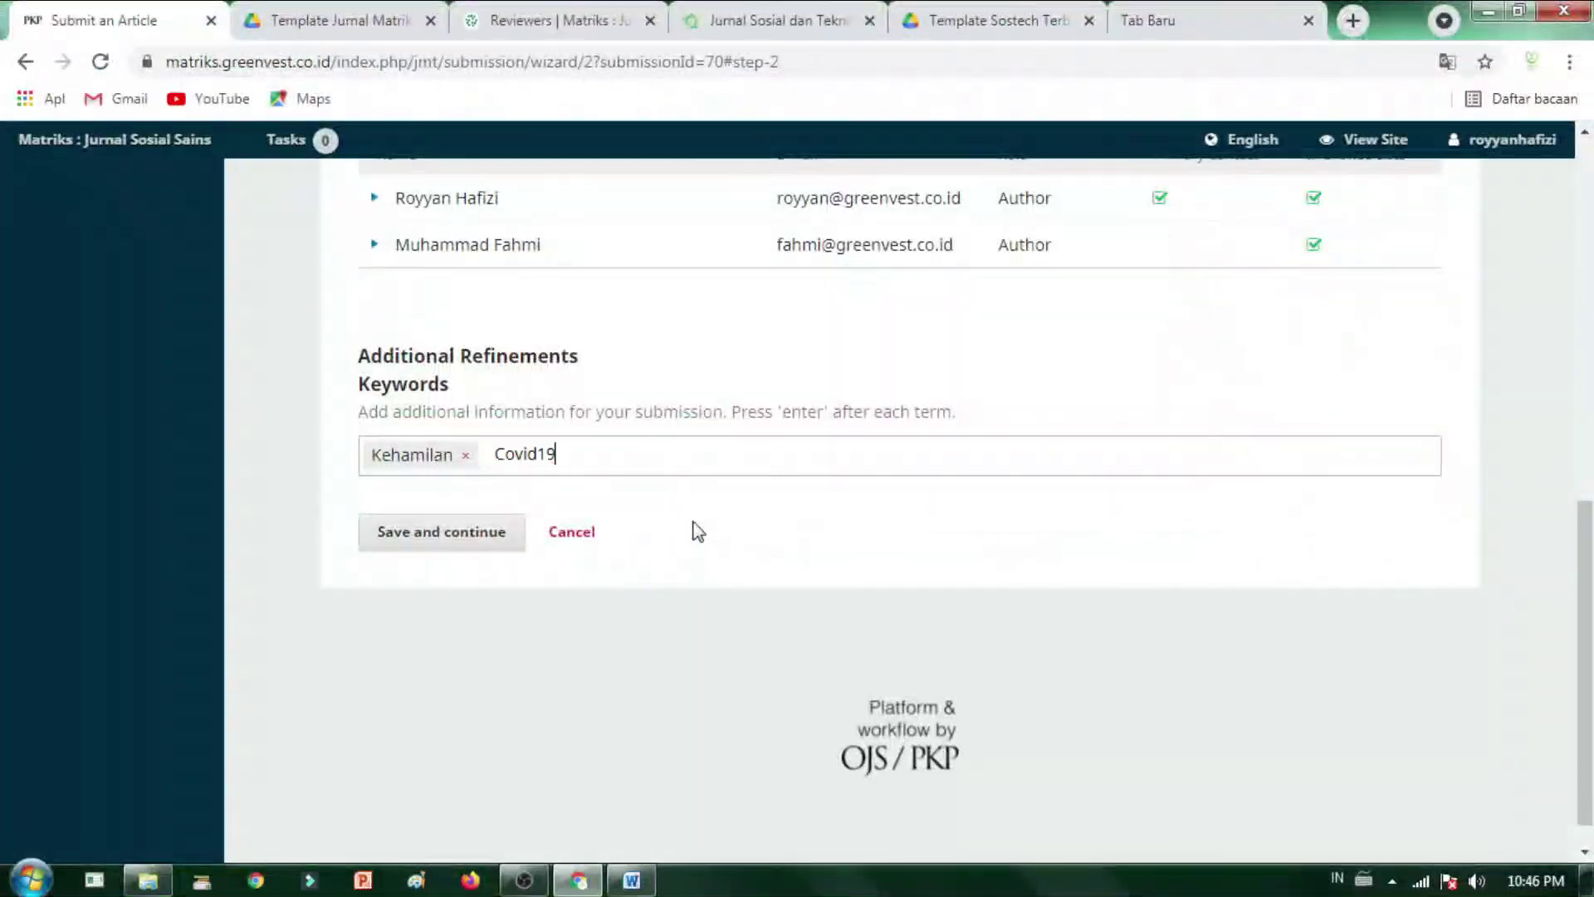
pyautogui.press('Return')
pyautogui.hotkey('alt', 'Tab')
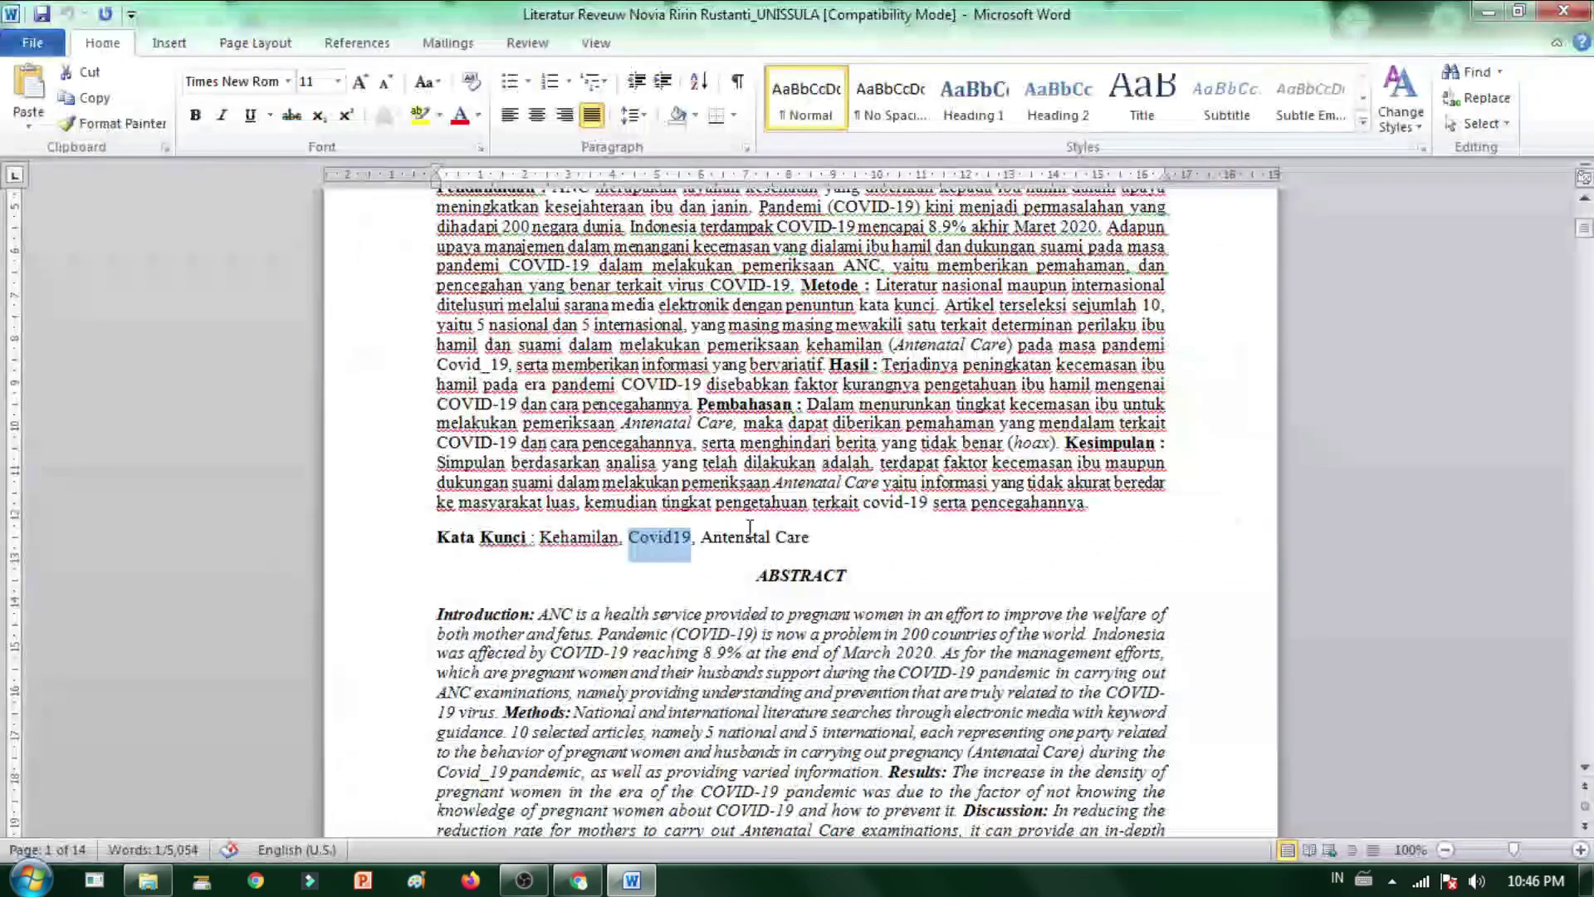
pyautogui.moveTo(820, 540); pyautogui.dragTo(729, 545)
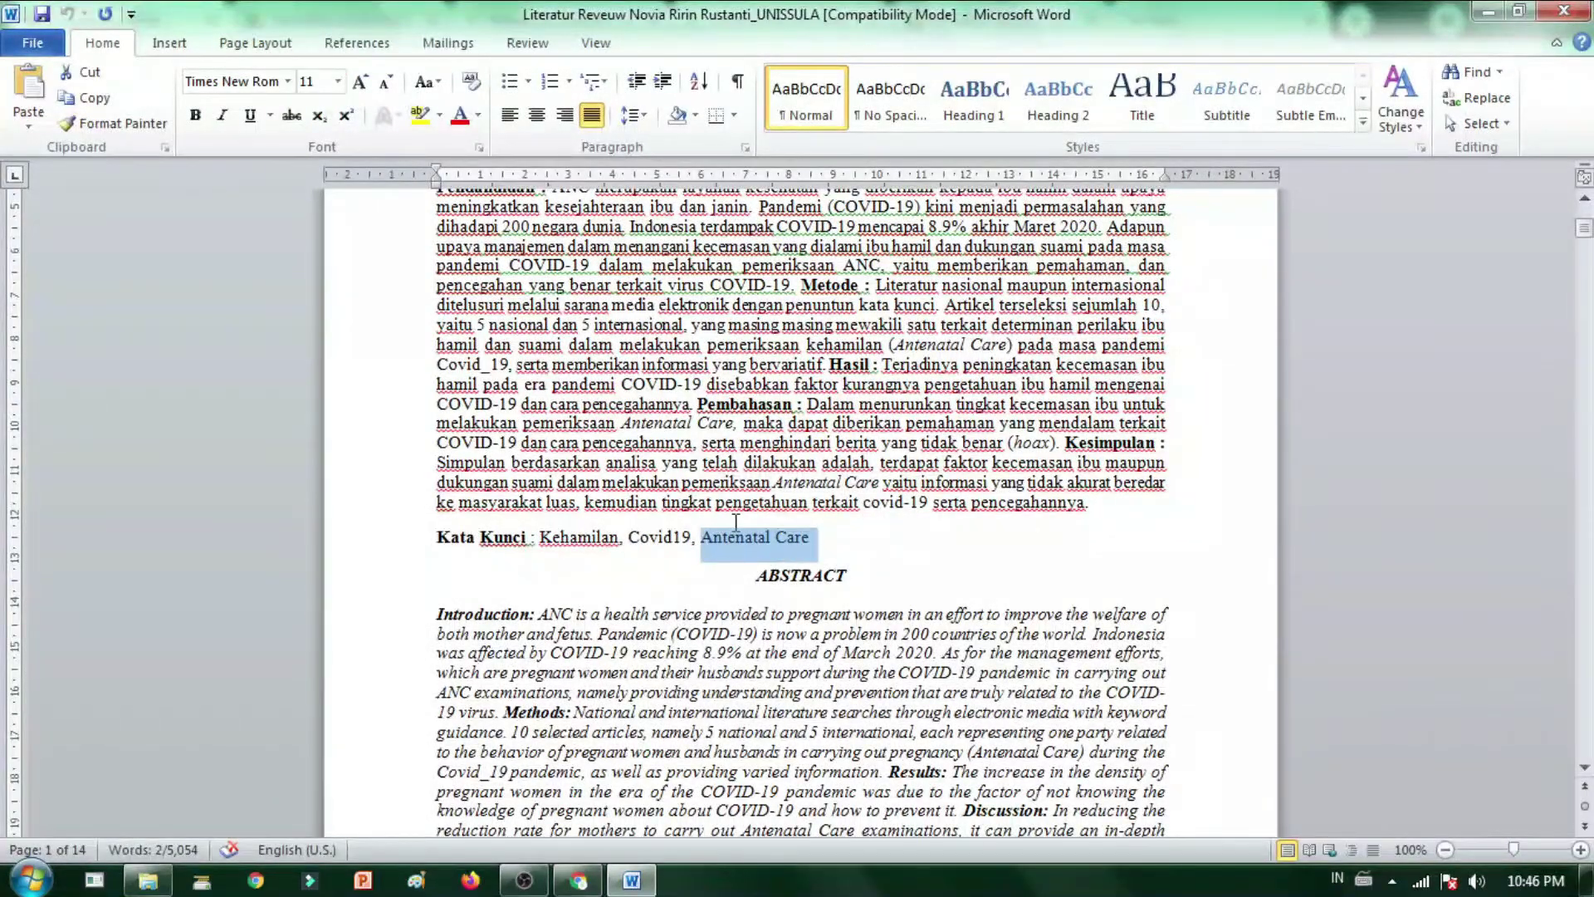
pyautogui.hotkey('ctrl', 'c')
pyautogui.hotkey('alt', 'Tab')
pyautogui.hotkey('ctrl', 'v')
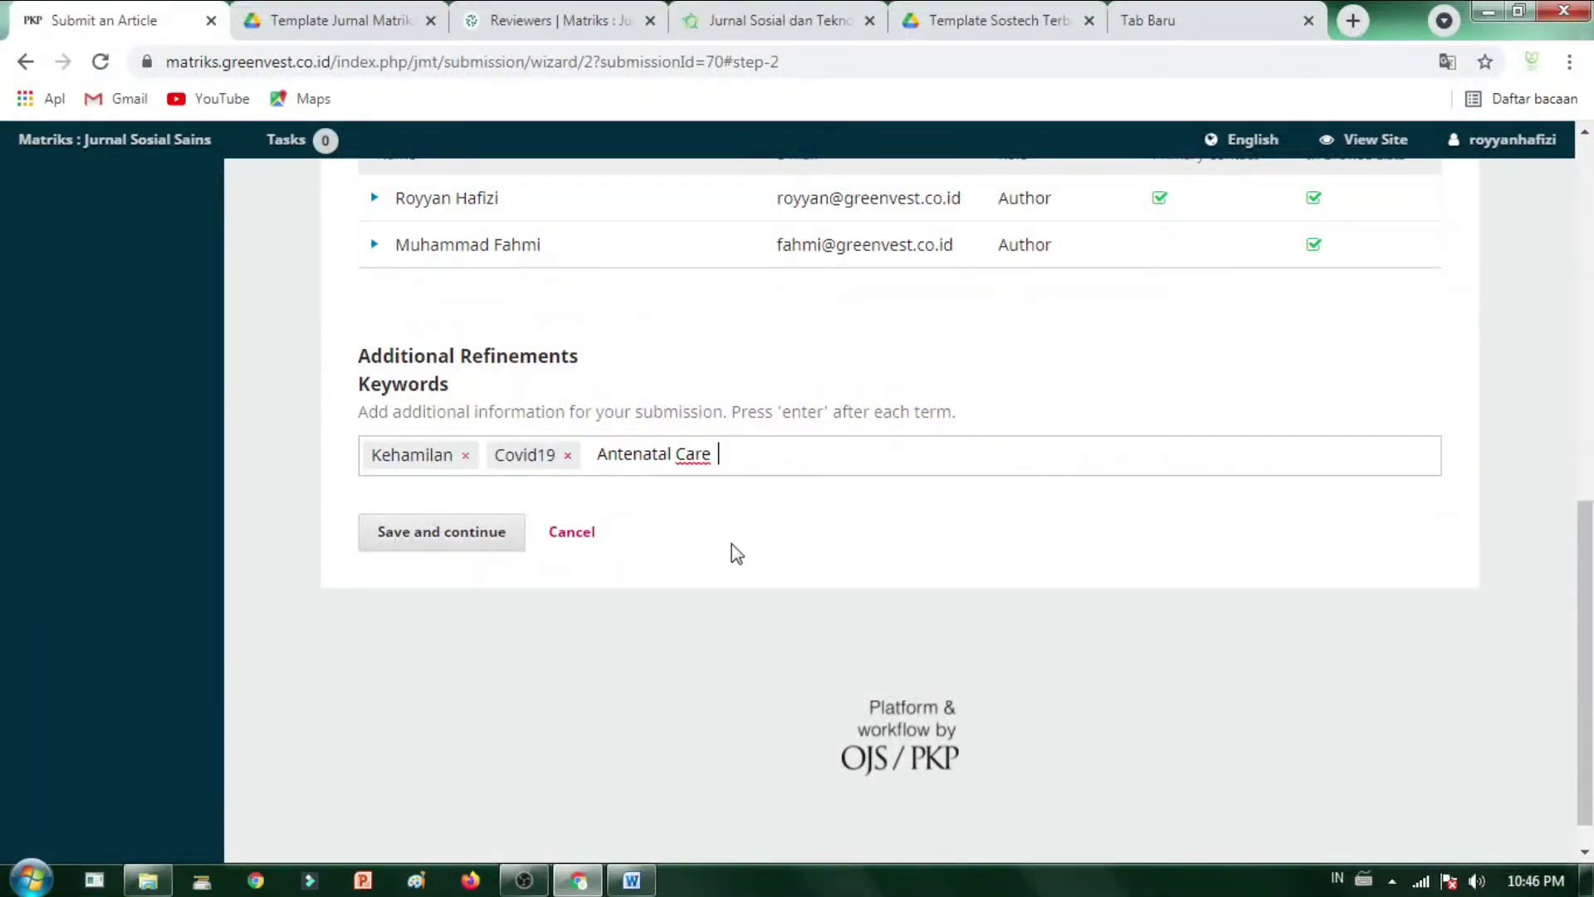
pyautogui.press('Return')
pyautogui.scroll(3, 710, 571)
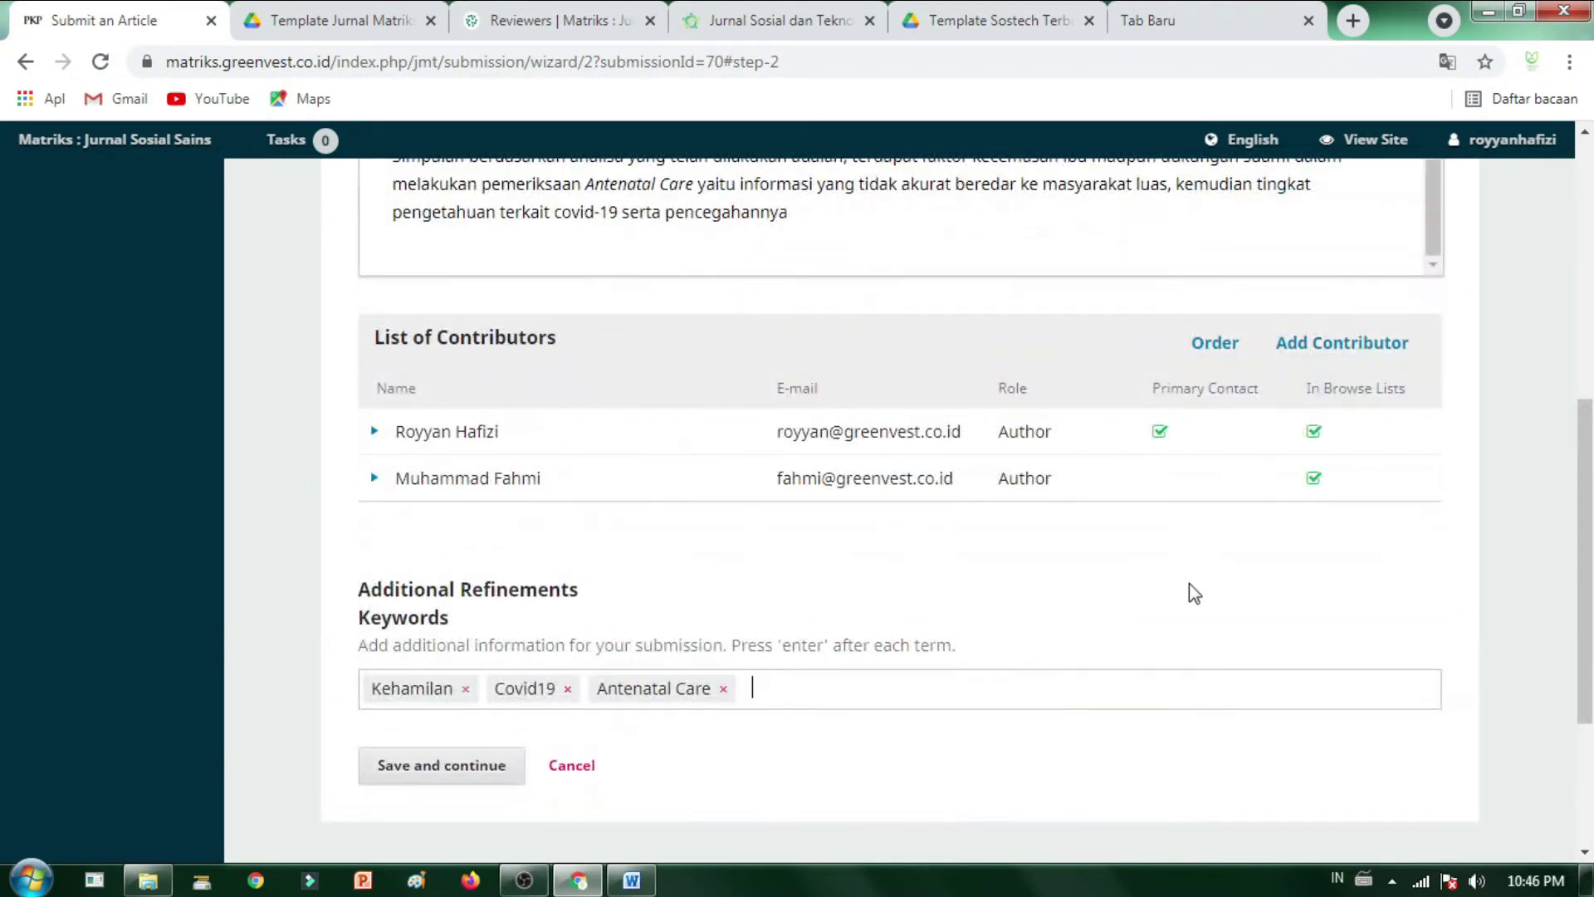
# - Expand the first contributor's entry and open its details for editing
pyautogui.click(375, 432)
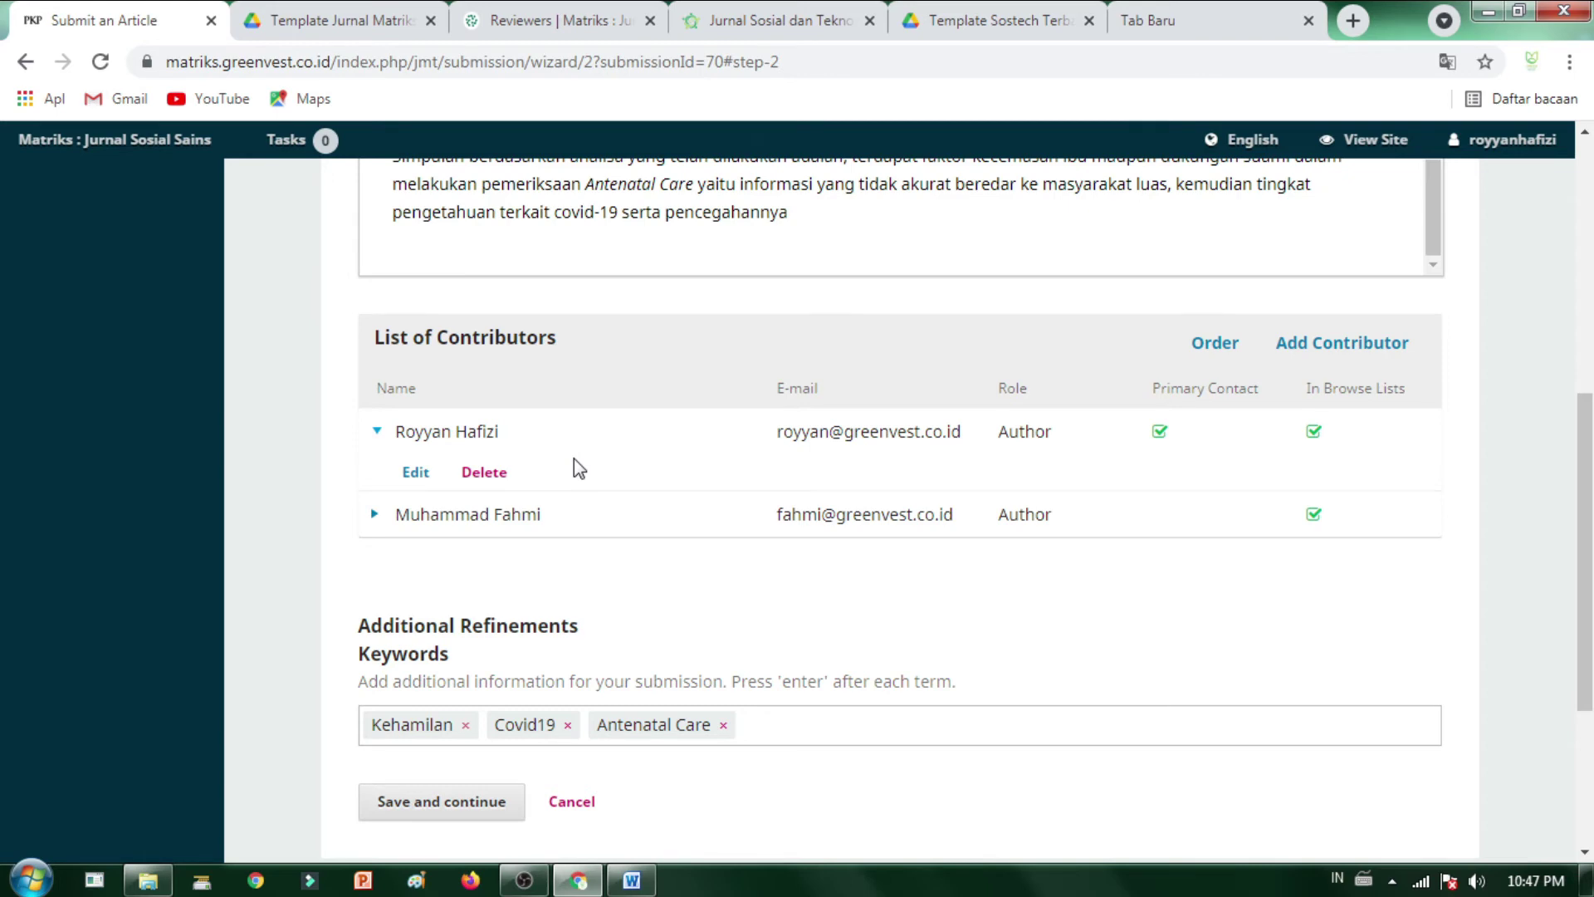
pyautogui.click(418, 472)
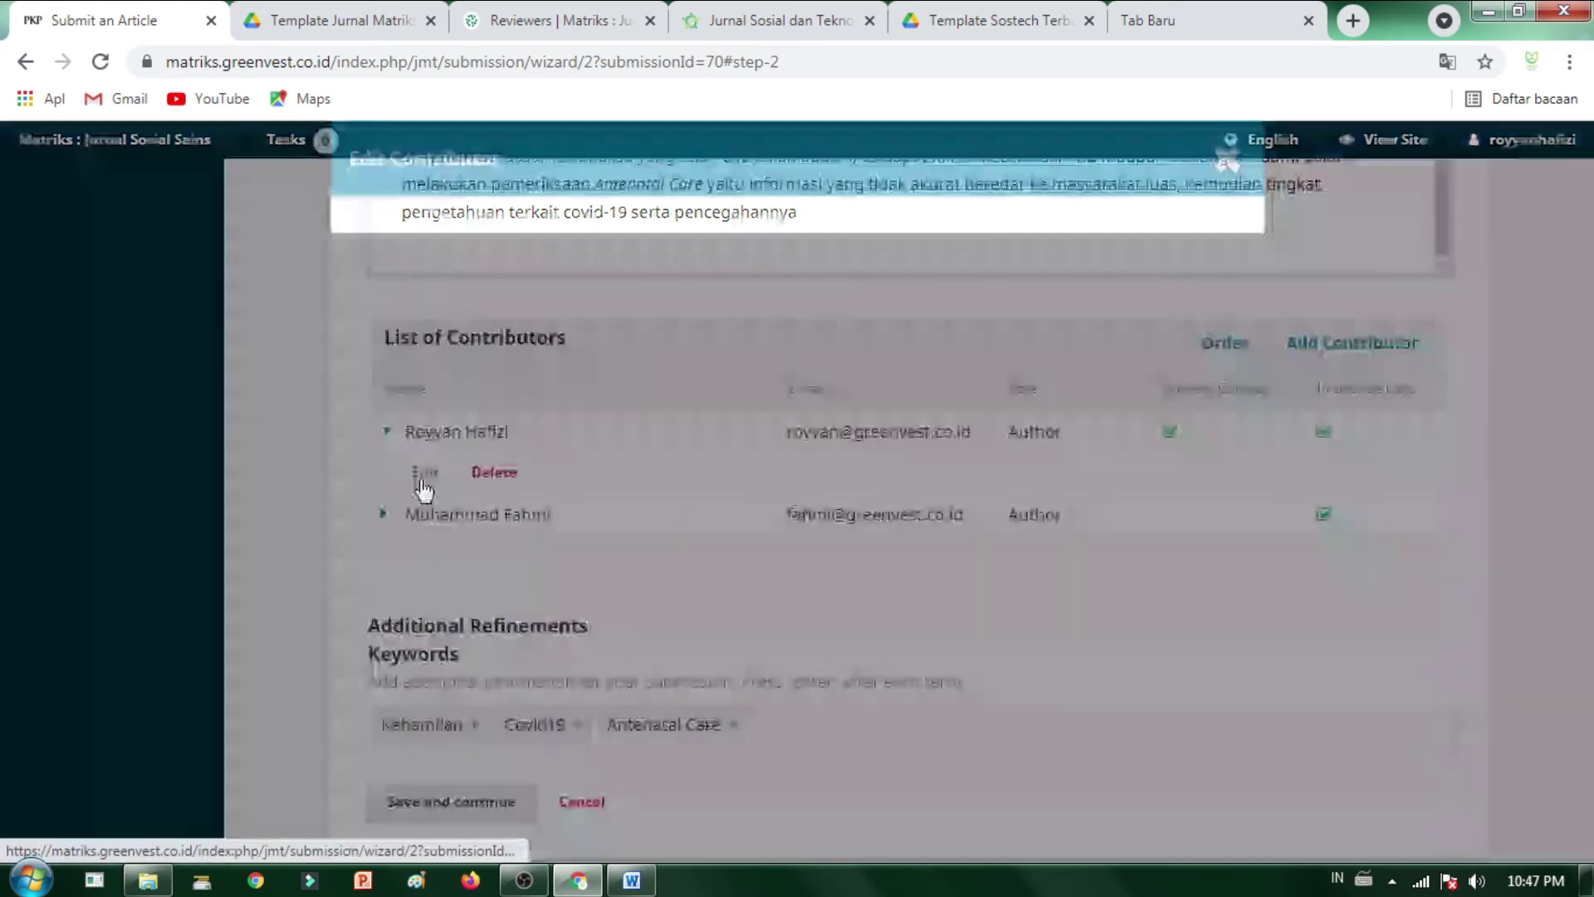
pyautogui.scroll(-2, 486, 689)
pyautogui.scroll(2, 506, 465)
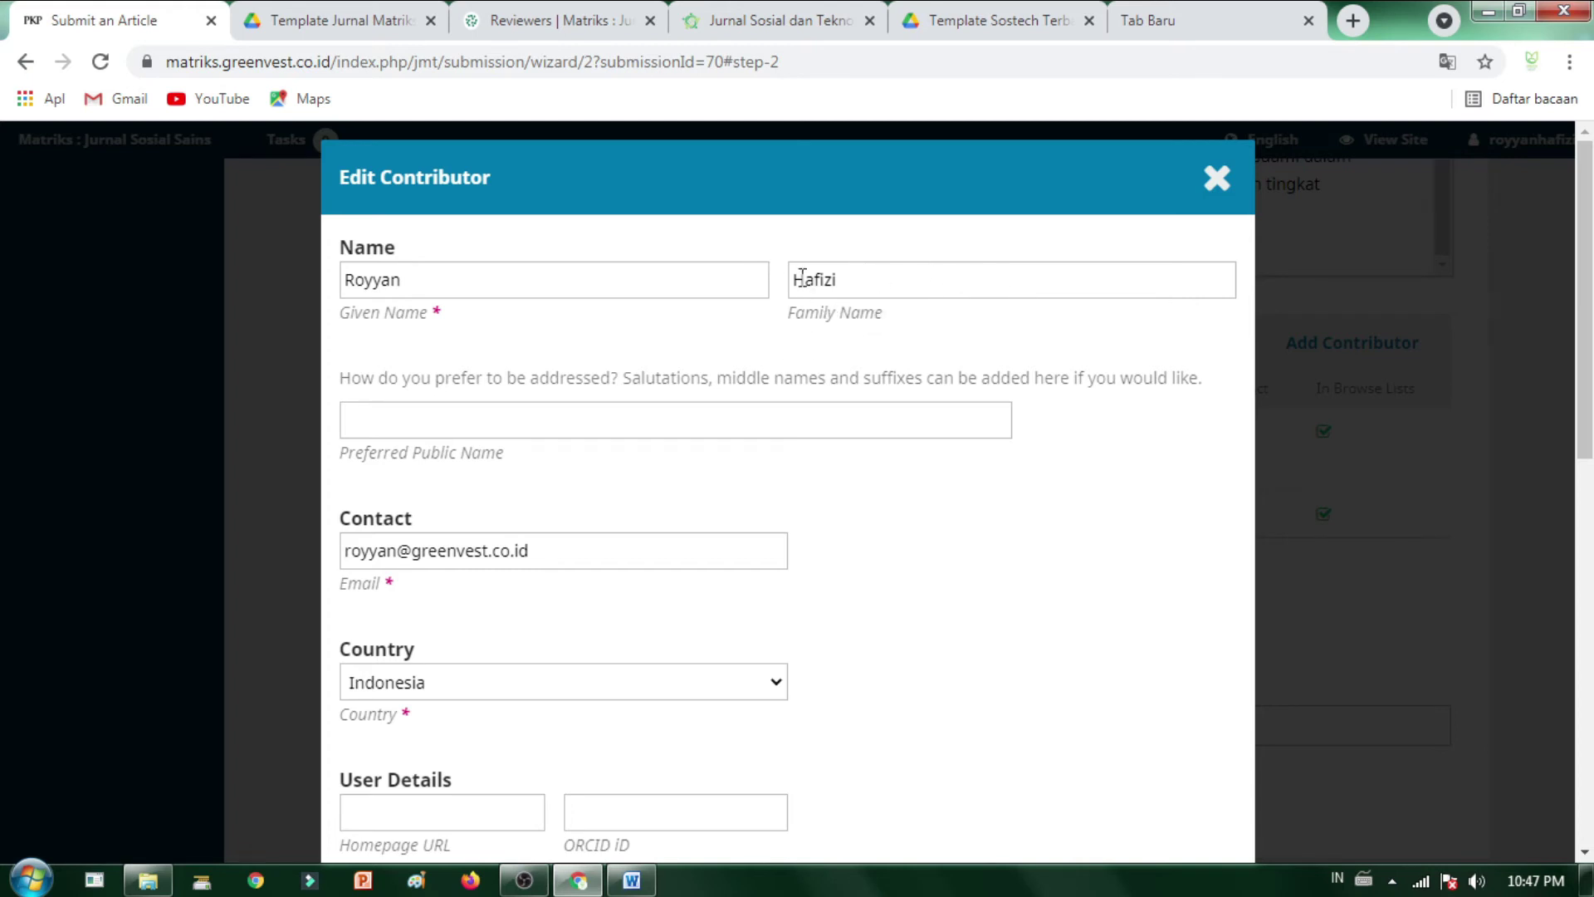
# - Review the given, family and preferred public name fields, then save the author edits
pyautogui.click(866, 281)
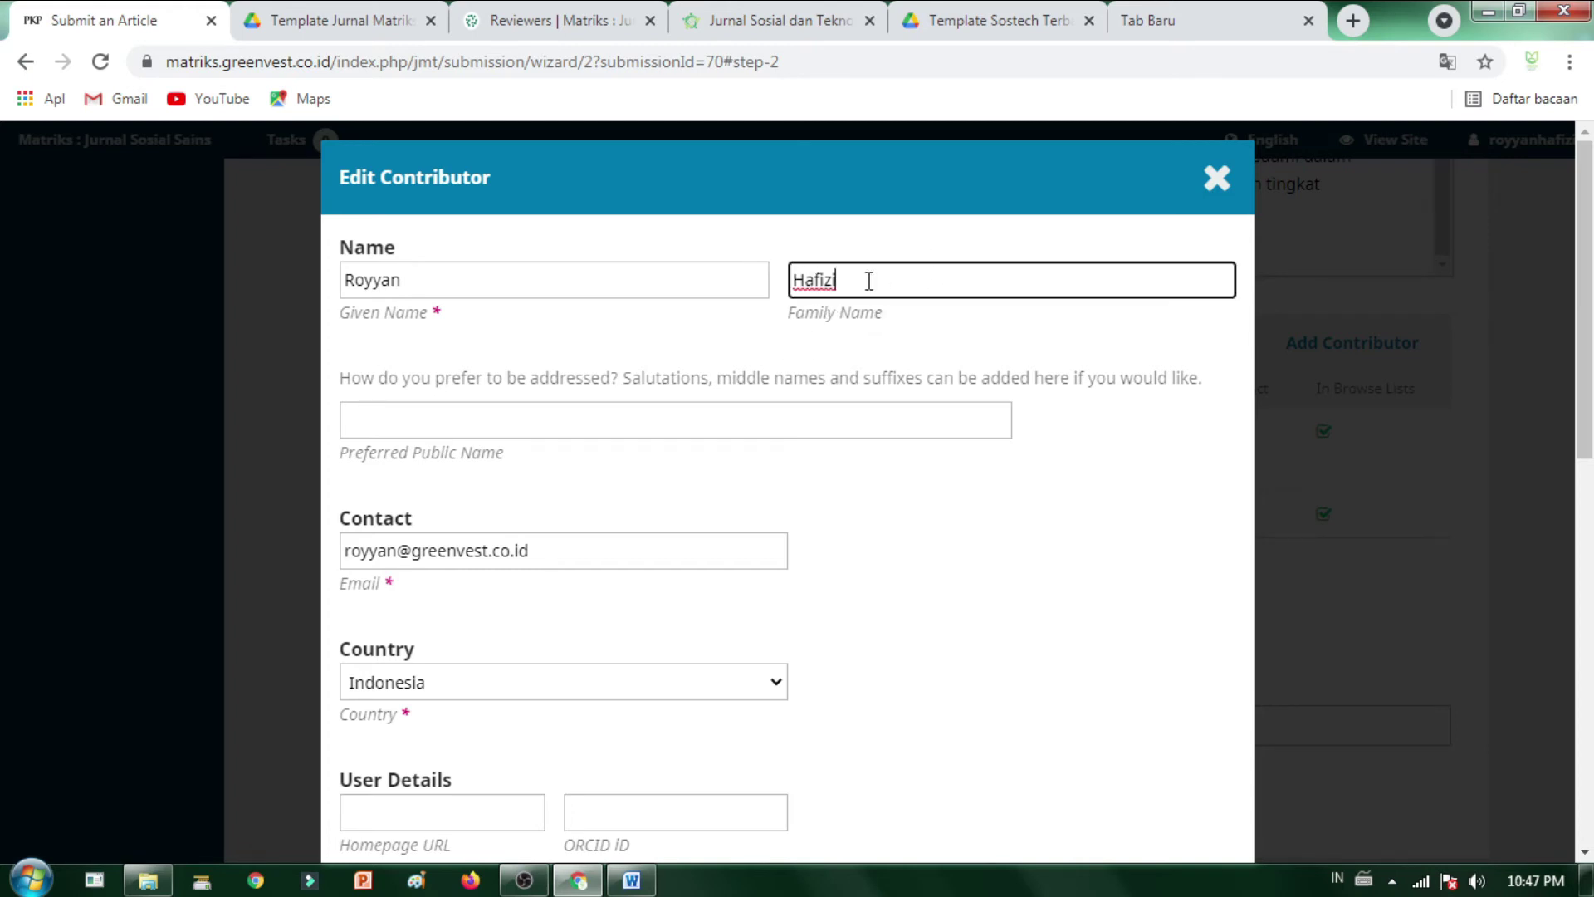
pyautogui.click(1024, 373)
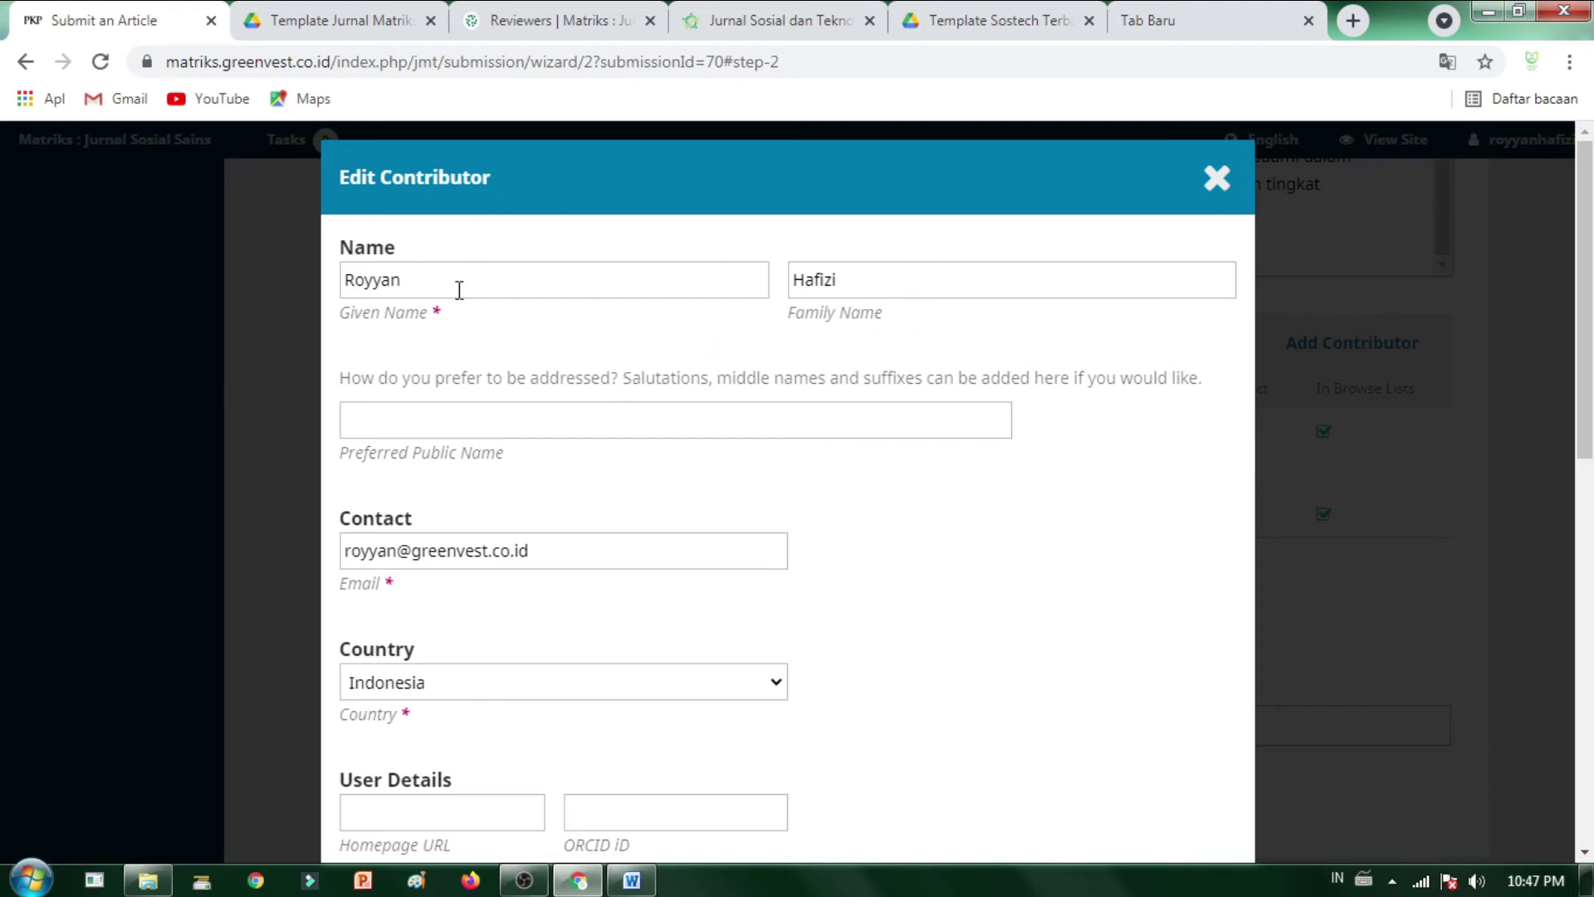
pyautogui.click(579, 412)
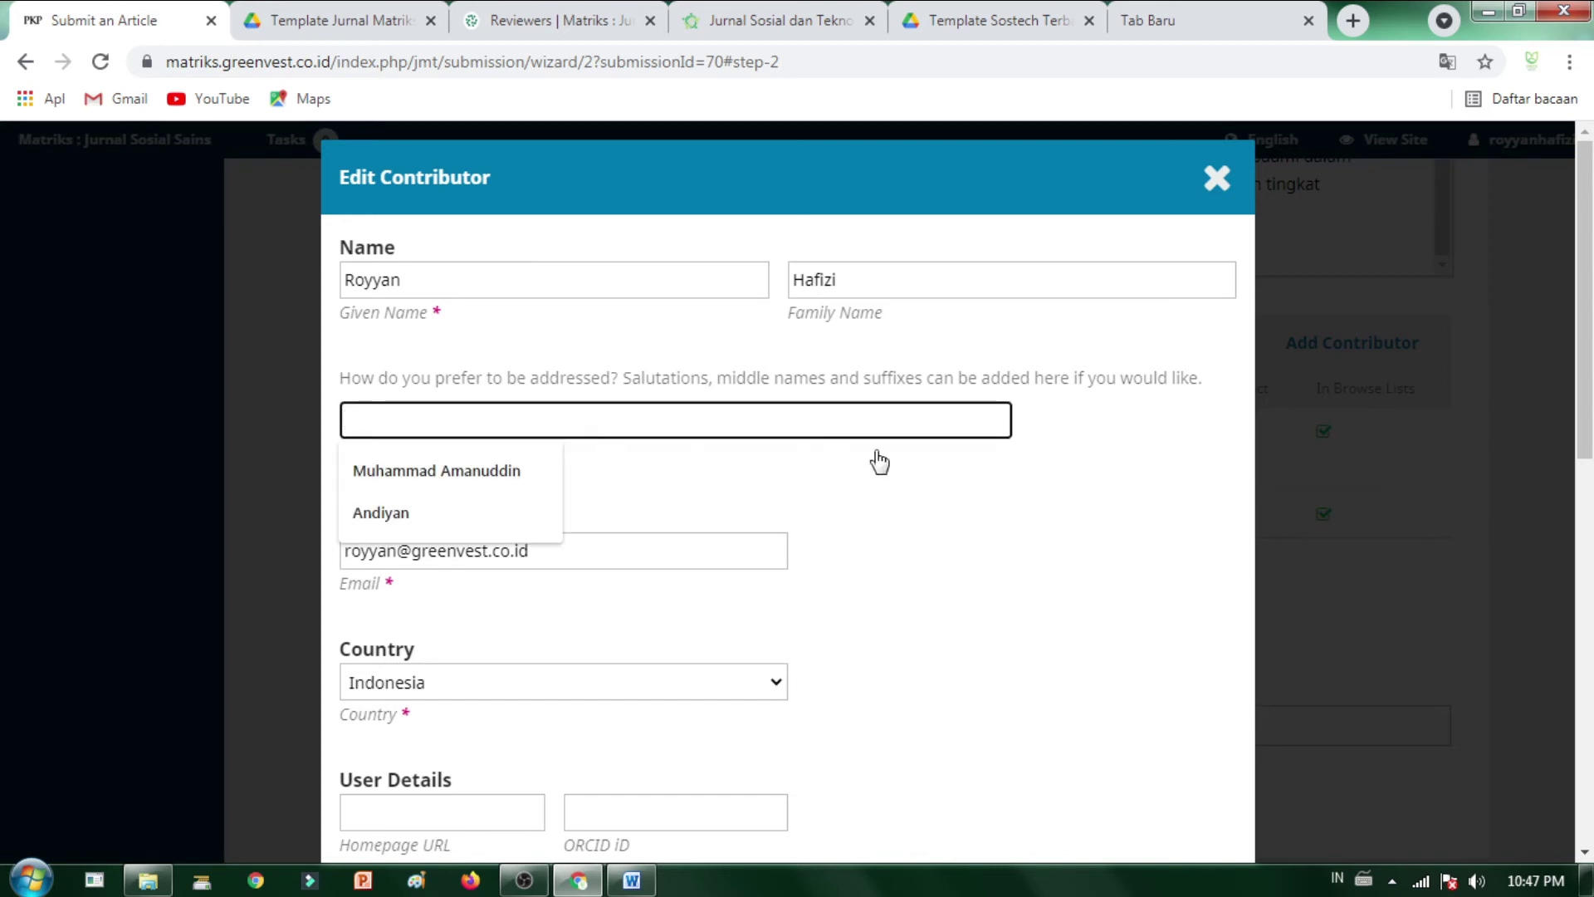
pyautogui.click(1060, 338)
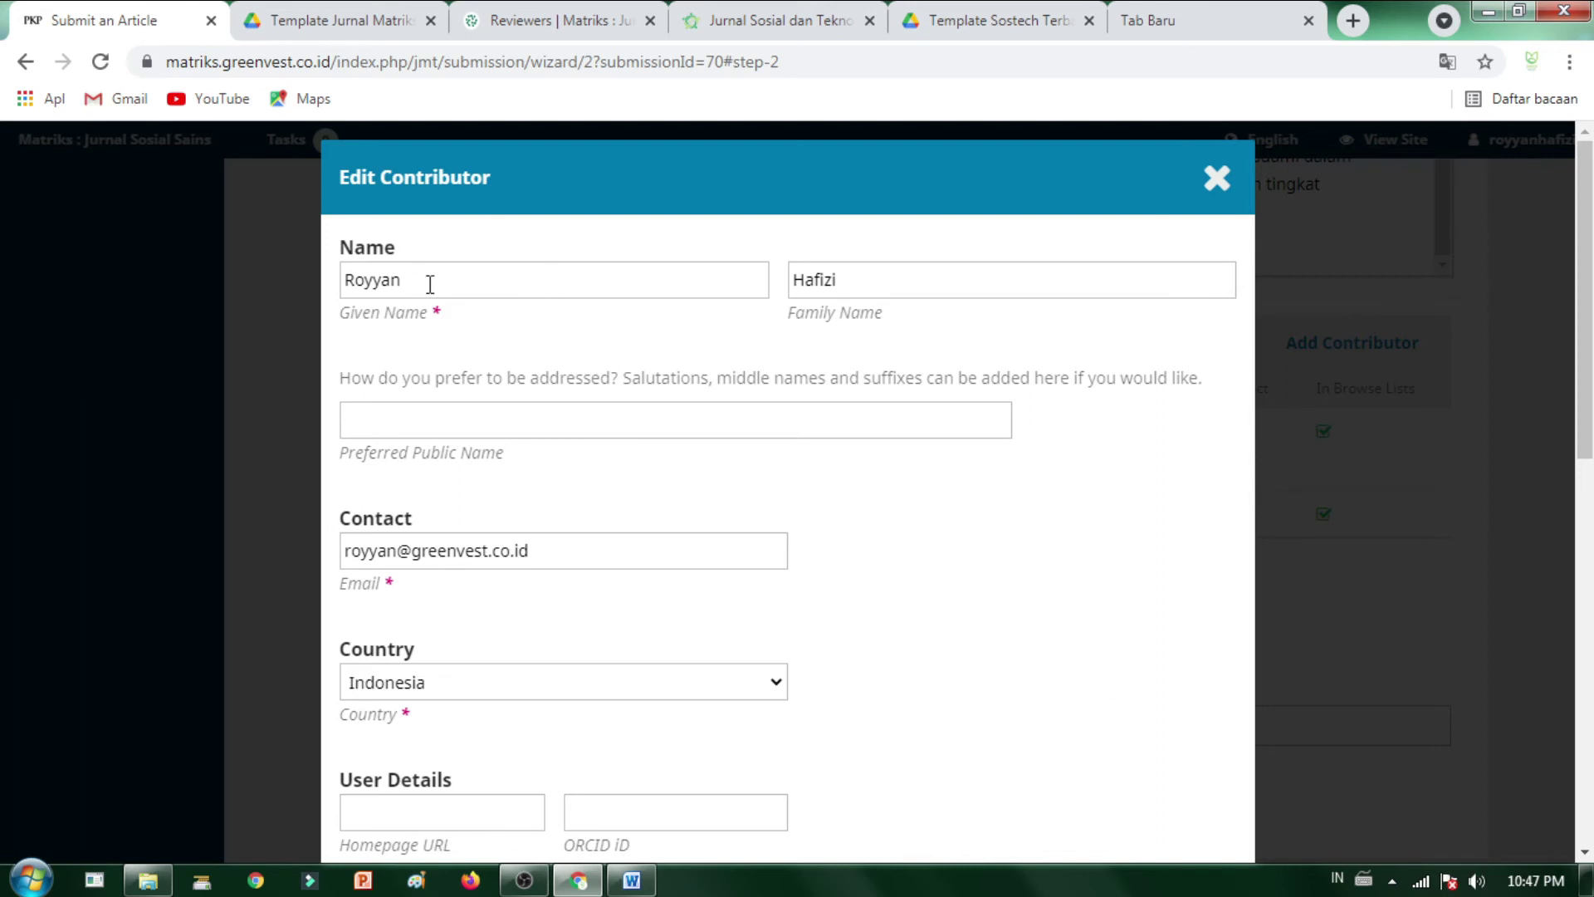
pyautogui.click(955, 281)
pyautogui.click(478, 278)
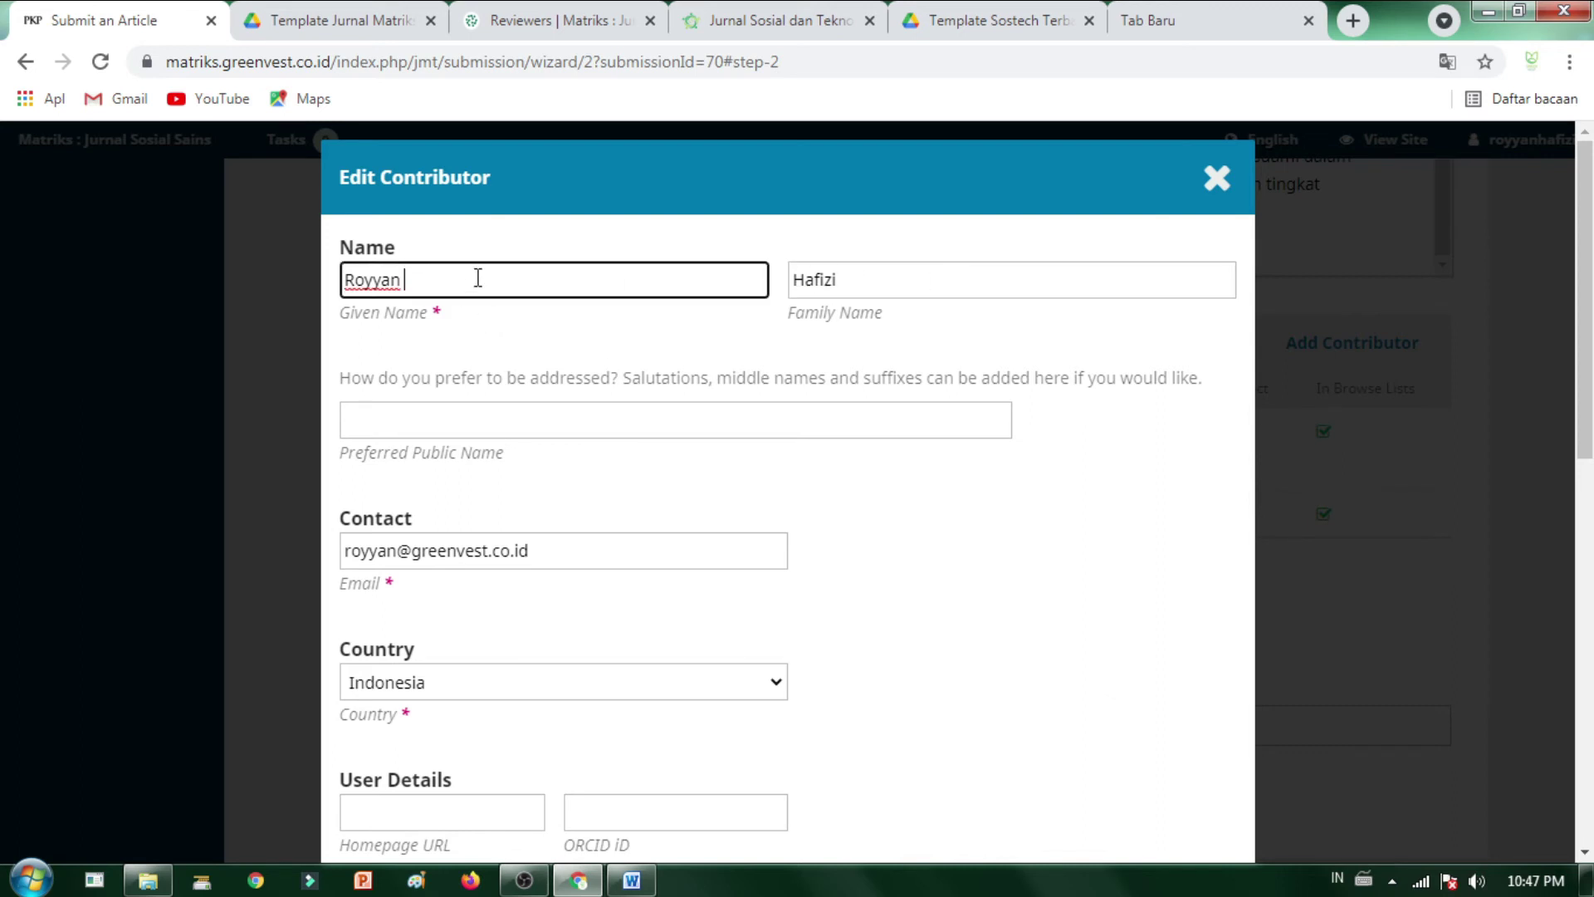
pyautogui.click(919, 289)
pyautogui.scroll(-10, 1013, 669)
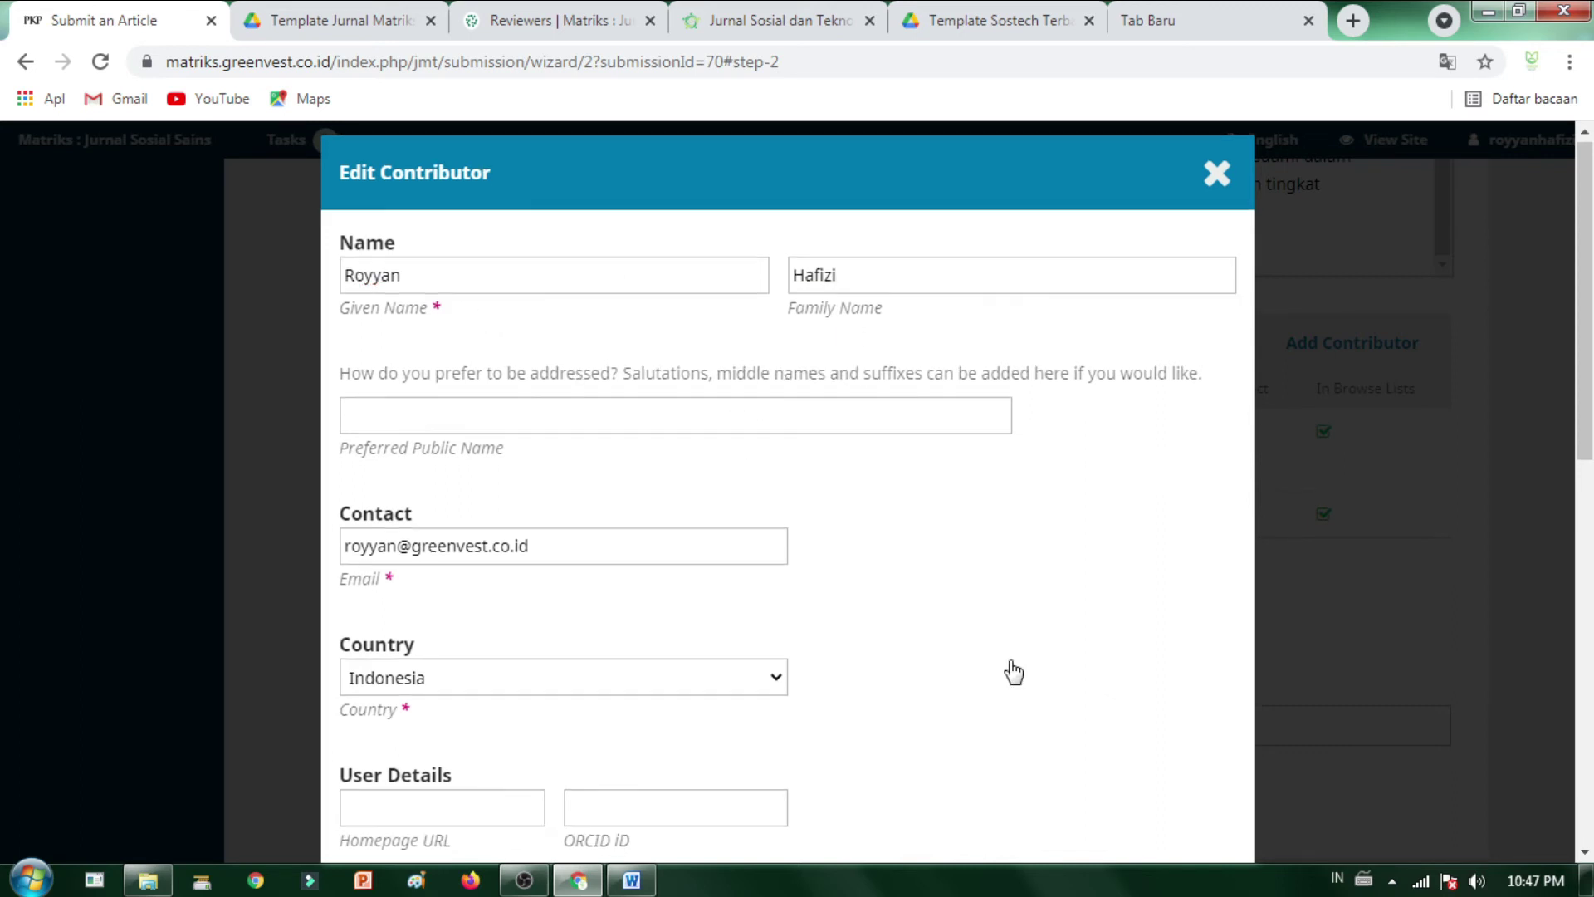
pyautogui.click(380, 810)
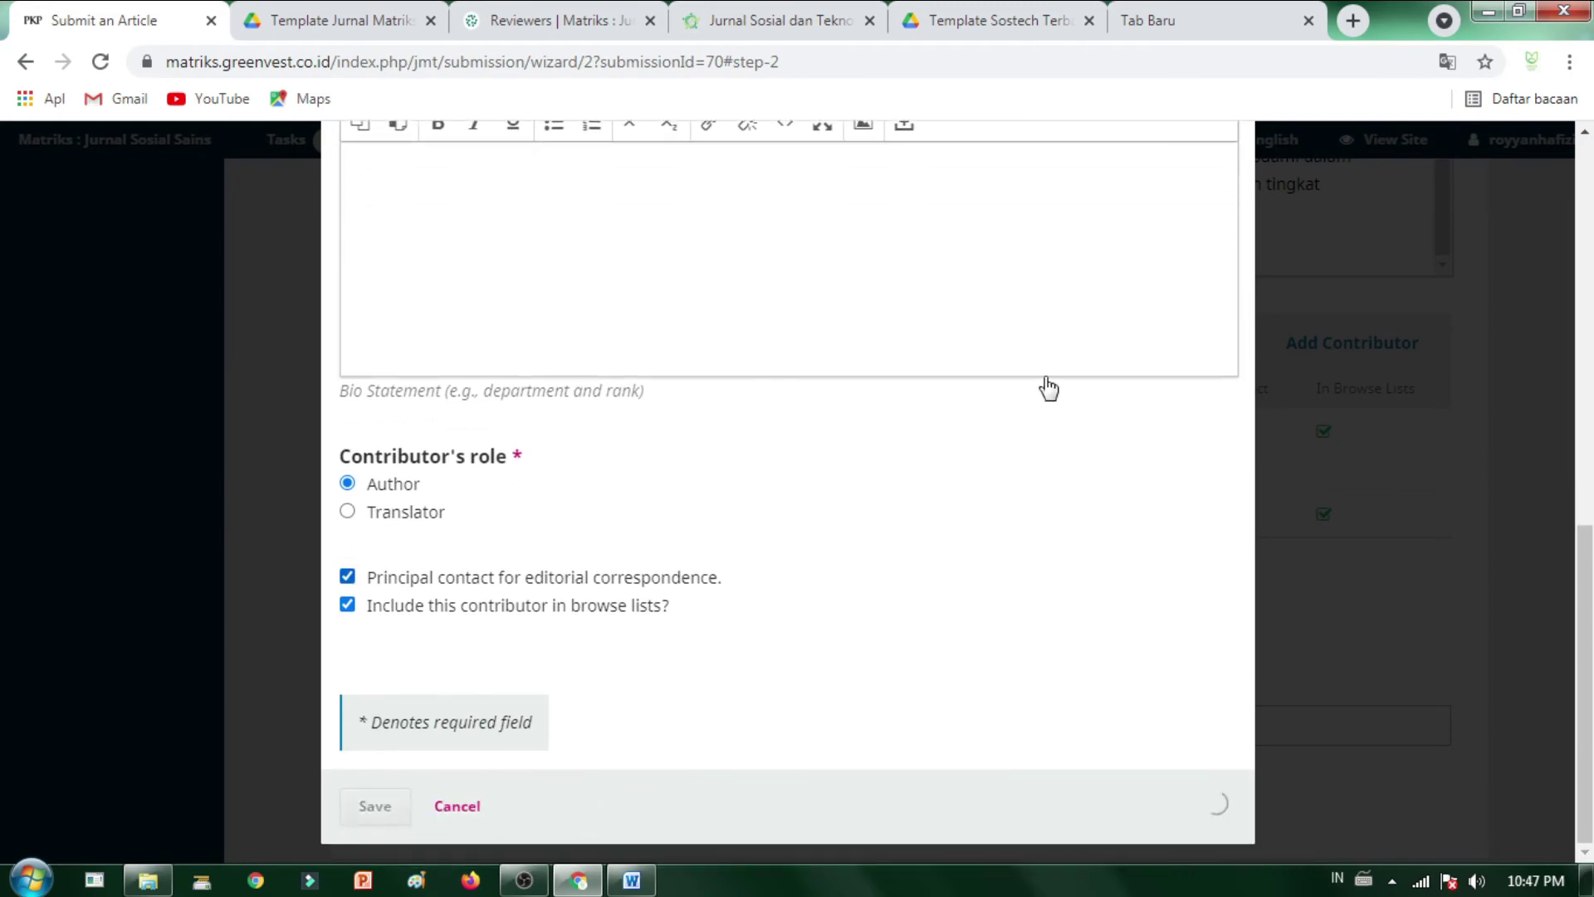
pyautogui.scroll(-7, 662, 516)
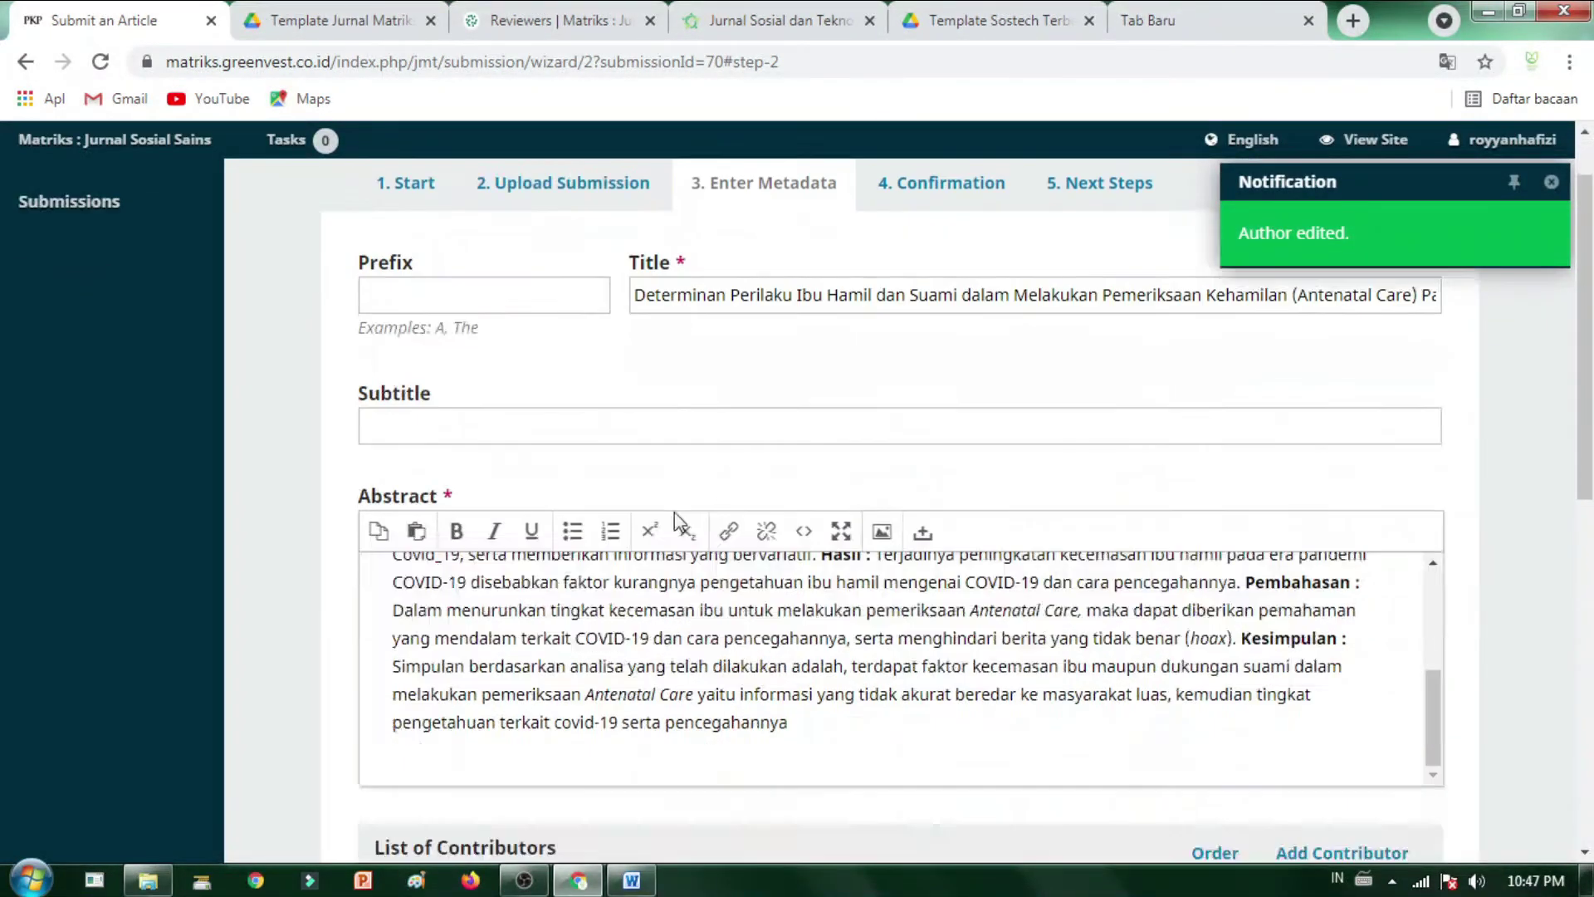
# - Save the metadata, finish the submission, and confirm it with OK
pyautogui.scroll(3, 508, 453)
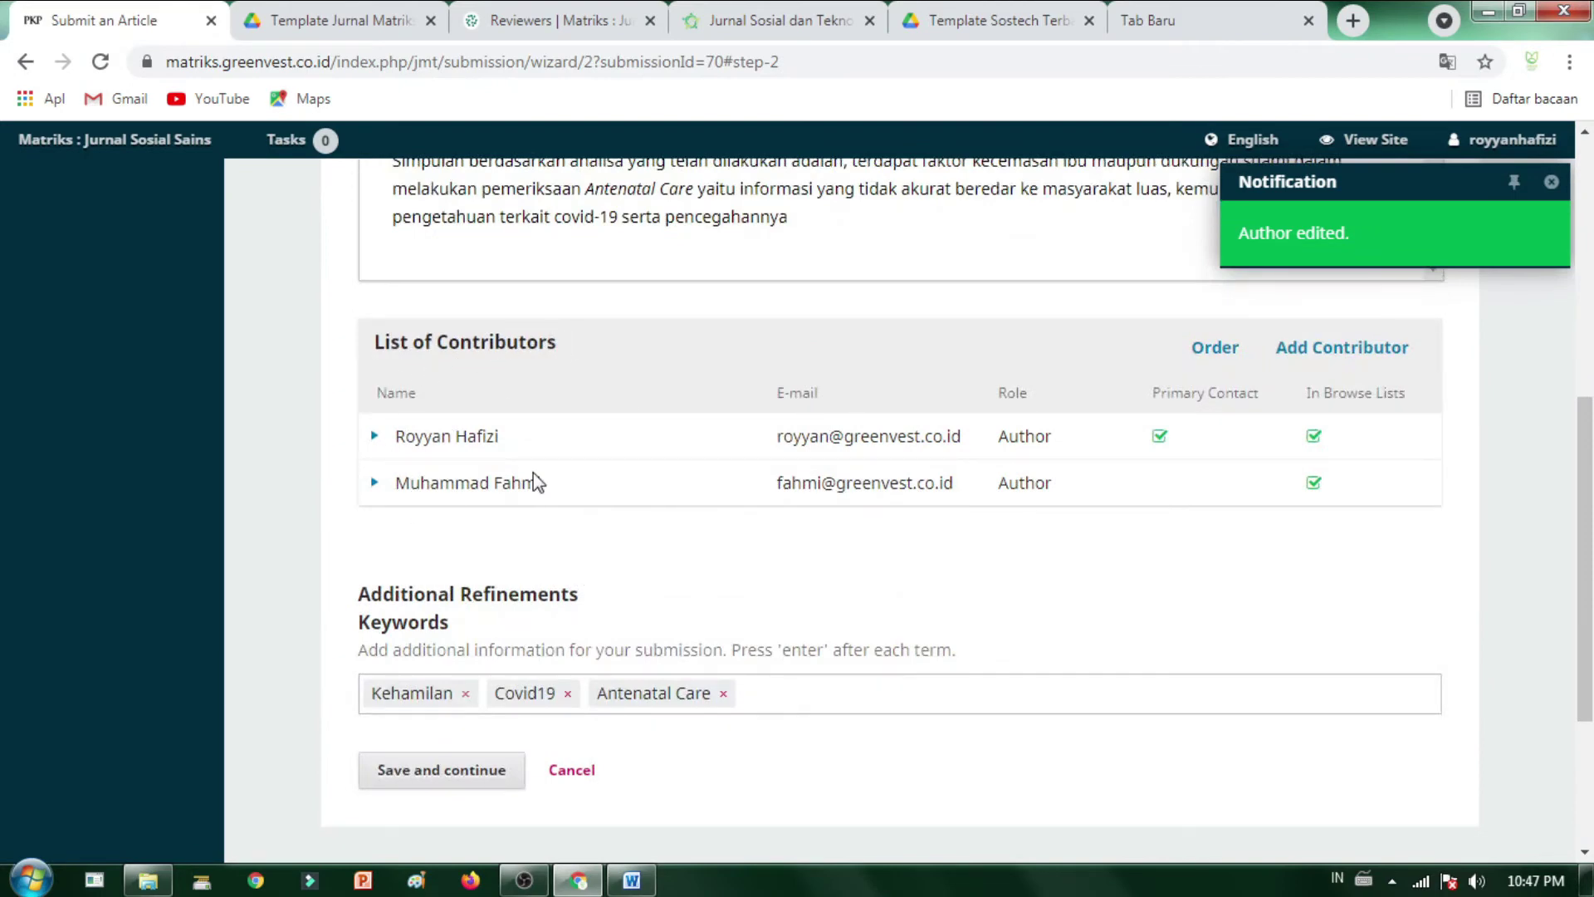
pyautogui.scroll(-3, 398, 647)
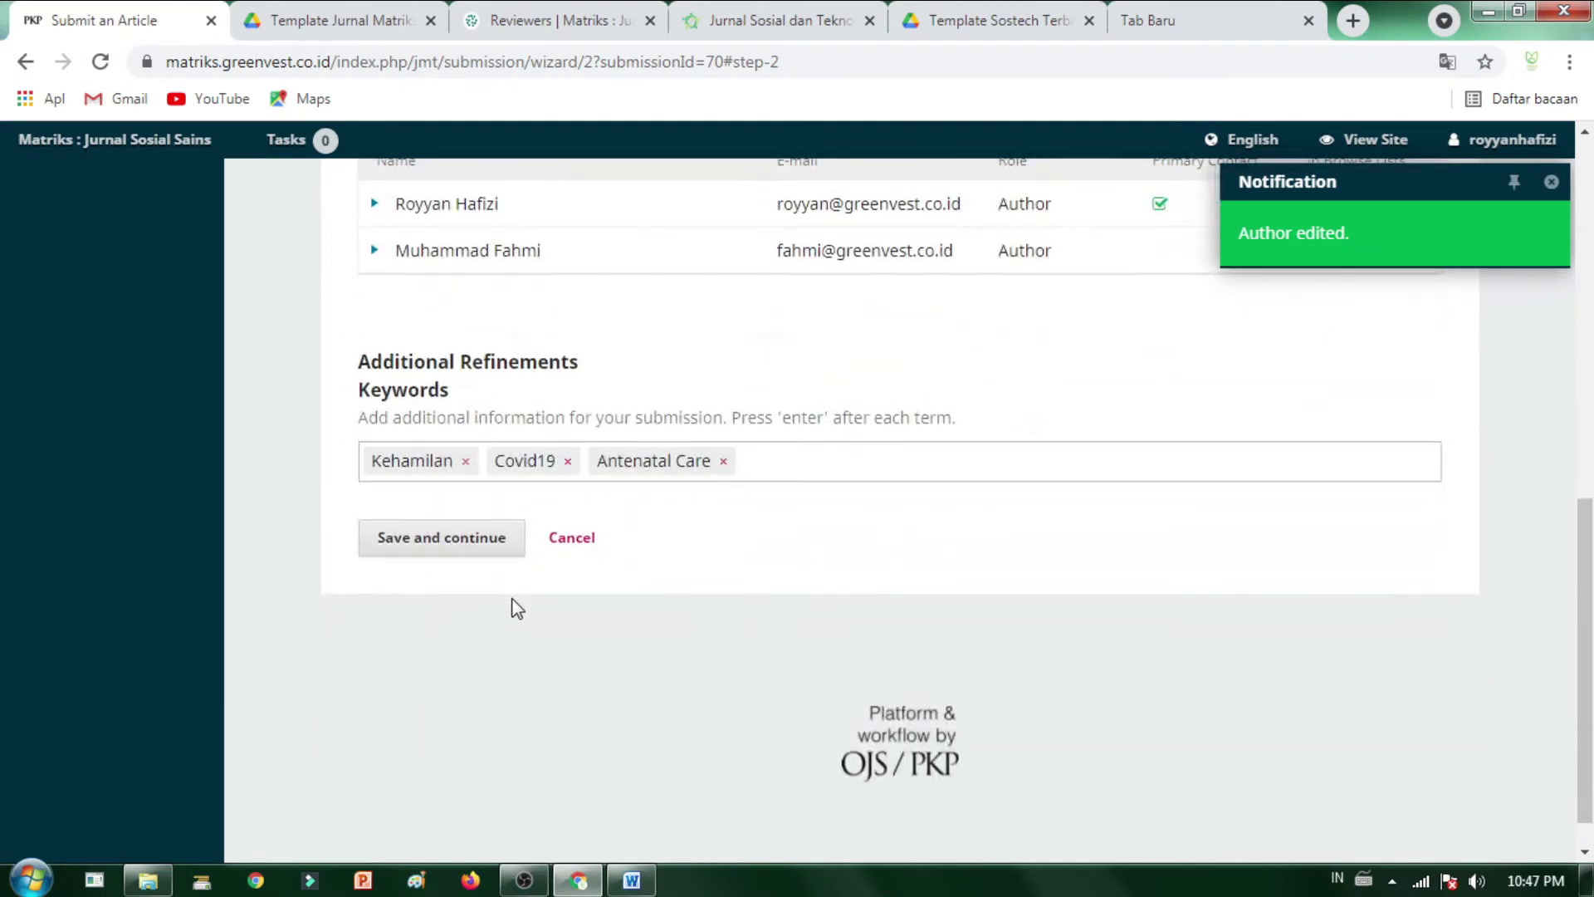
pyautogui.scroll(10, 517, 609)
pyautogui.scroll(5, 830, 706)
pyautogui.scroll(-6, 934, 593)
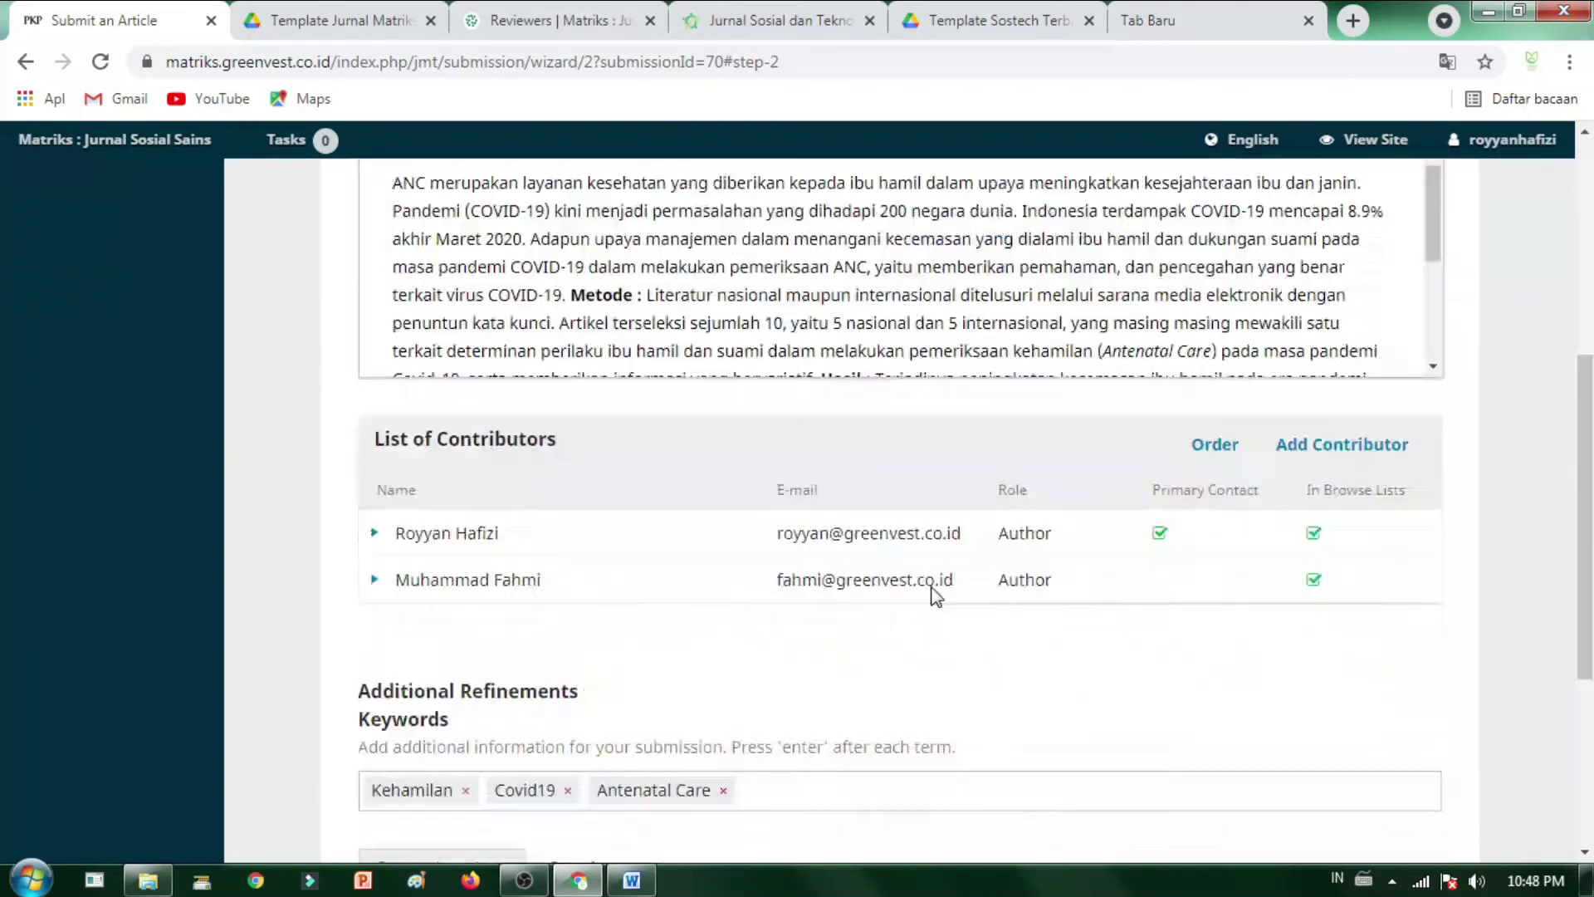
pyautogui.scroll(-5, 934, 593)
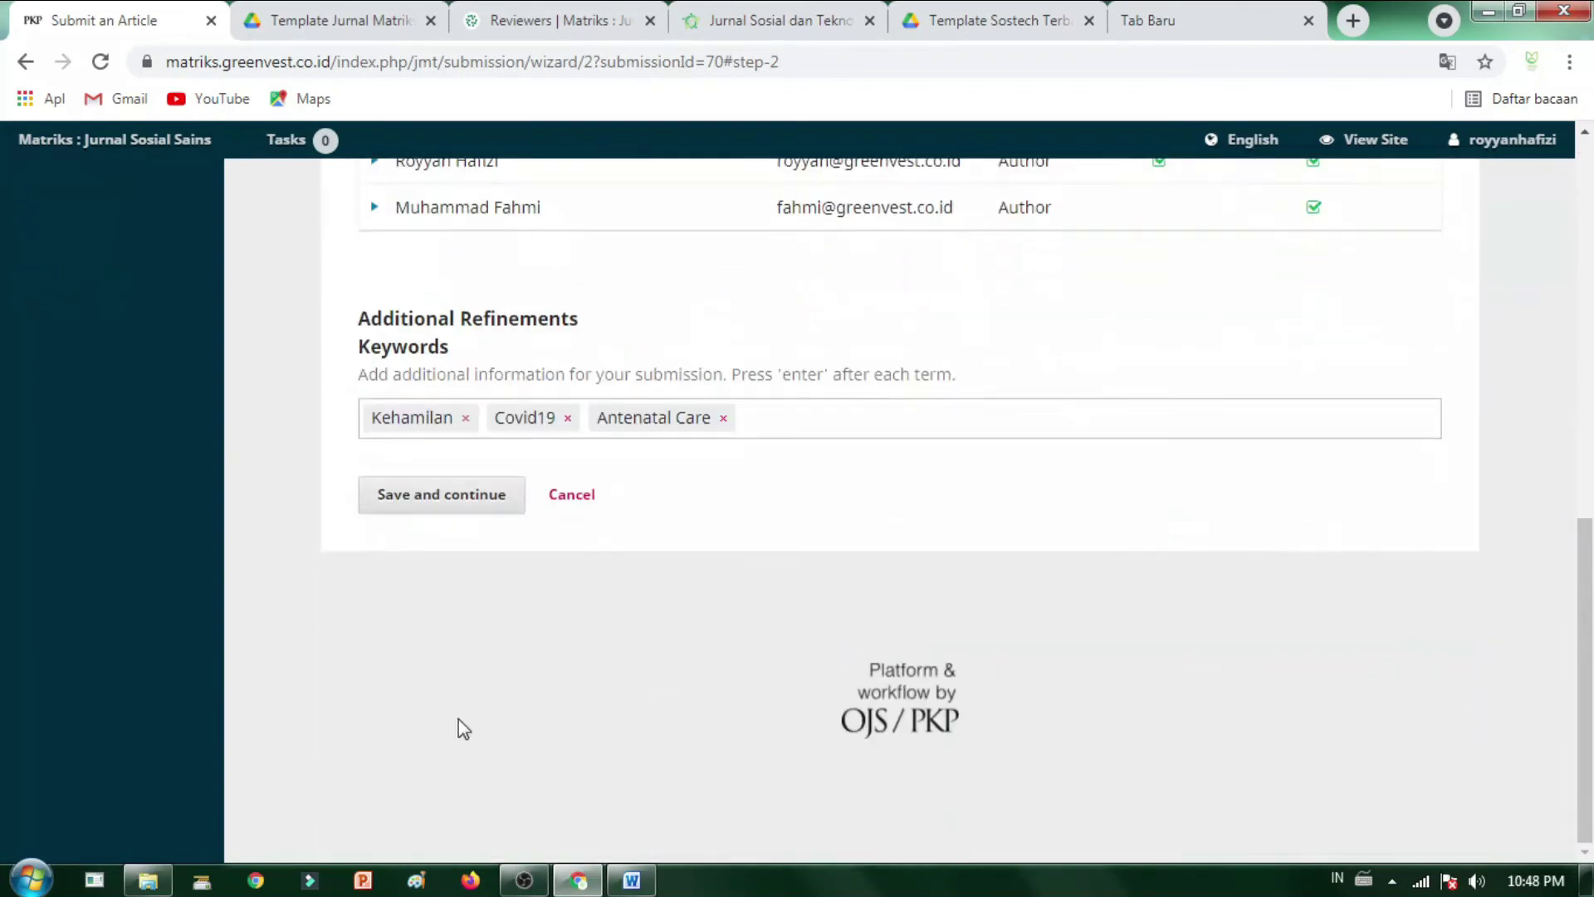
pyautogui.click(459, 502)
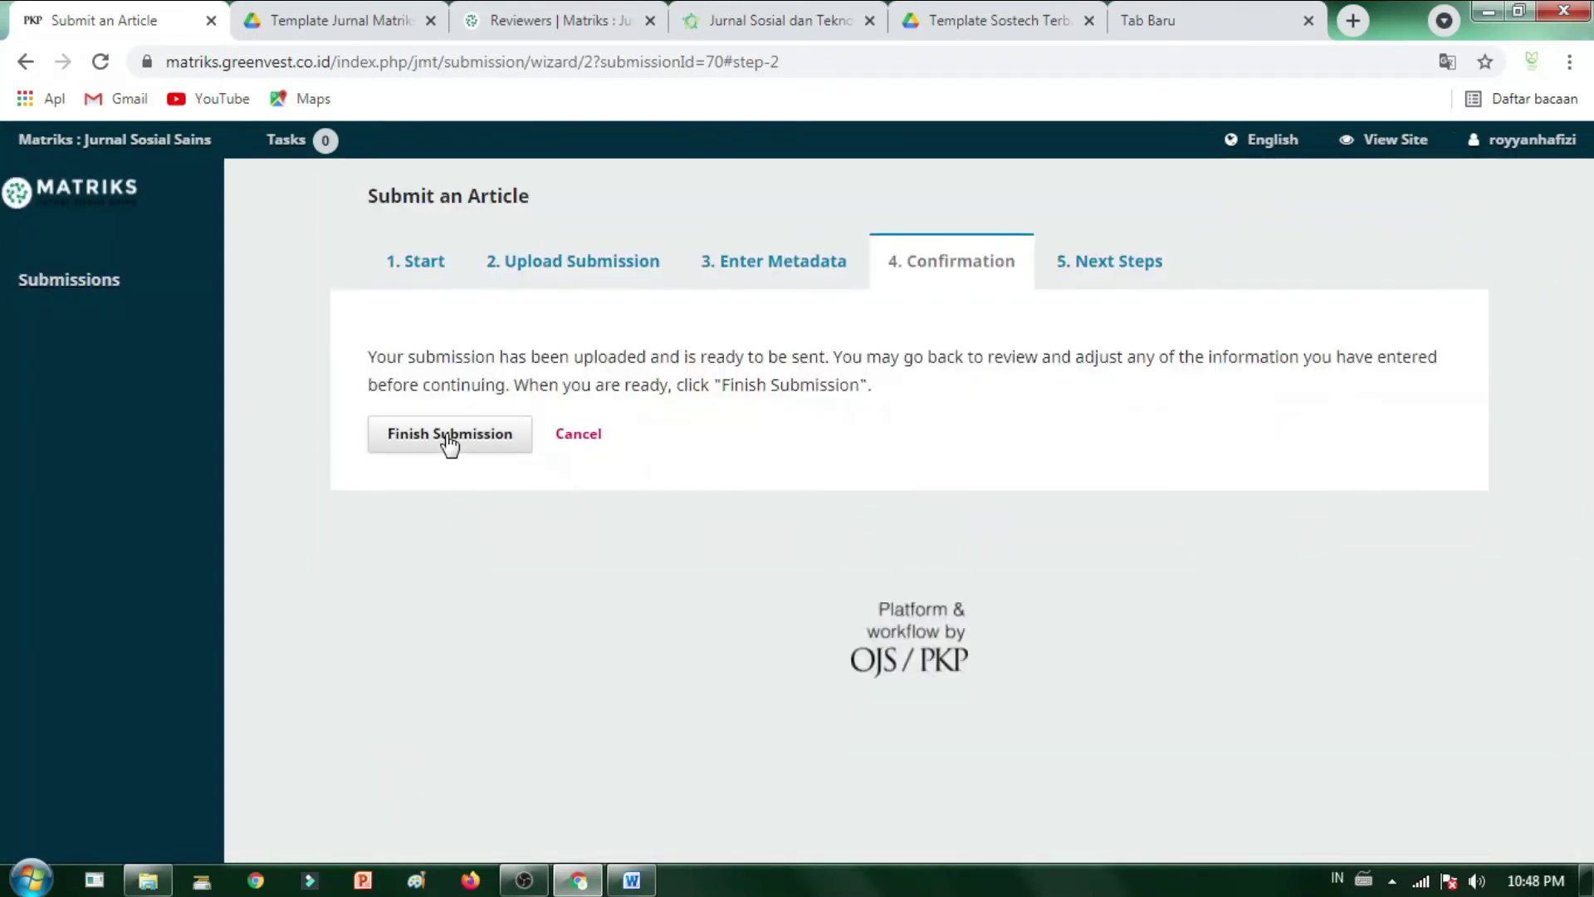
pyautogui.click(427, 442)
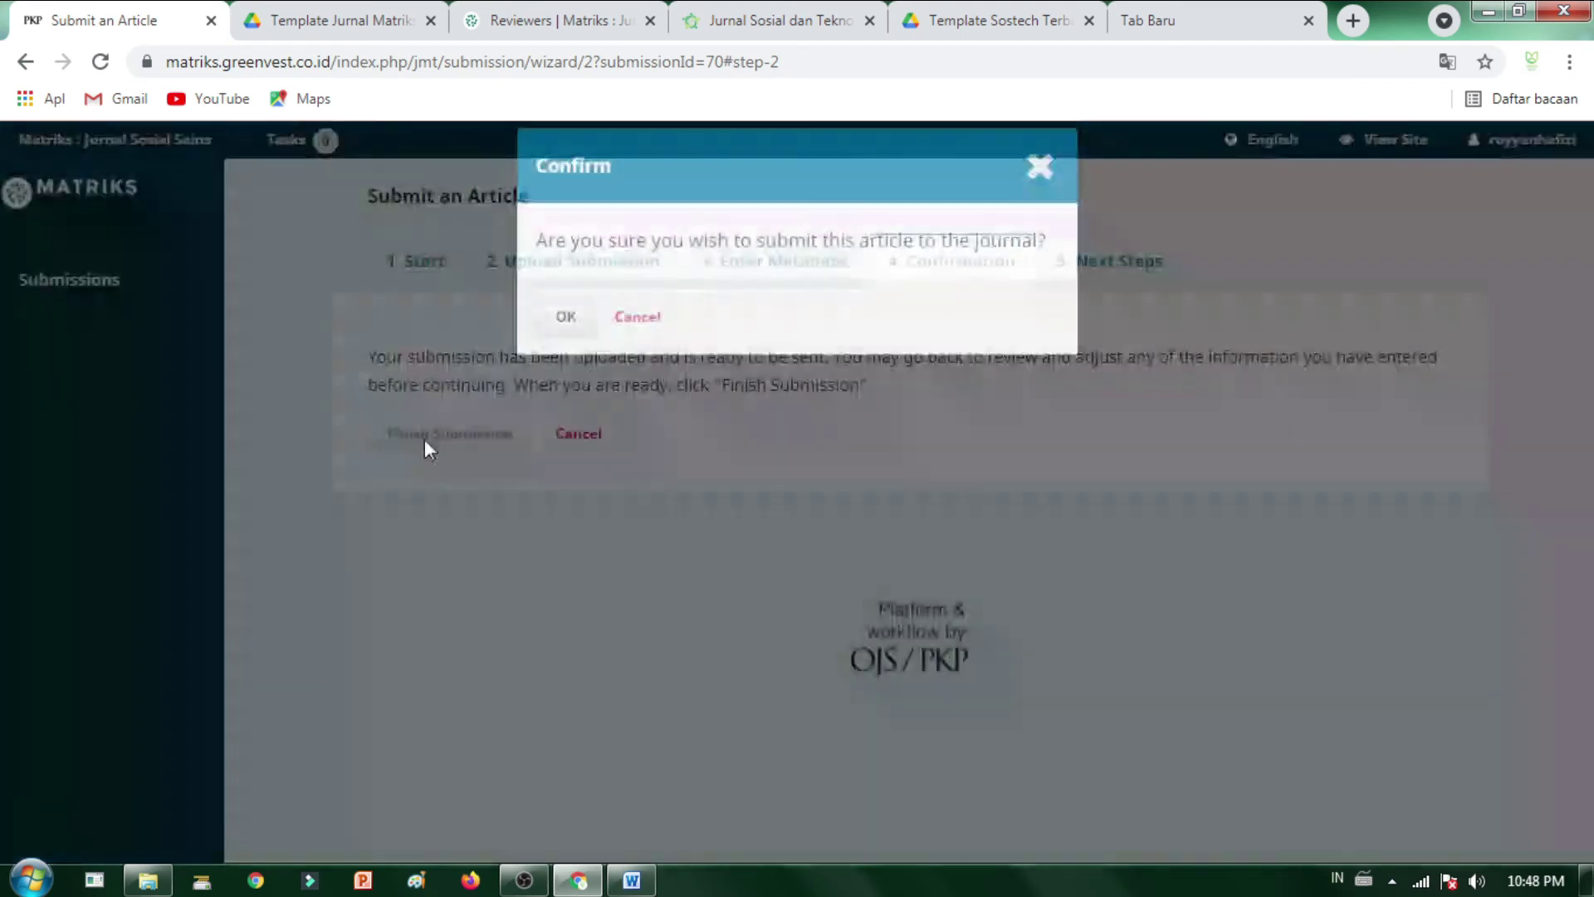
pyautogui.click(571, 330)
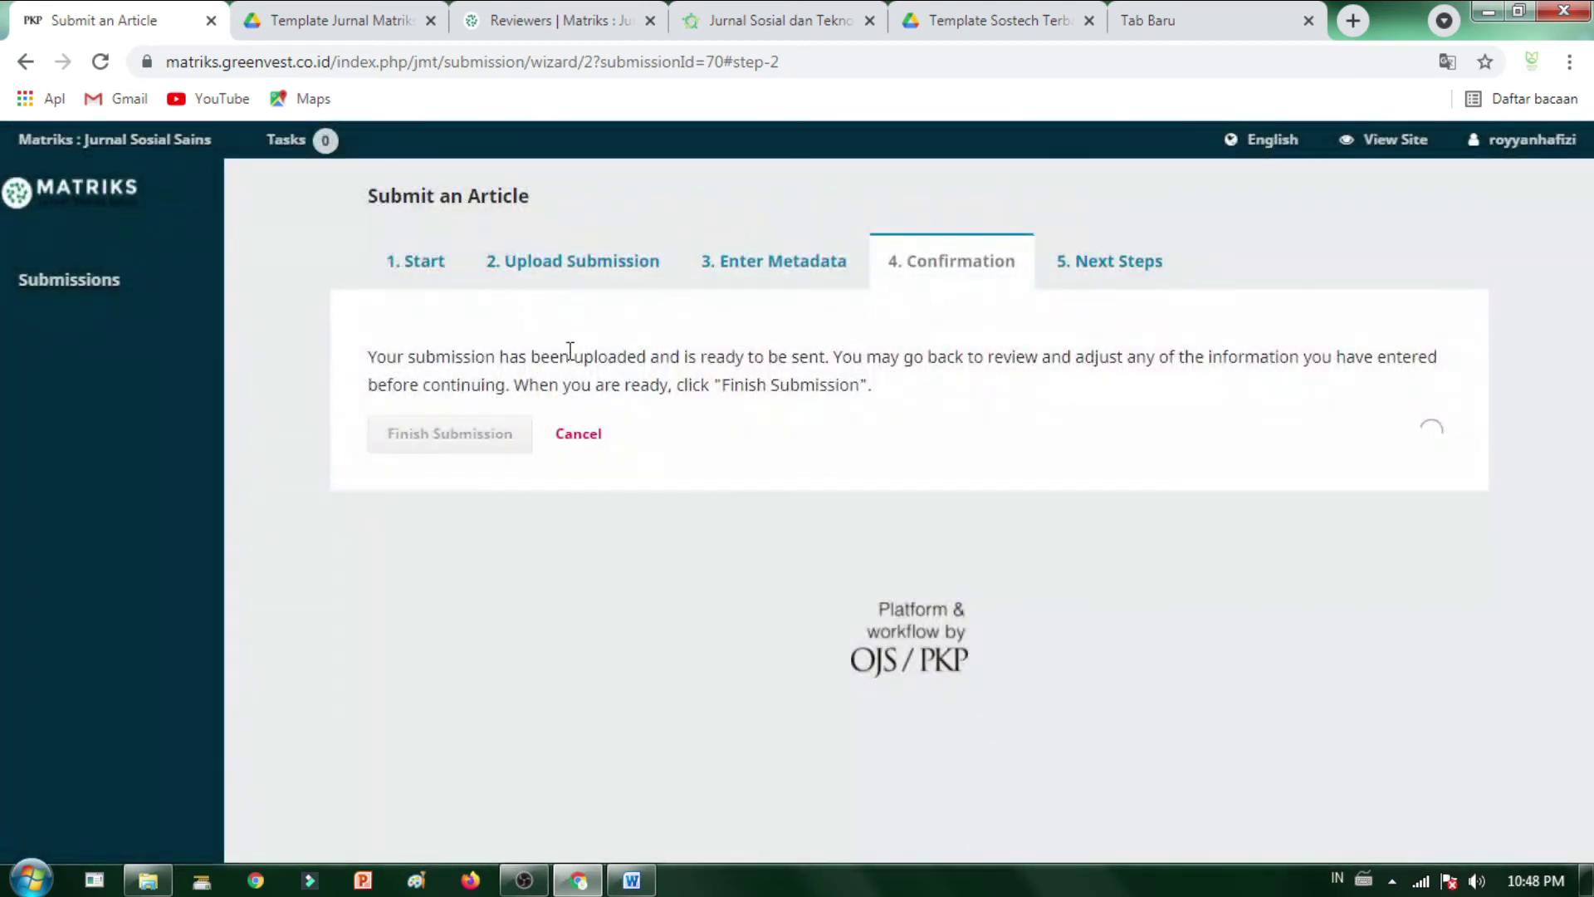
pyautogui.scroll(-4, 1013, 551)
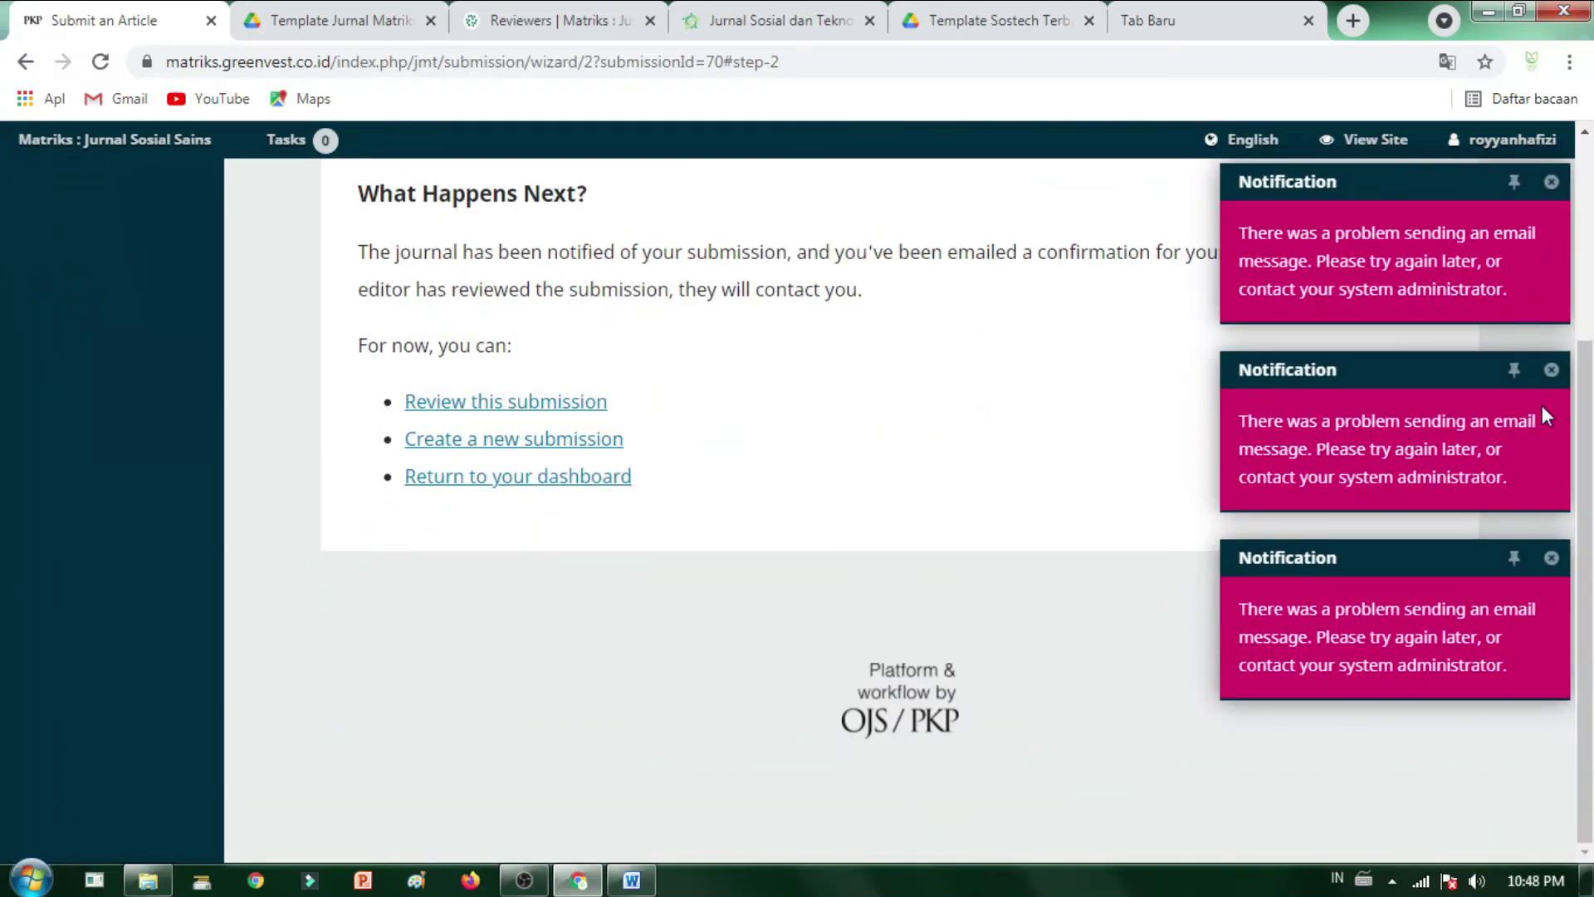
pyautogui.scroll(4, 1542, 405)
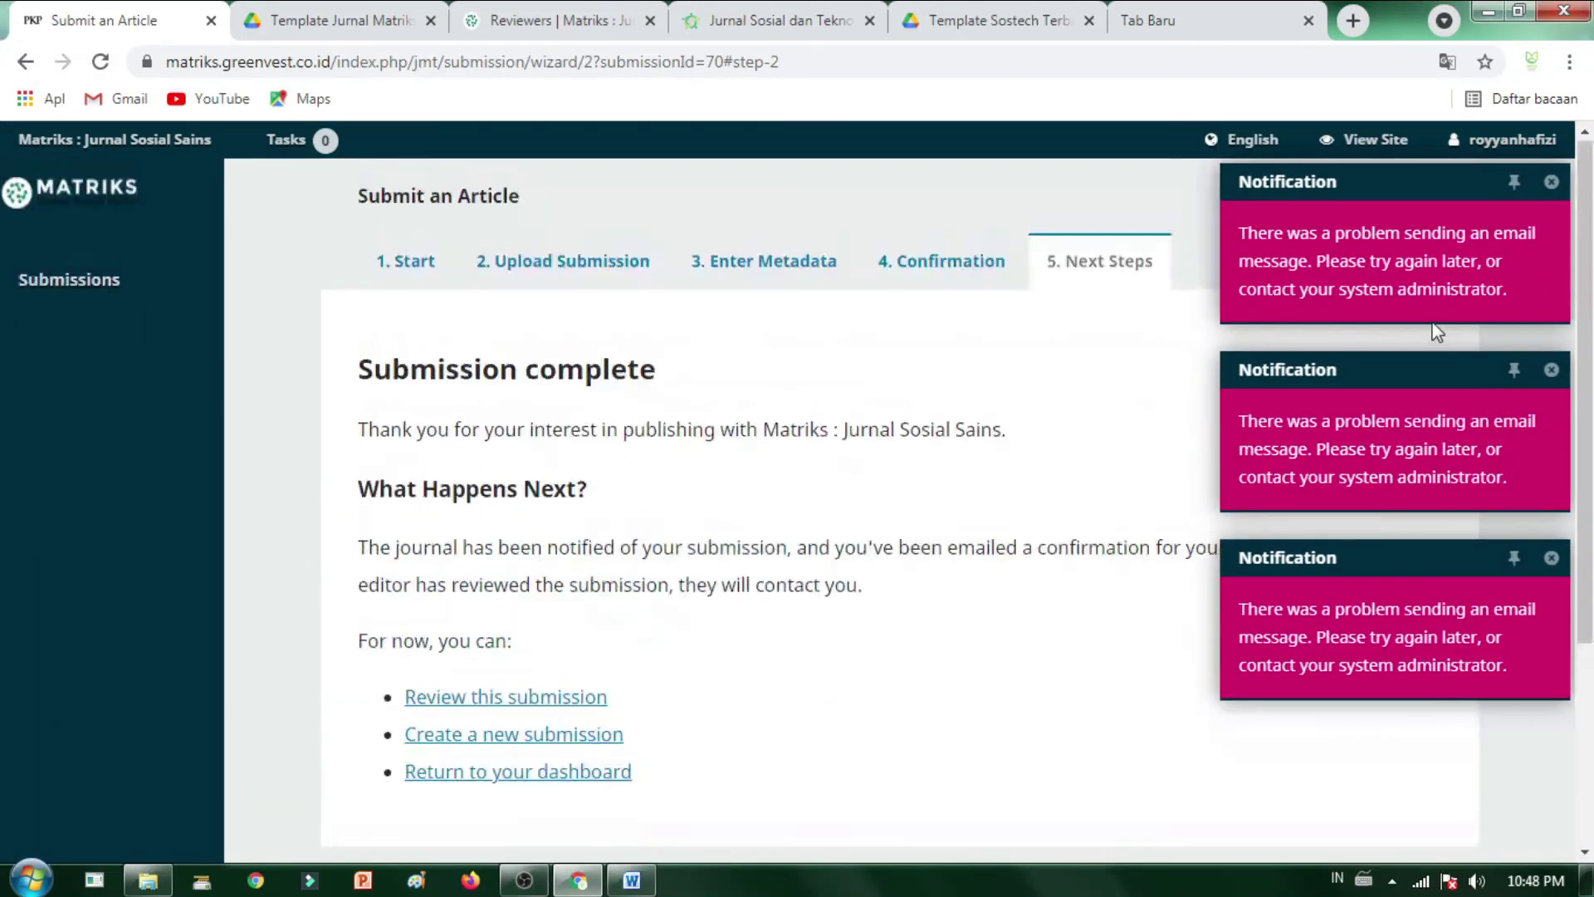
# - Dismiss the e-mail error notice and open My Queue showing submission 70
pyautogui.click(55, 292)
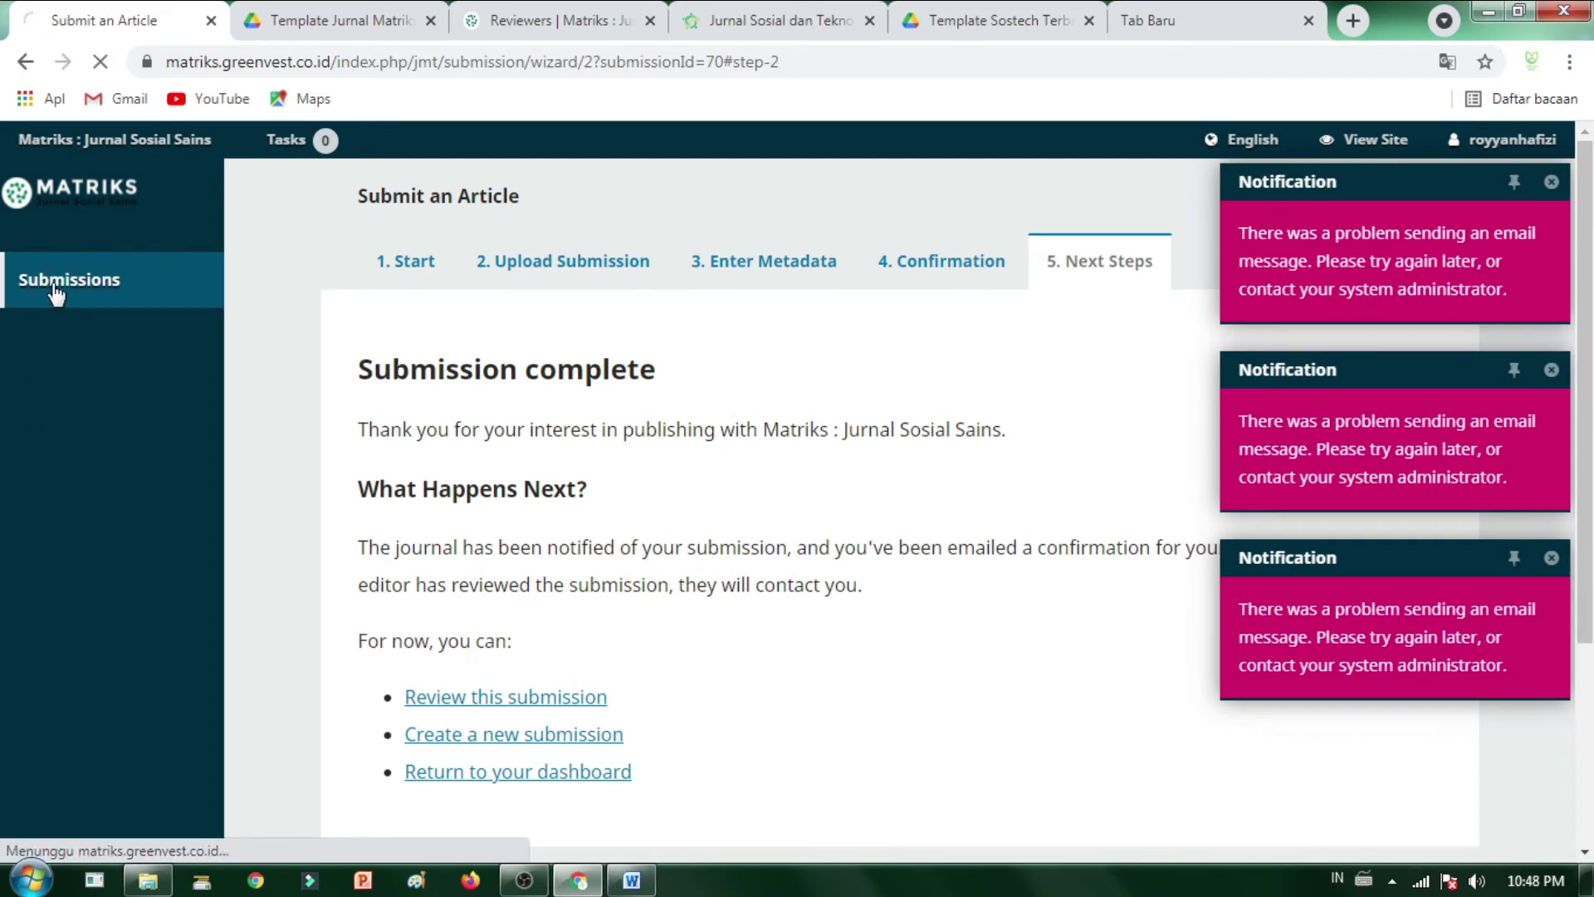
pyautogui.click(1550, 184)
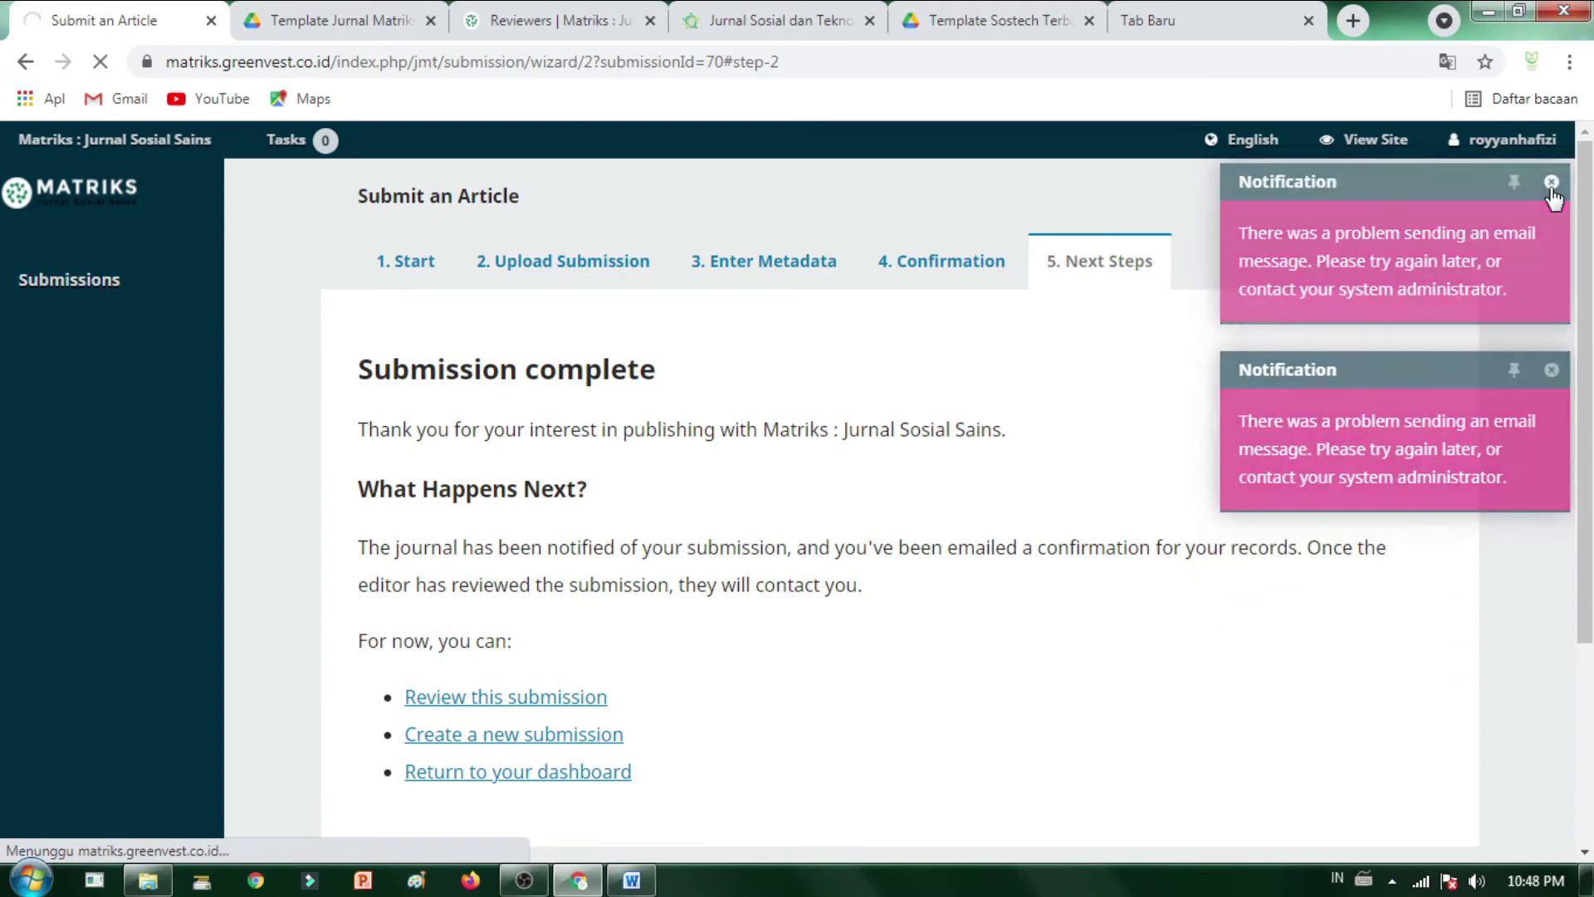
pyautogui.click(116, 269)
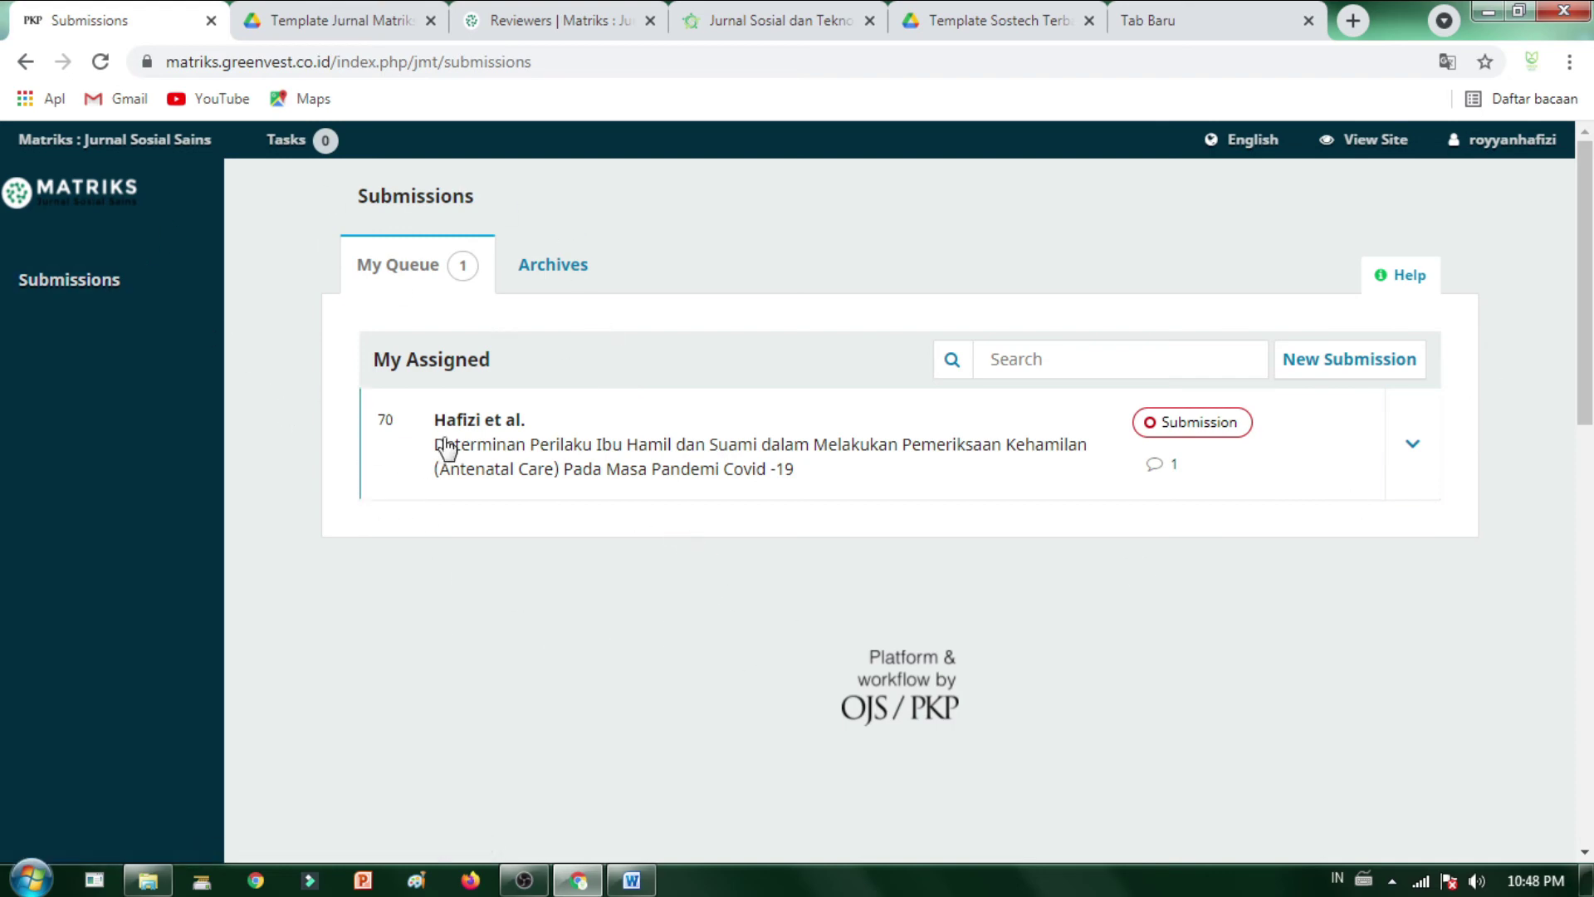
# - Expand submission 70's row to reveal its open discussion, then glance over the SOSTECH queue tab
pyautogui.click(1401, 470)
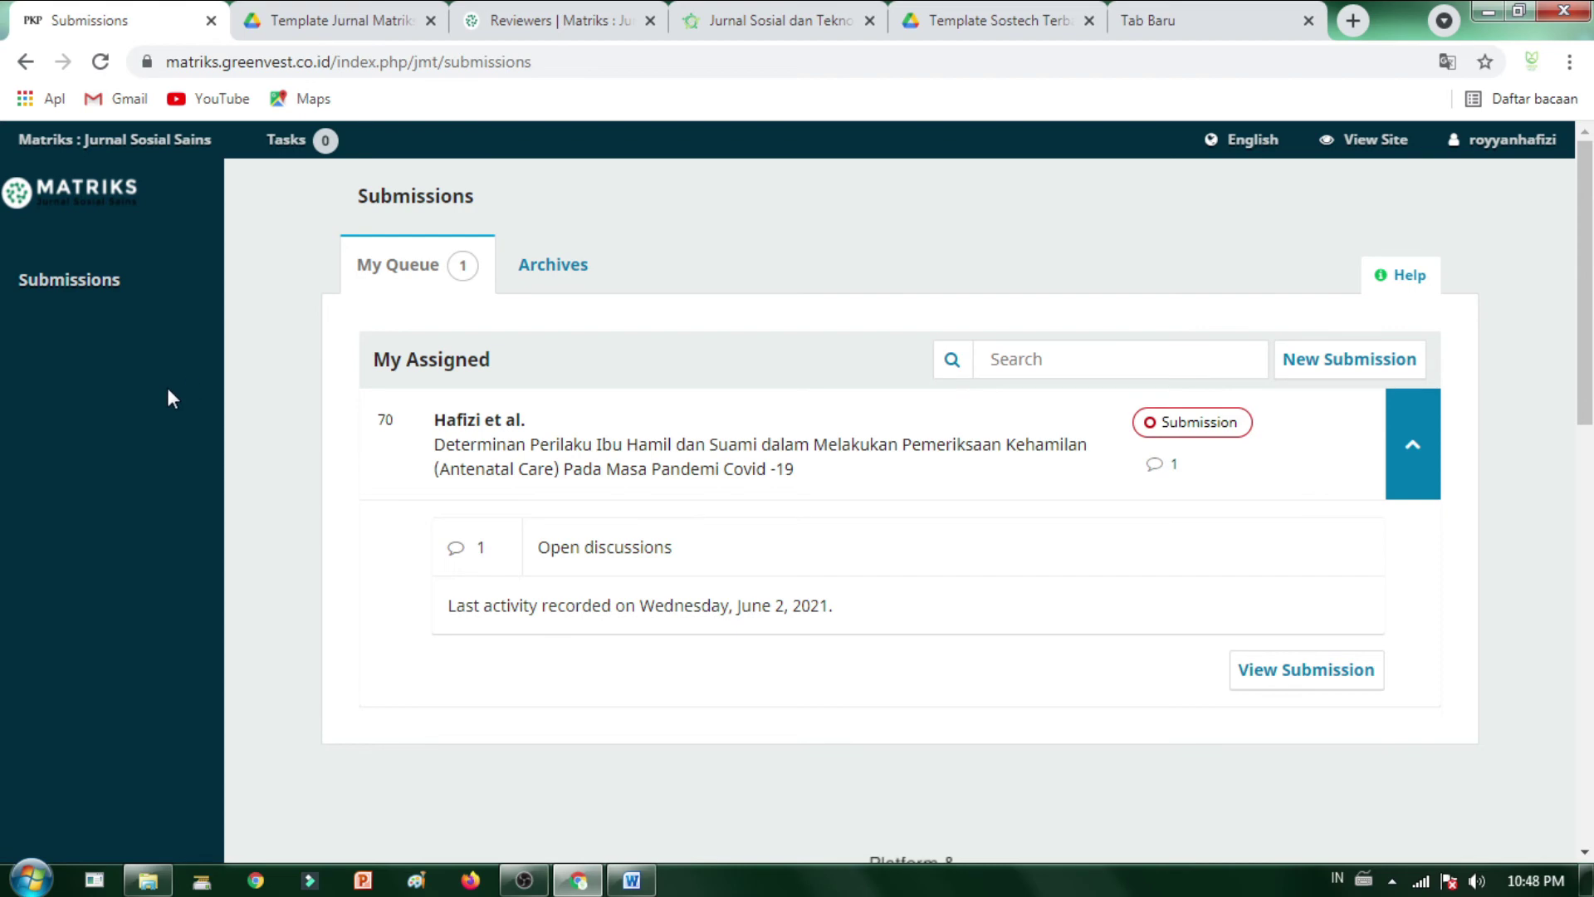
pyautogui.click(227, 371)
pyautogui.click(1267, 18)
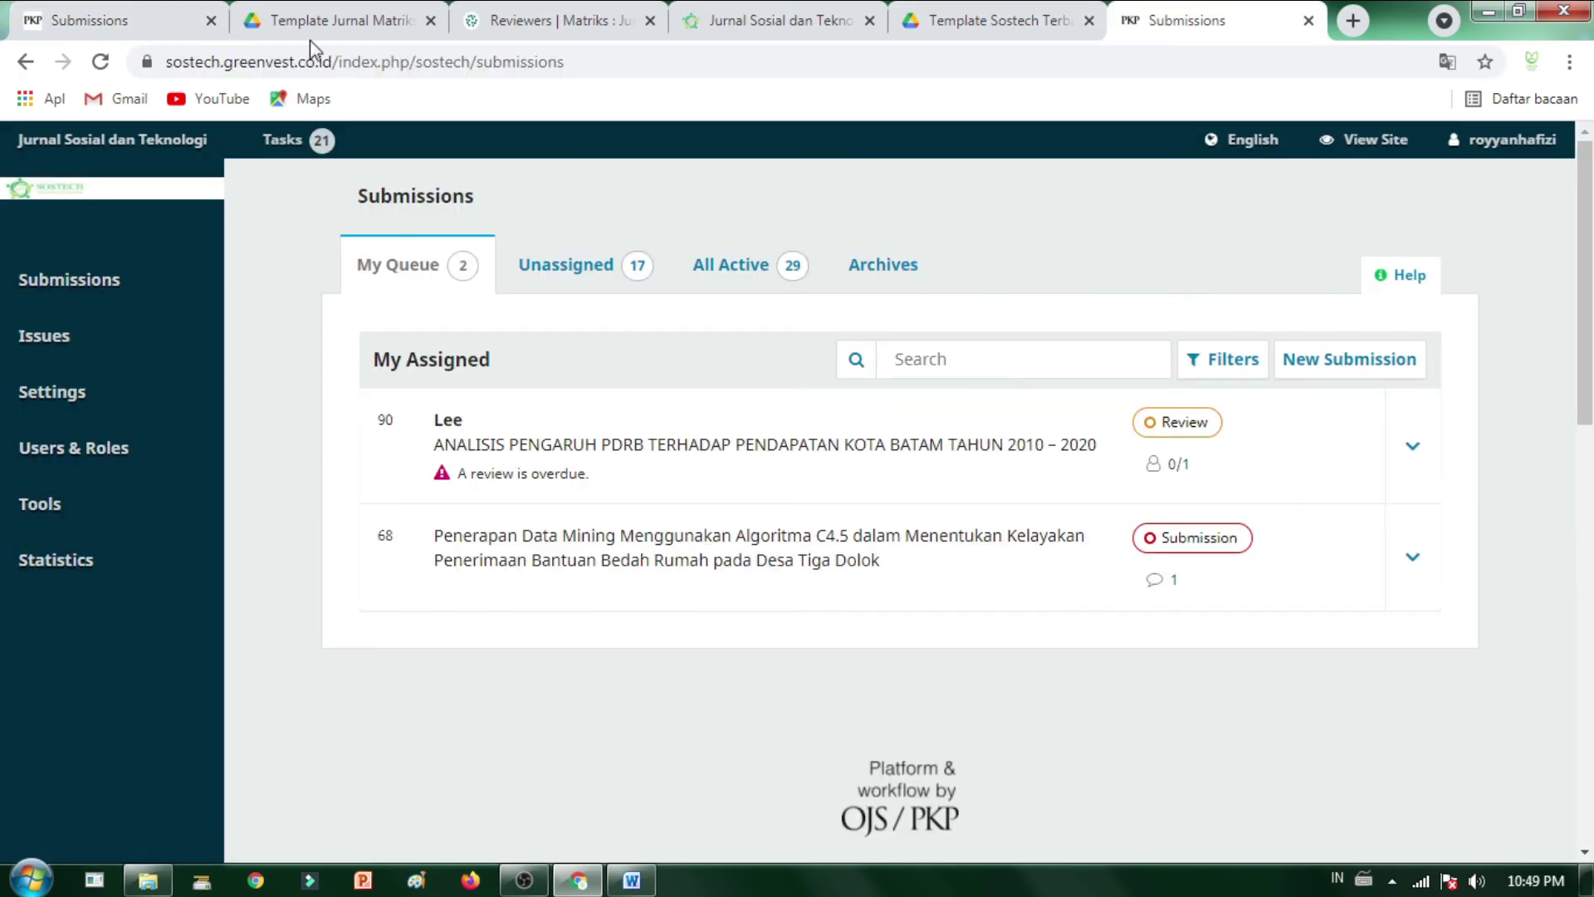
pyautogui.scroll(-4, 483, 554)
pyautogui.scroll(4, 484, 555)
# - Return to the Matriks queue and look over submission 70's expanded details
pyautogui.click(56, 8)
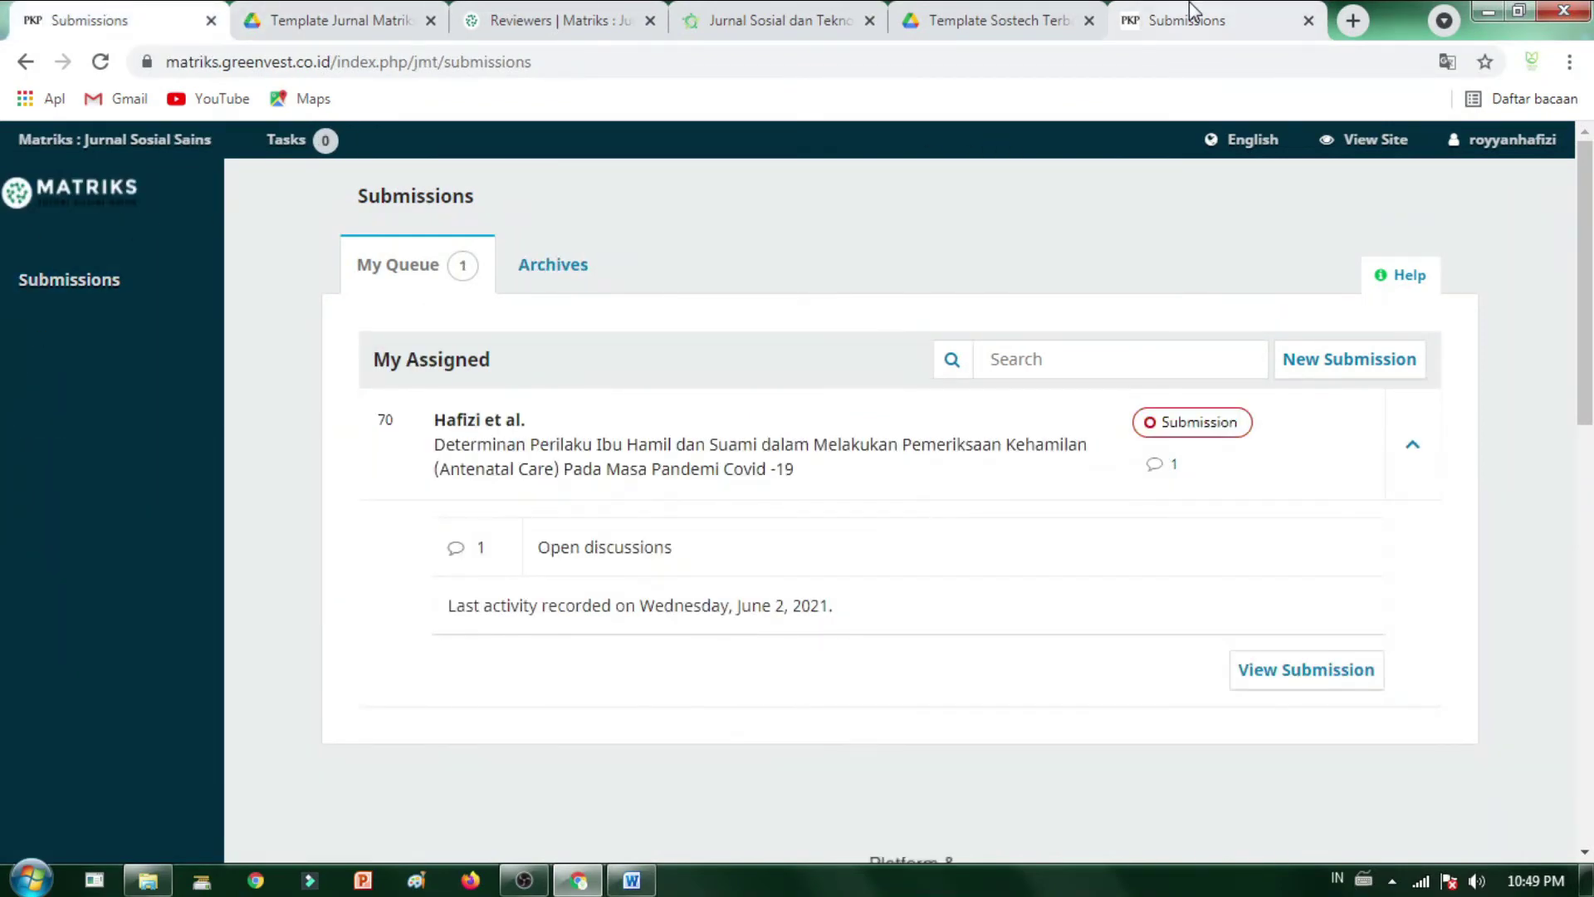
pyautogui.scroll(-2, 95, 296)
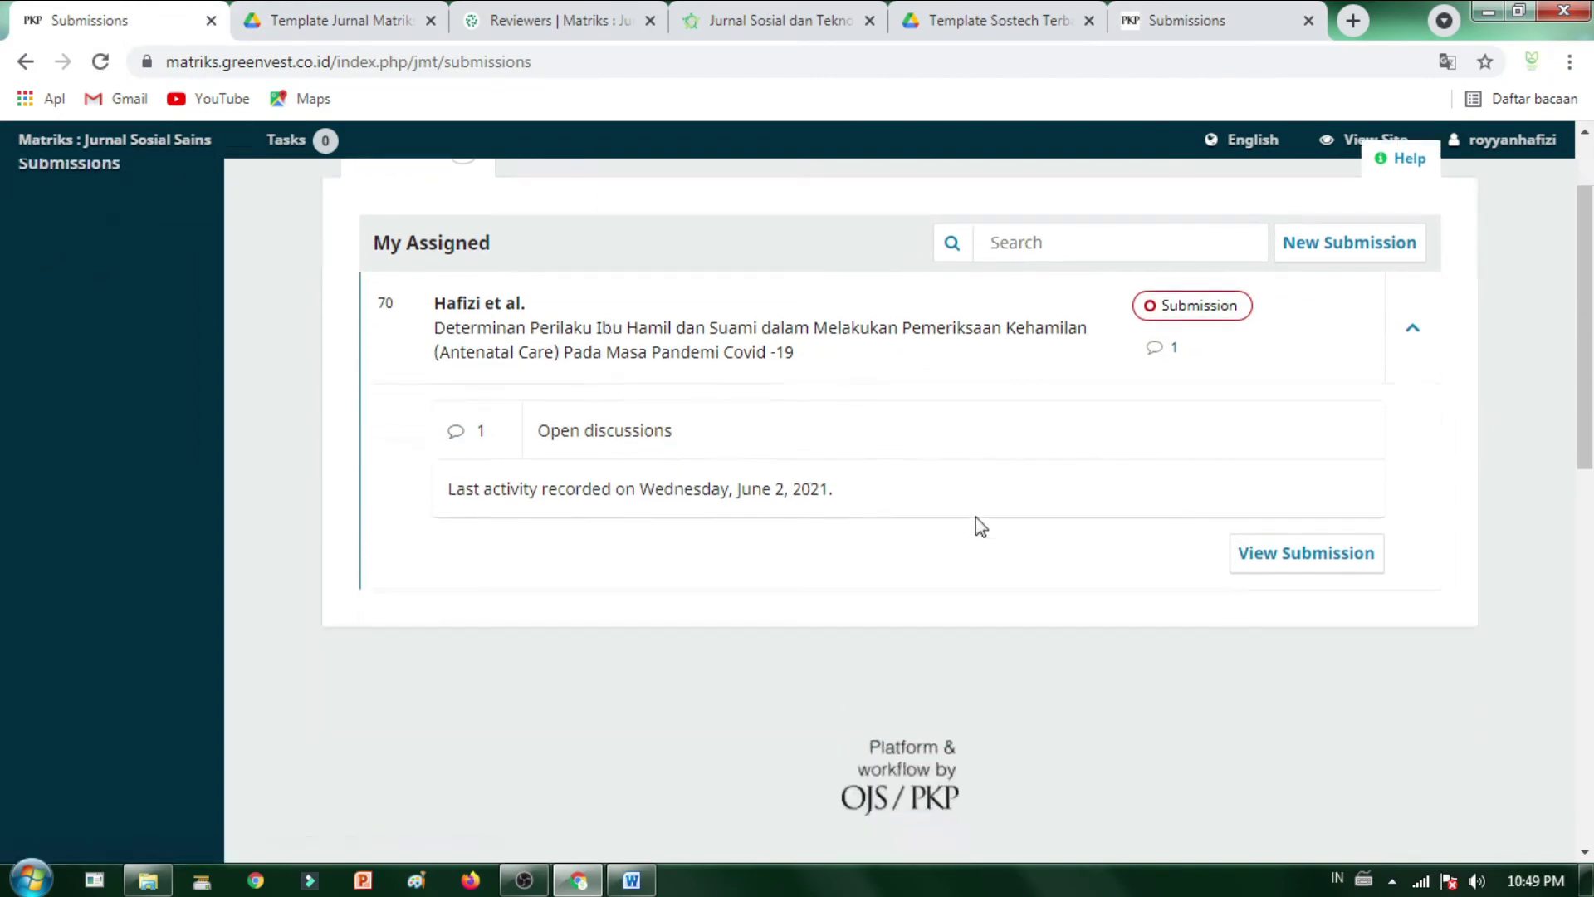
pyautogui.scroll(2, 974, 517)
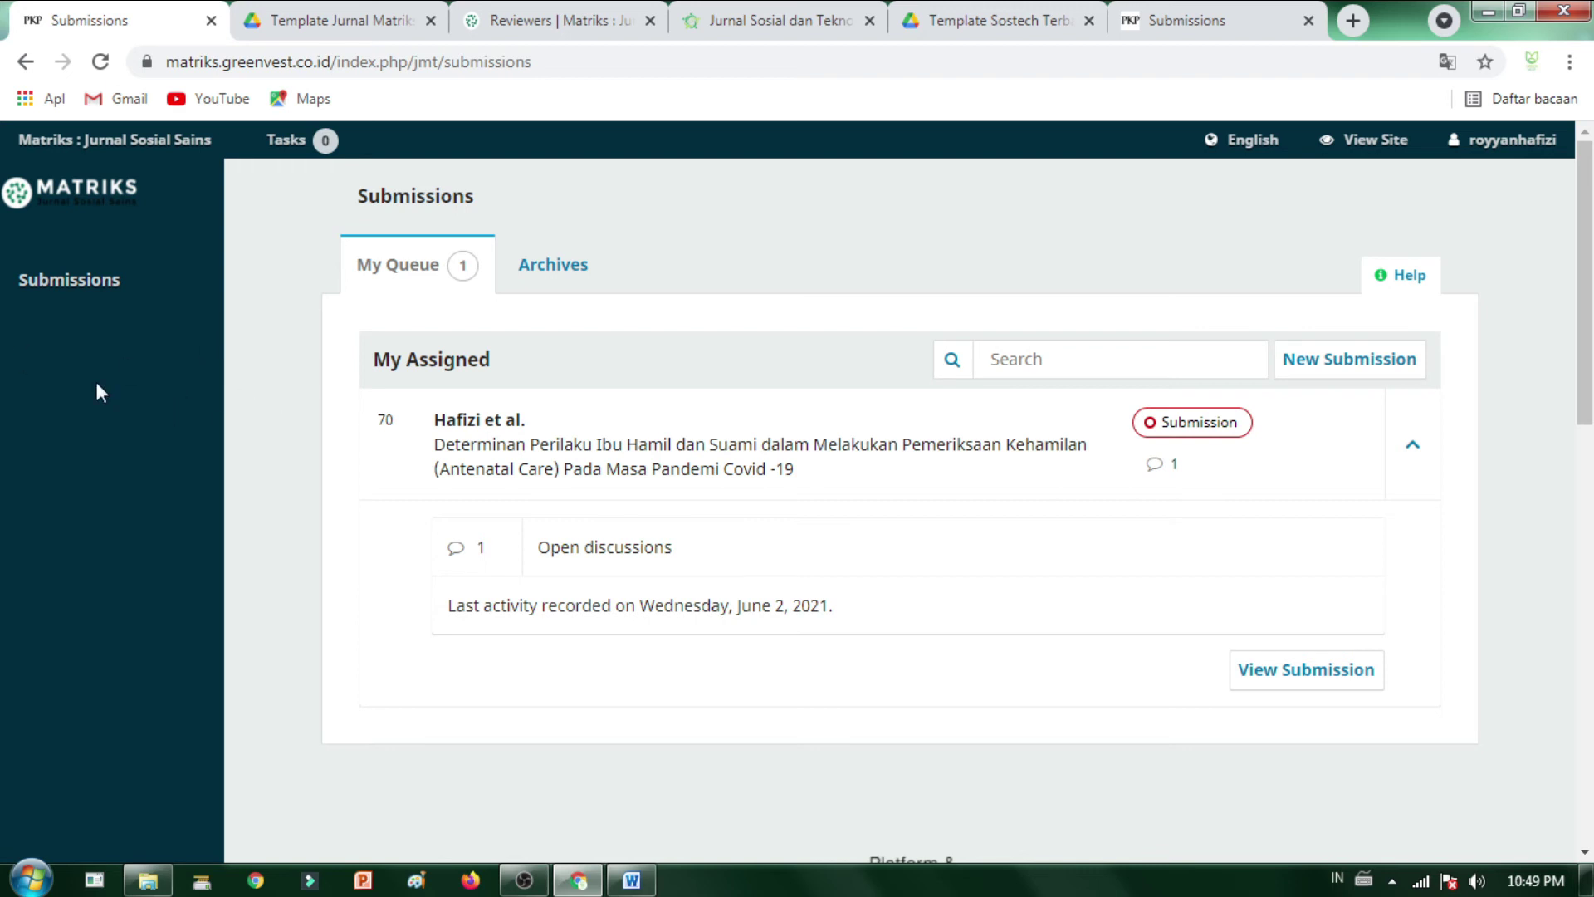
# - Open SOSTECH's Editorial Activity report from its task reminder, then go back to the Matriks queue
pyautogui.click(1260, 11)
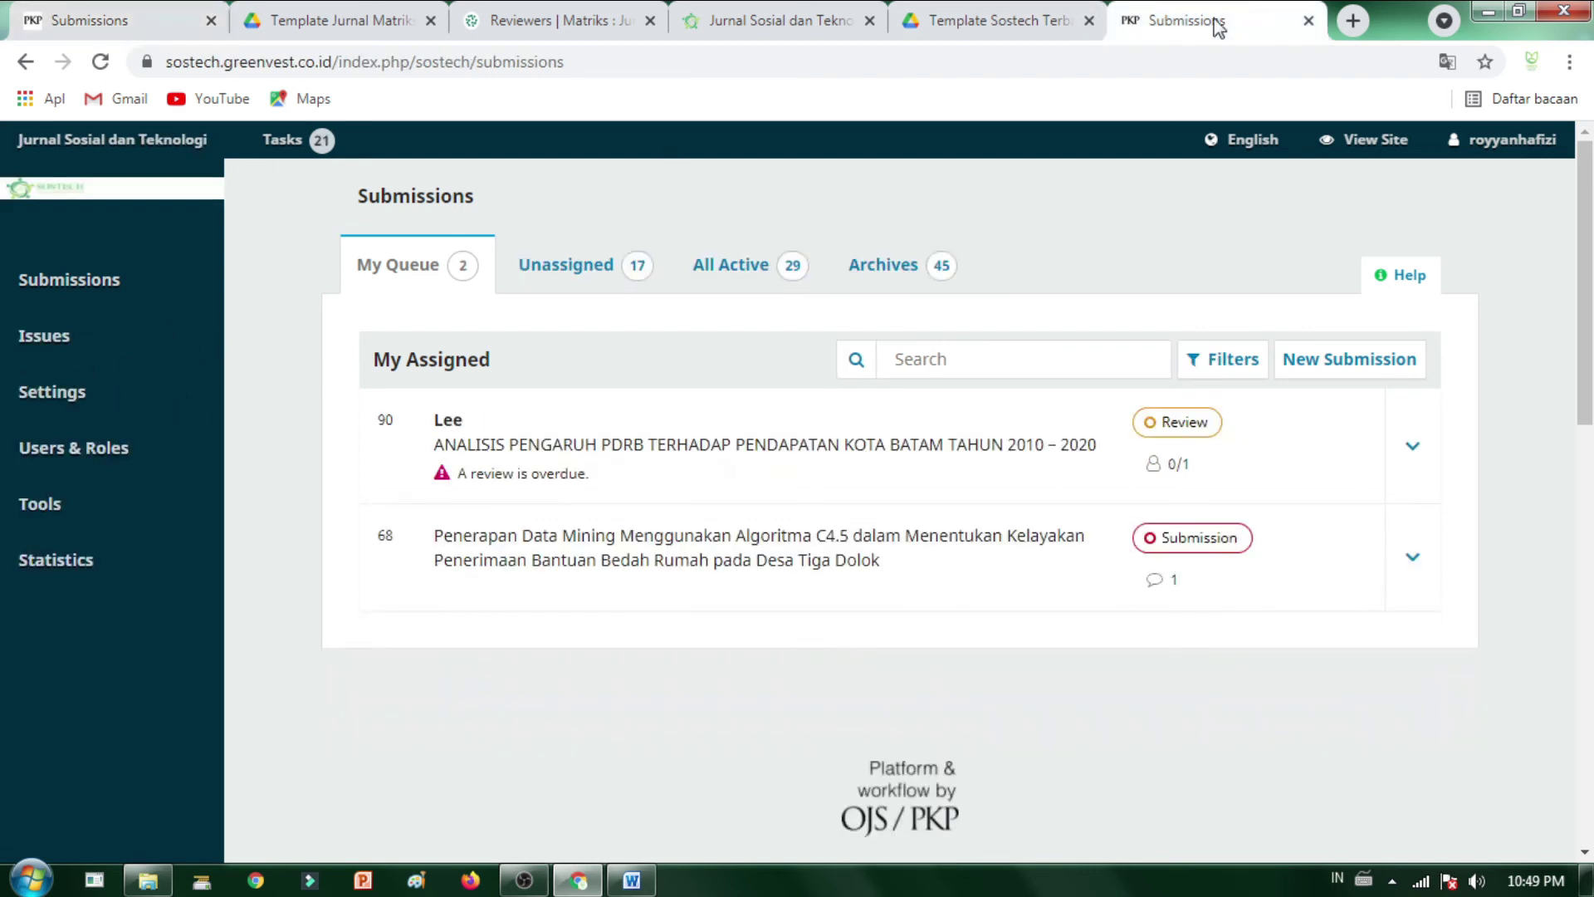
pyautogui.scroll(-3, 214, 538)
pyautogui.scroll(3, 212, 538)
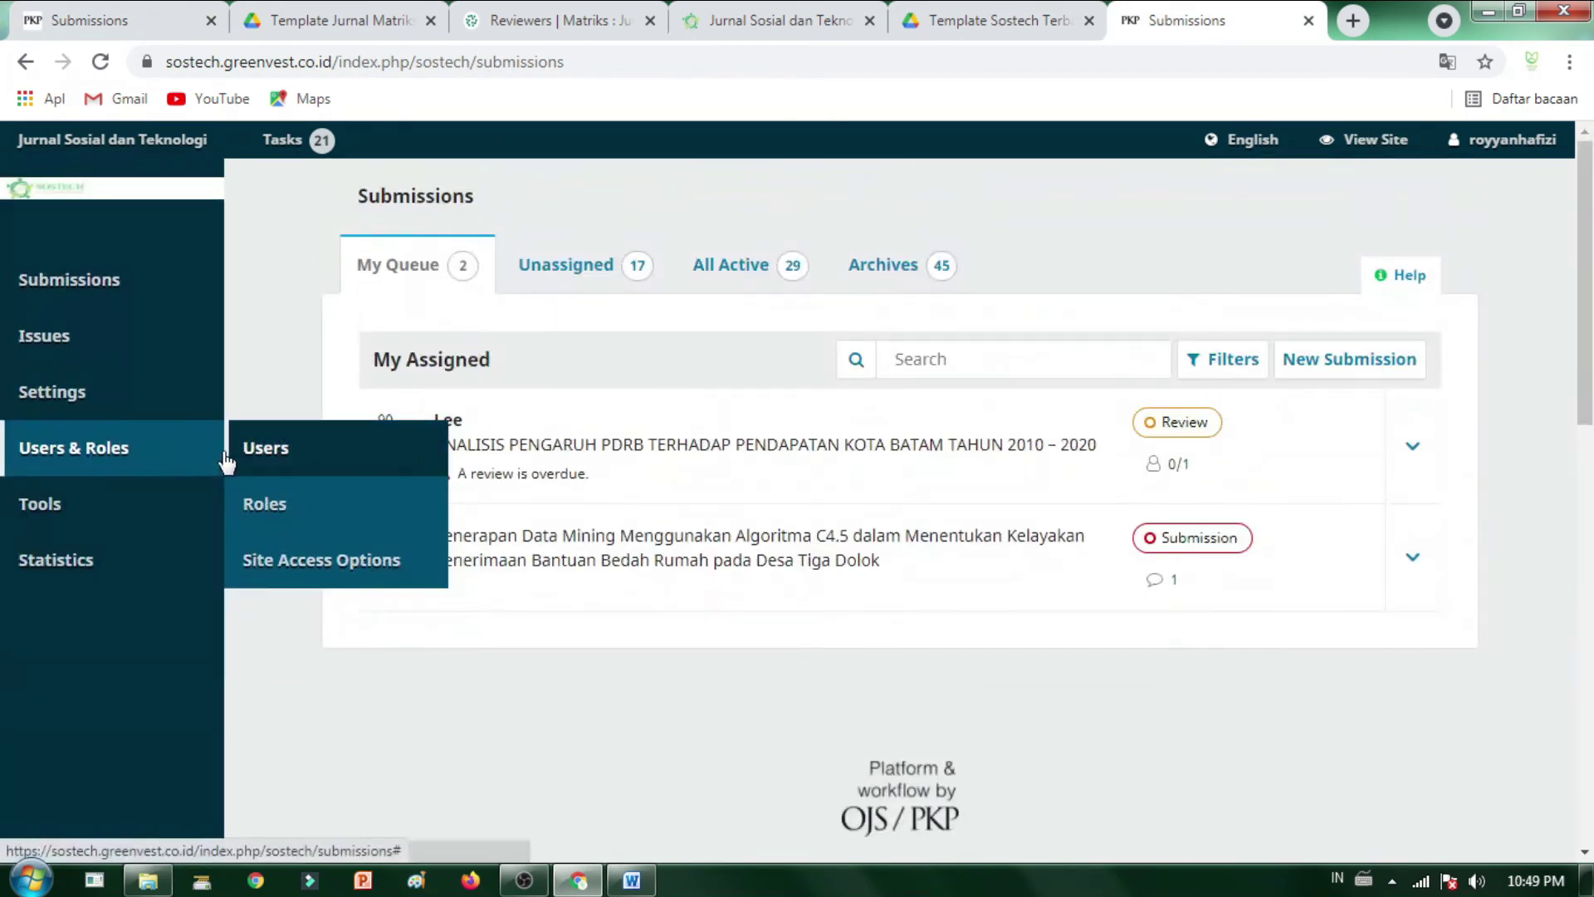
pyautogui.click(287, 141)
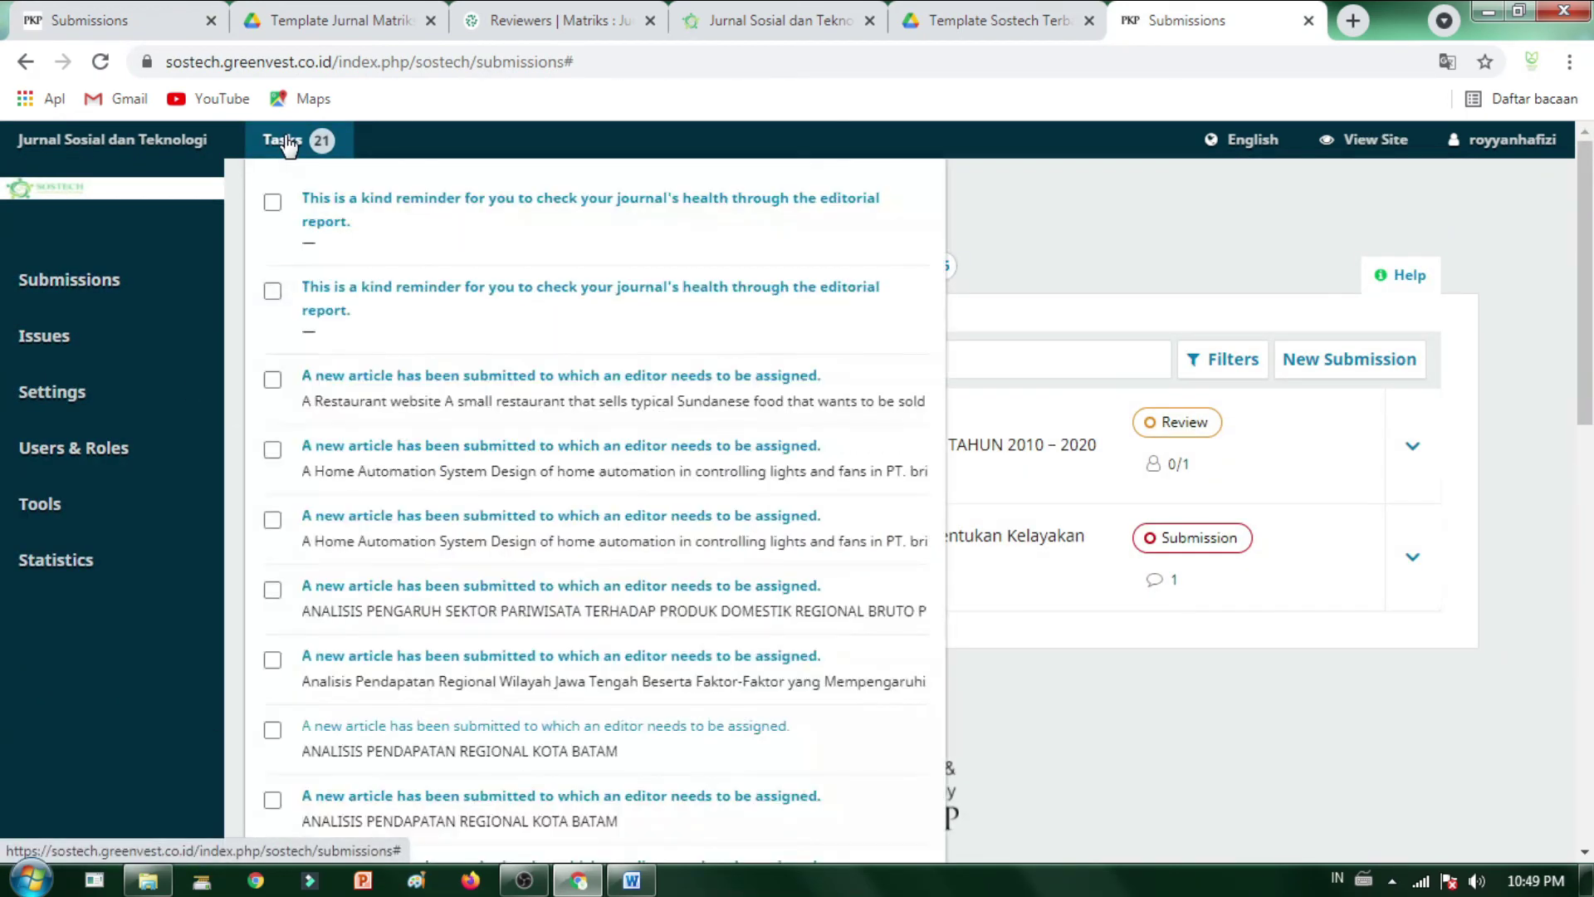
pyautogui.click(315, 202)
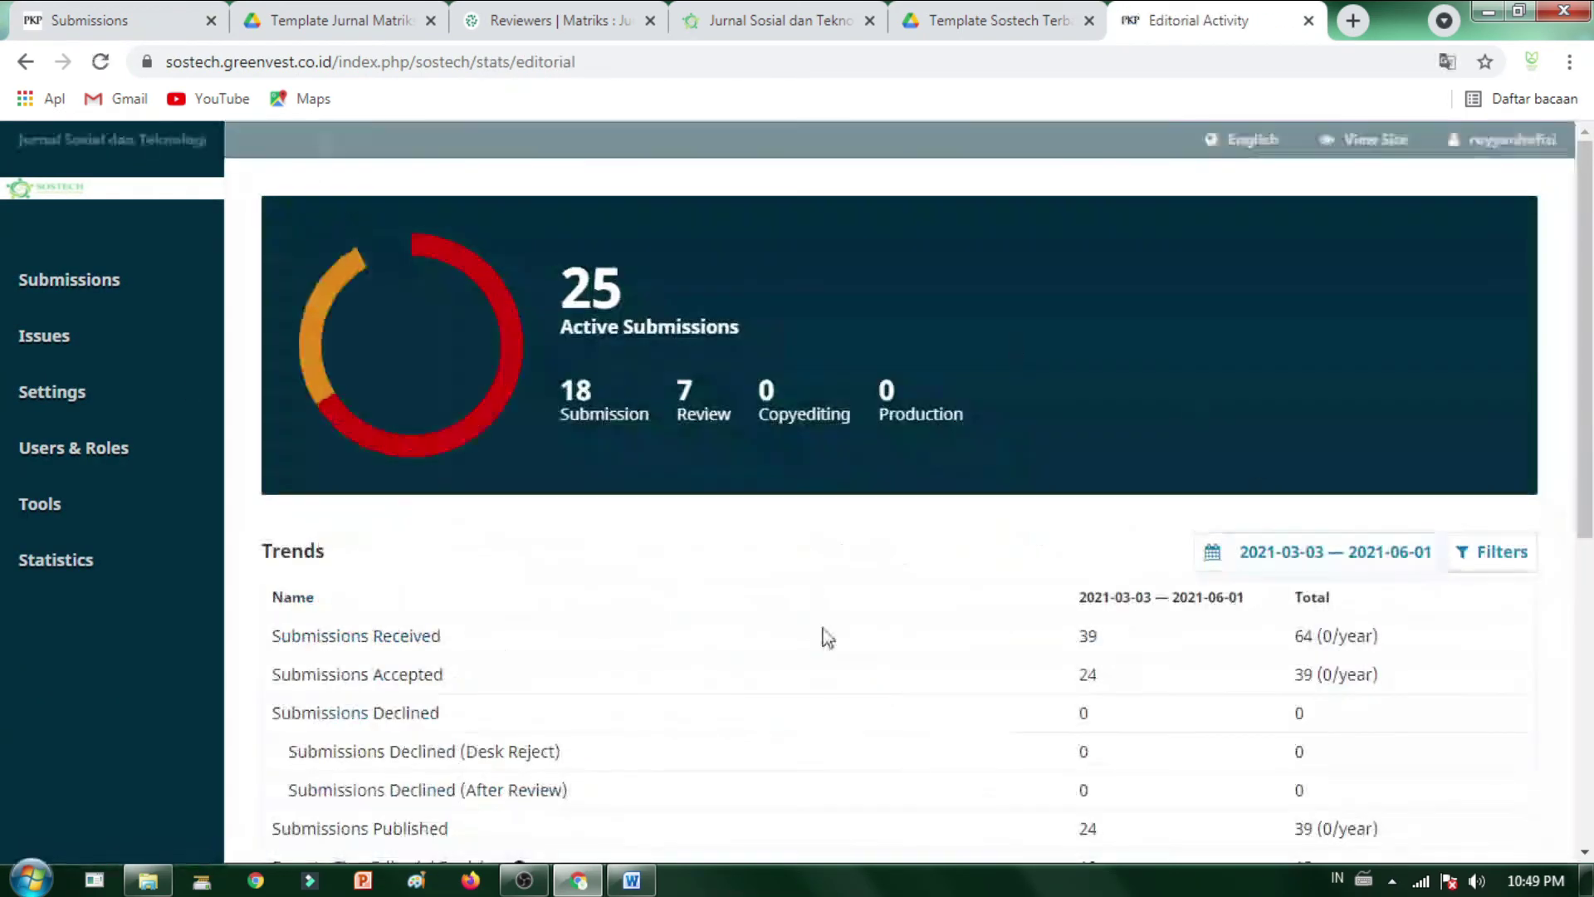
pyautogui.click(184, 12)
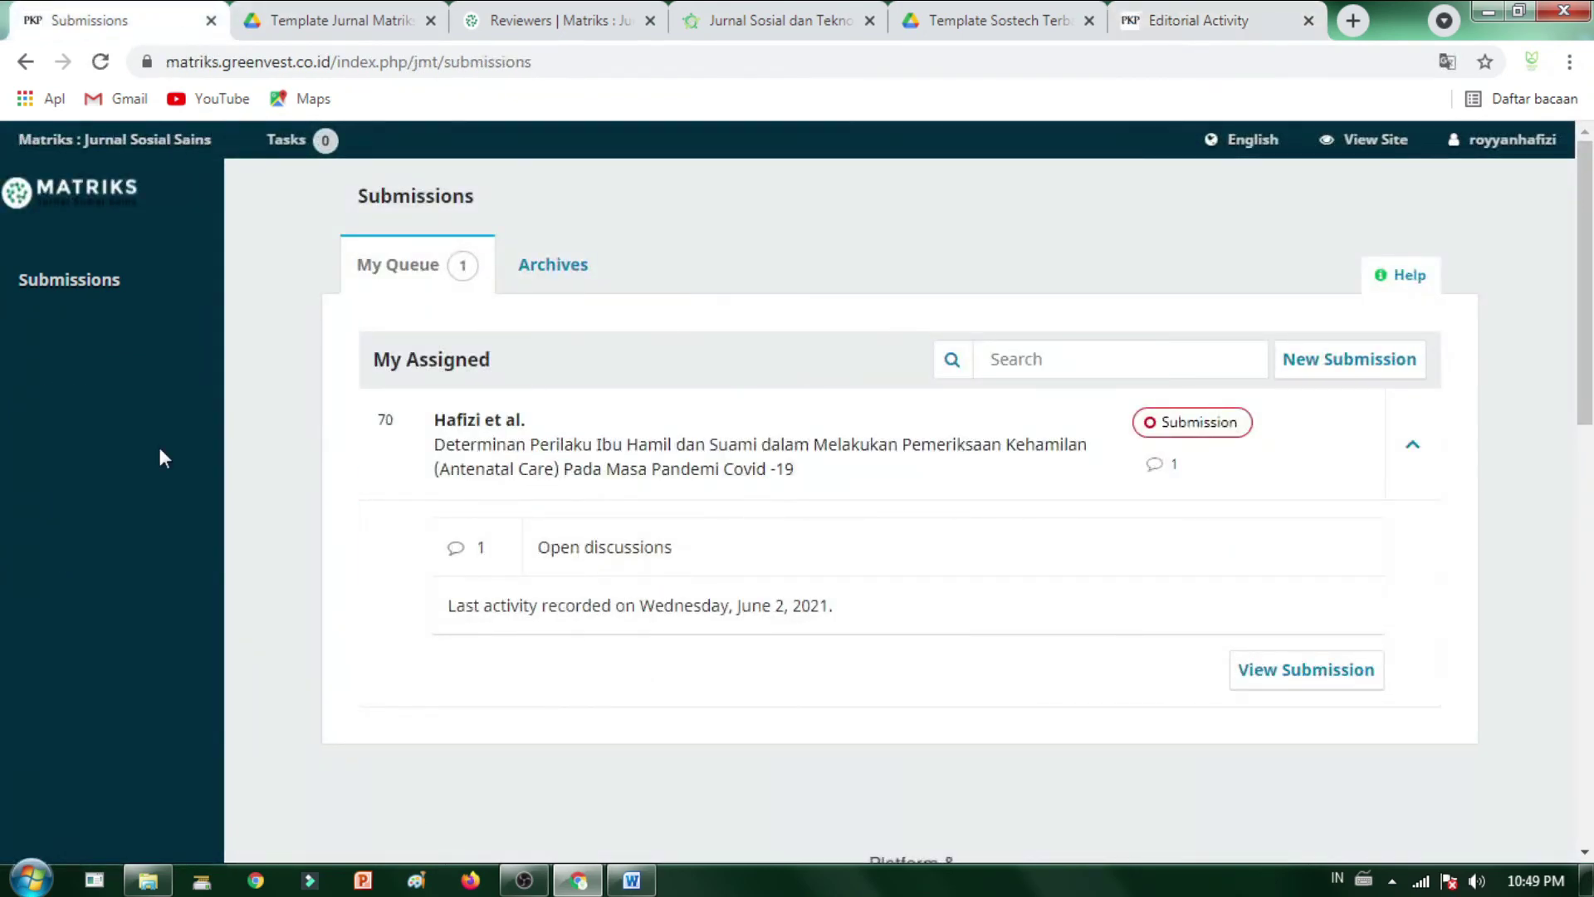
# - Toggle submission 70's details open and closed, leaving only its title row showing
pyautogui.click(1429, 485)
pyautogui.click(1429, 485)
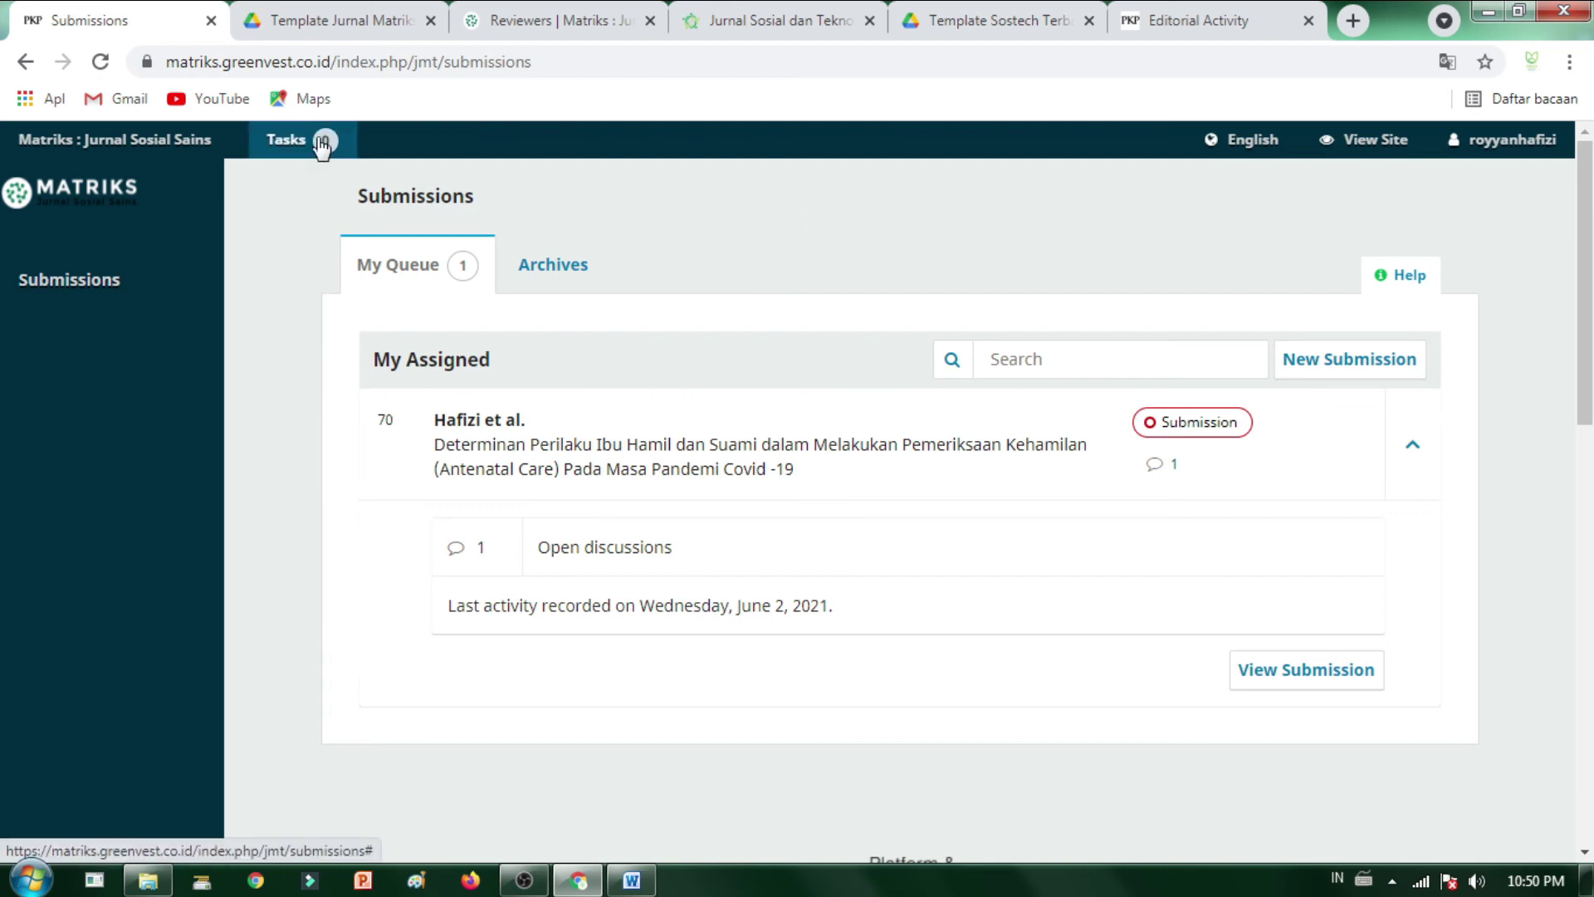
pyautogui.scroll(-5, 1132, 574)
pyautogui.scroll(5, 1538, 574)
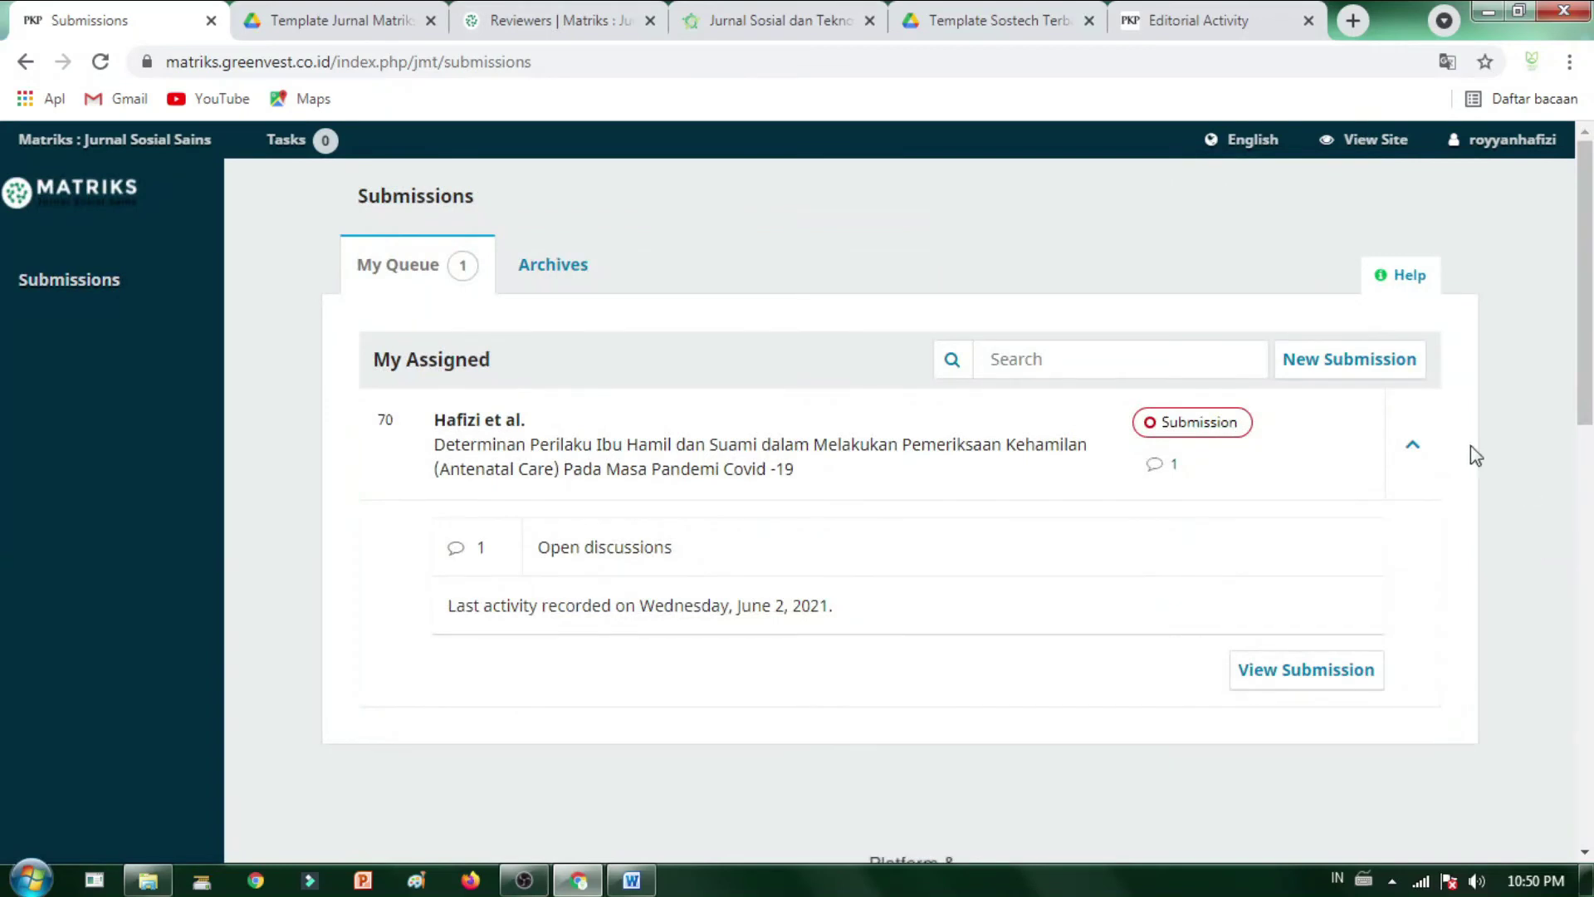
pyautogui.click(1412, 444)
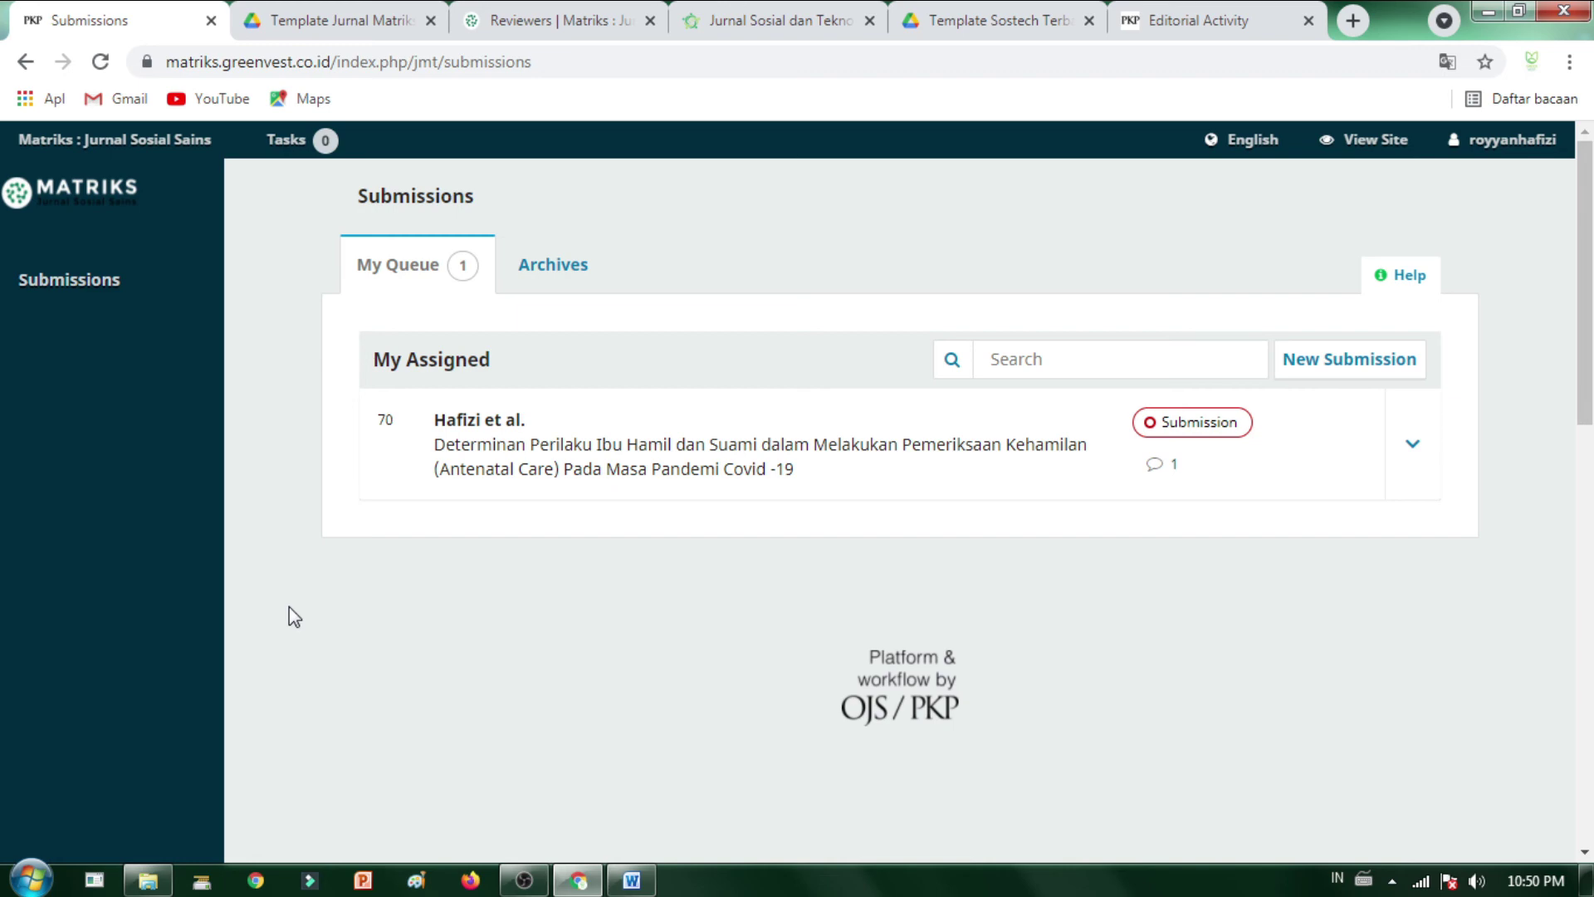
# - Reload the Matriks submissions list and move over to the Matriks reviewers tab
pyautogui.click(188, 251)
pyautogui.click(287, 18)
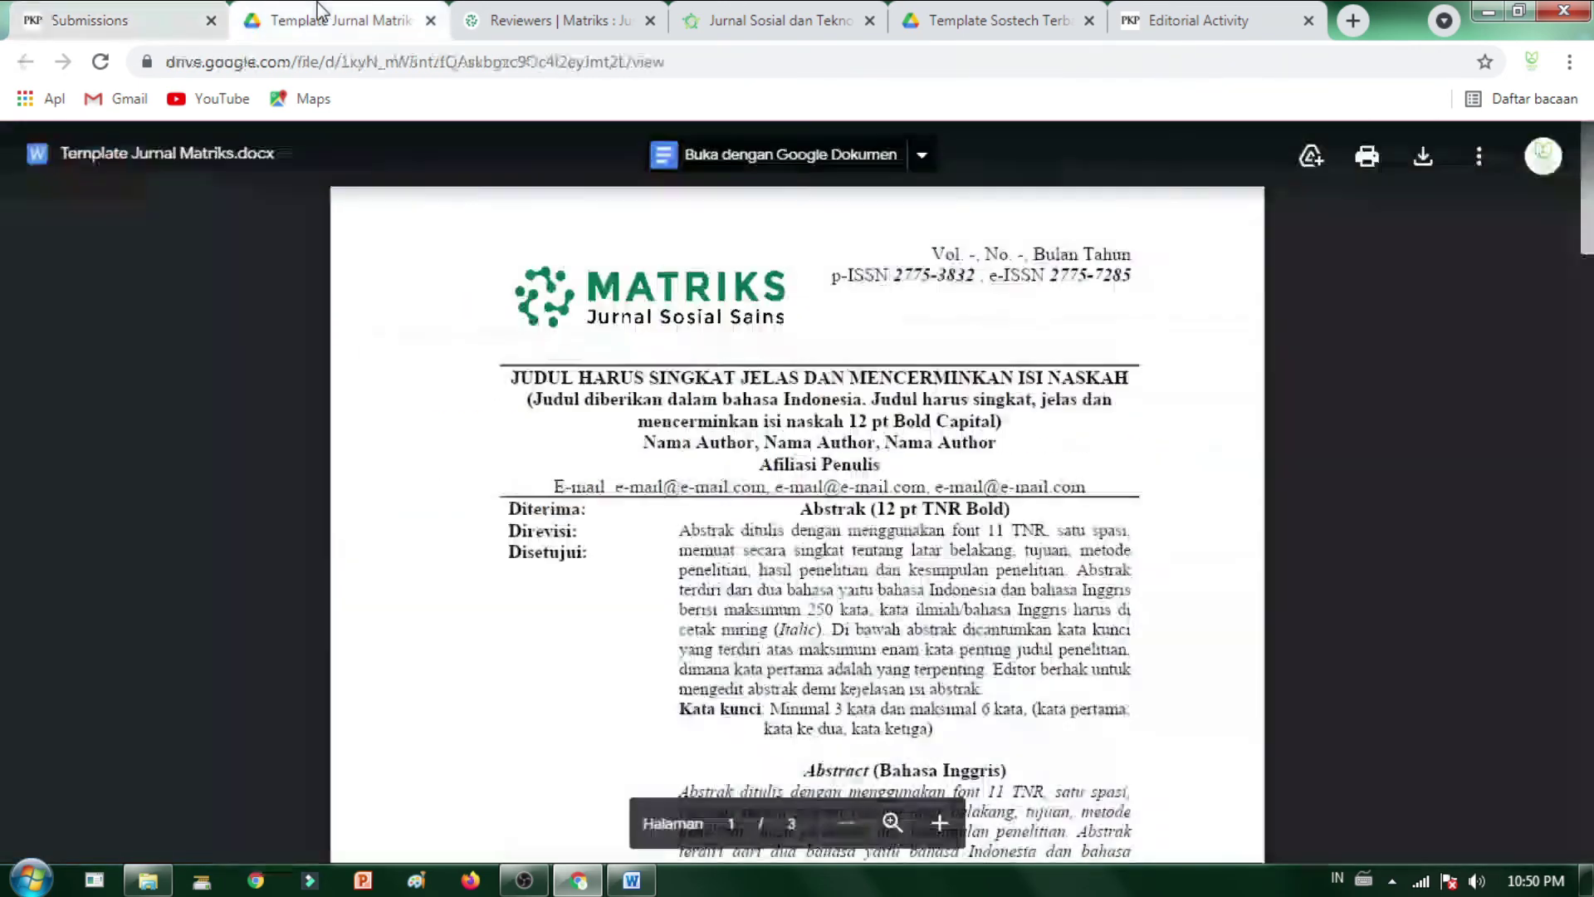
pyautogui.click(565, 18)
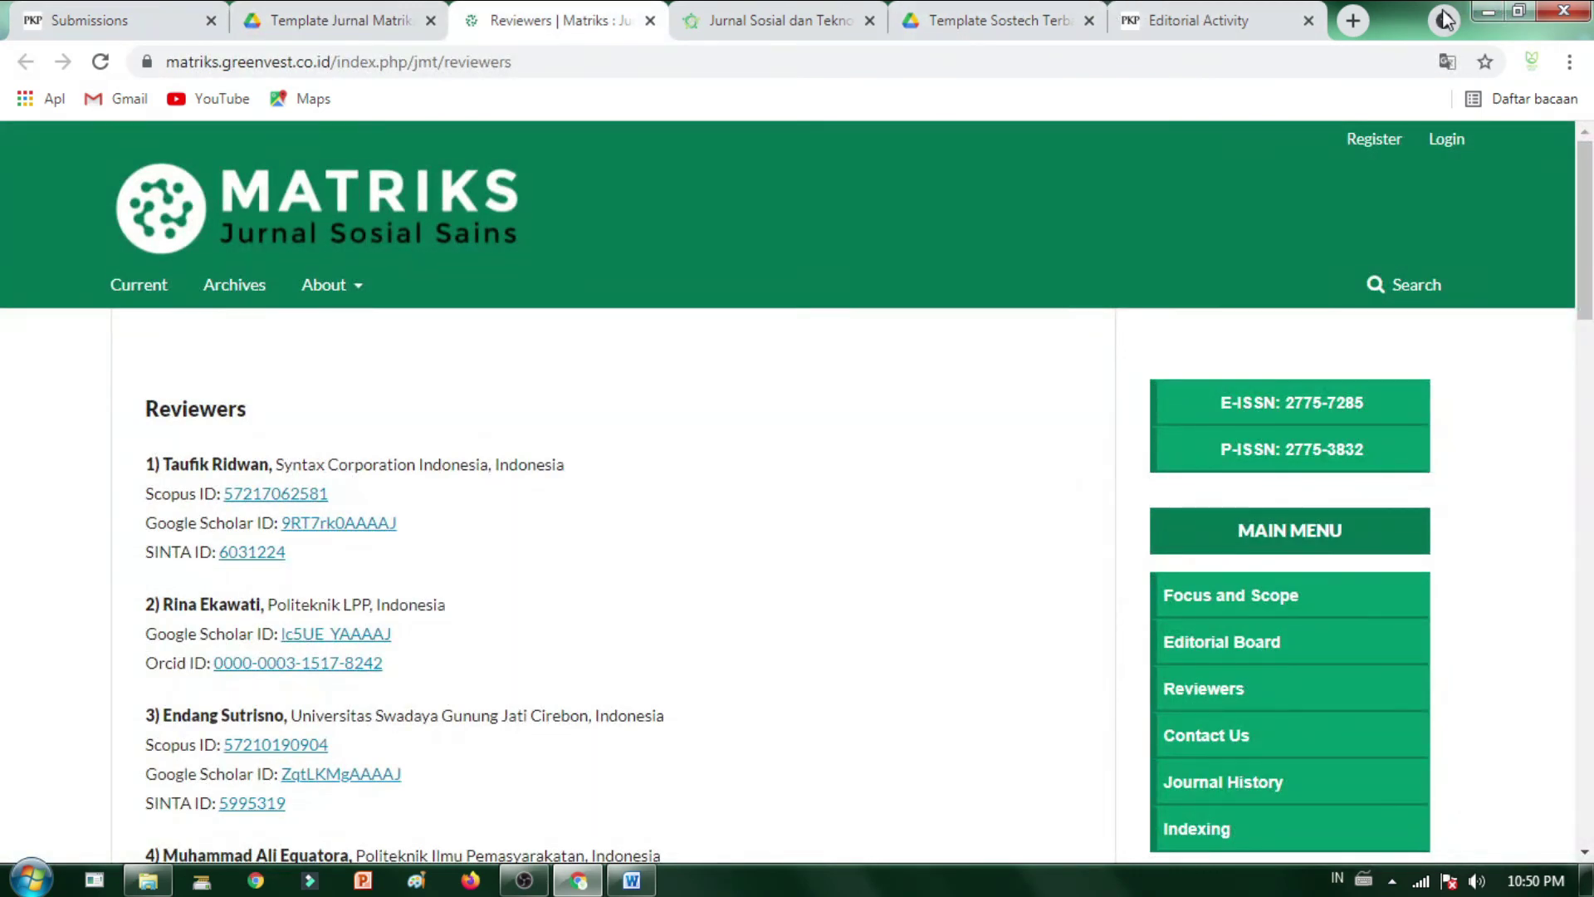
# - Load greenpublisher.id in that tab by typing 'gre' and accepting the autocompletion
pyautogui.click(469, 63)
pyautogui.write('gre')
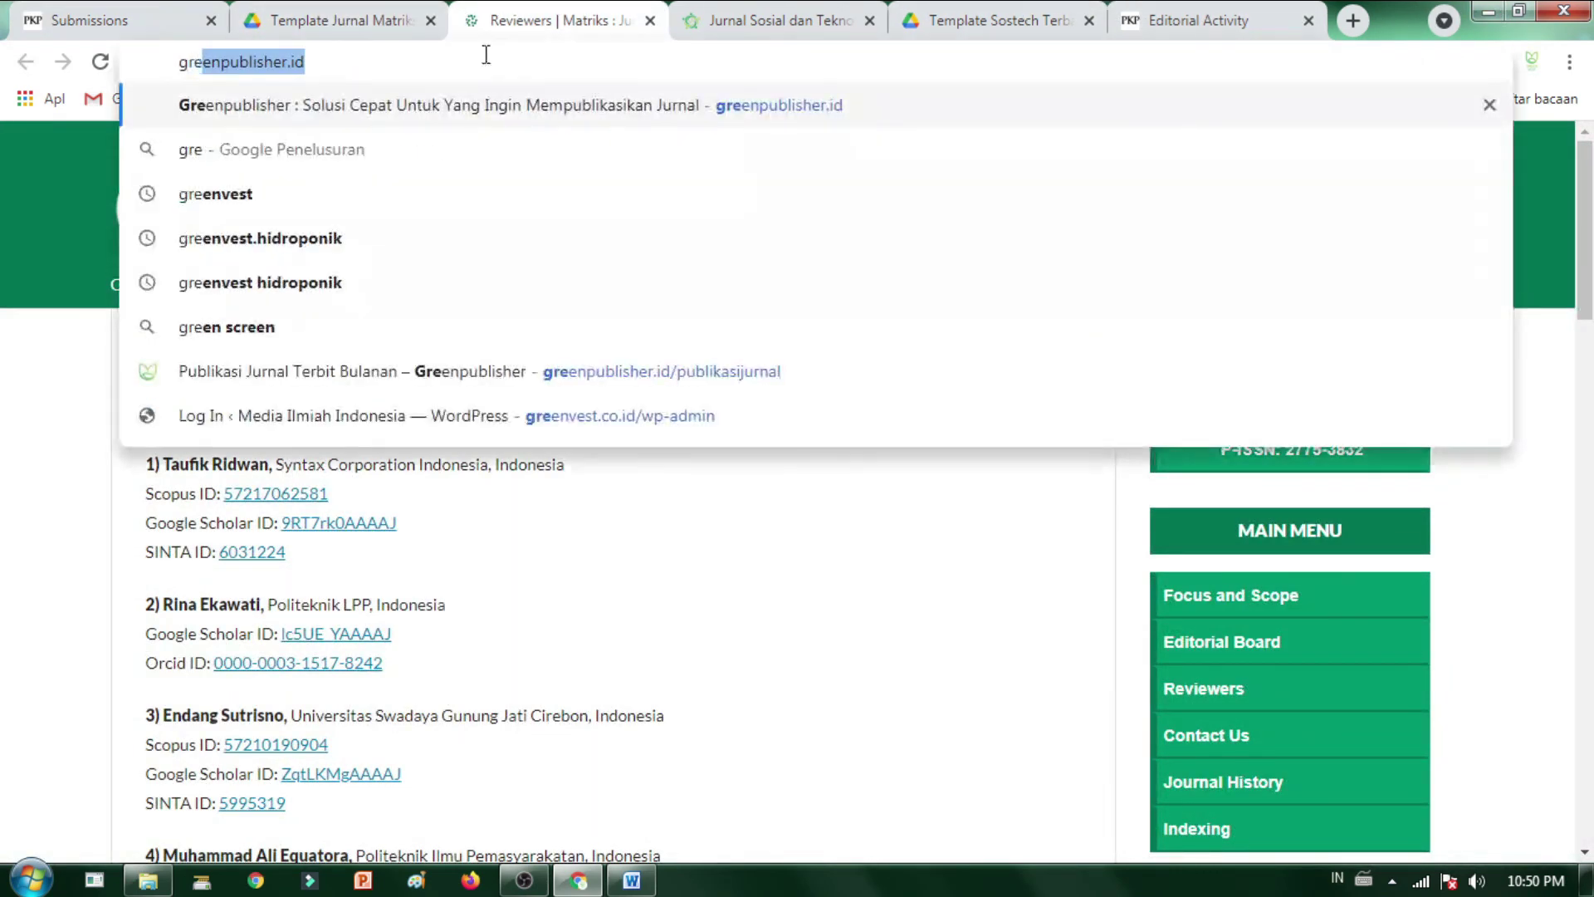
pyautogui.press('Return')
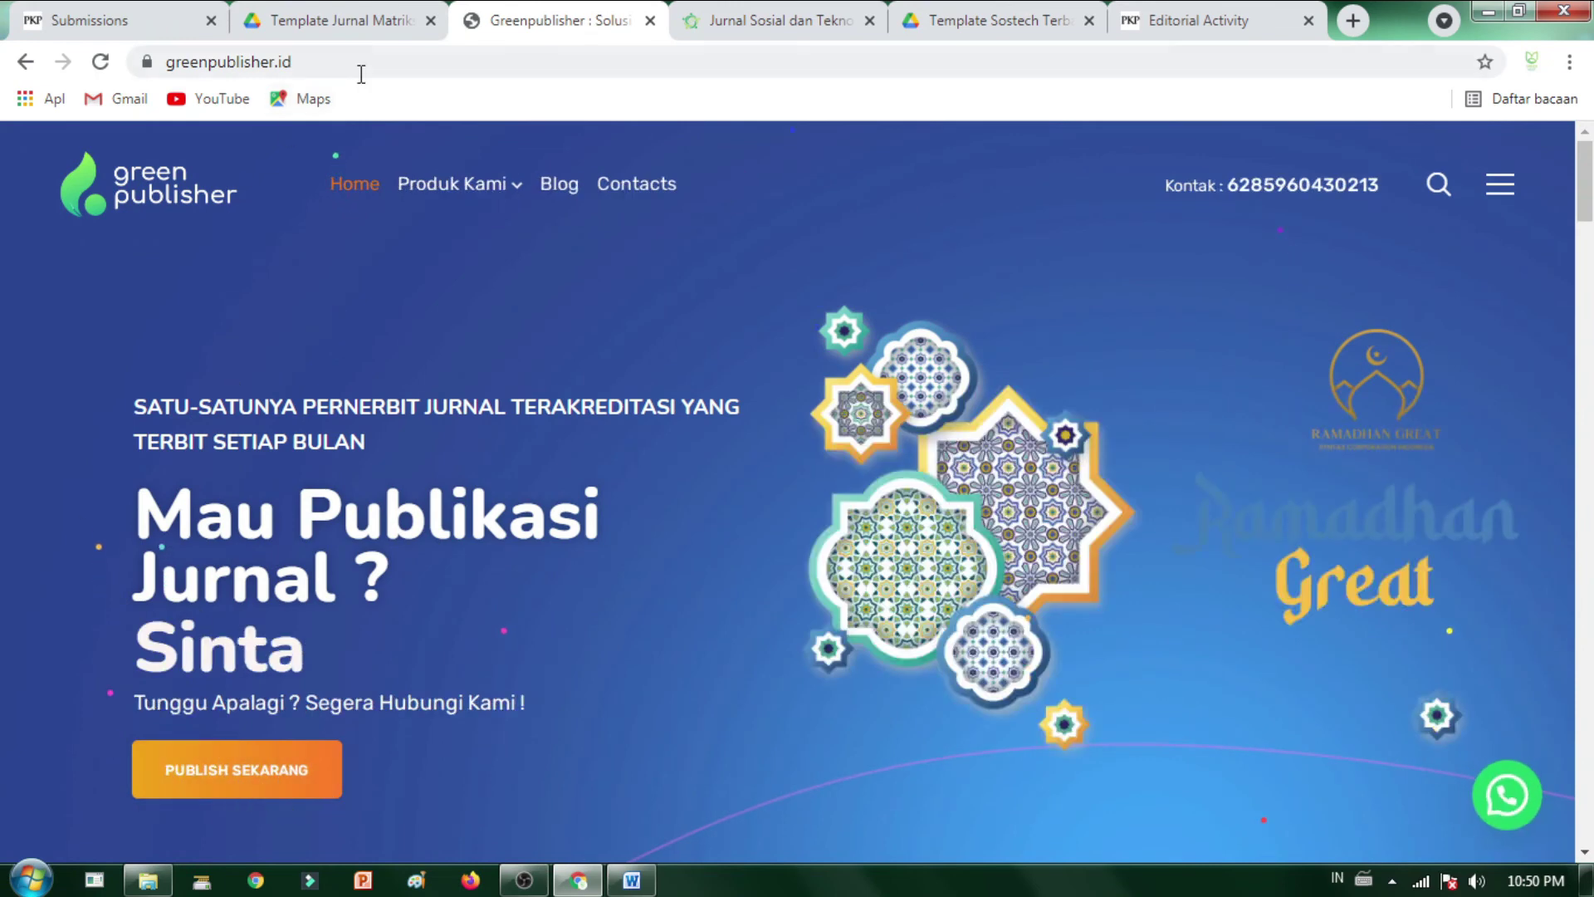
# - Open and dismiss the Greenpublisher admin chat greeting, then scroll down to the three service cards
pyautogui.scroll(-5, 1439, 633)
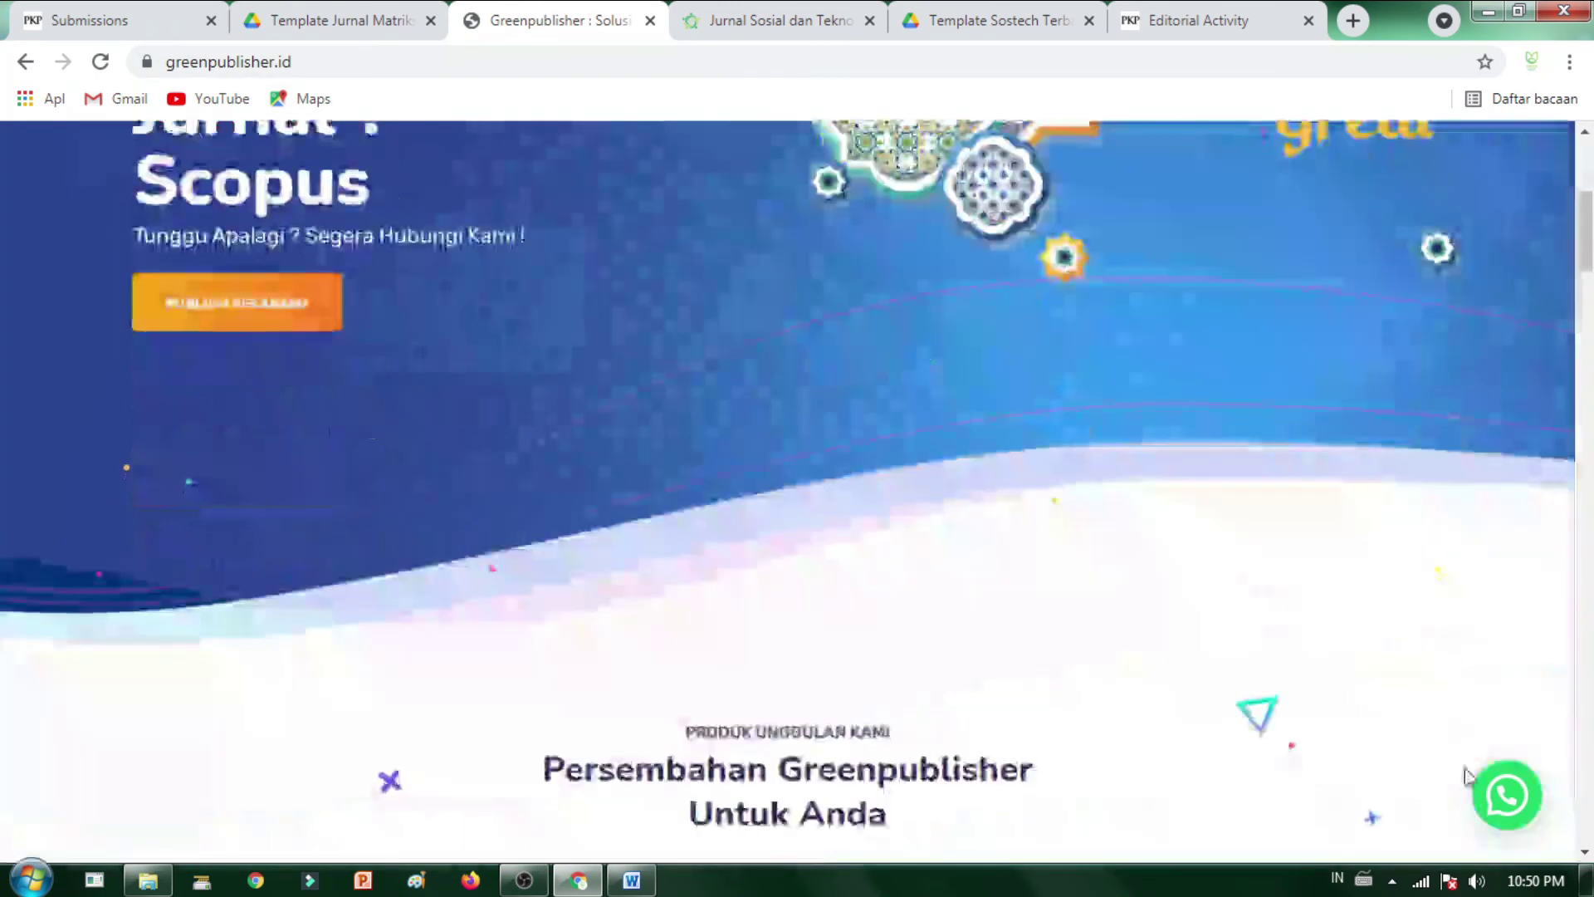
pyautogui.click(1507, 794)
pyautogui.click(1504, 472)
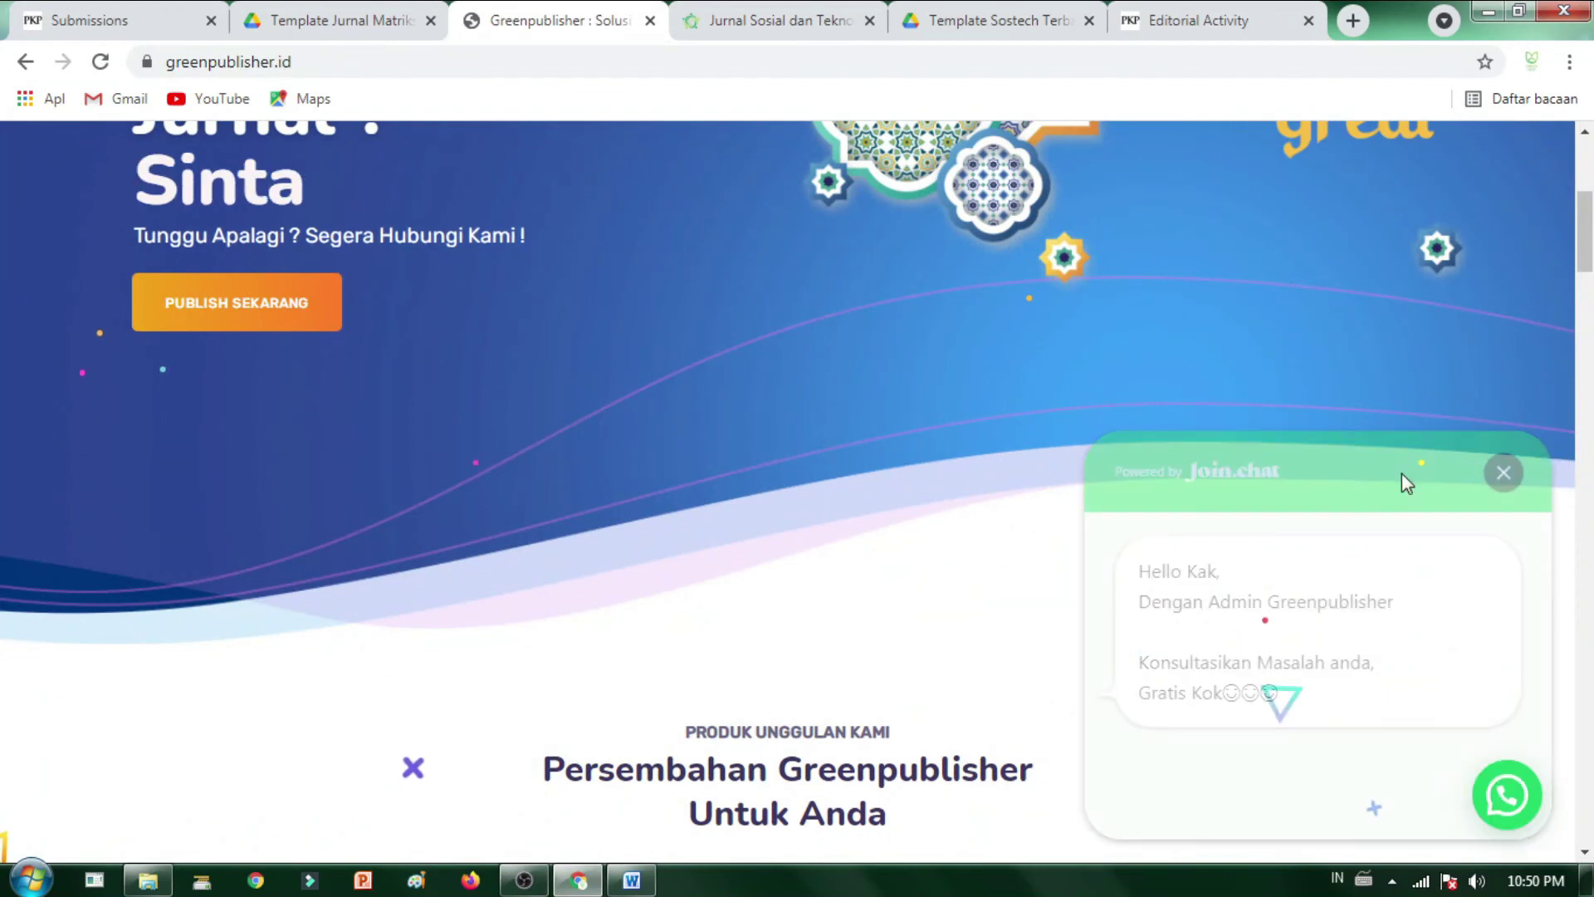
pyautogui.scroll(-8, 679, 534)
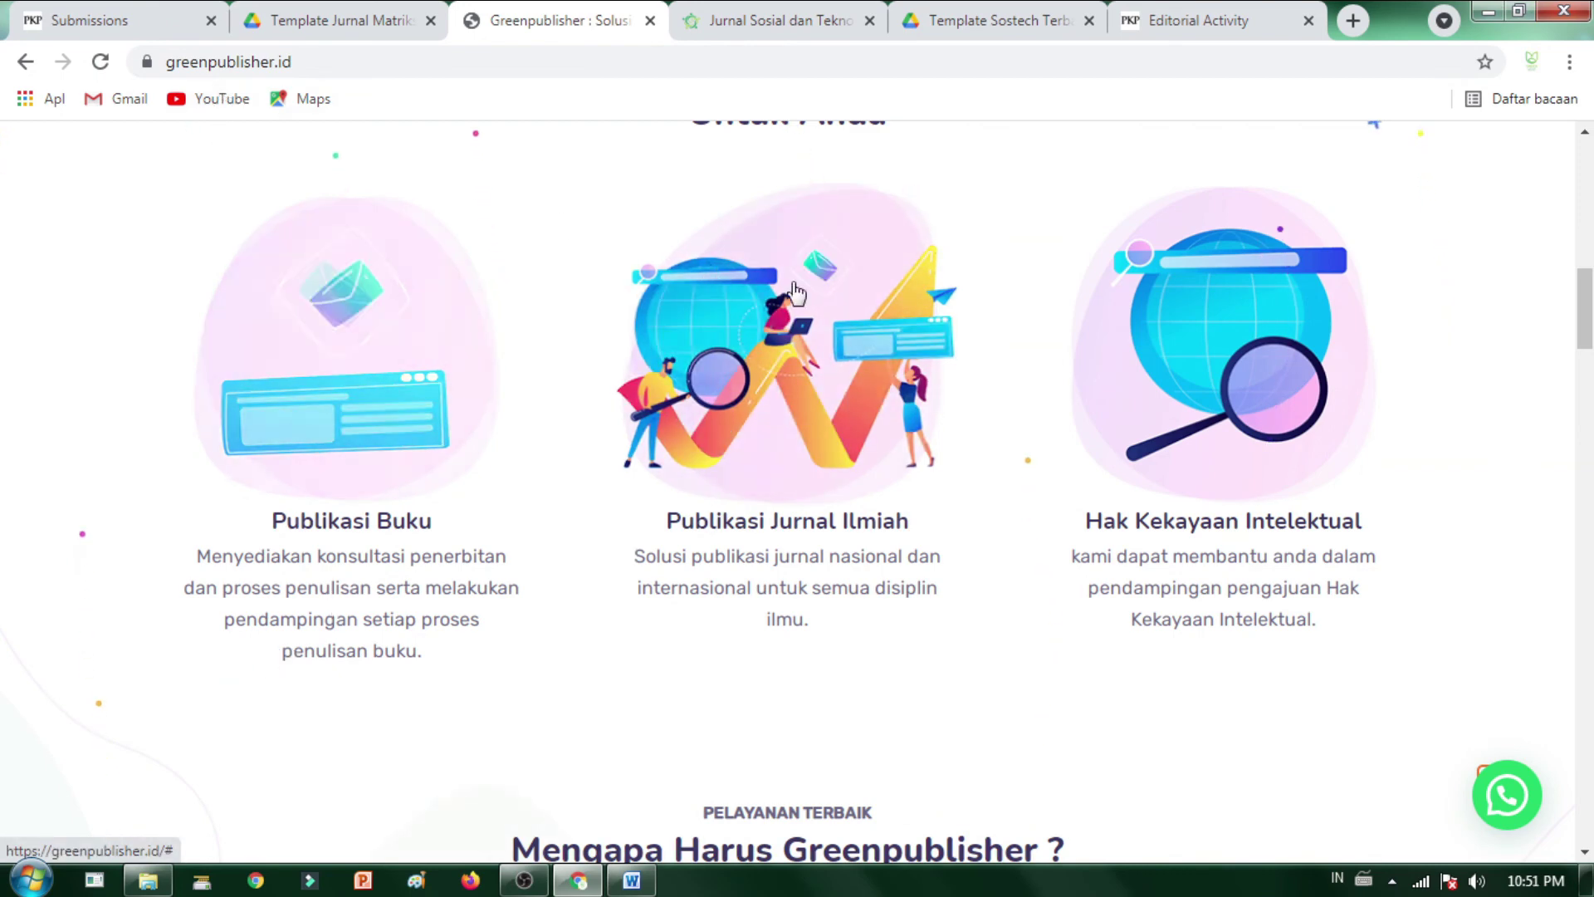
# - Flip through the Editorial Activity, Template Sostech and SOSTECH journal tabs
pyautogui.click(1241, 20)
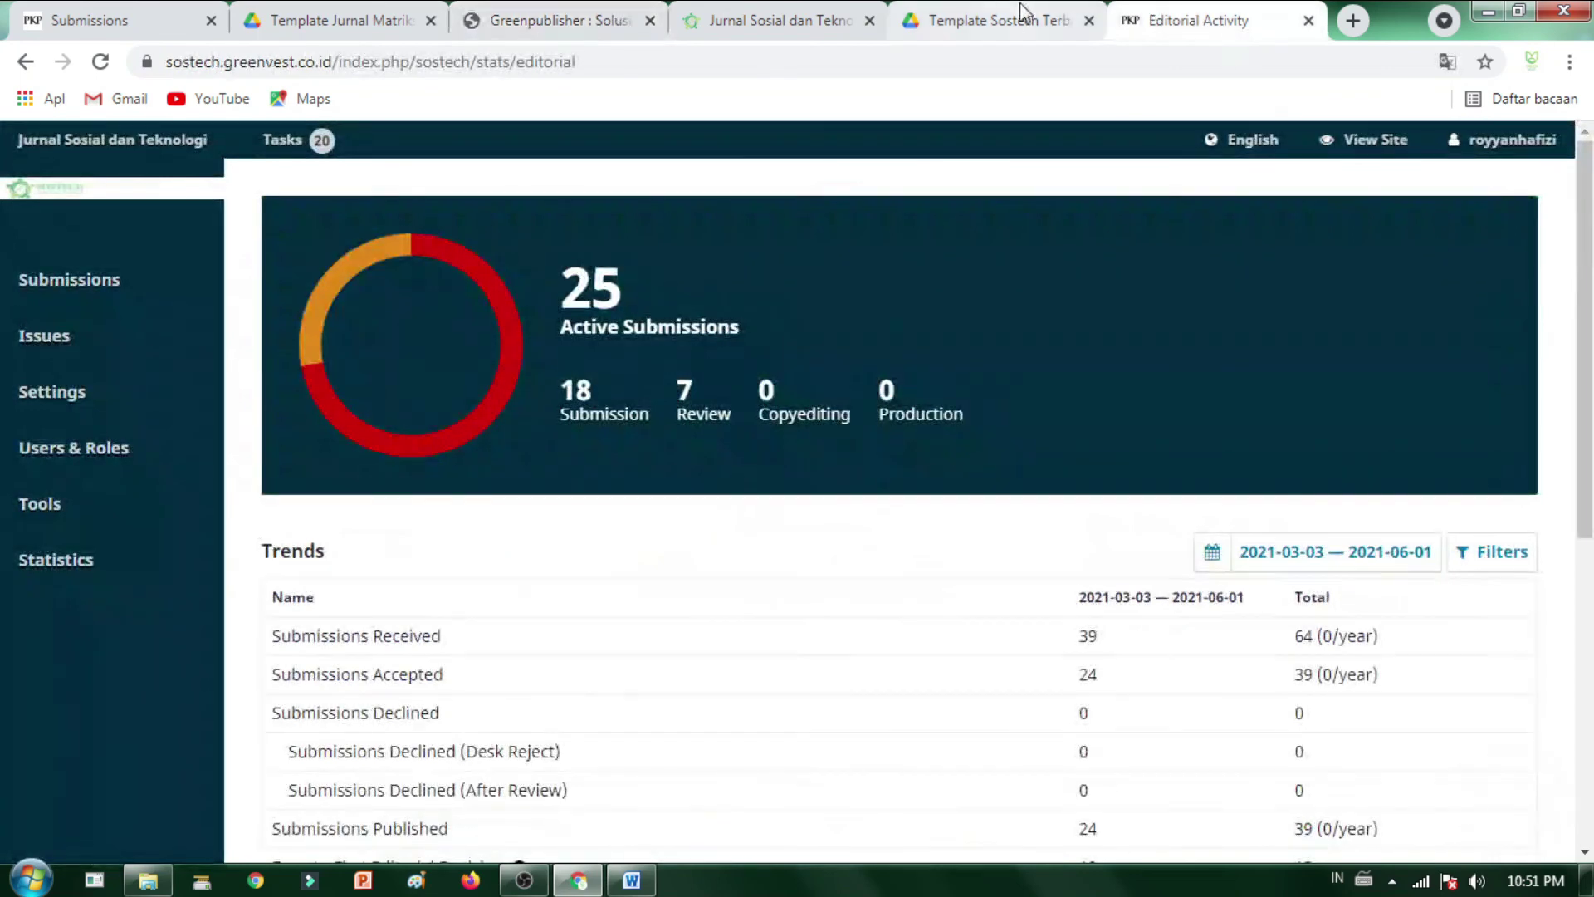
pyautogui.click(1017, 18)
pyautogui.click(697, 20)
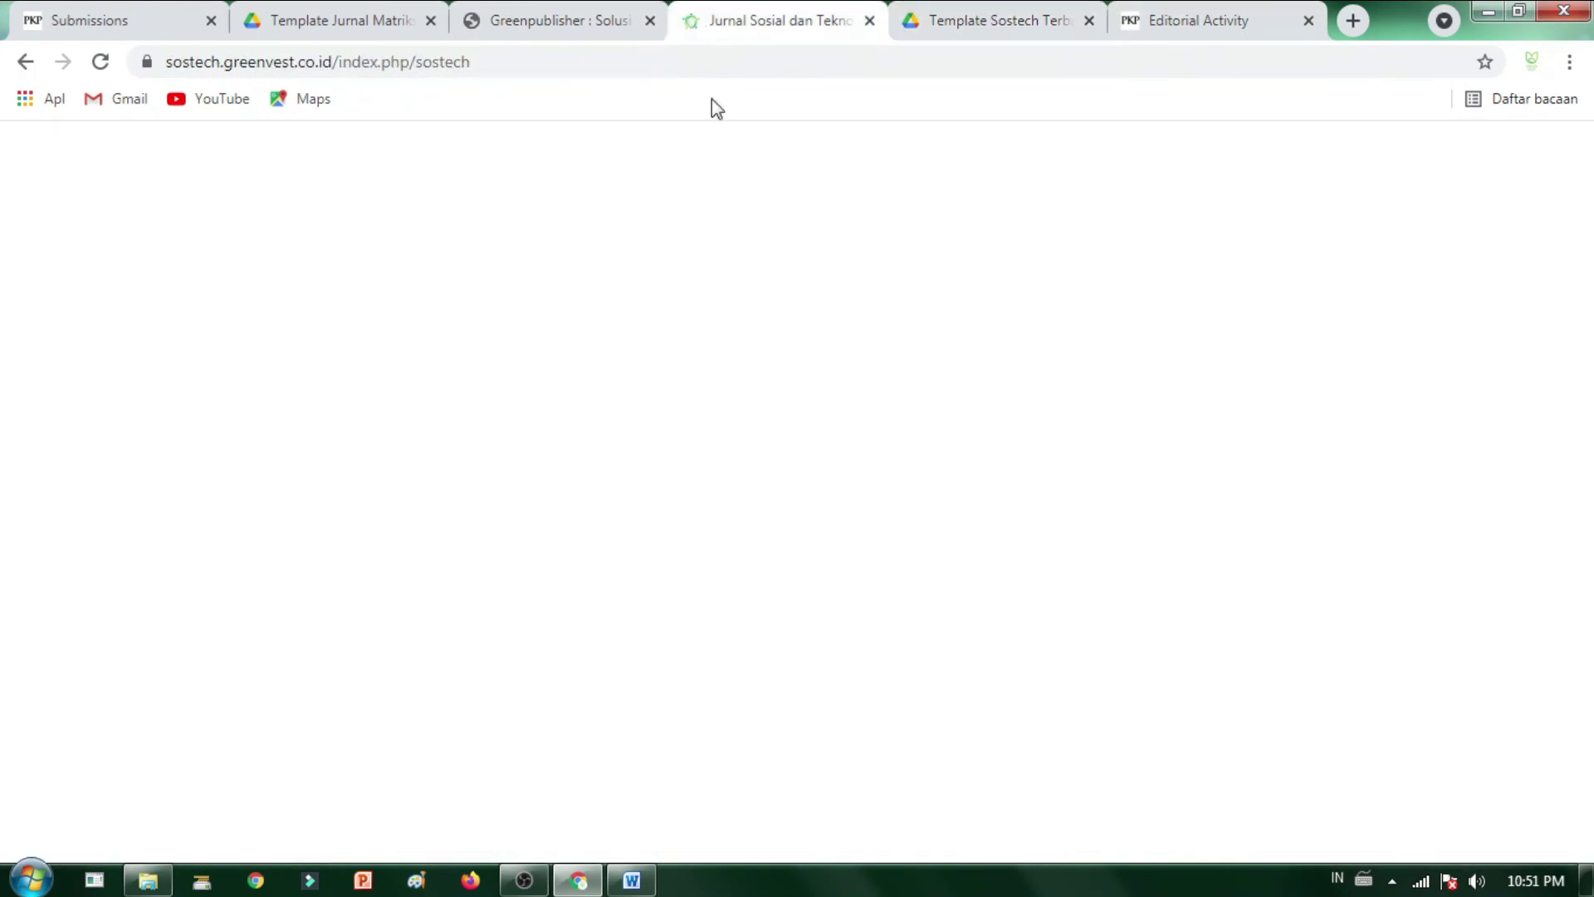
# - Return to the Matriks queue and look over submission 70 with its one discussion
pyautogui.click(125, 11)
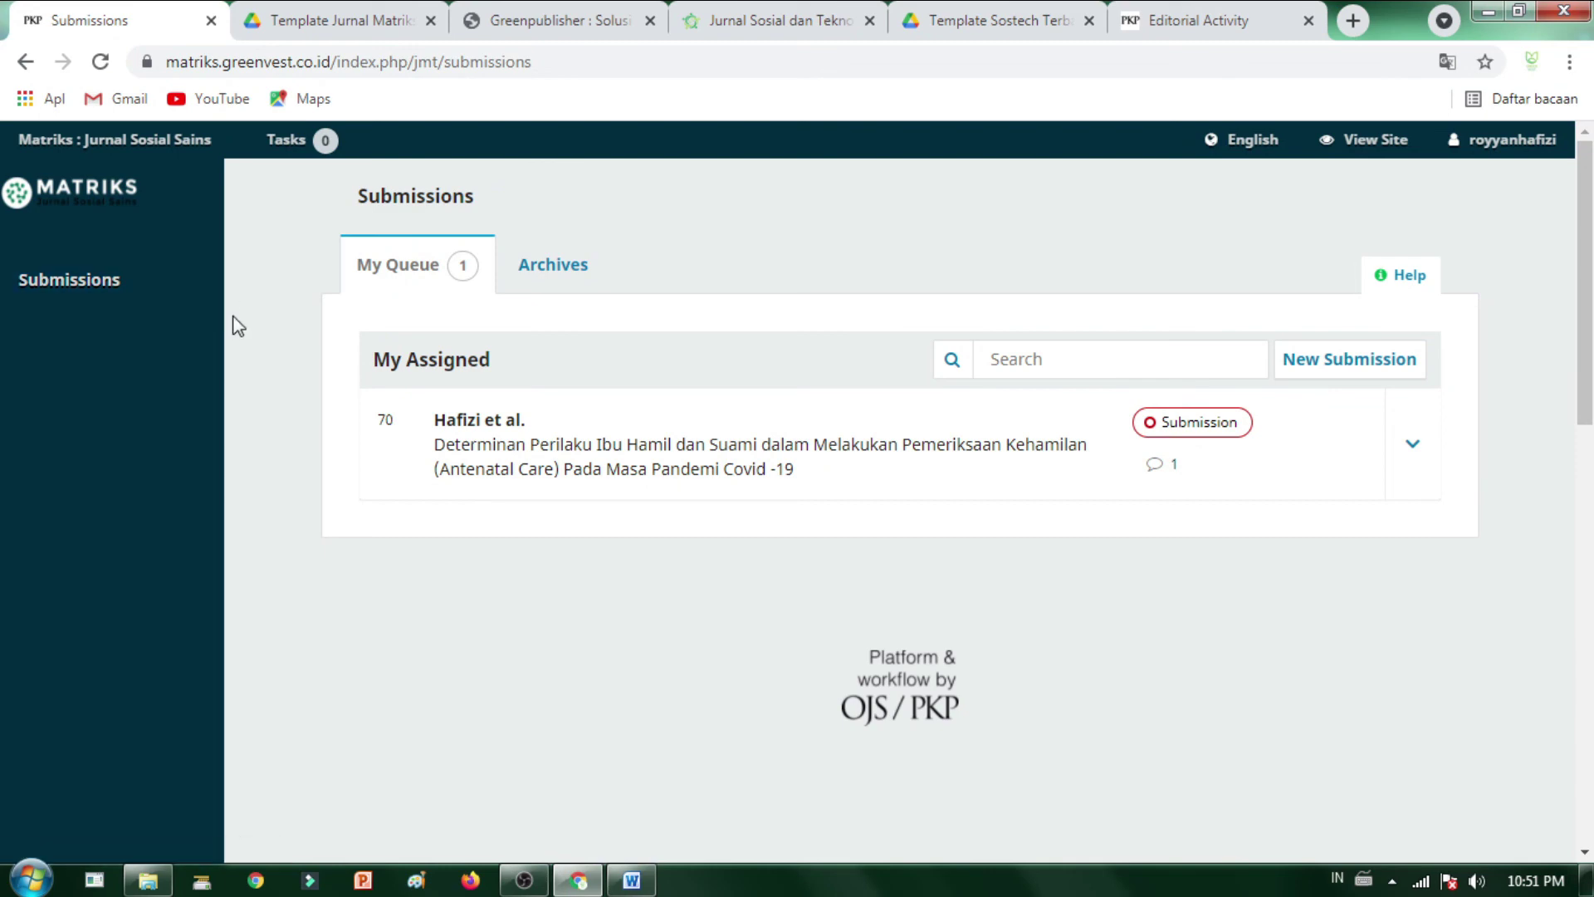
pyautogui.scroll(-5, 530, 281)
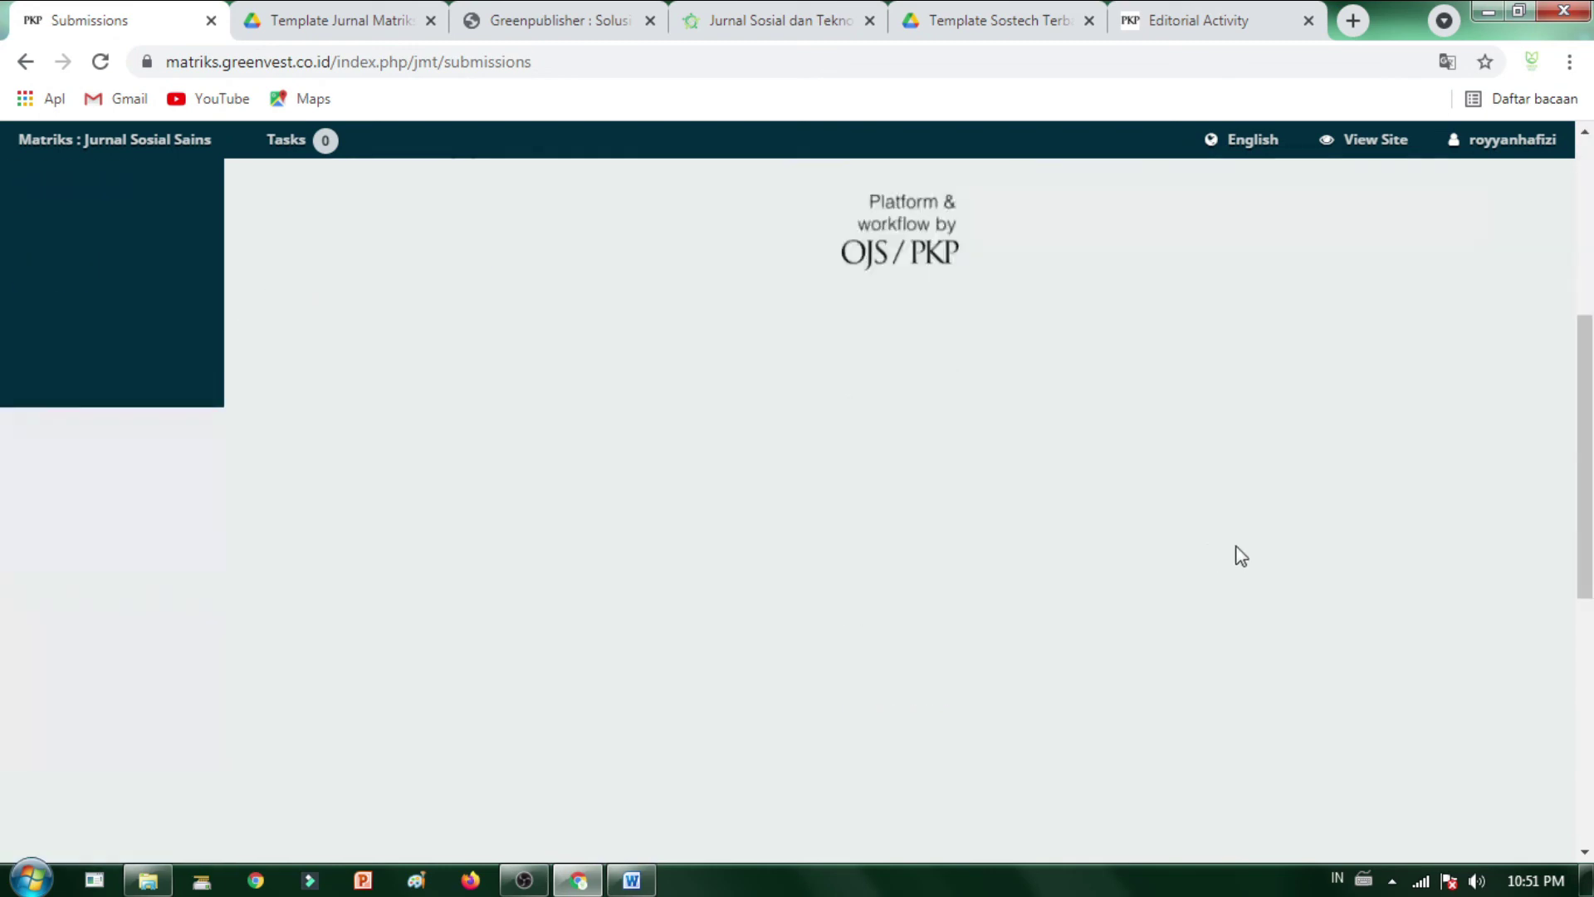
pyautogui.scroll(-3, 743, 540)
pyautogui.scroll(5, 495, 492)
pyautogui.scroll(3, 496, 491)
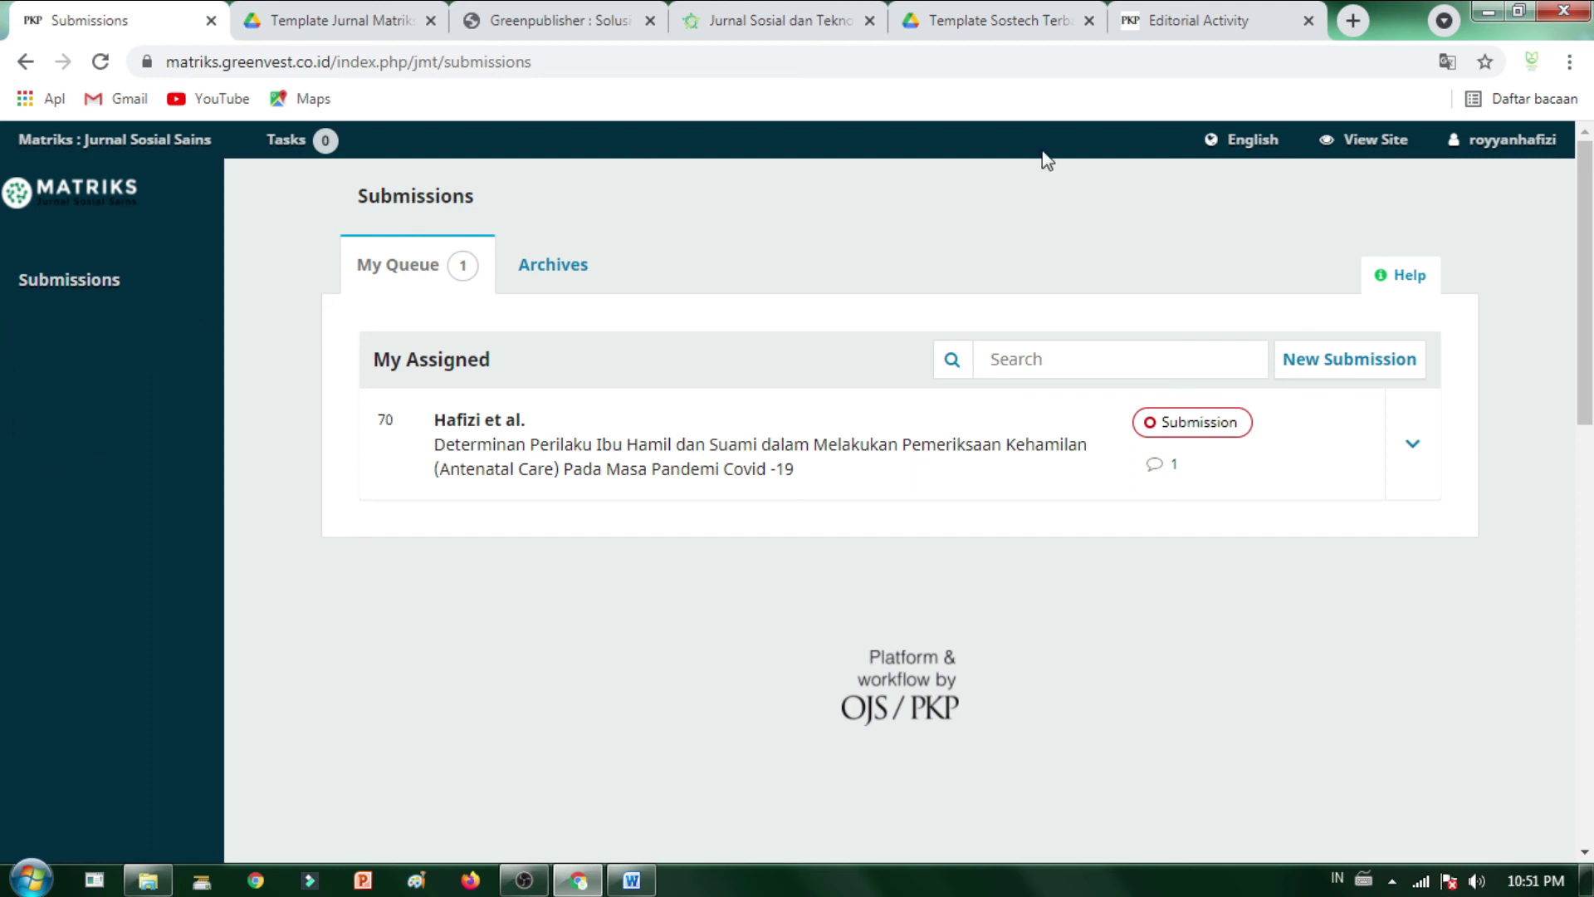
pyautogui.click(1488, 11)
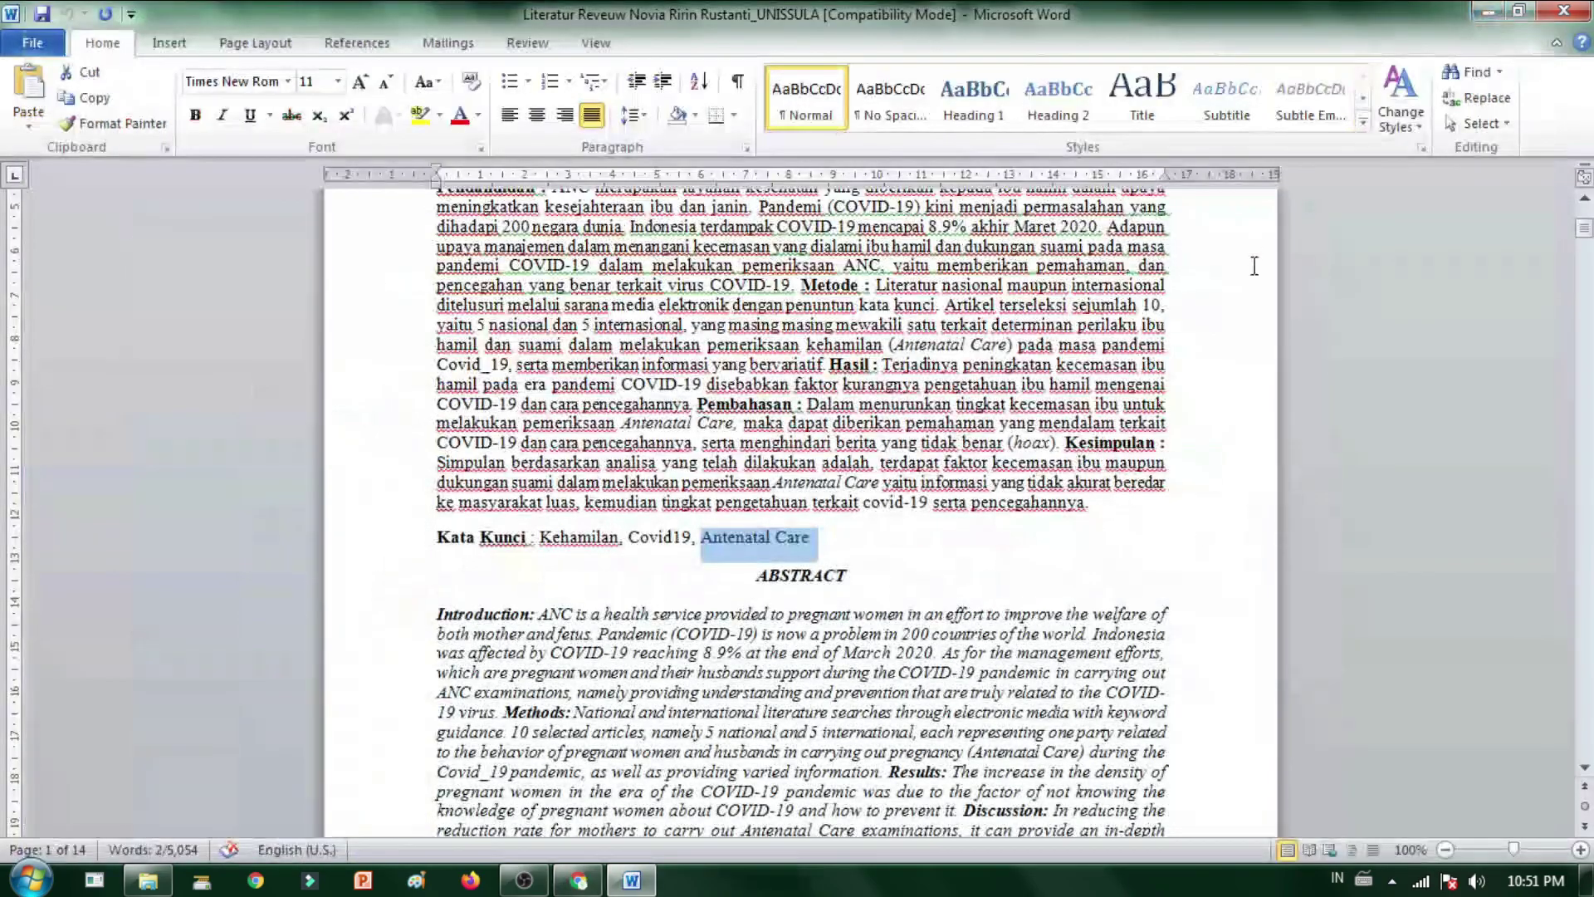
pyautogui.click(1489, 12)
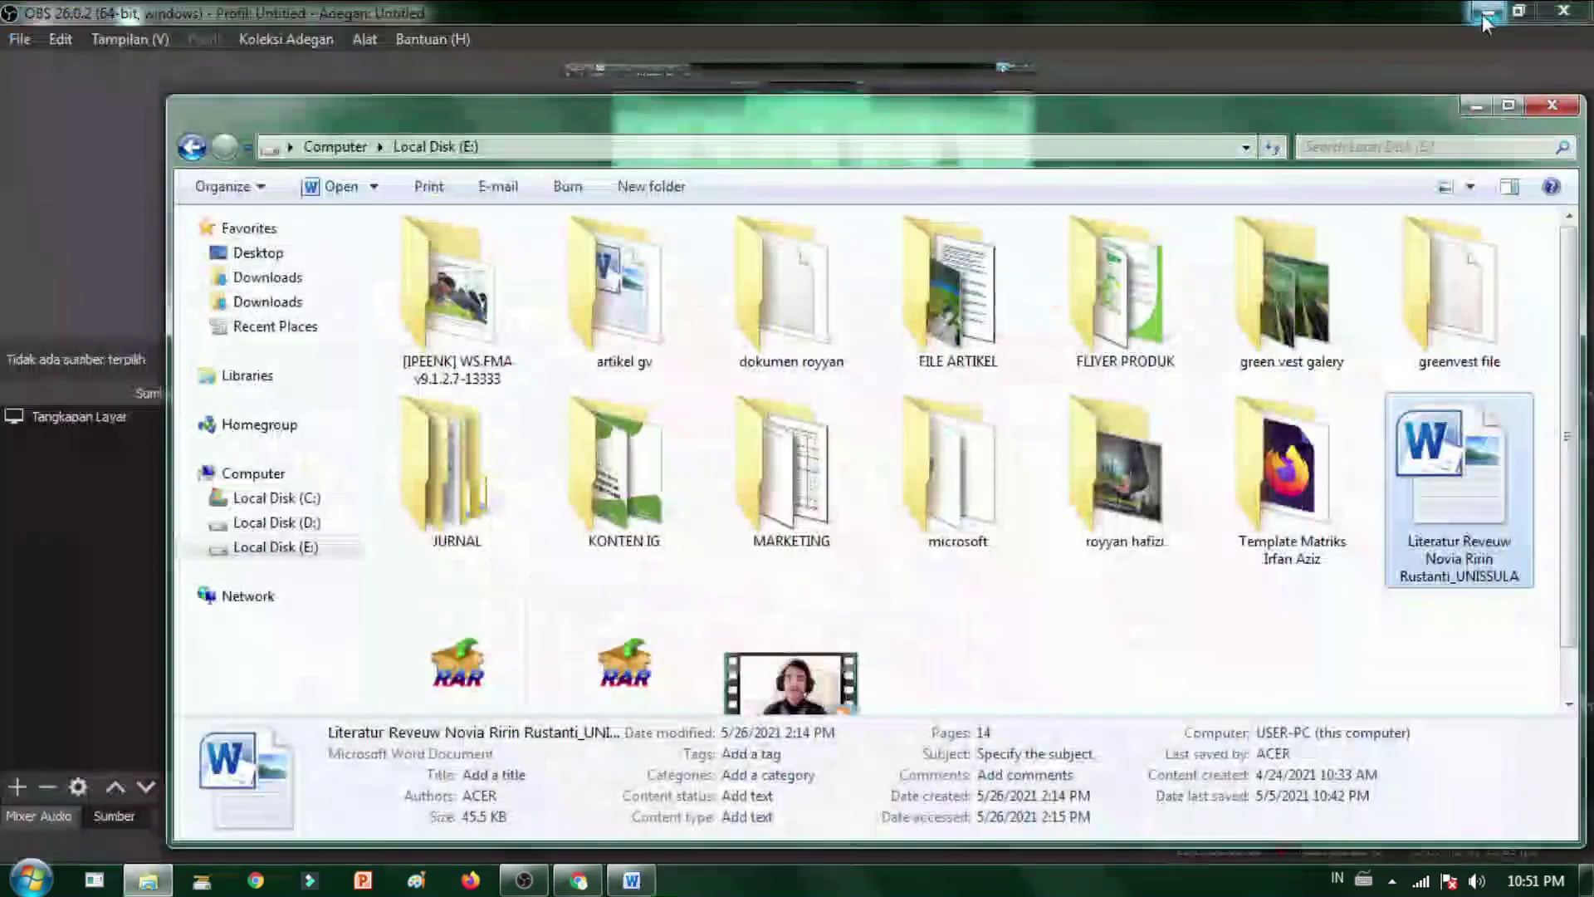
pyautogui.click(631, 880)
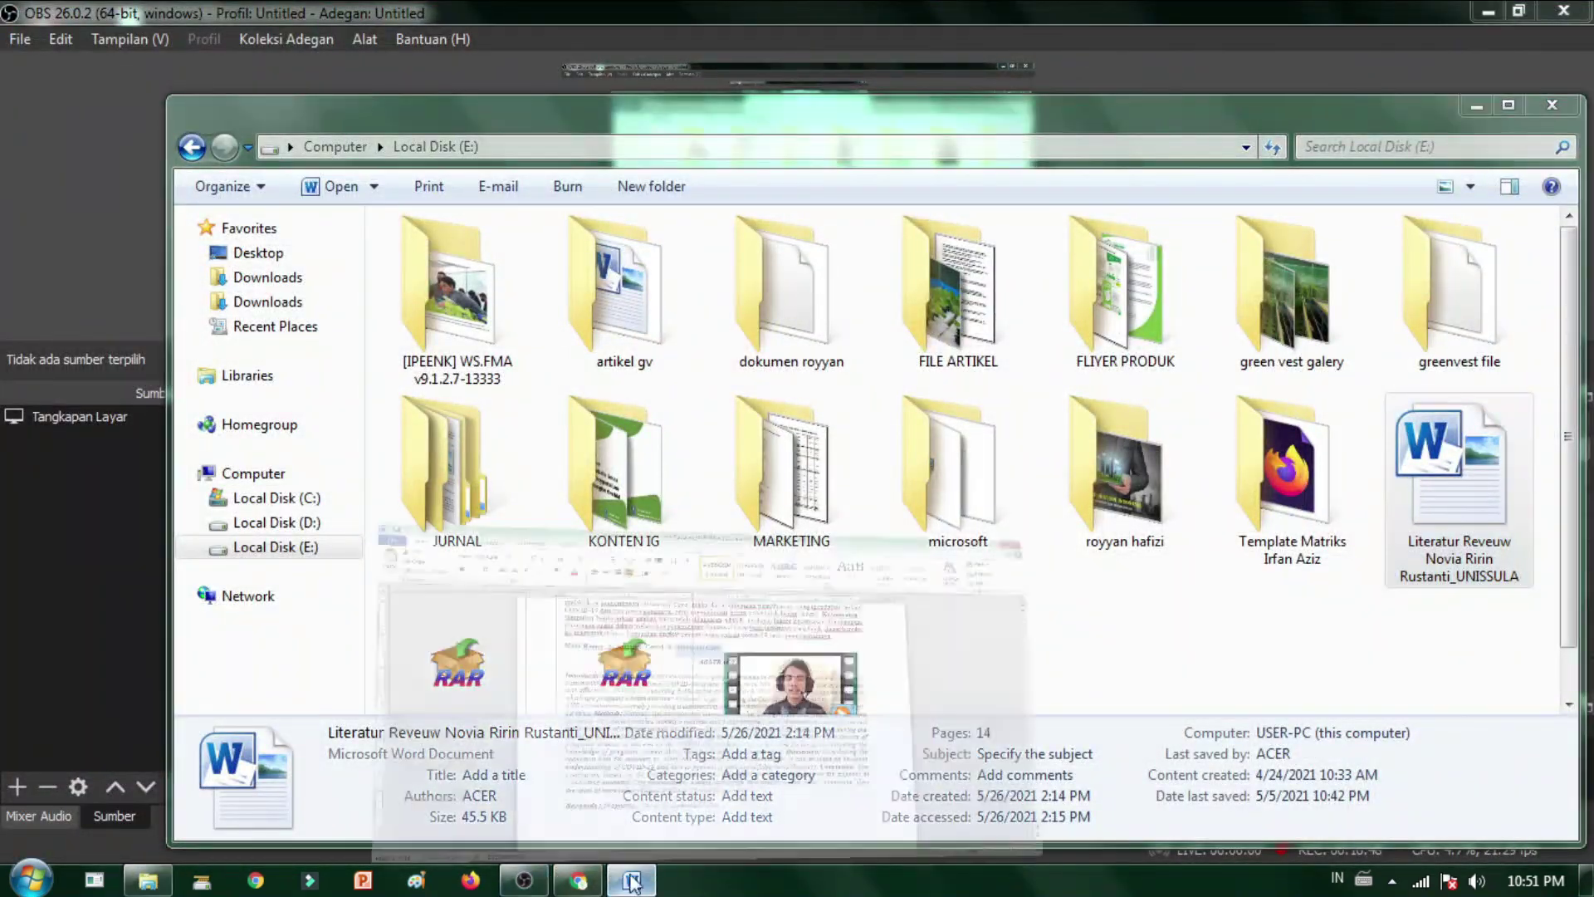
pyautogui.click(578, 879)
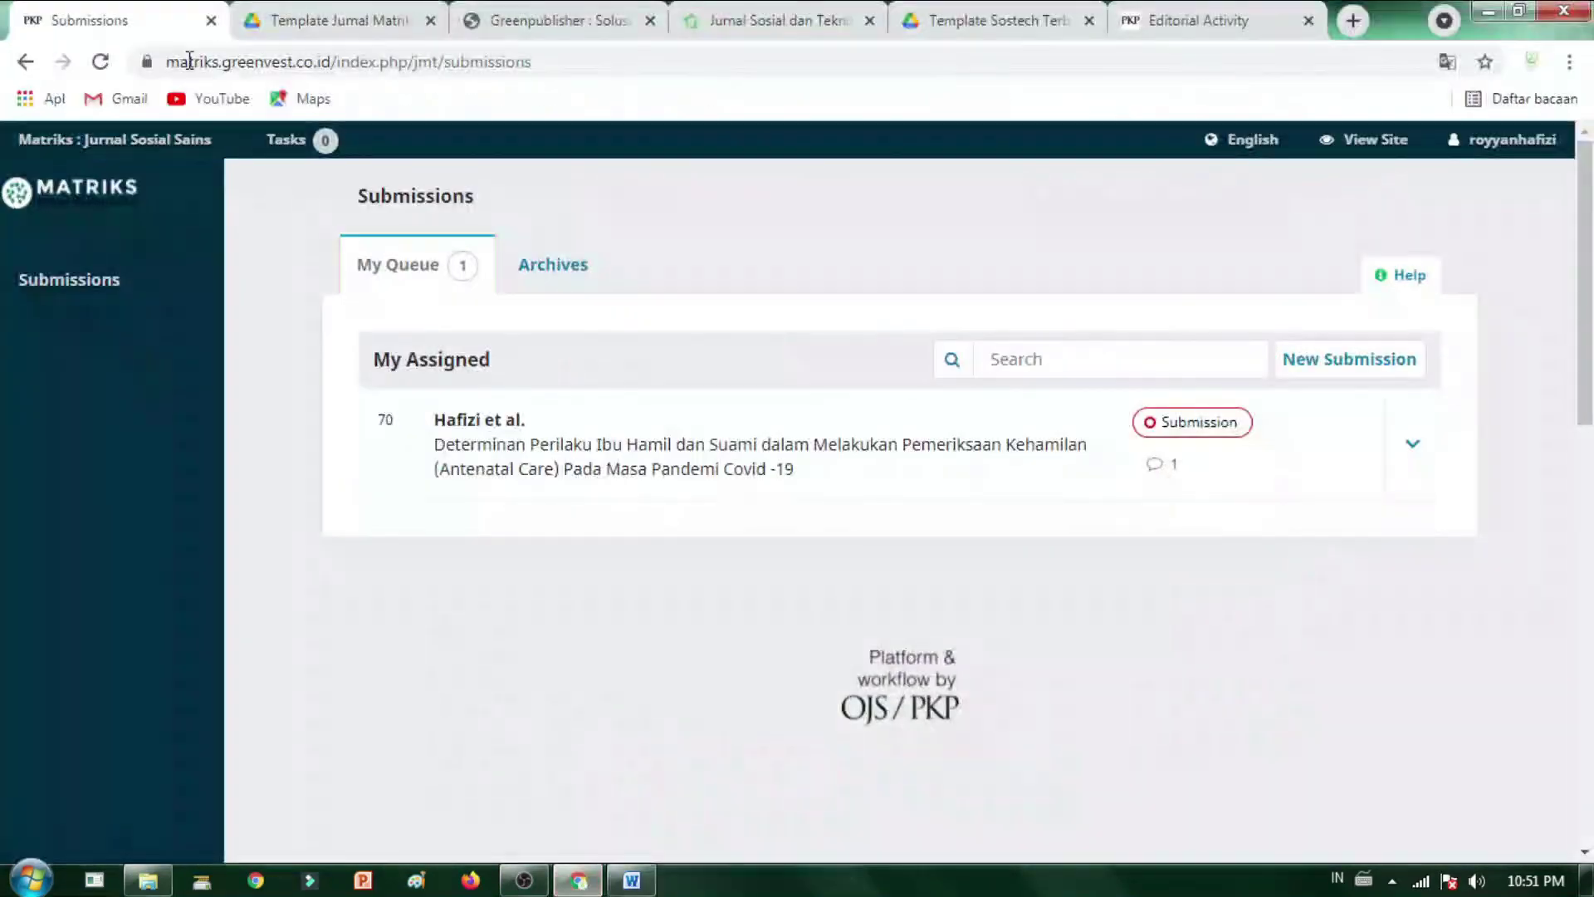
# - Pass the Template Jurnal Matriks preview and bring the Greenpublisher homepage back to its top
pyautogui.click(349, 12)
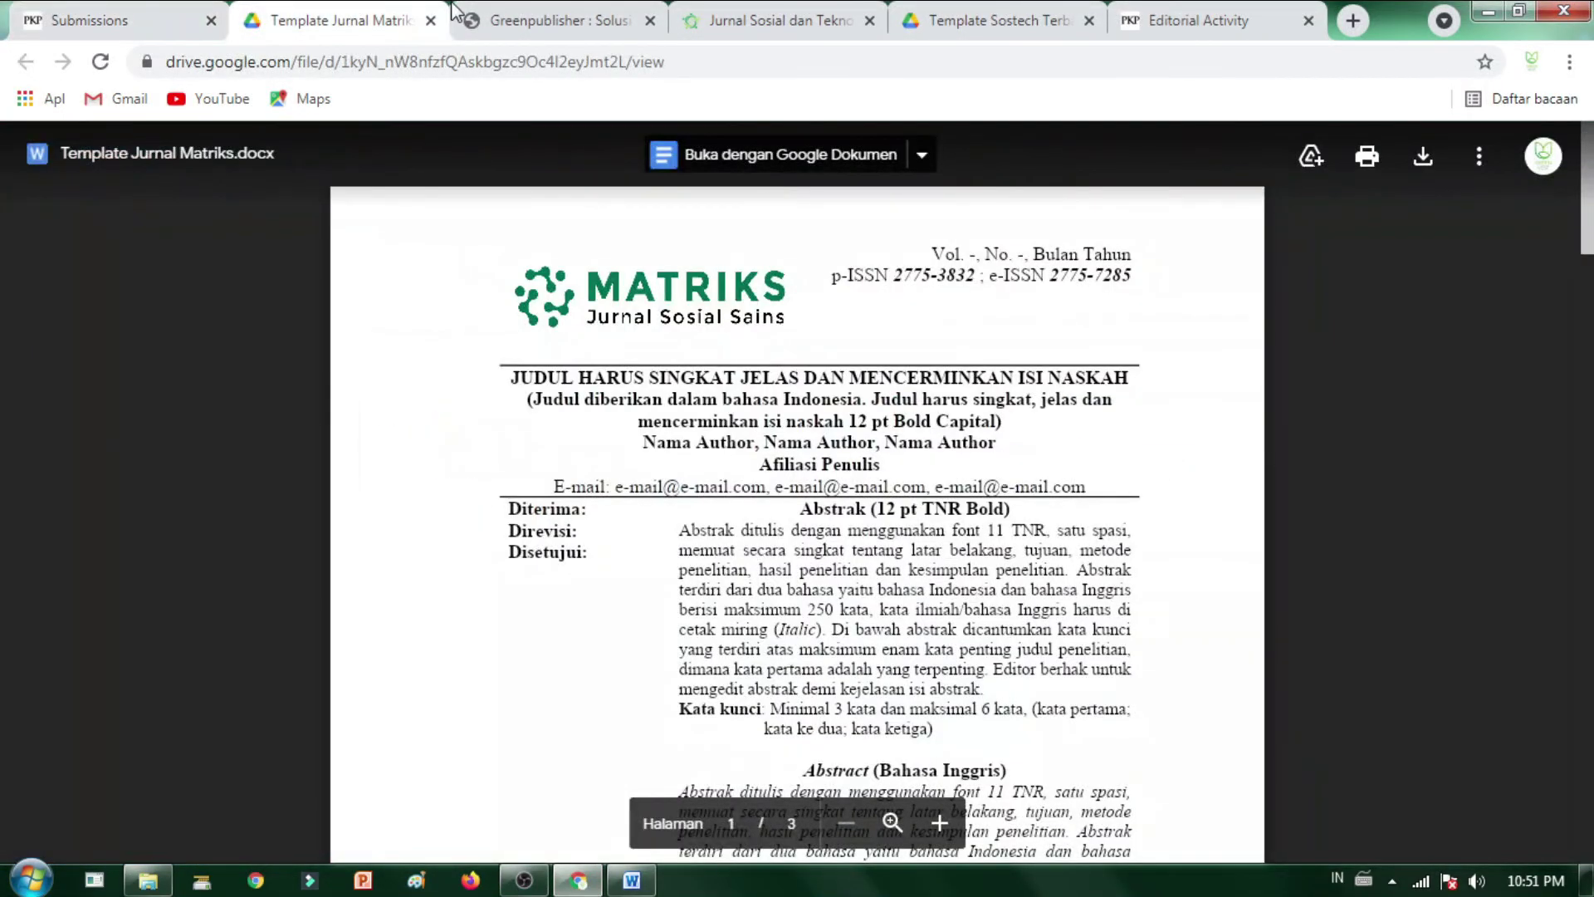
pyautogui.click(573, 20)
pyautogui.scroll(5, 869, 459)
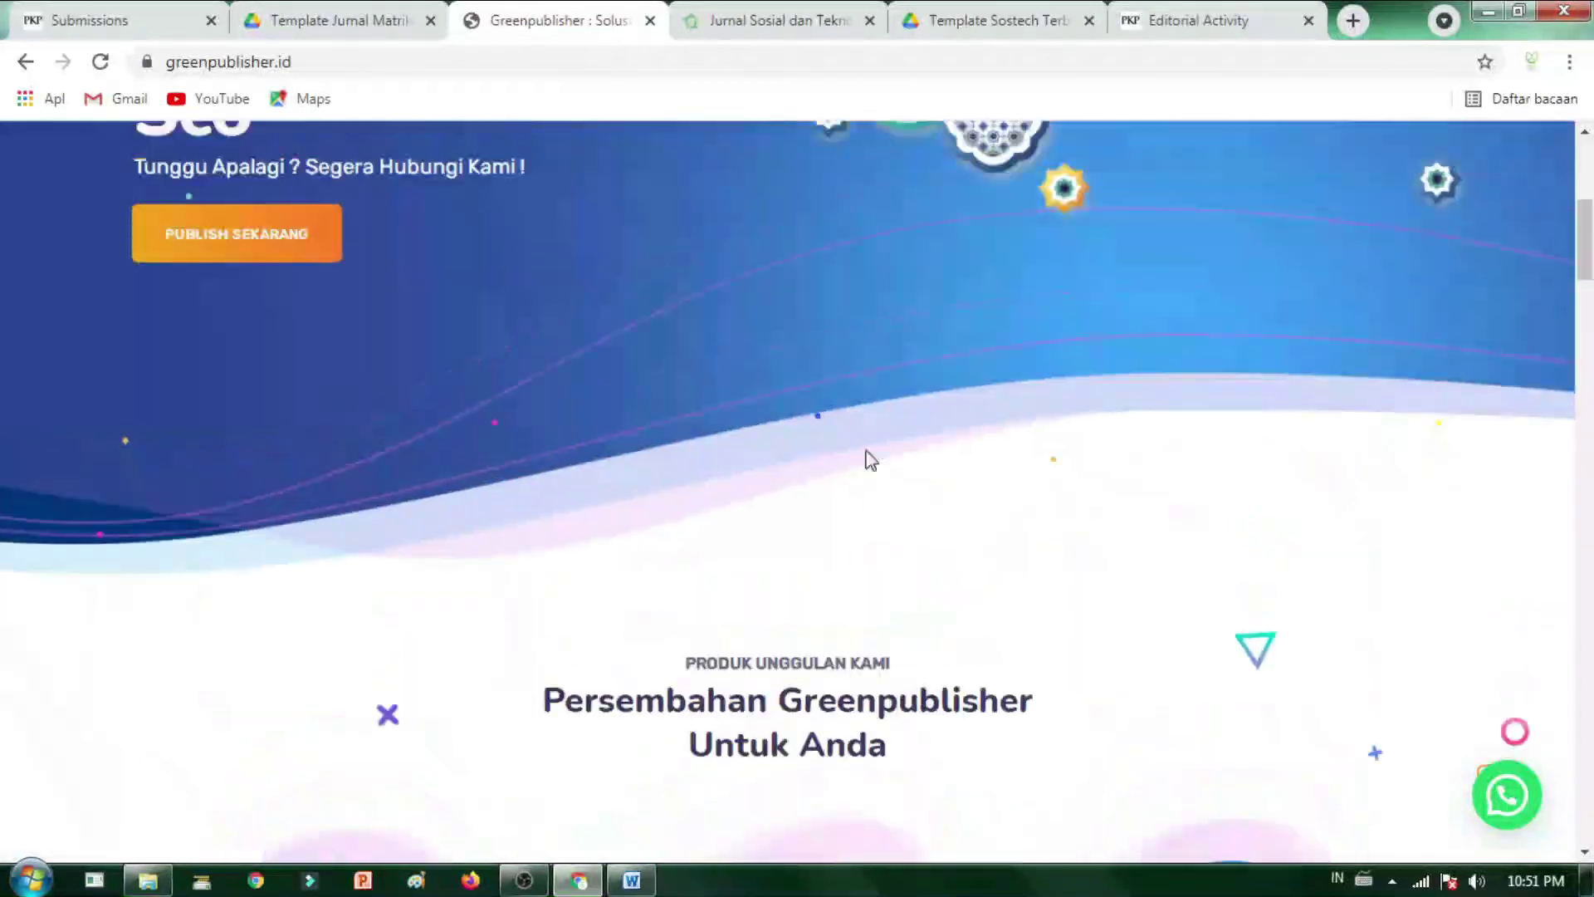
pyautogui.scroll(5, 869, 459)
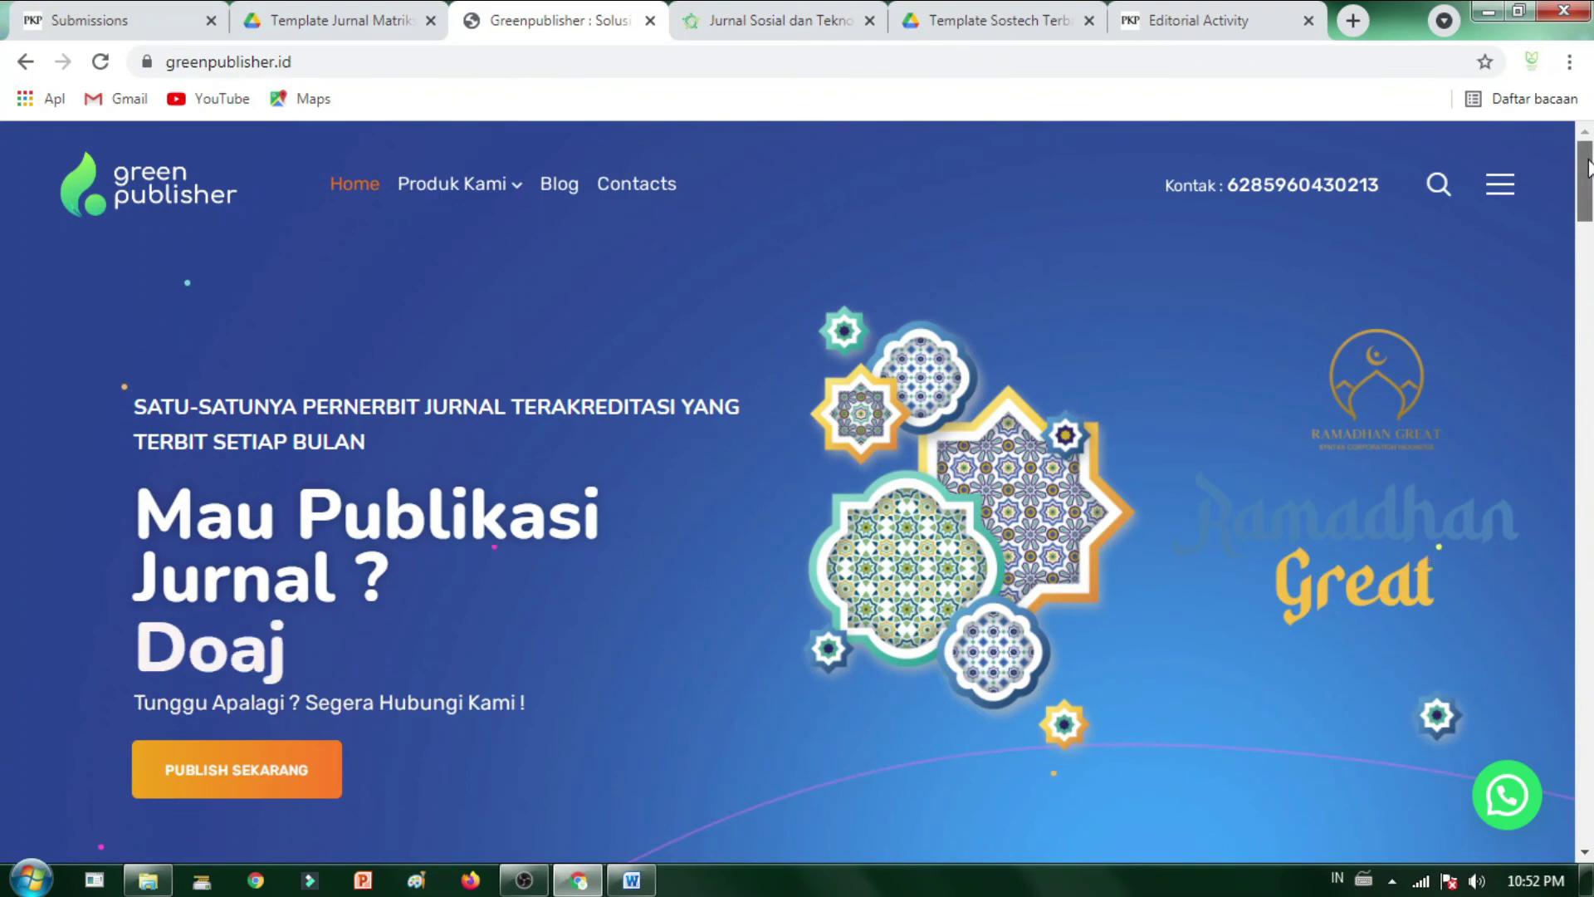
# - Scroll the homepage down to the footer, briefly highlighting 'Segera Publish Jurnal Ilmiah Anda', then back up
pyautogui.scroll(-5, 427, 710)
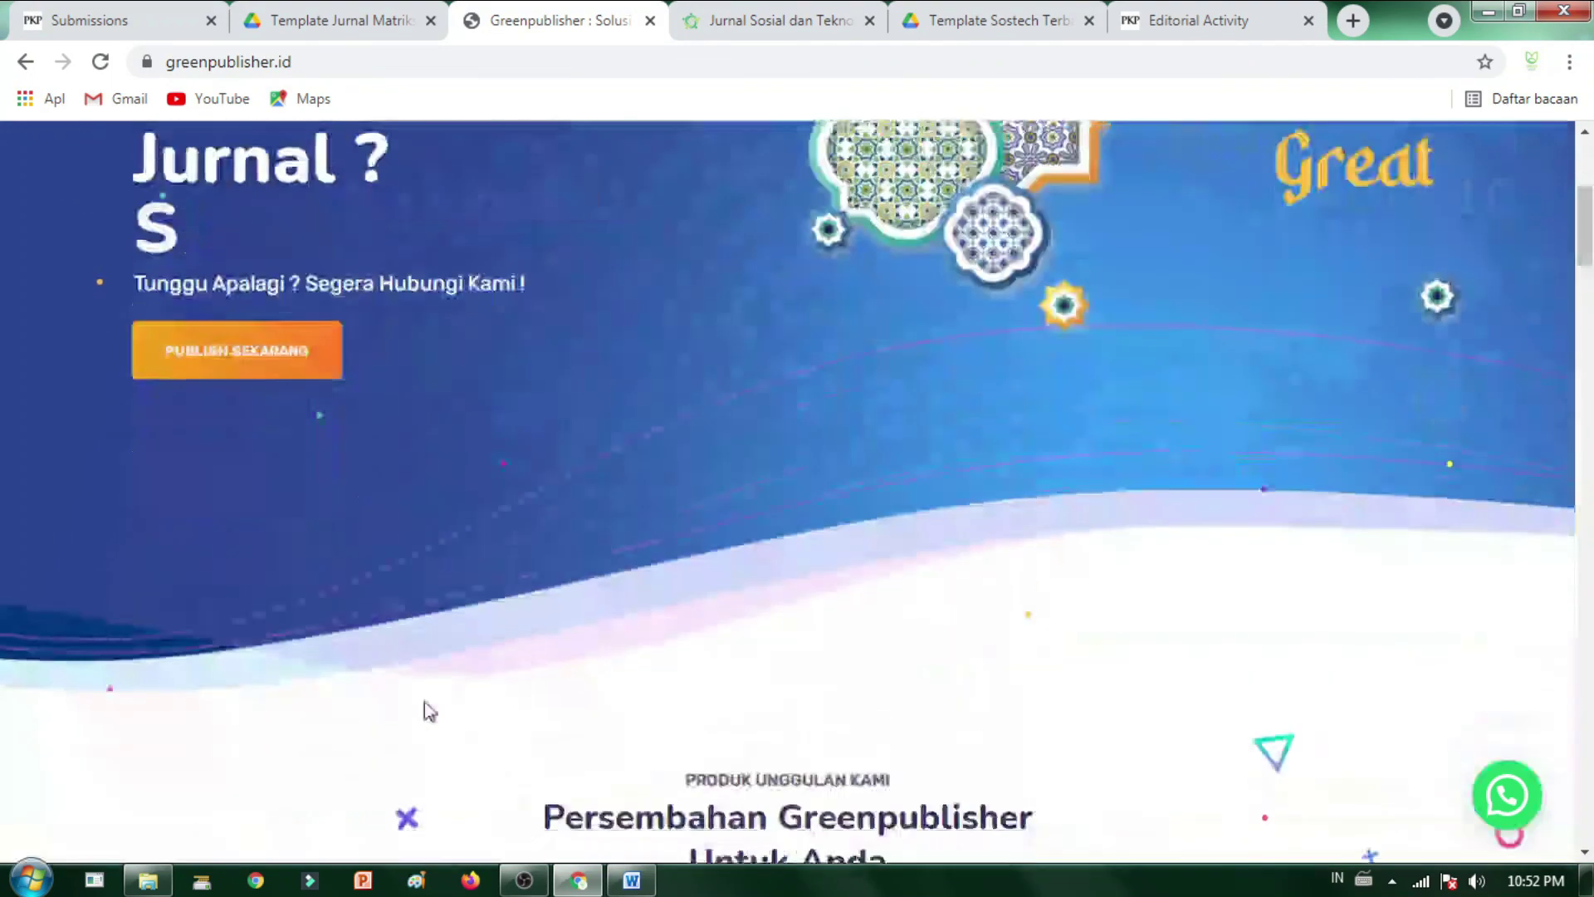
pyautogui.scroll(-14, 425, 700)
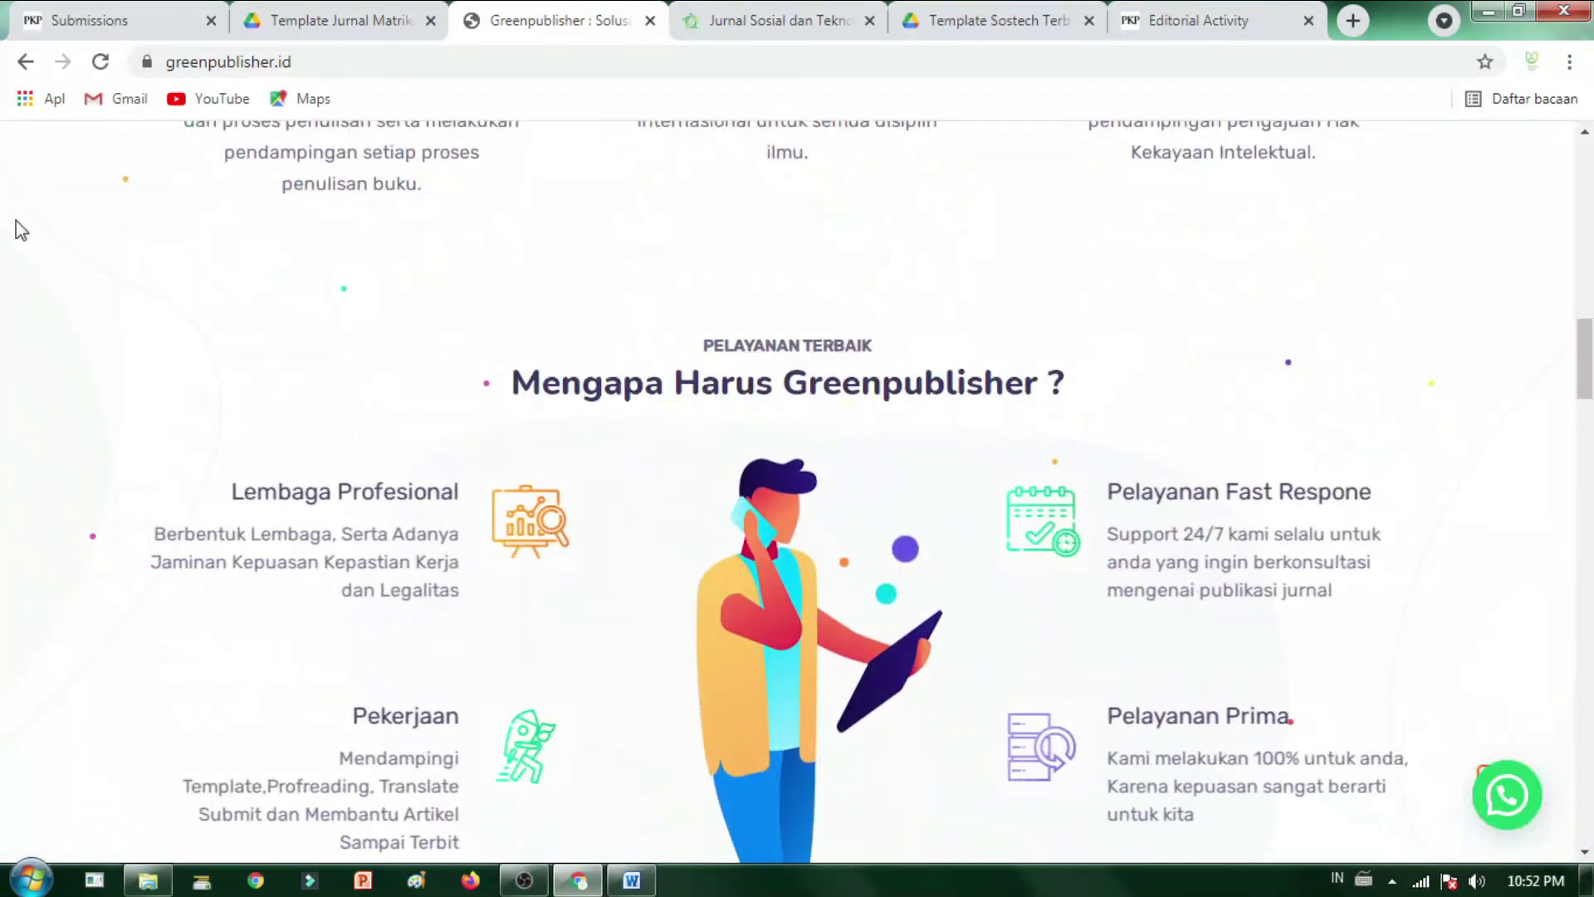
pyautogui.scroll(-8, 817, 498)
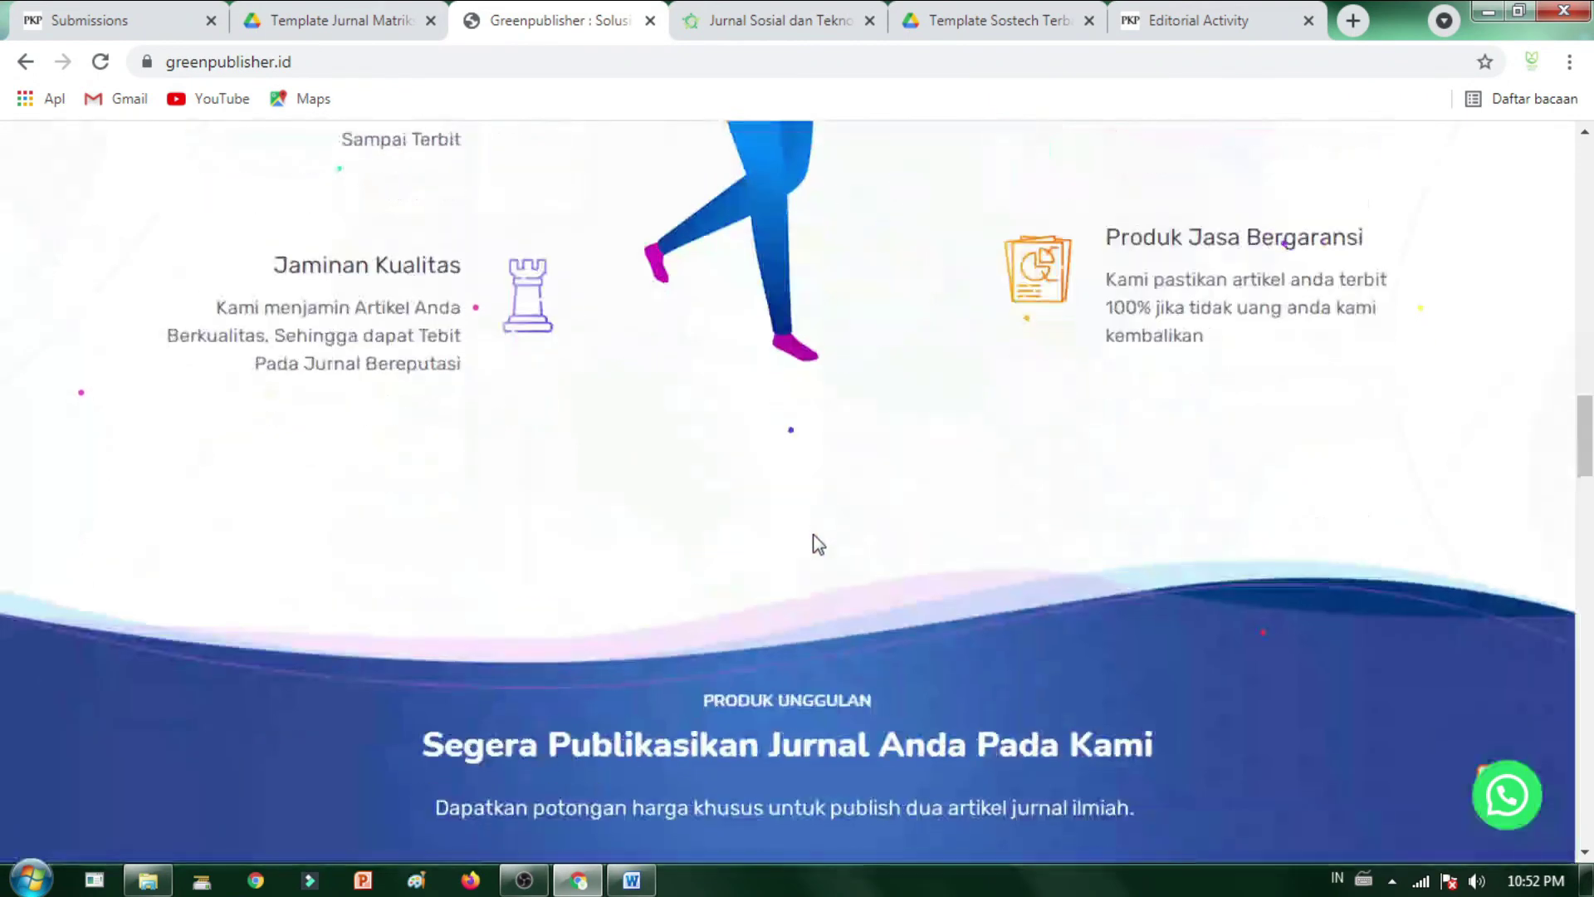
pyautogui.scroll(-5, 817, 544)
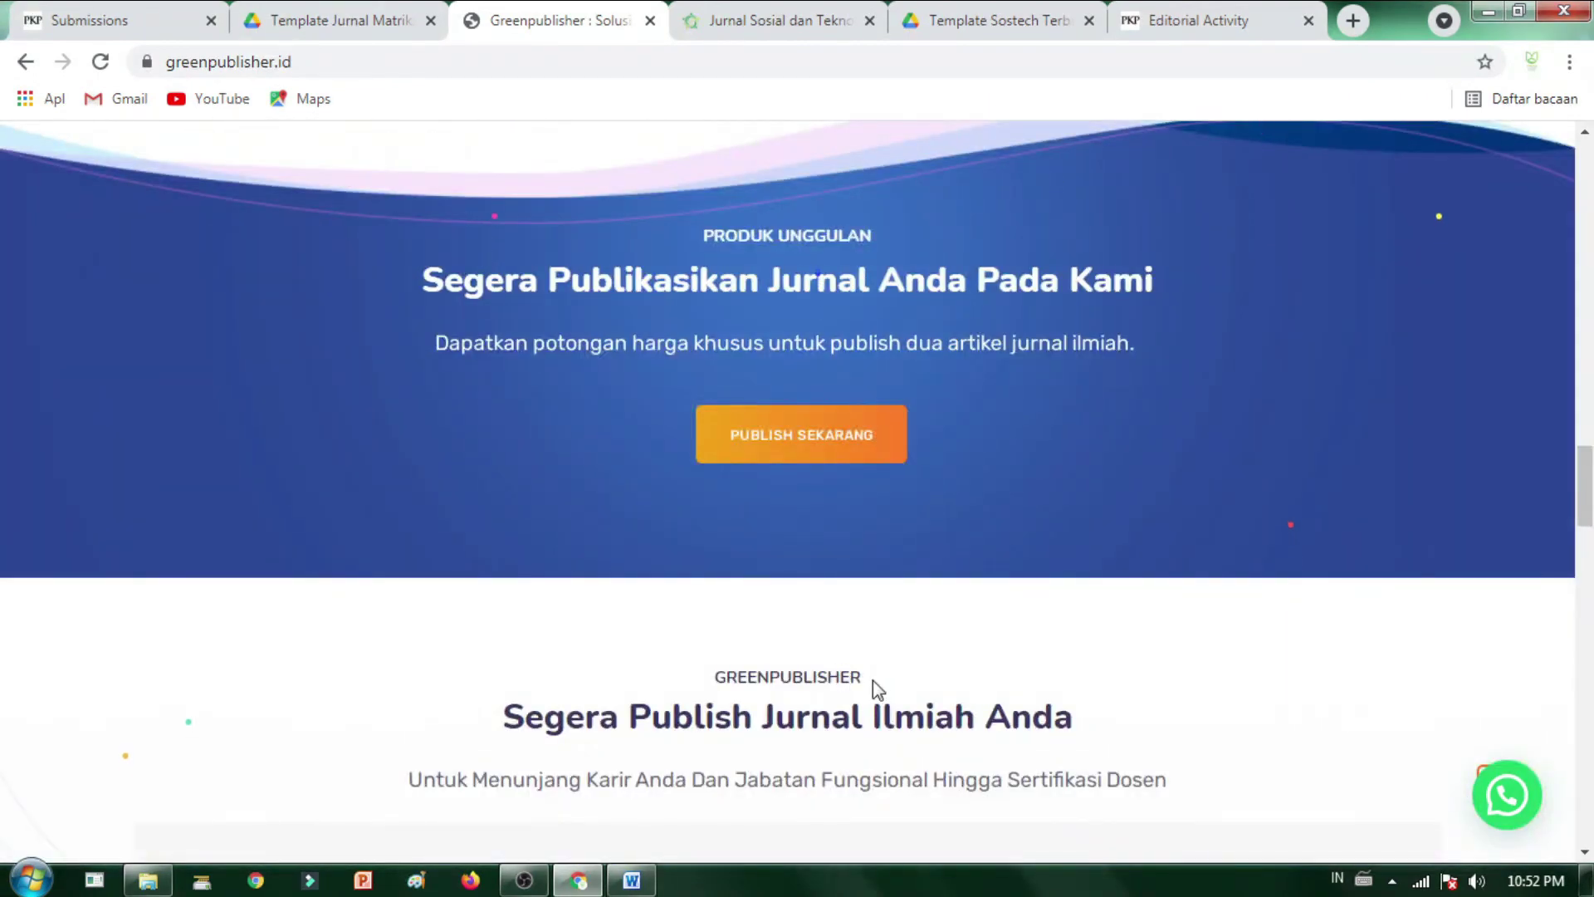
pyautogui.moveTo(865, 611); pyautogui.dragTo(1201, 768)
pyautogui.click(416, 656)
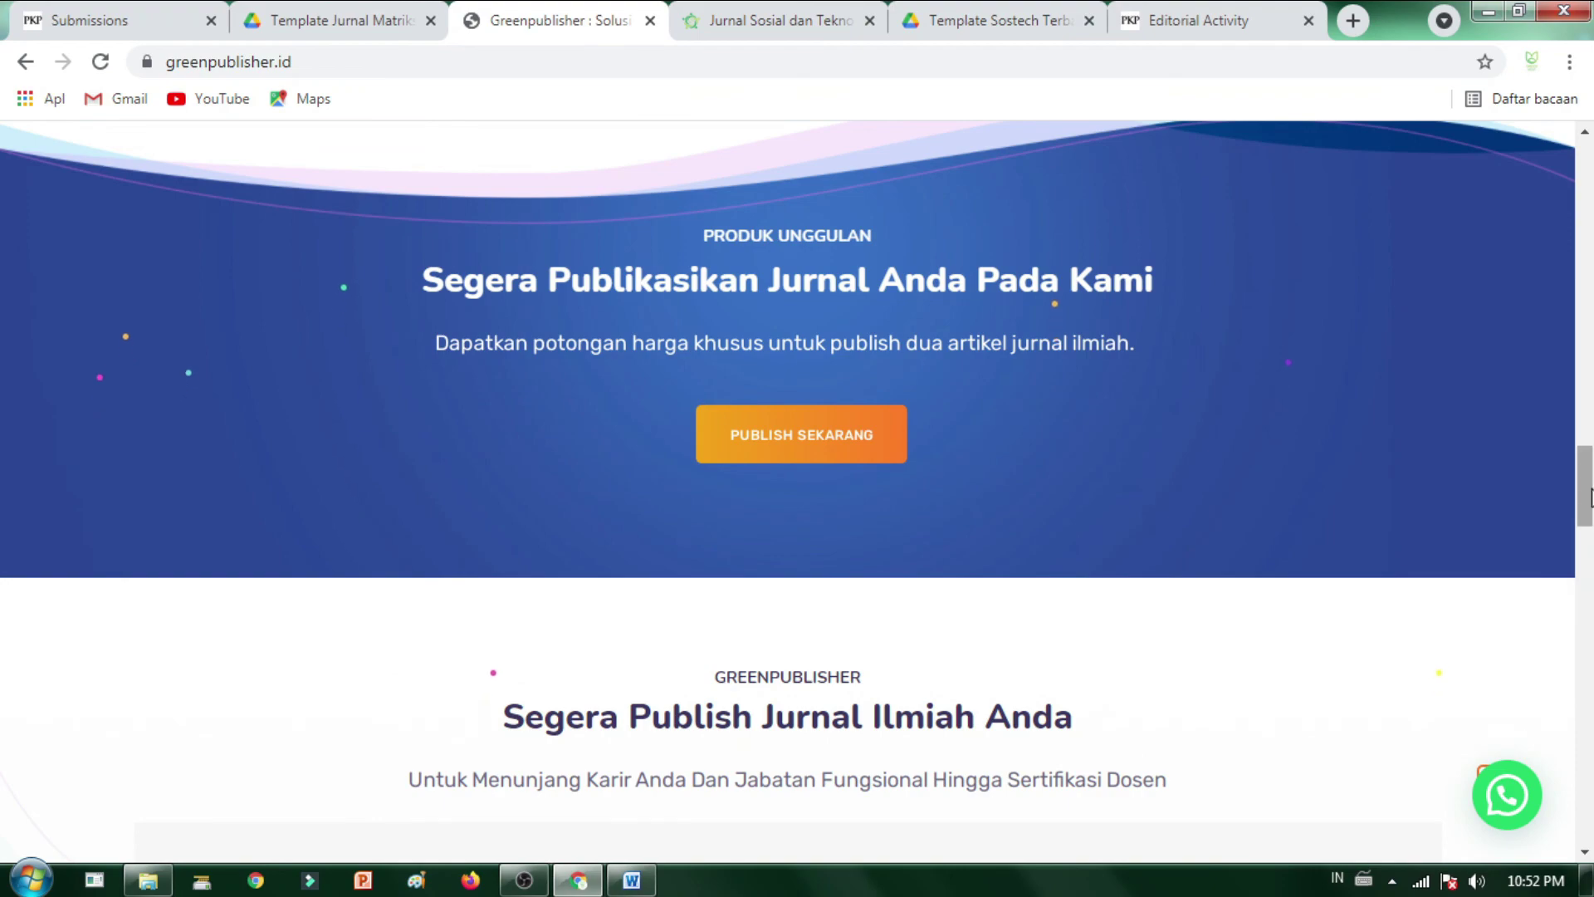
pyautogui.moveTo(1589, 497); pyautogui.dragTo(1590, 674)
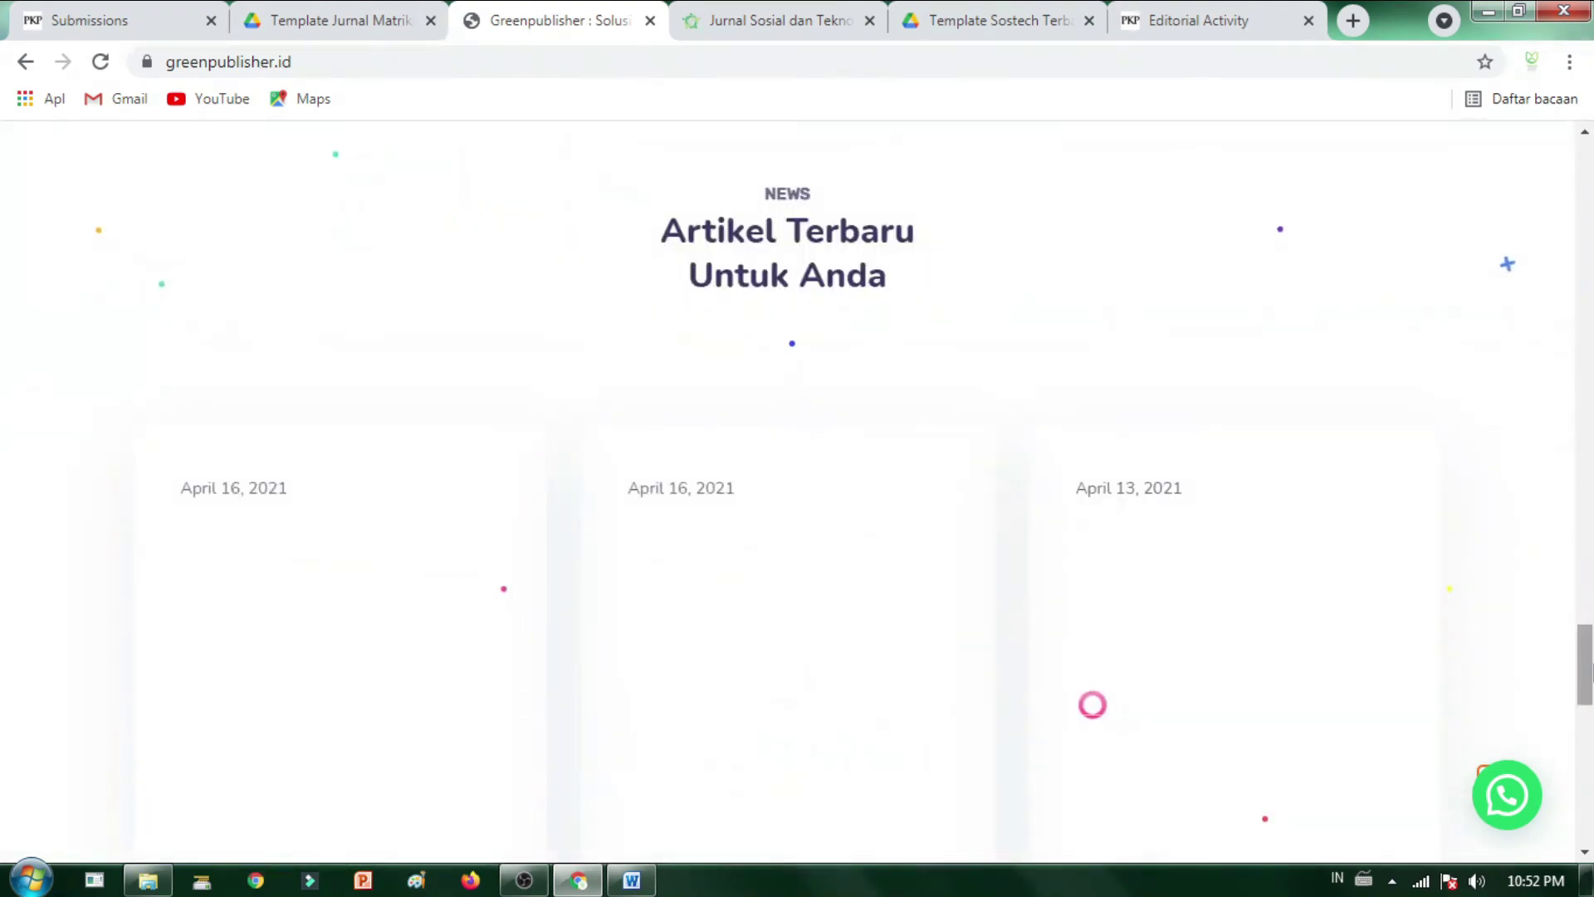
pyautogui.scroll(-10, 636, 797)
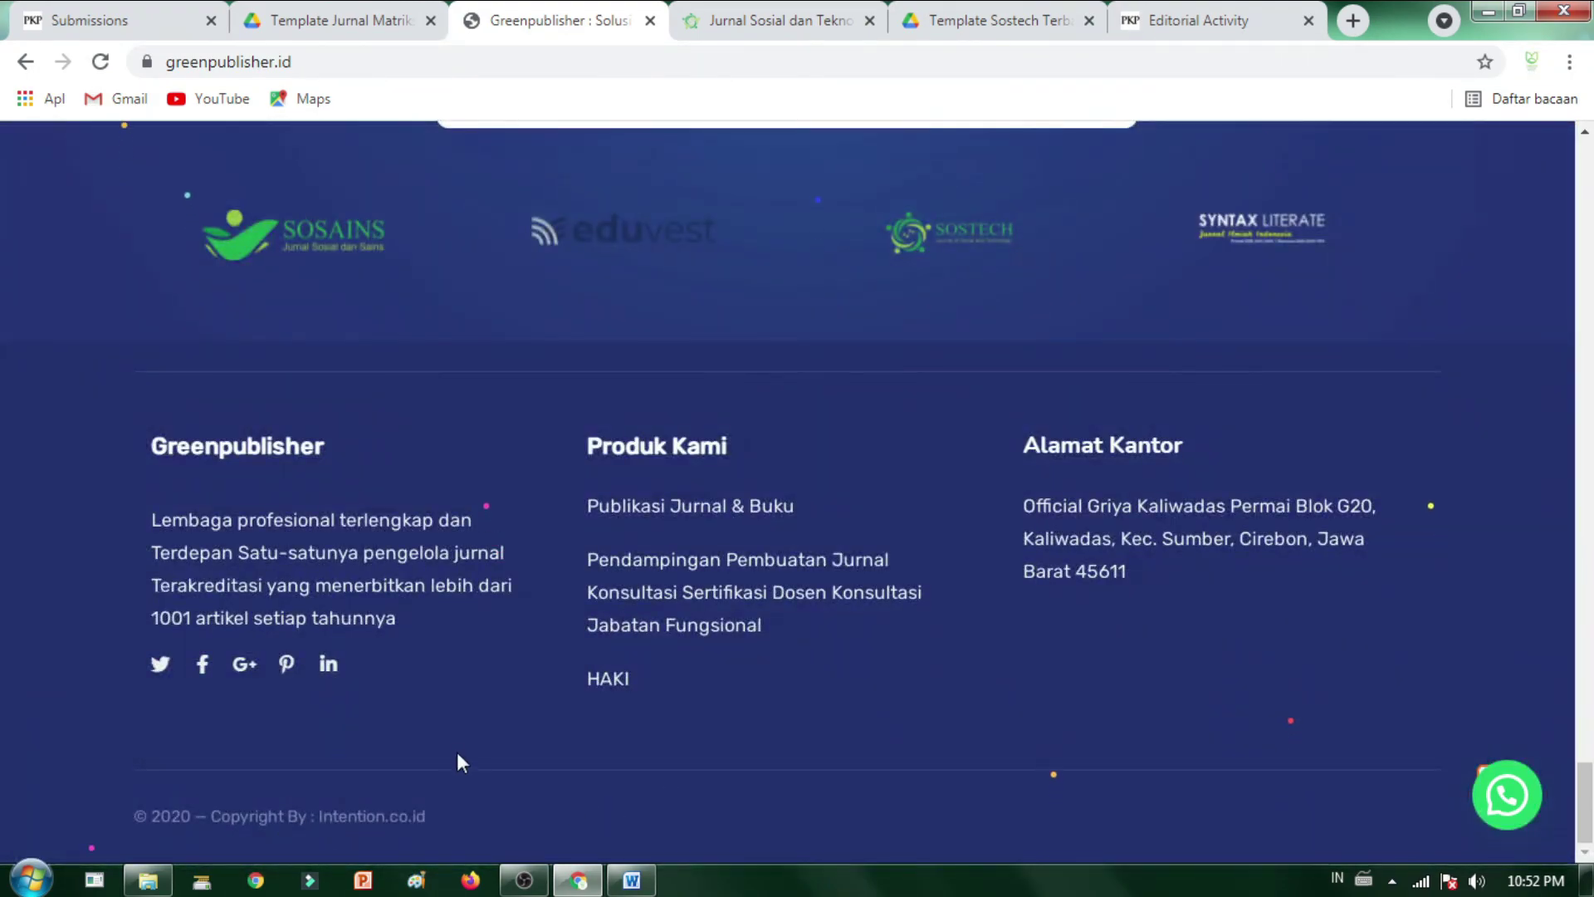
pyautogui.scroll(15, 462, 763)
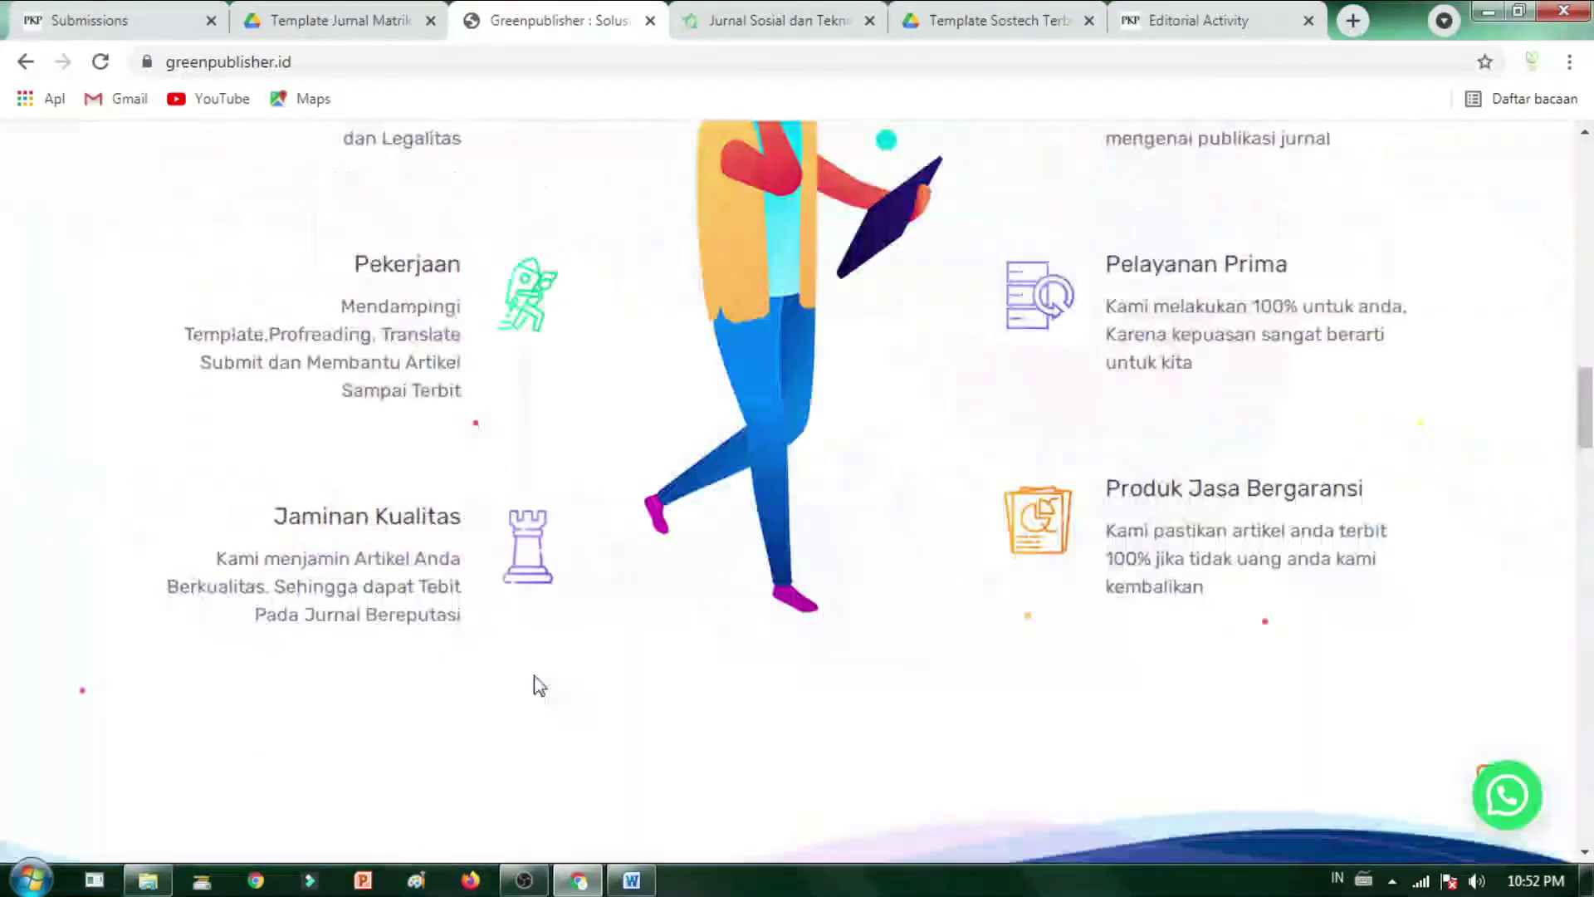
pyautogui.scroll(10, 538, 684)
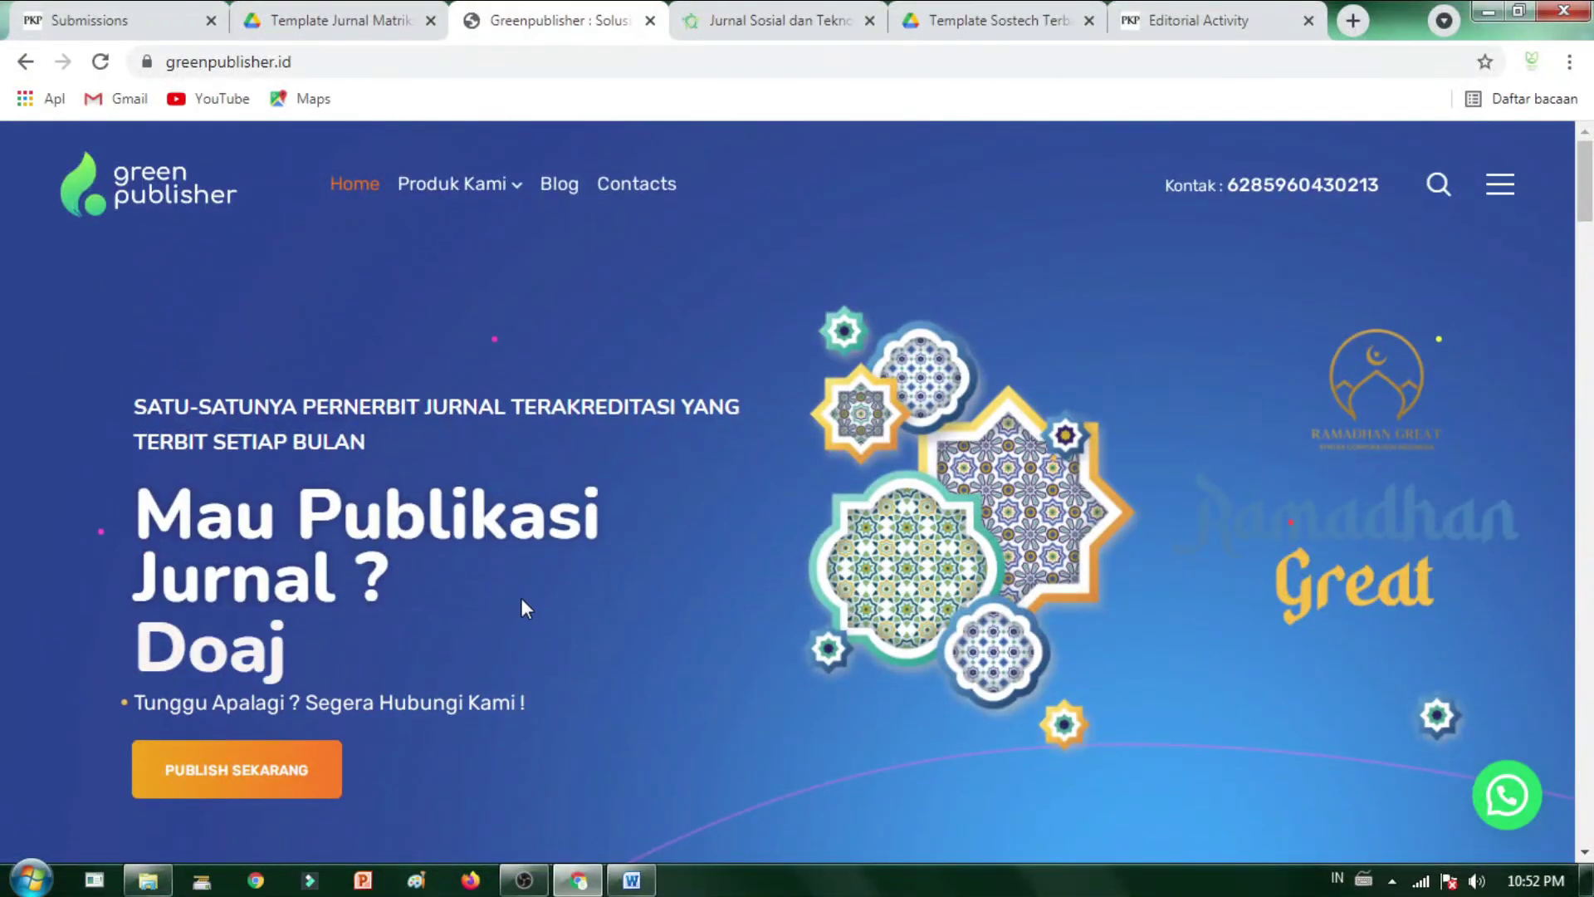